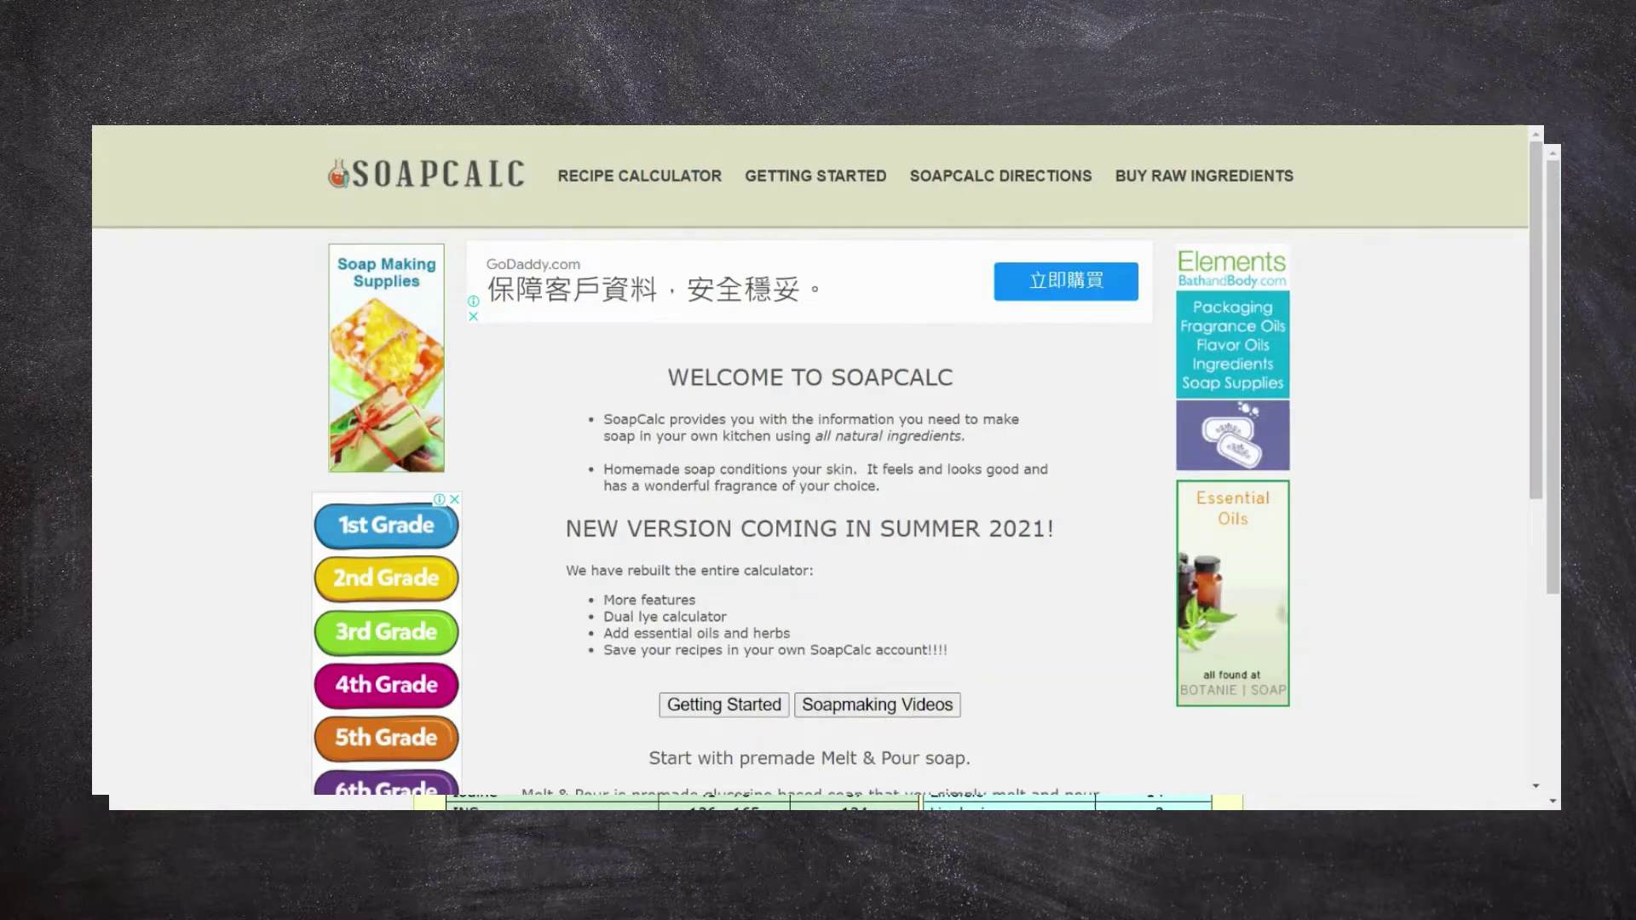
Open the recipe calculator and collapse the advertisement banner covering the form
left_click(602, 181)
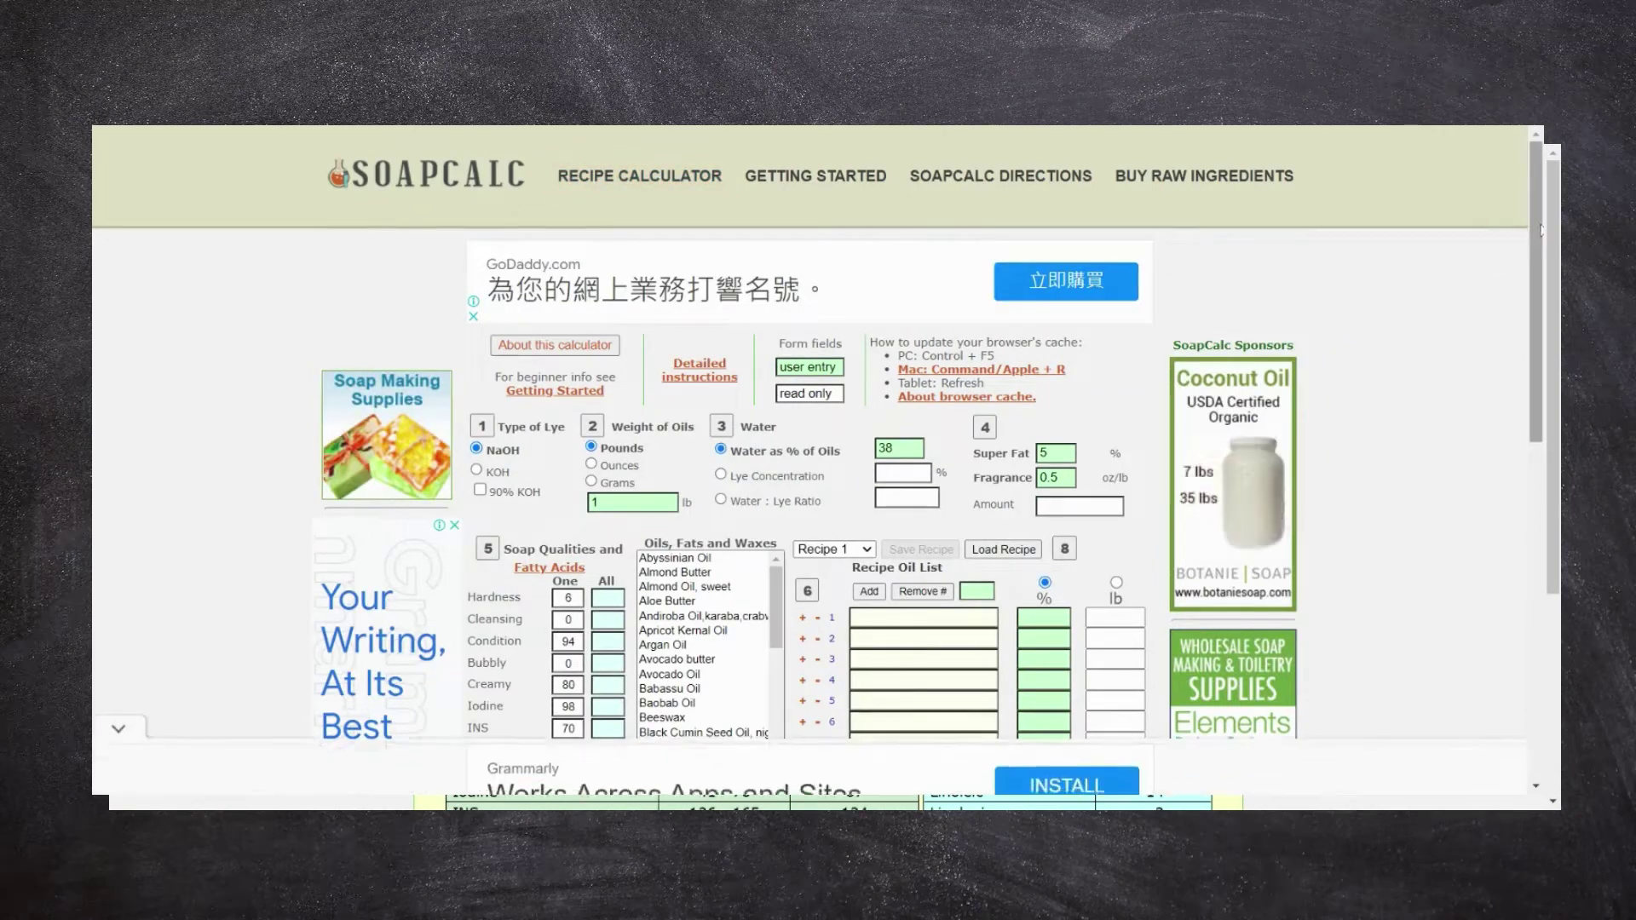
left_click_drag(1541, 231, 1533, 295)
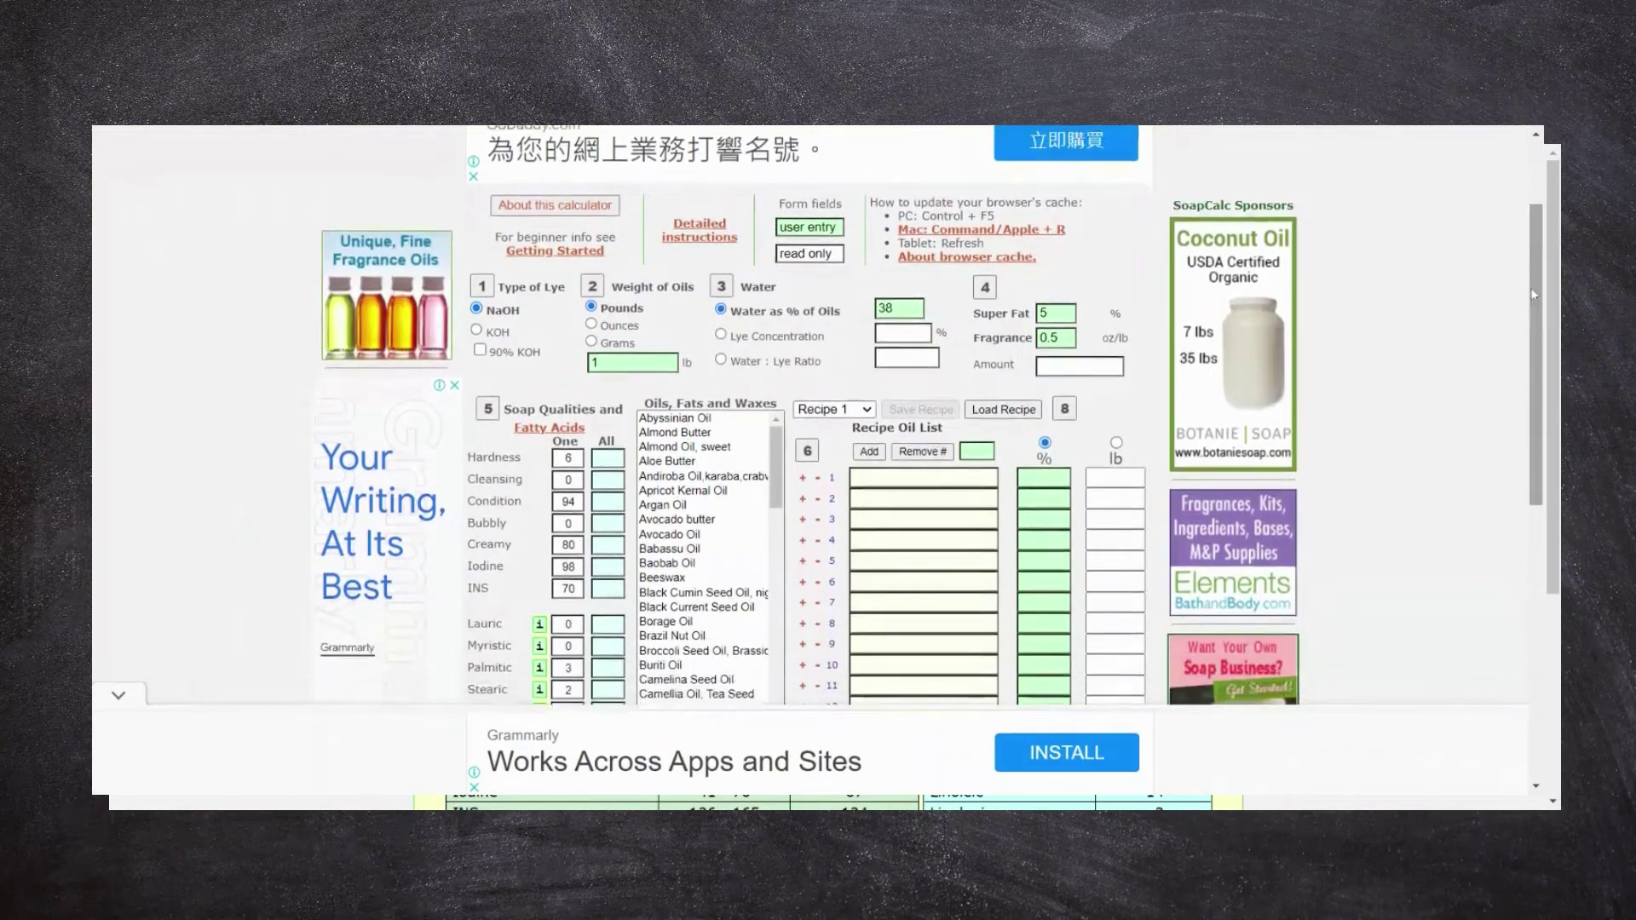
left_click(120, 697)
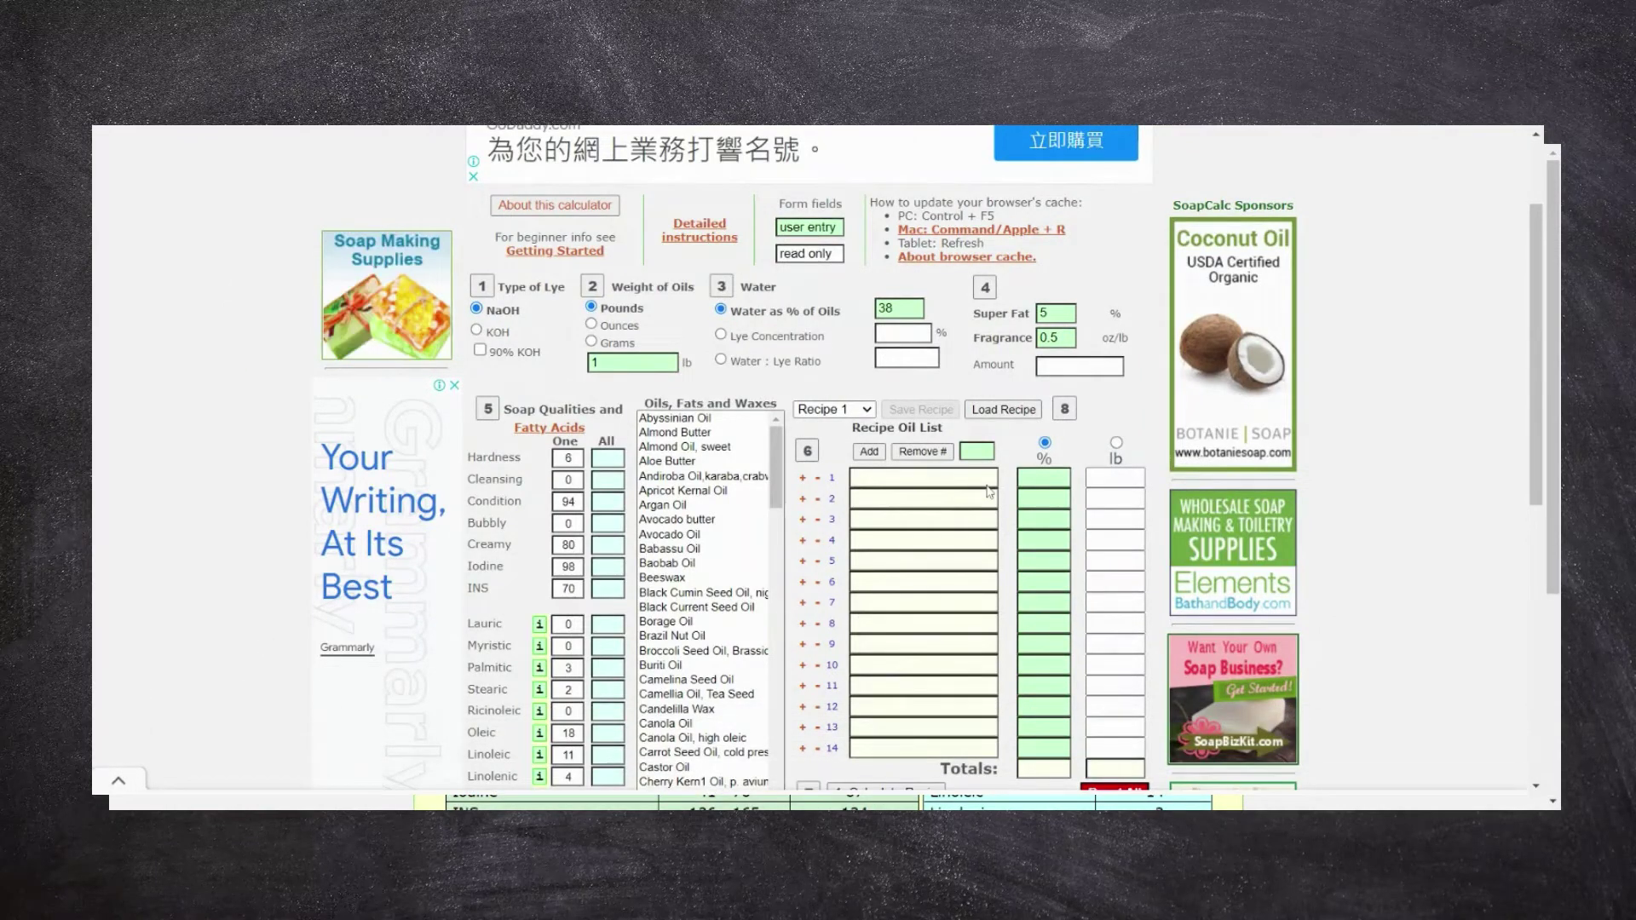
key("ctrl+plus")
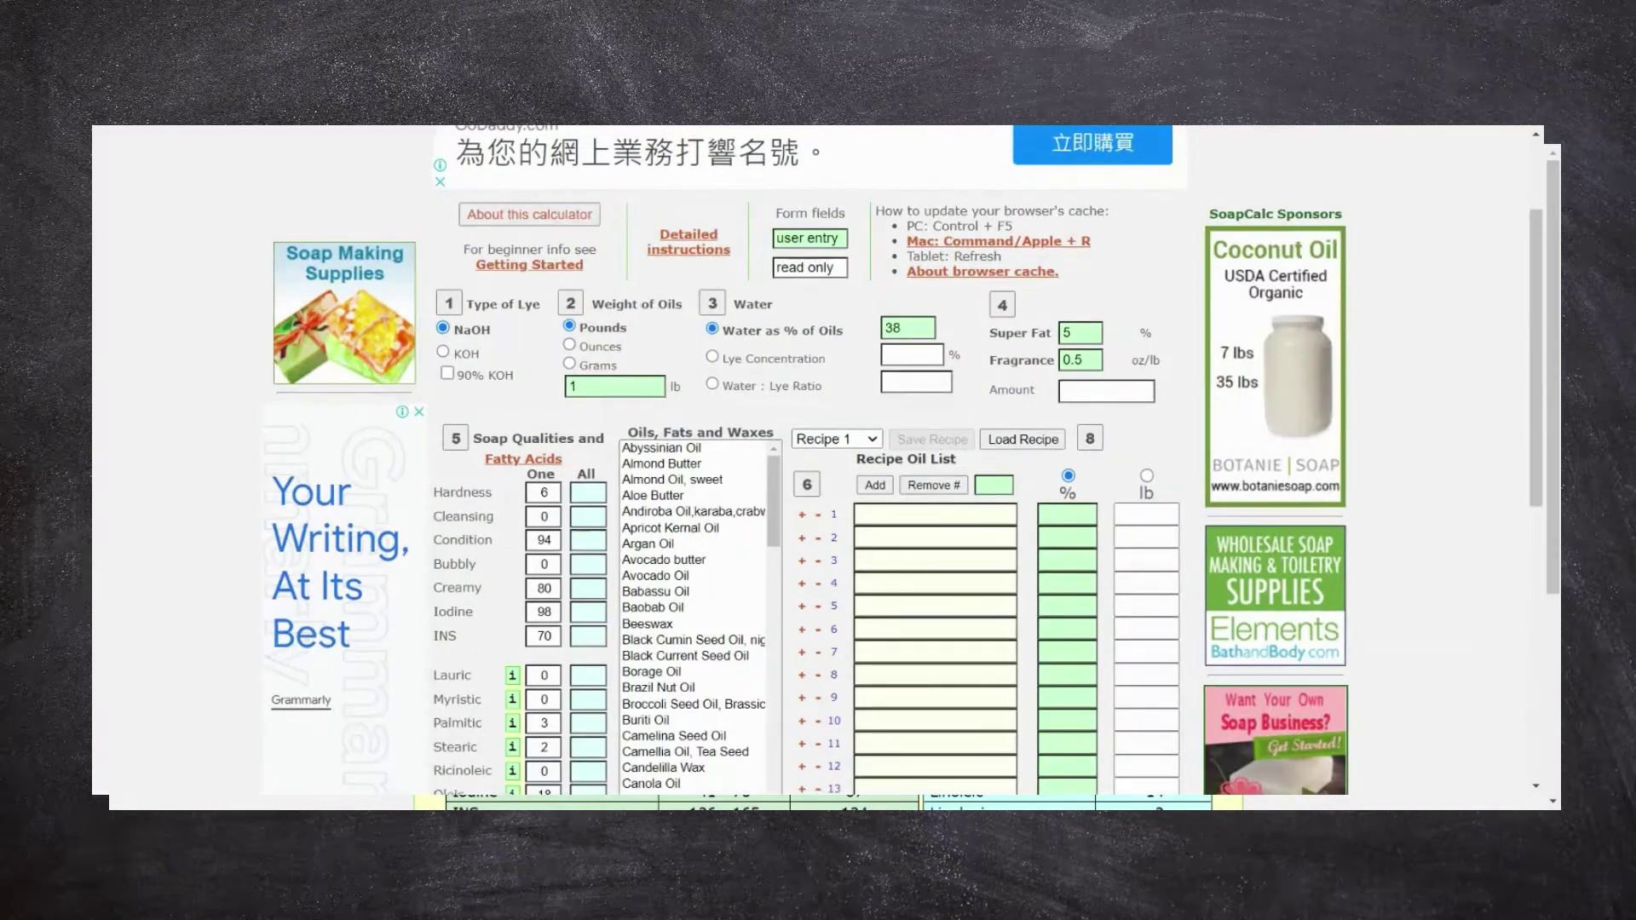
key("ctrl+plus")
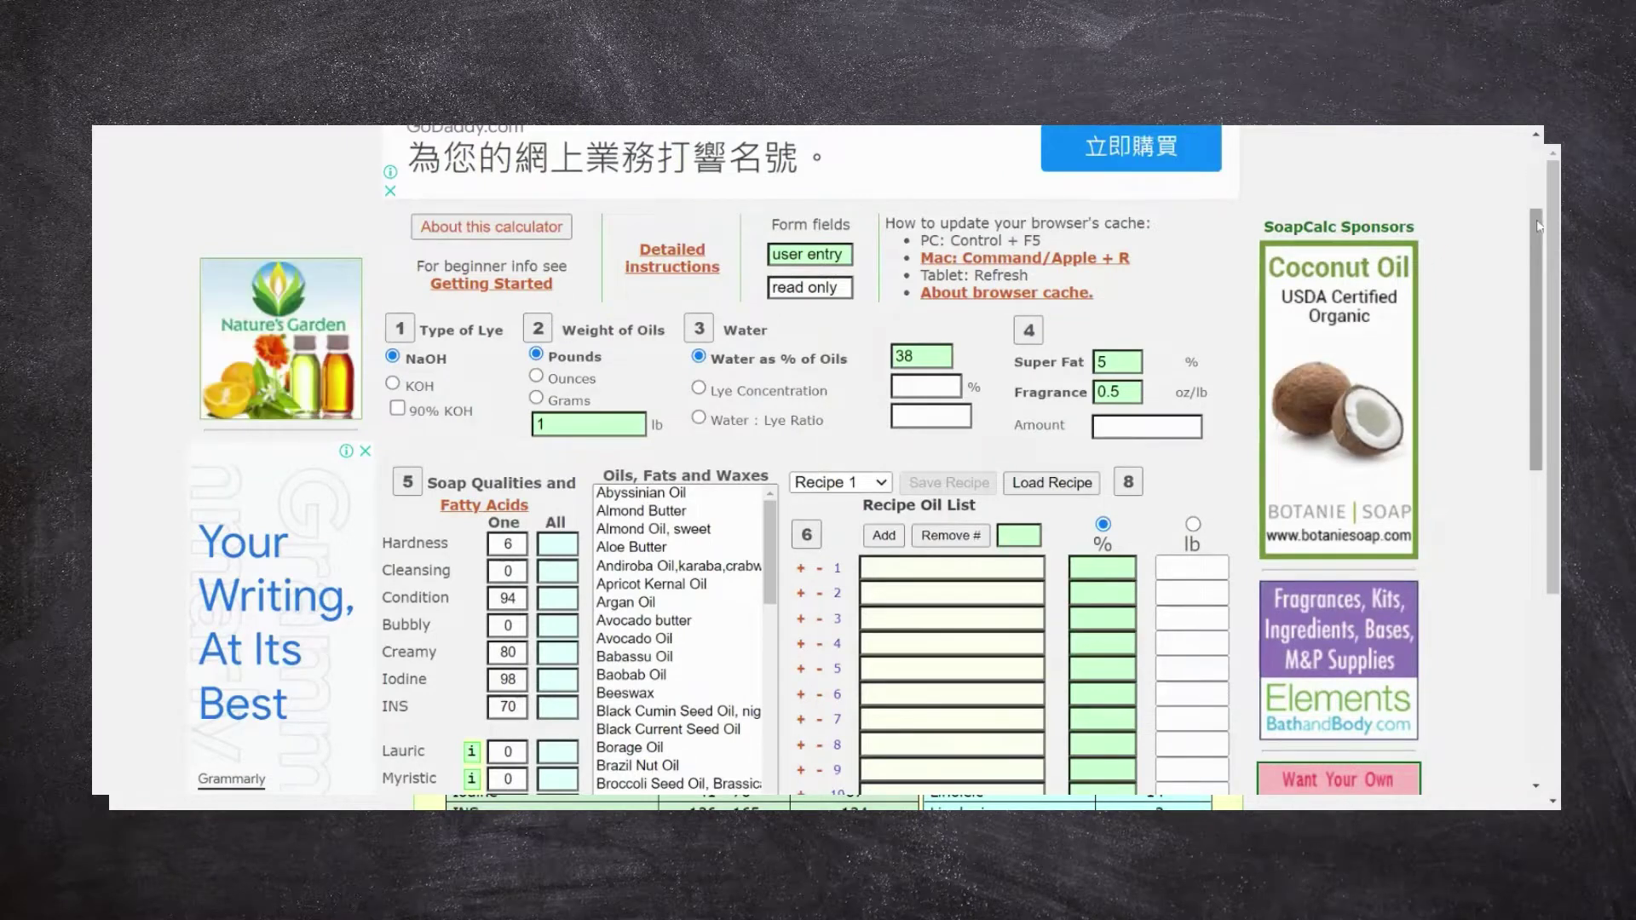
left_click_drag(1539, 227, 1539, 257)
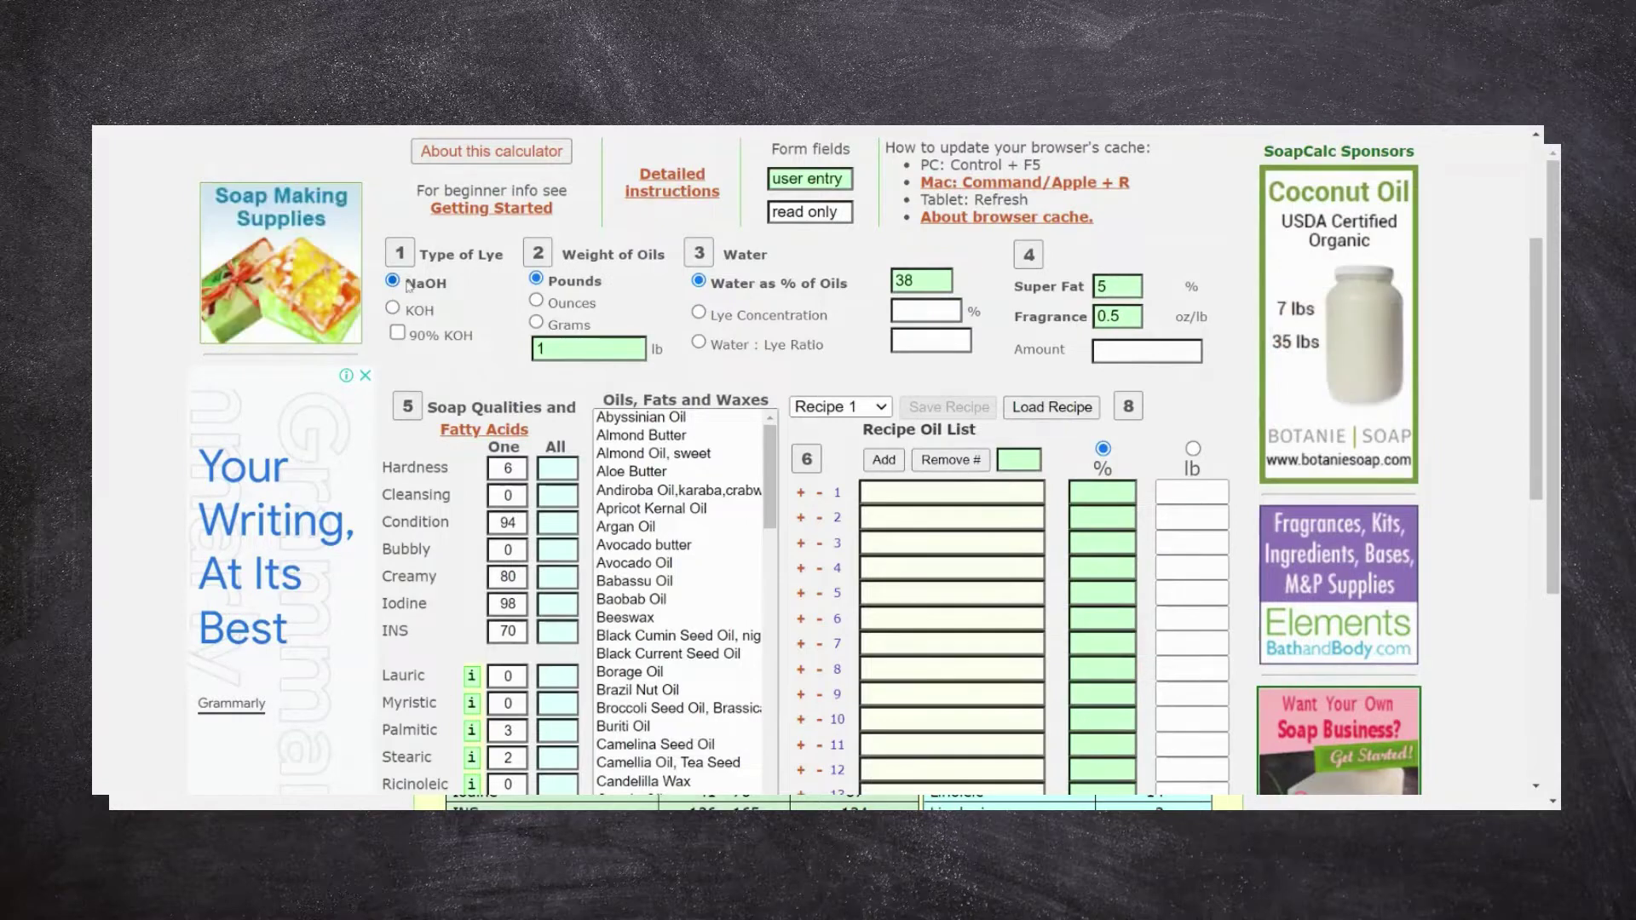
Set the lye type to NaOH and the unit for the weight of oils to grams
left_click(394, 309)
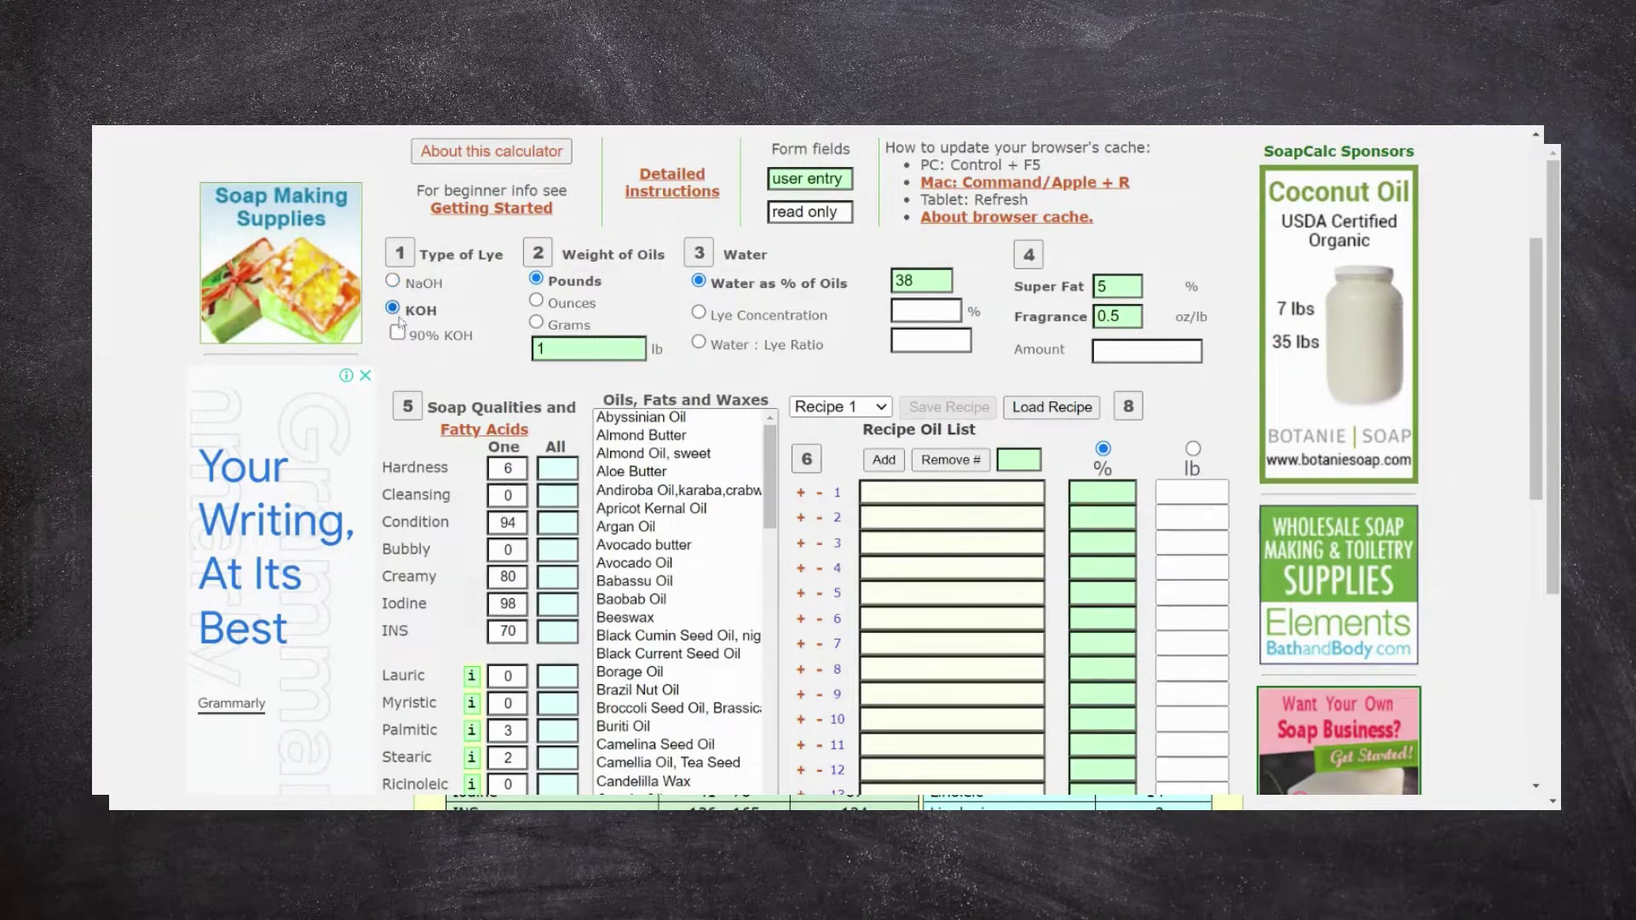
left_click(392, 282)
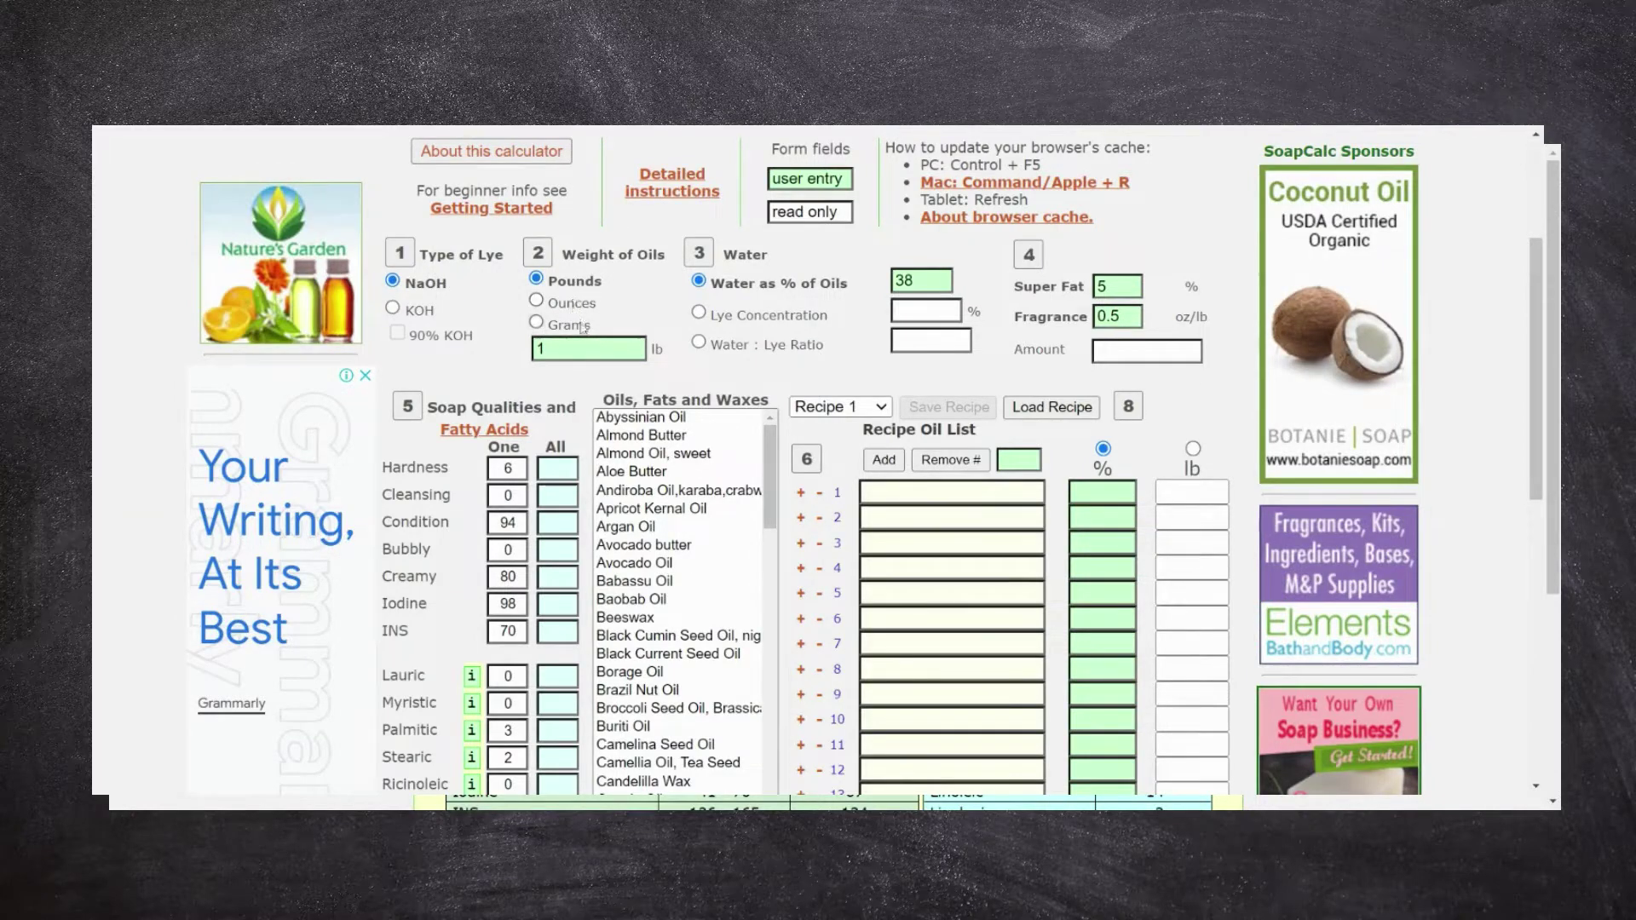
left_click(536, 322)
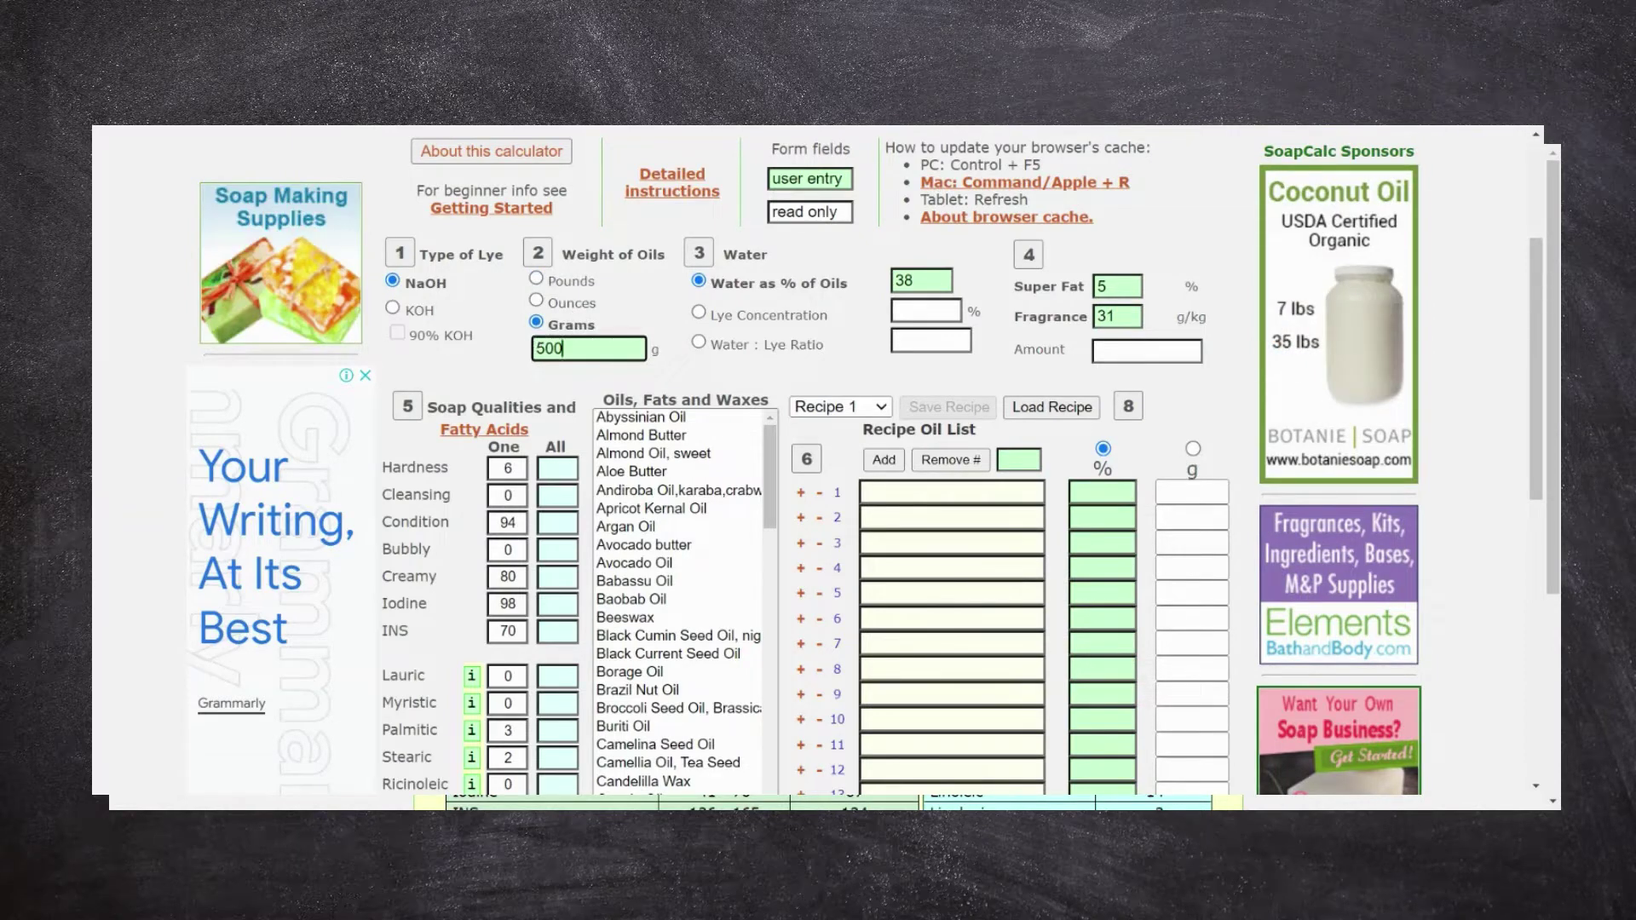
double_click(538, 349)
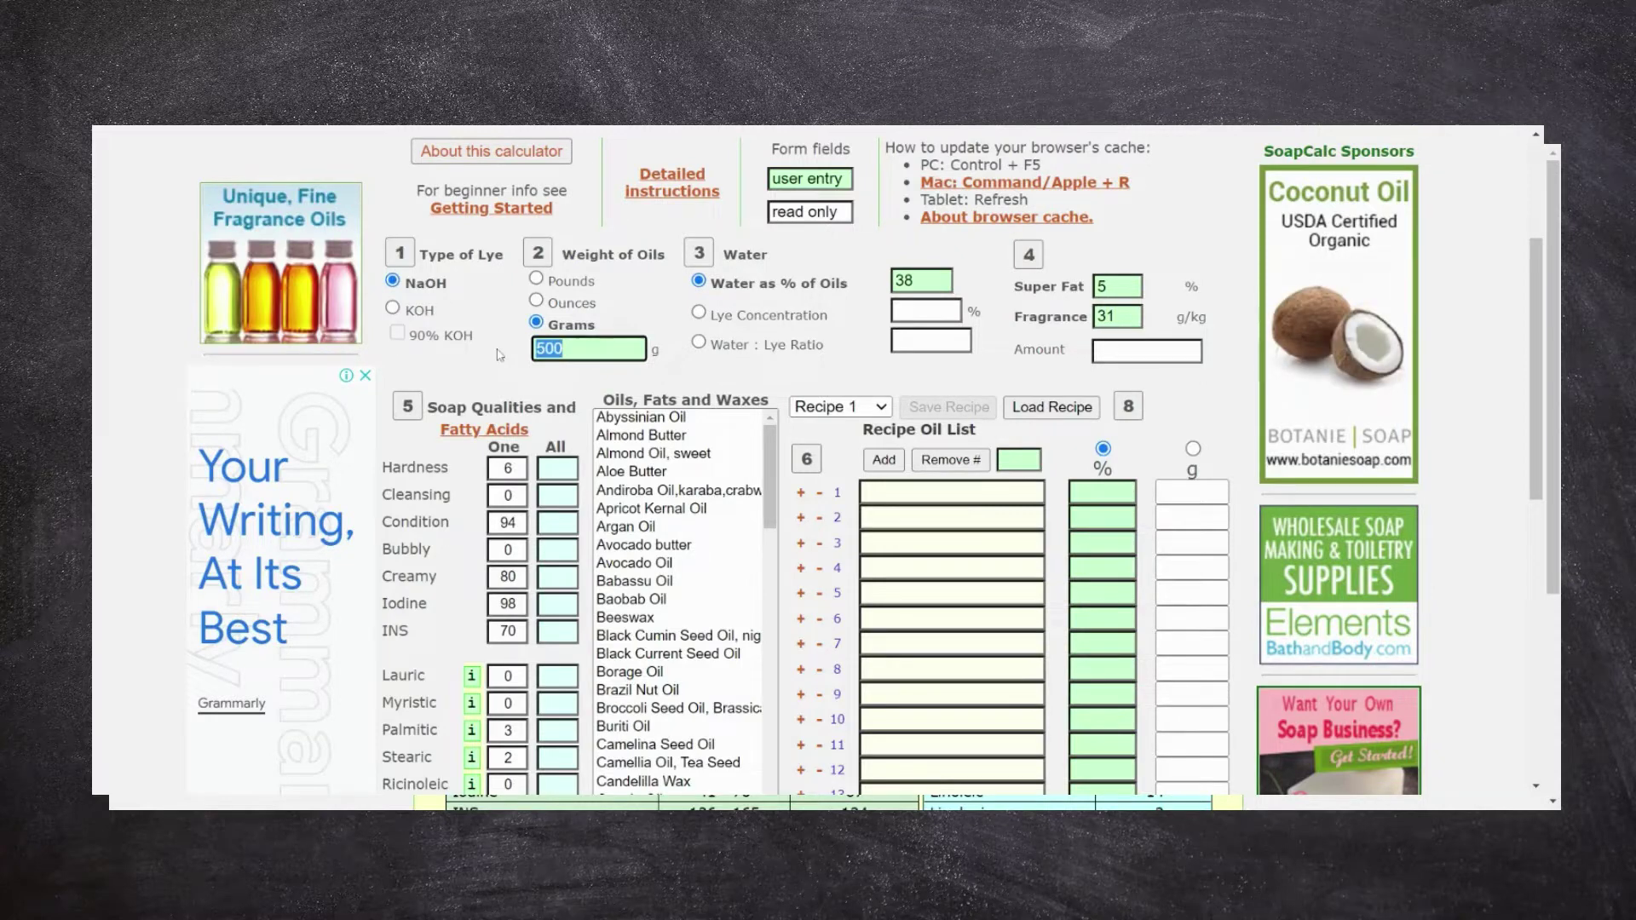
Try a lye concentration of 20% and a water-to-lye ratio of 2.3:1, returning to water as a percentage of oils
left_click(749, 318)
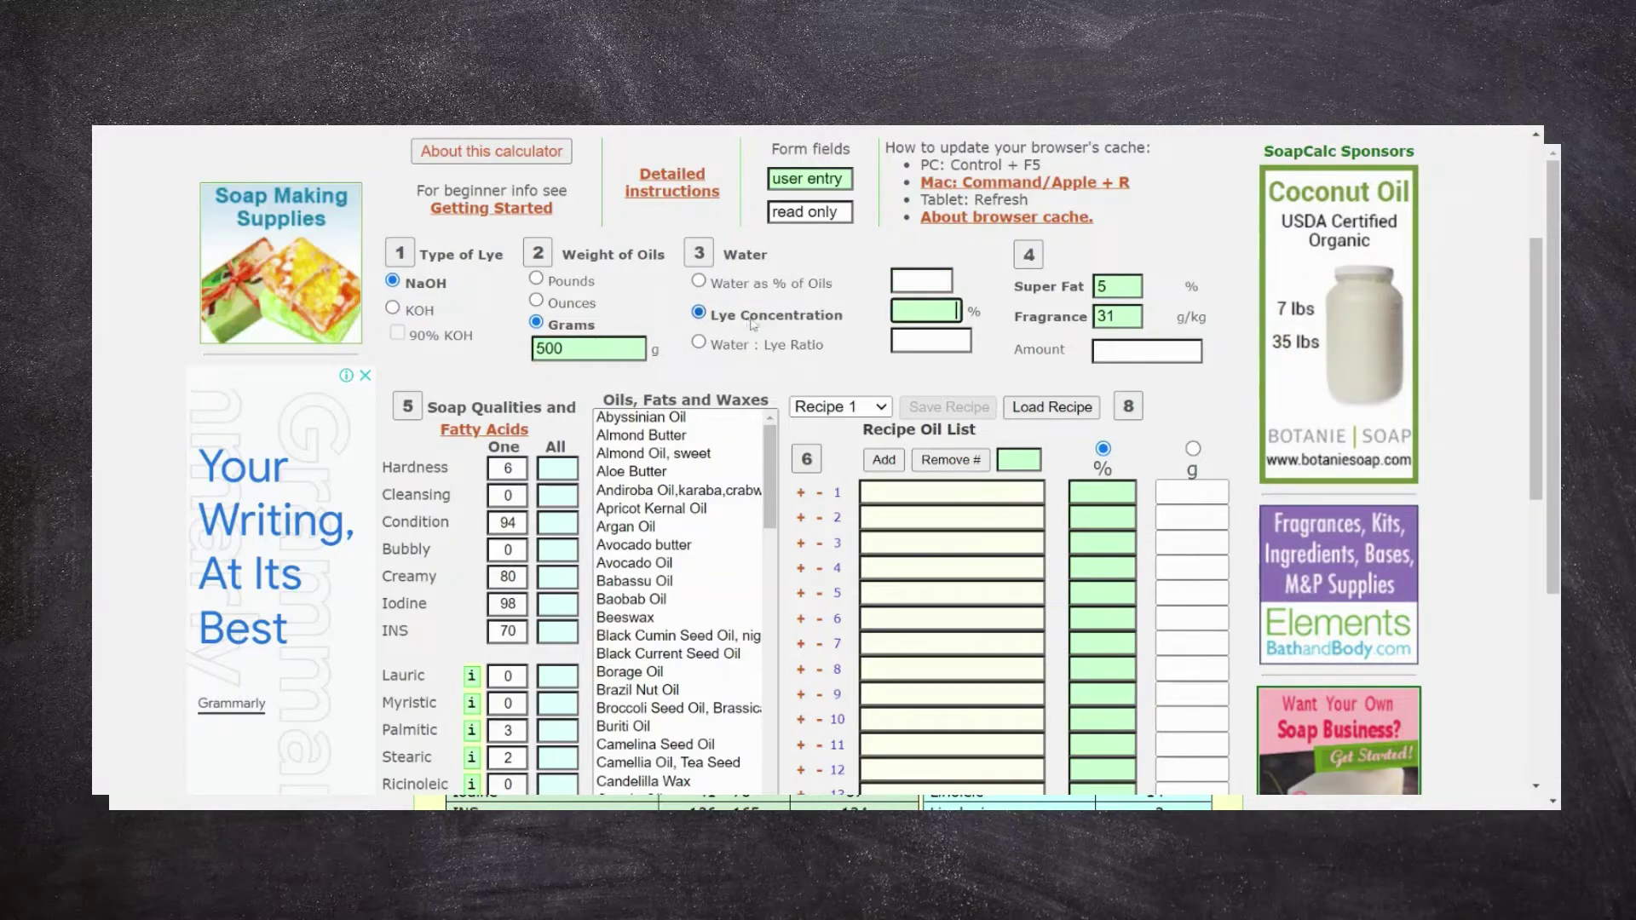
left_click(754, 349)
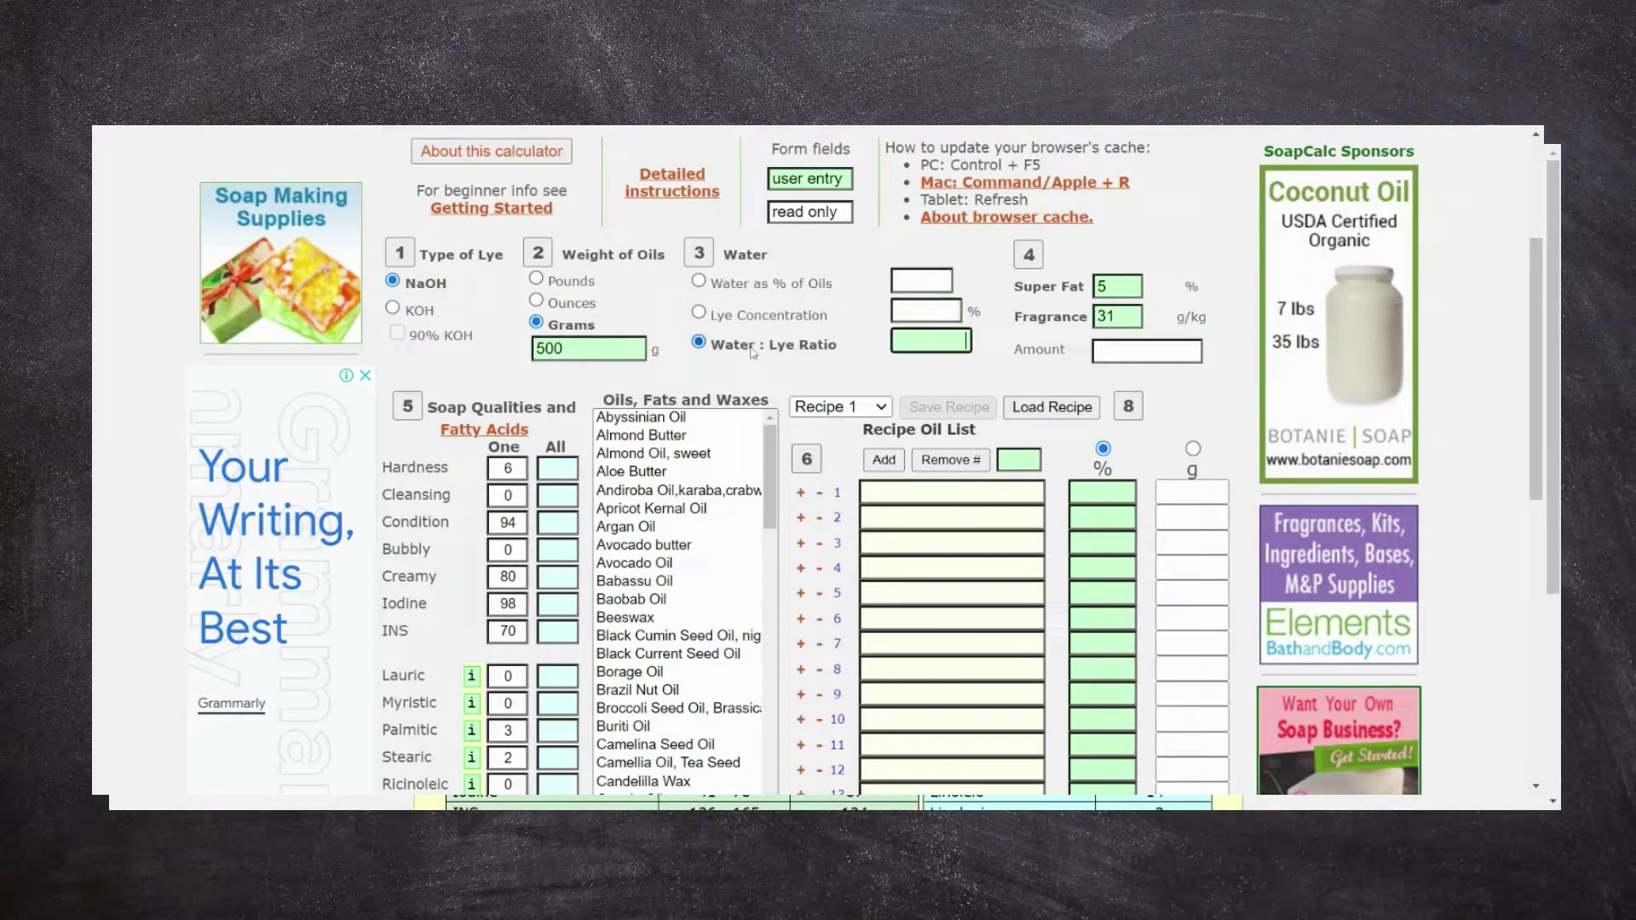
left_click(792, 290)
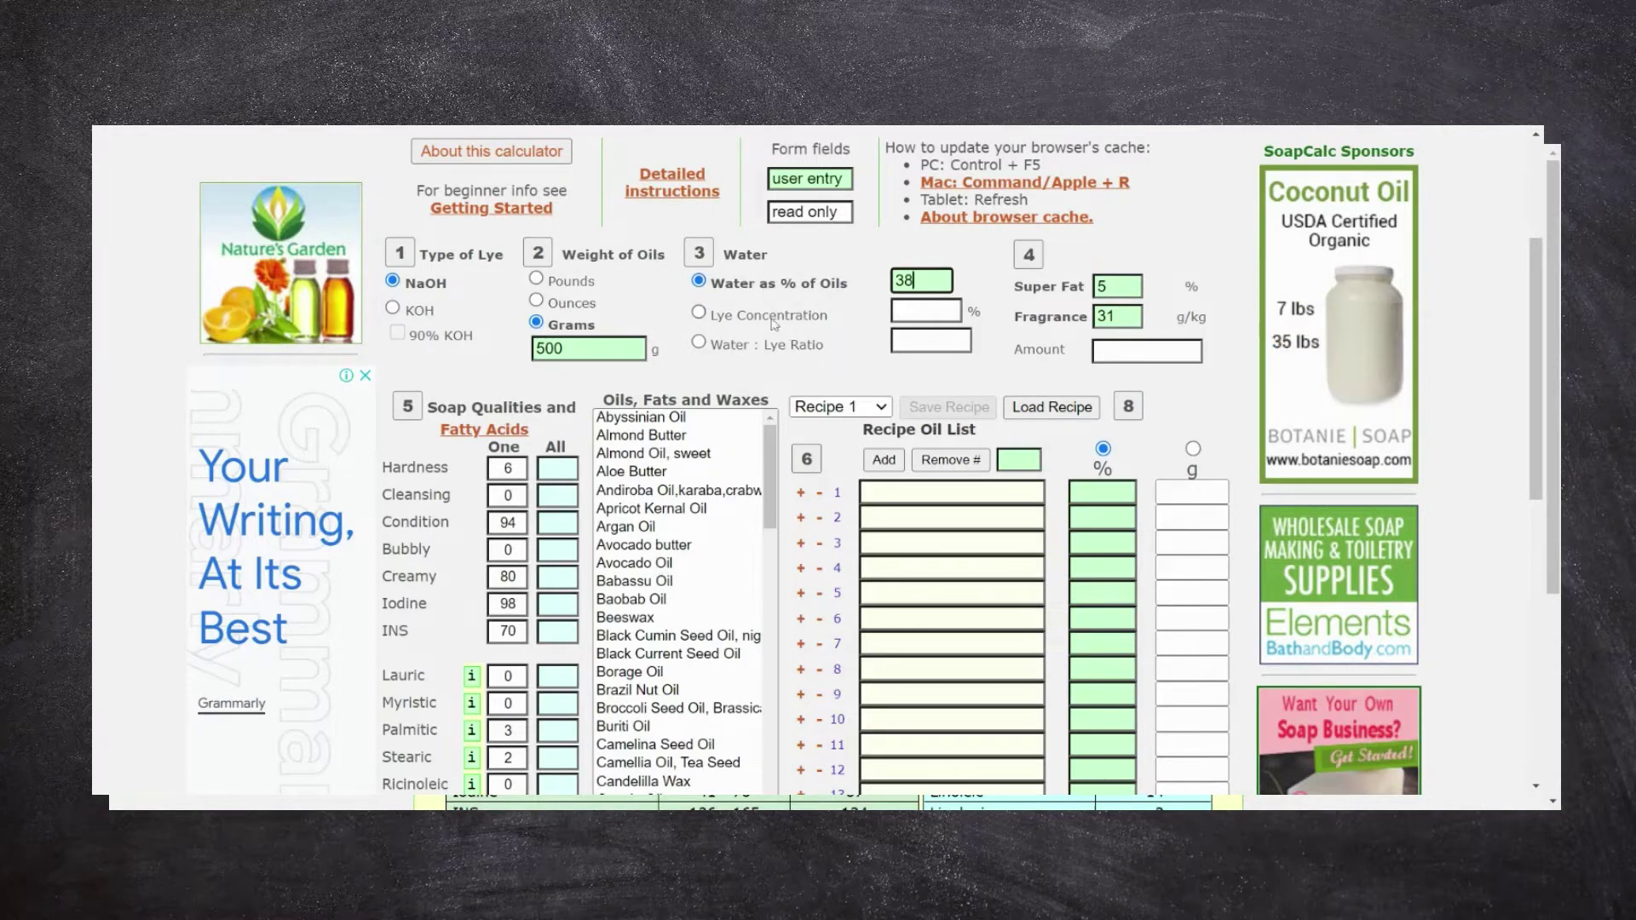
left_click(738, 317)
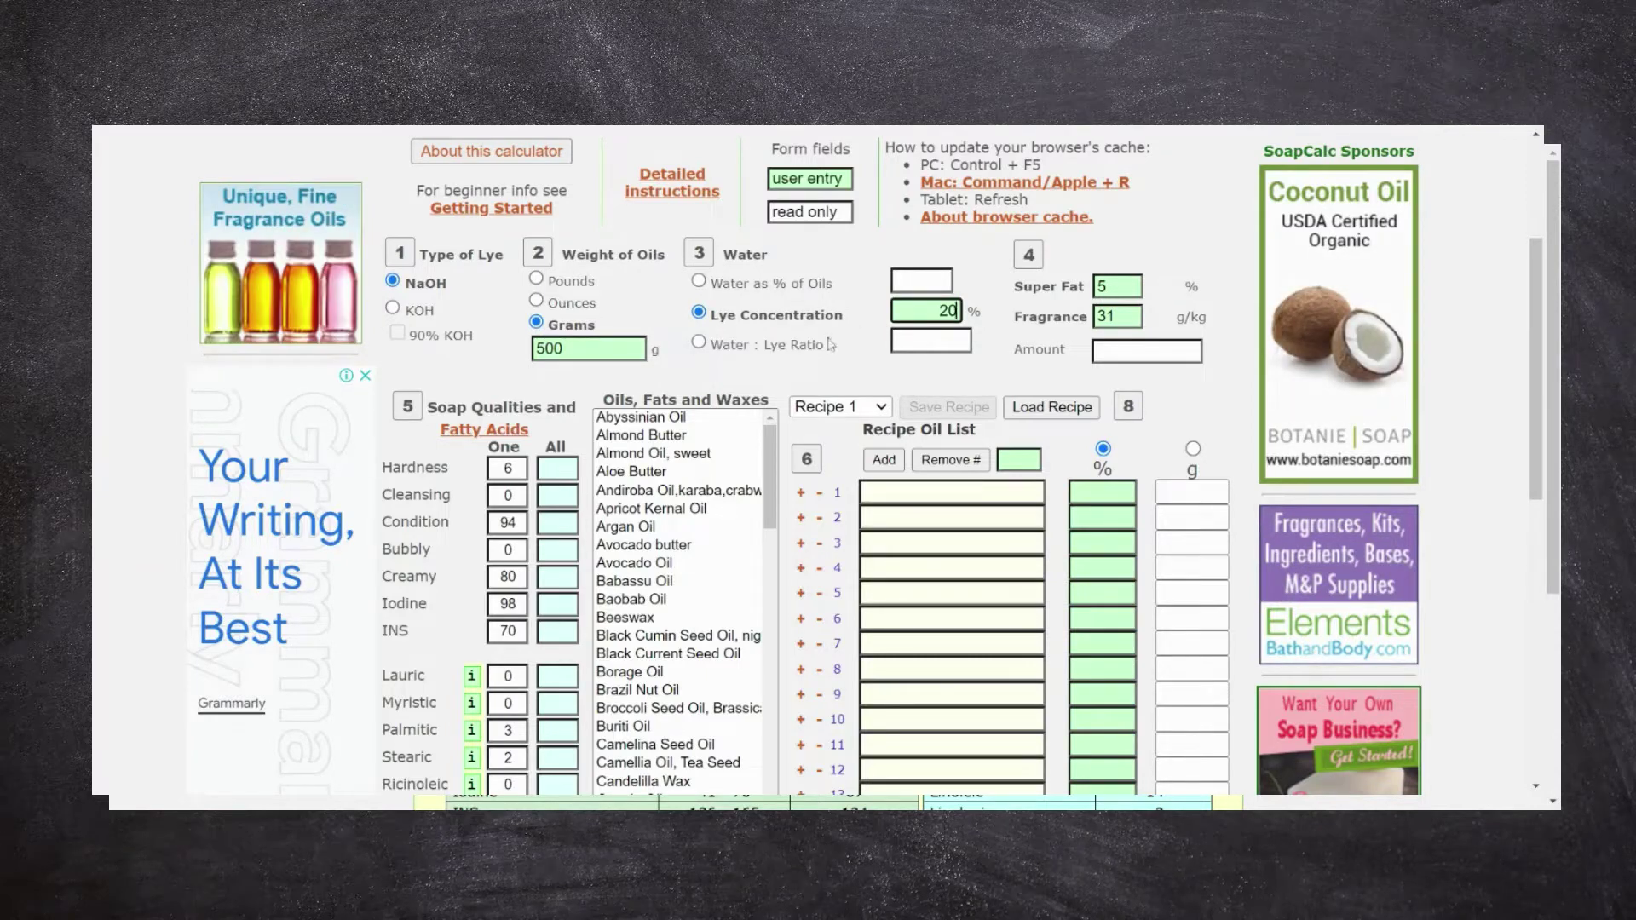
left_click(736, 348)
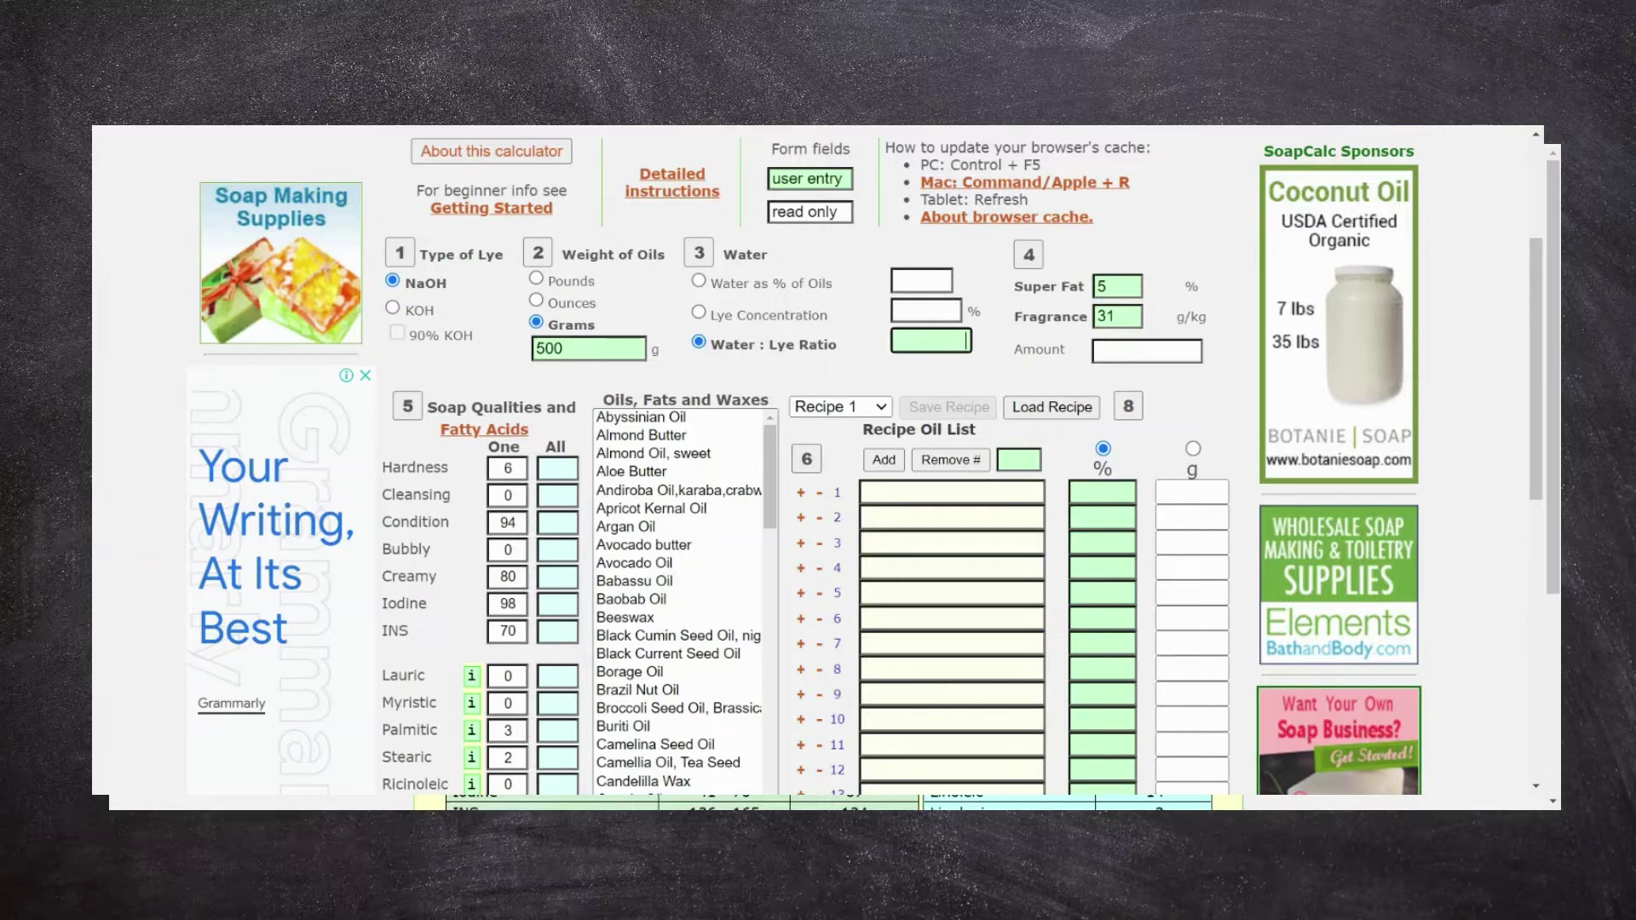
type("2")
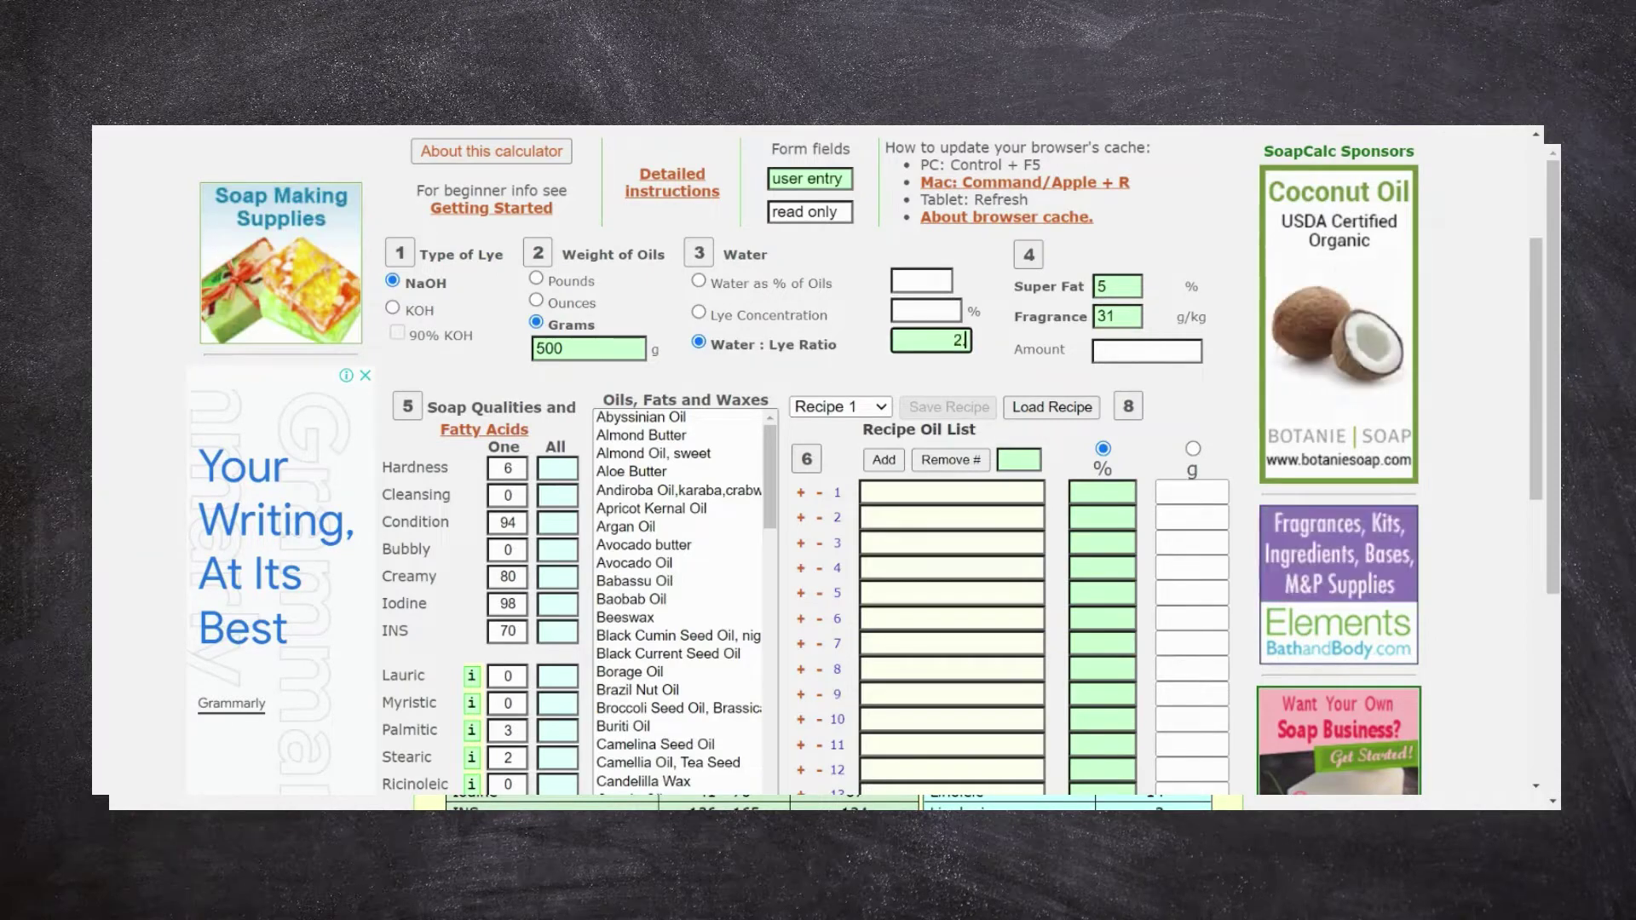
type(".3")
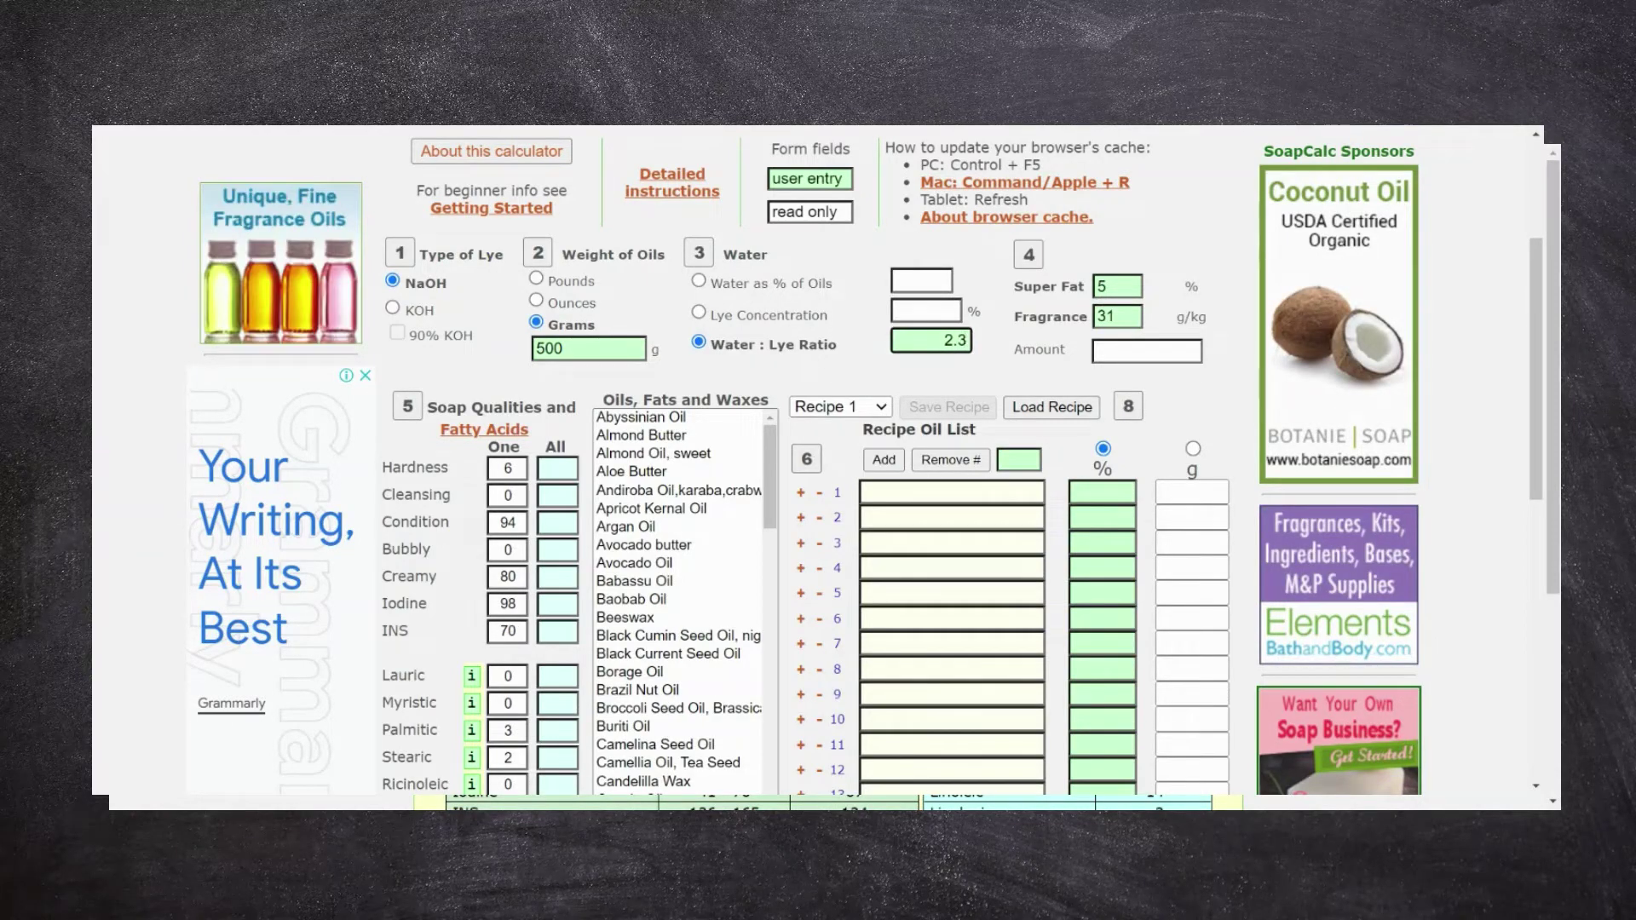
key("Tab")
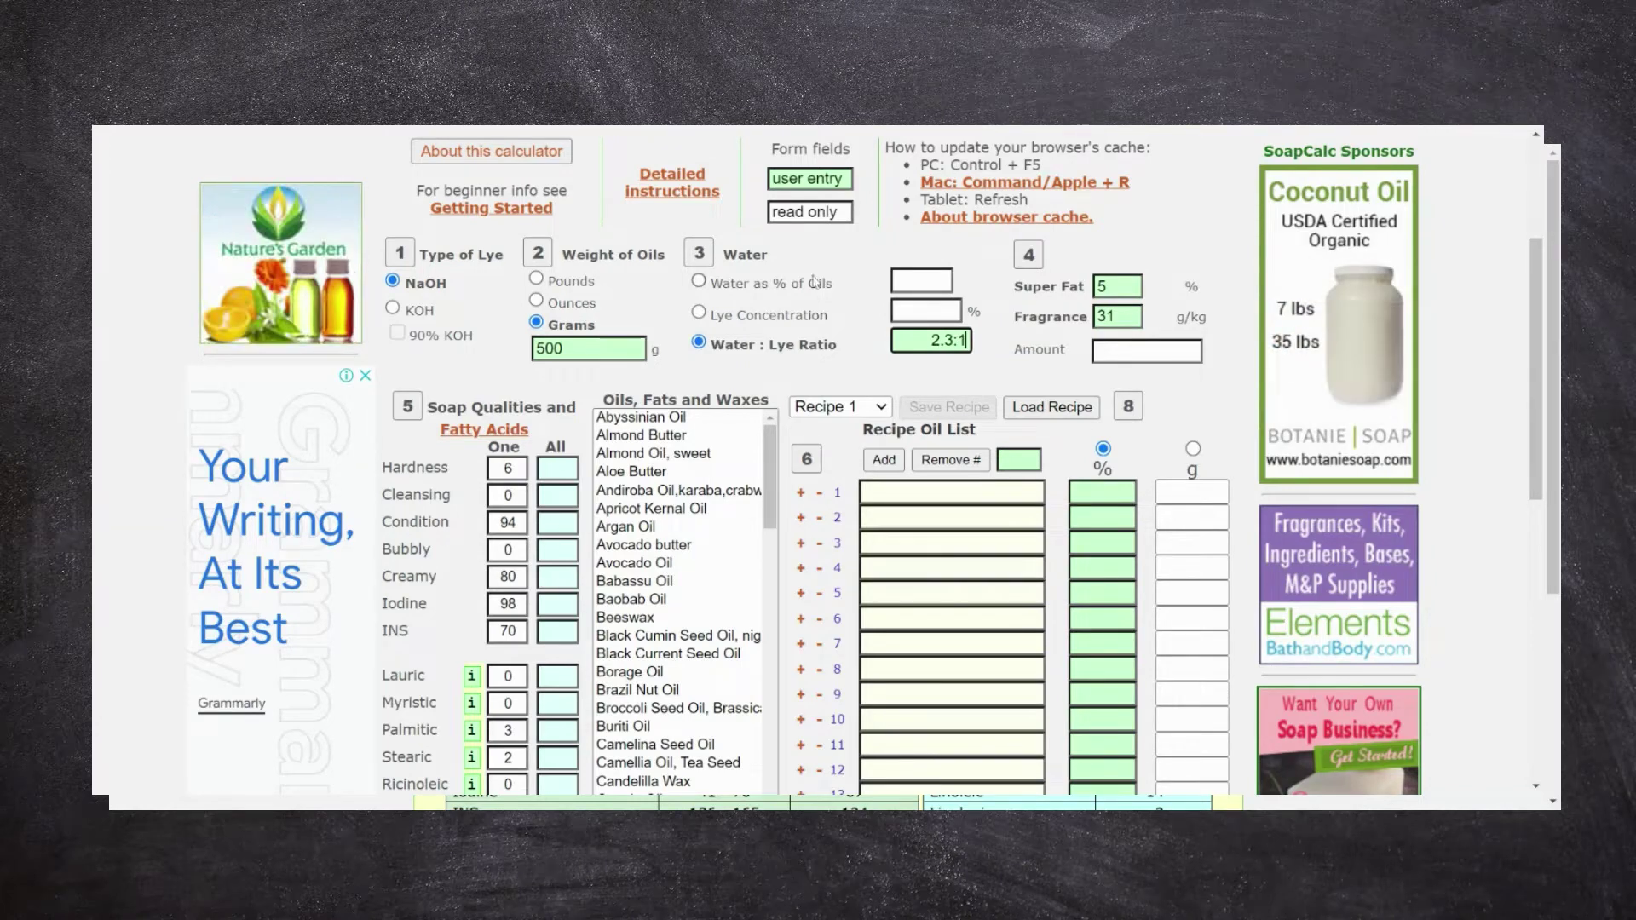
left_click(788, 288)
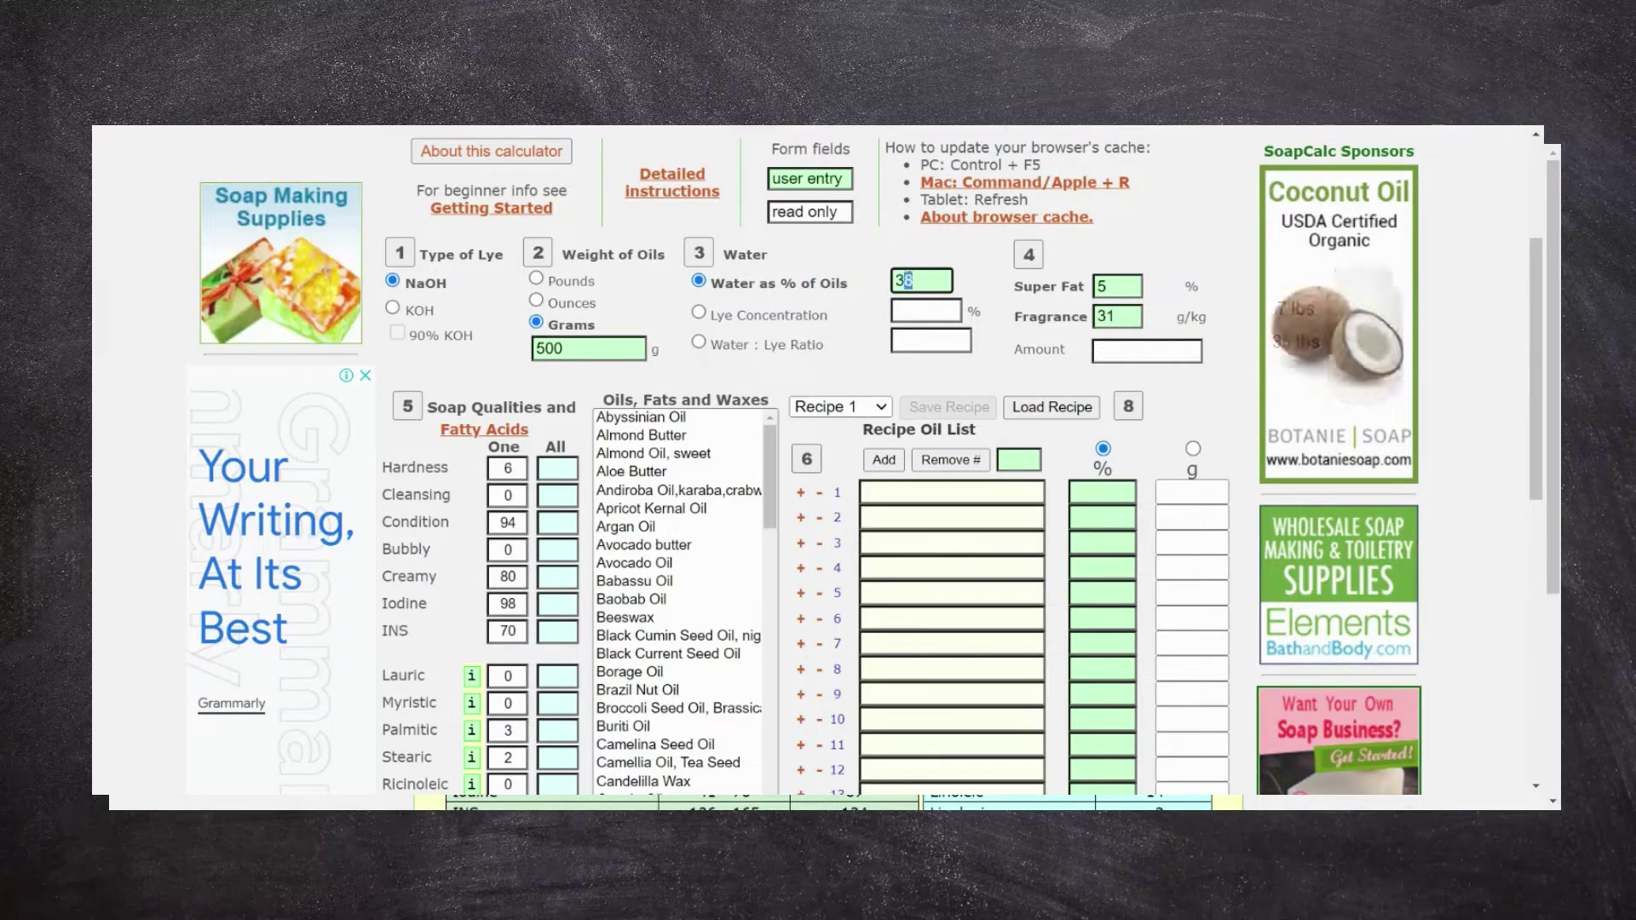
double_click(888, 286)
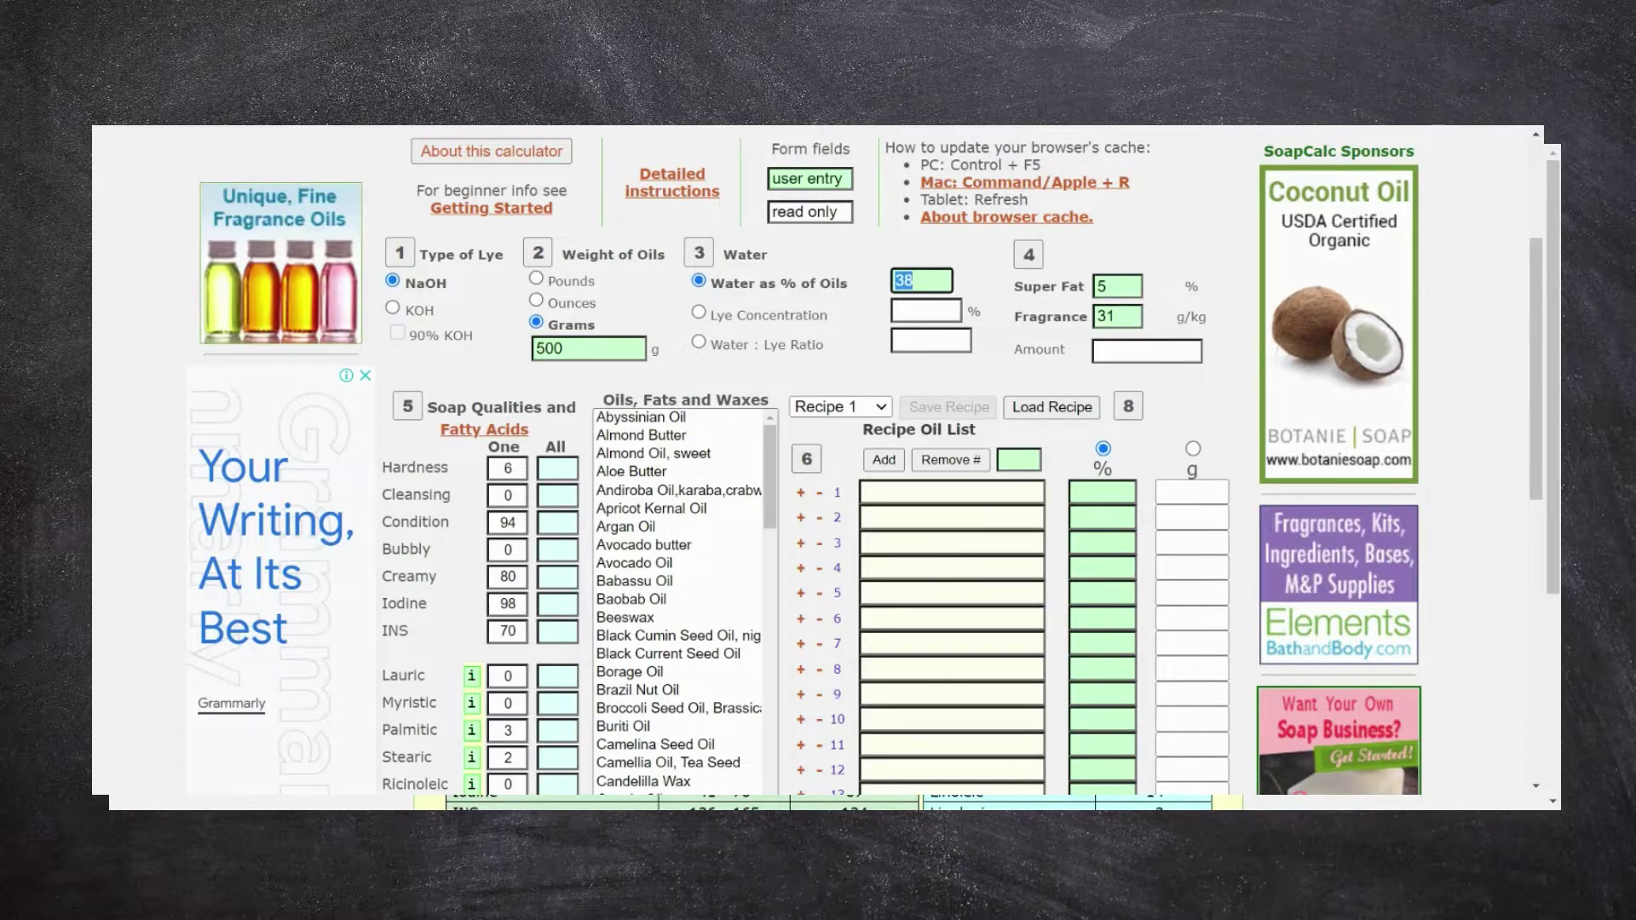
Review the super fat, fragrance and amount settings of the recipe
left_click(1107, 287)
double_click(1101, 286)
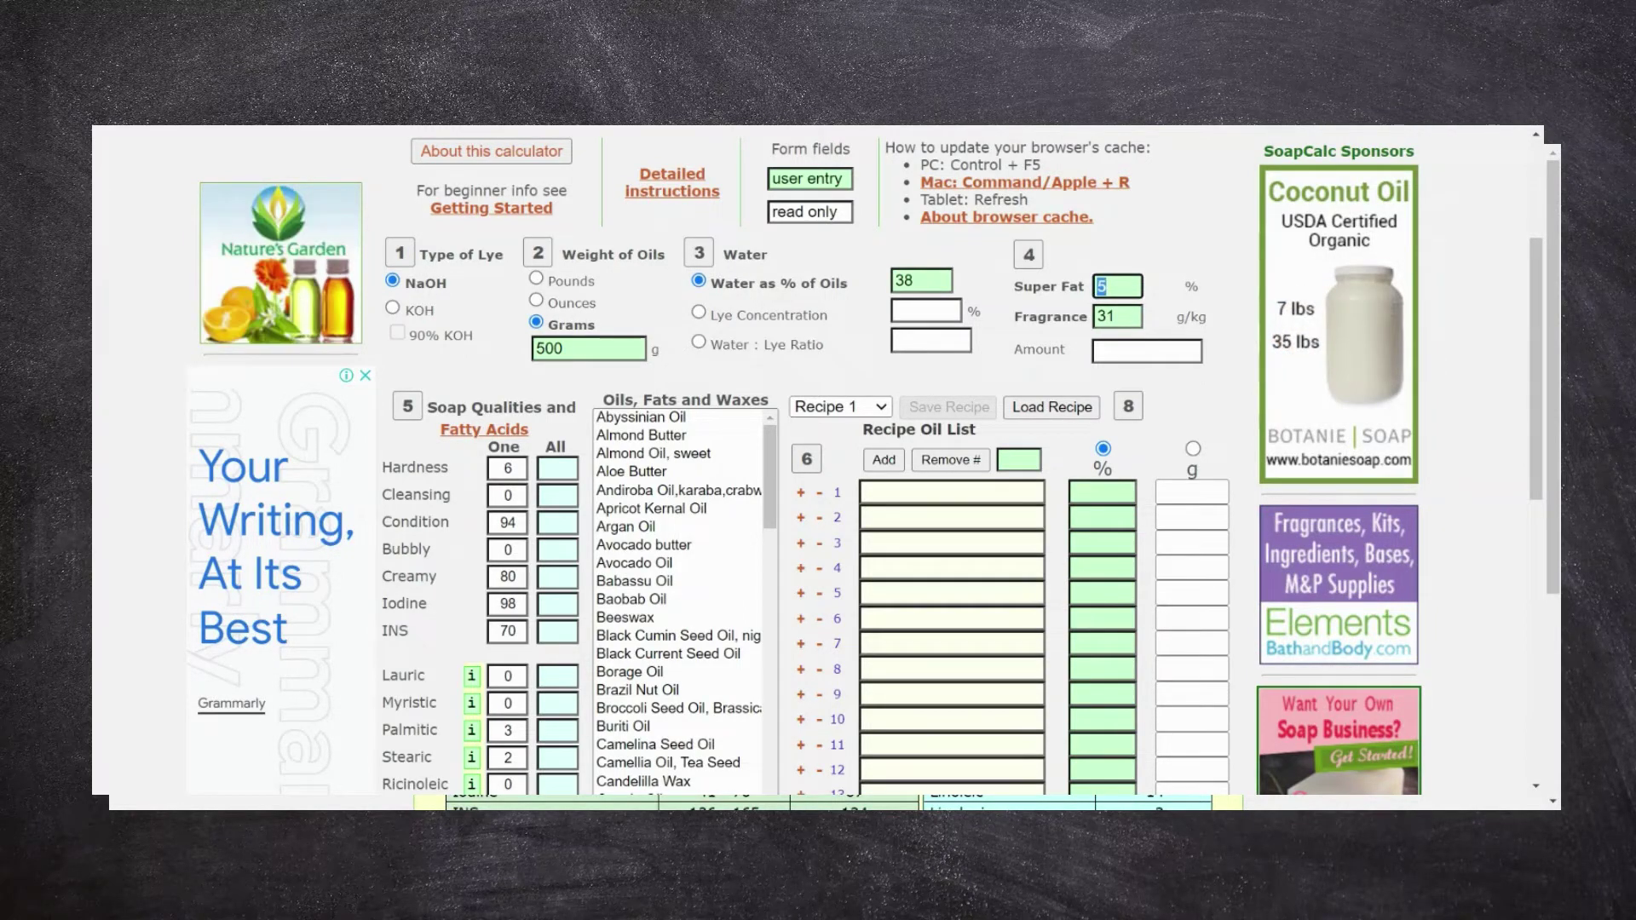
double_click(1106, 316)
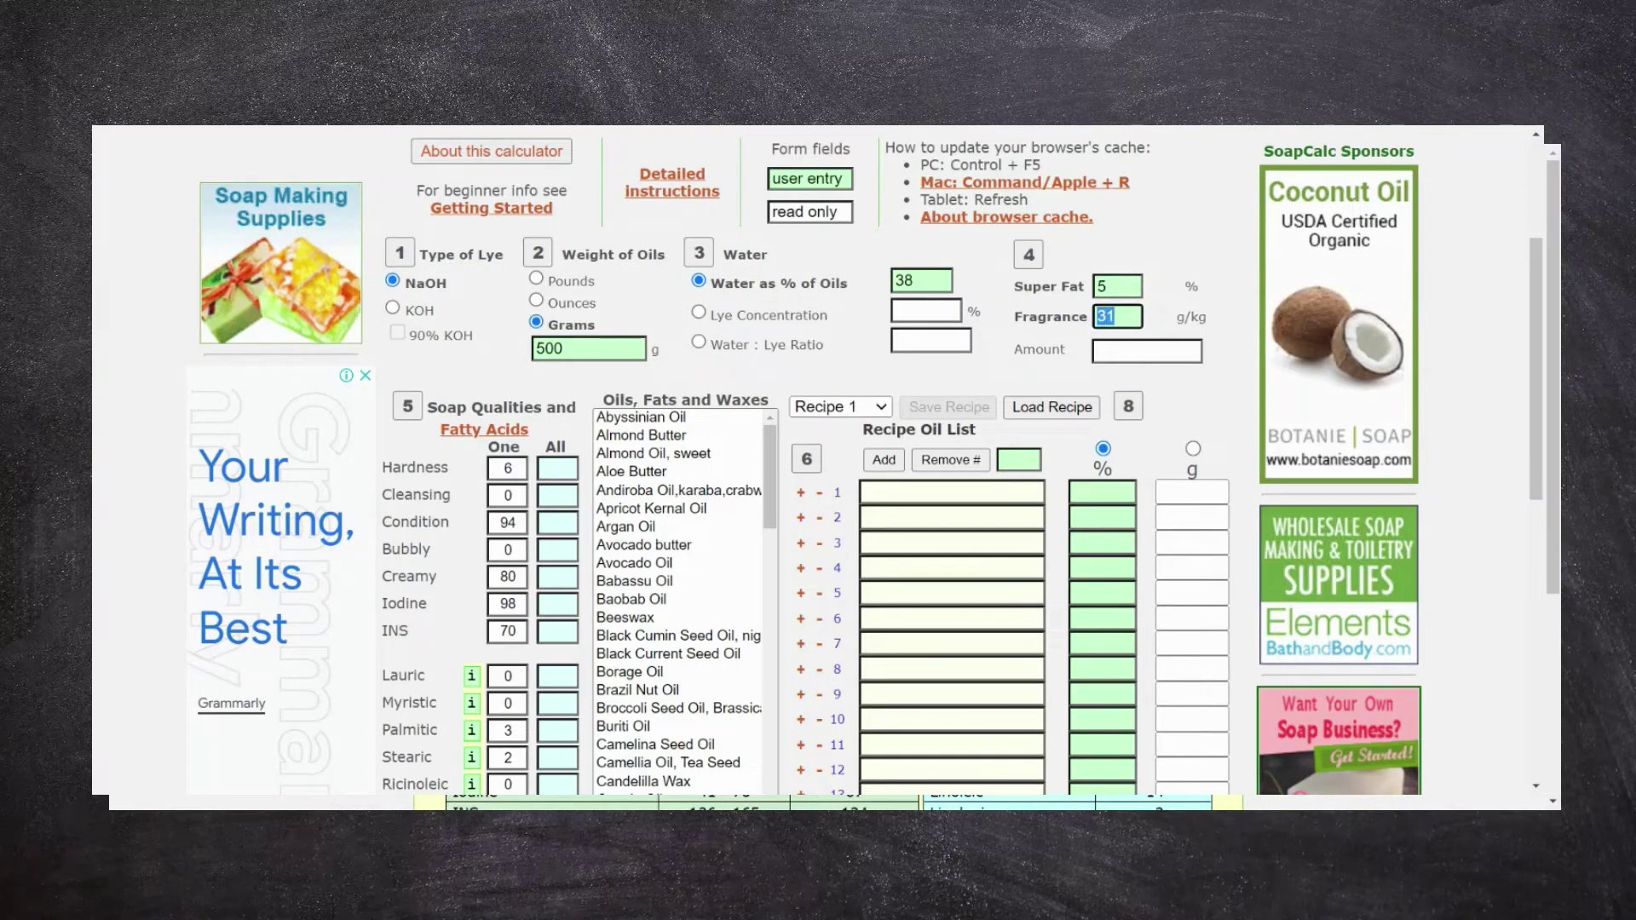
left_click(1147, 350)
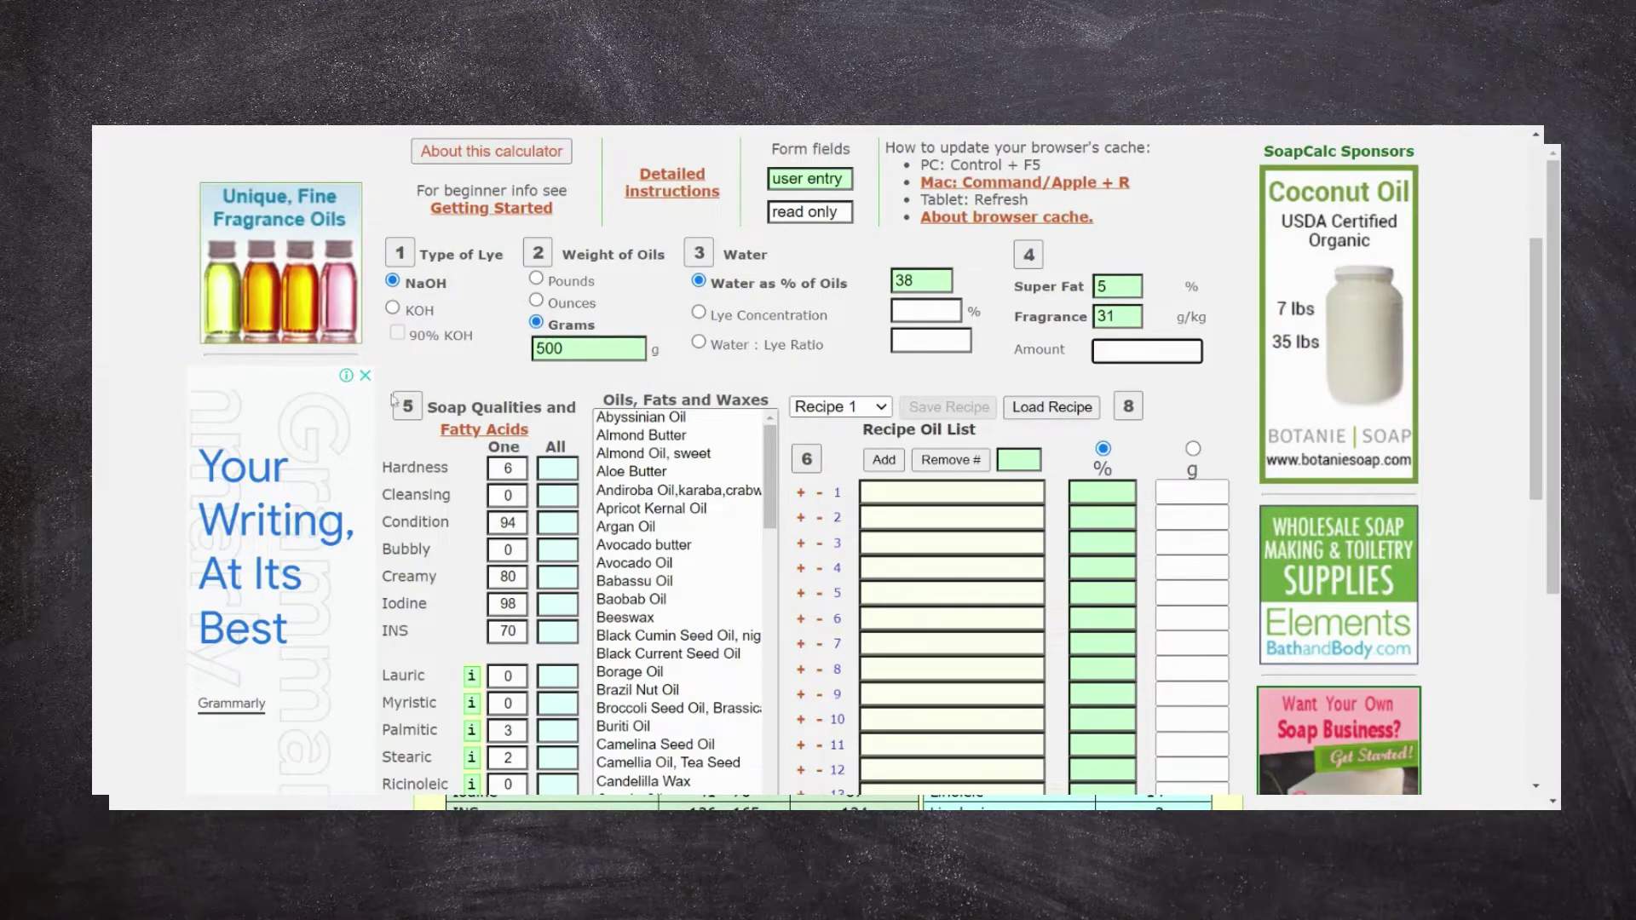
Examine the guideline ranges for the soap qualities from hardness to INS and the fatty acid descriptions
left_click_drag(393, 398, 416, 436)
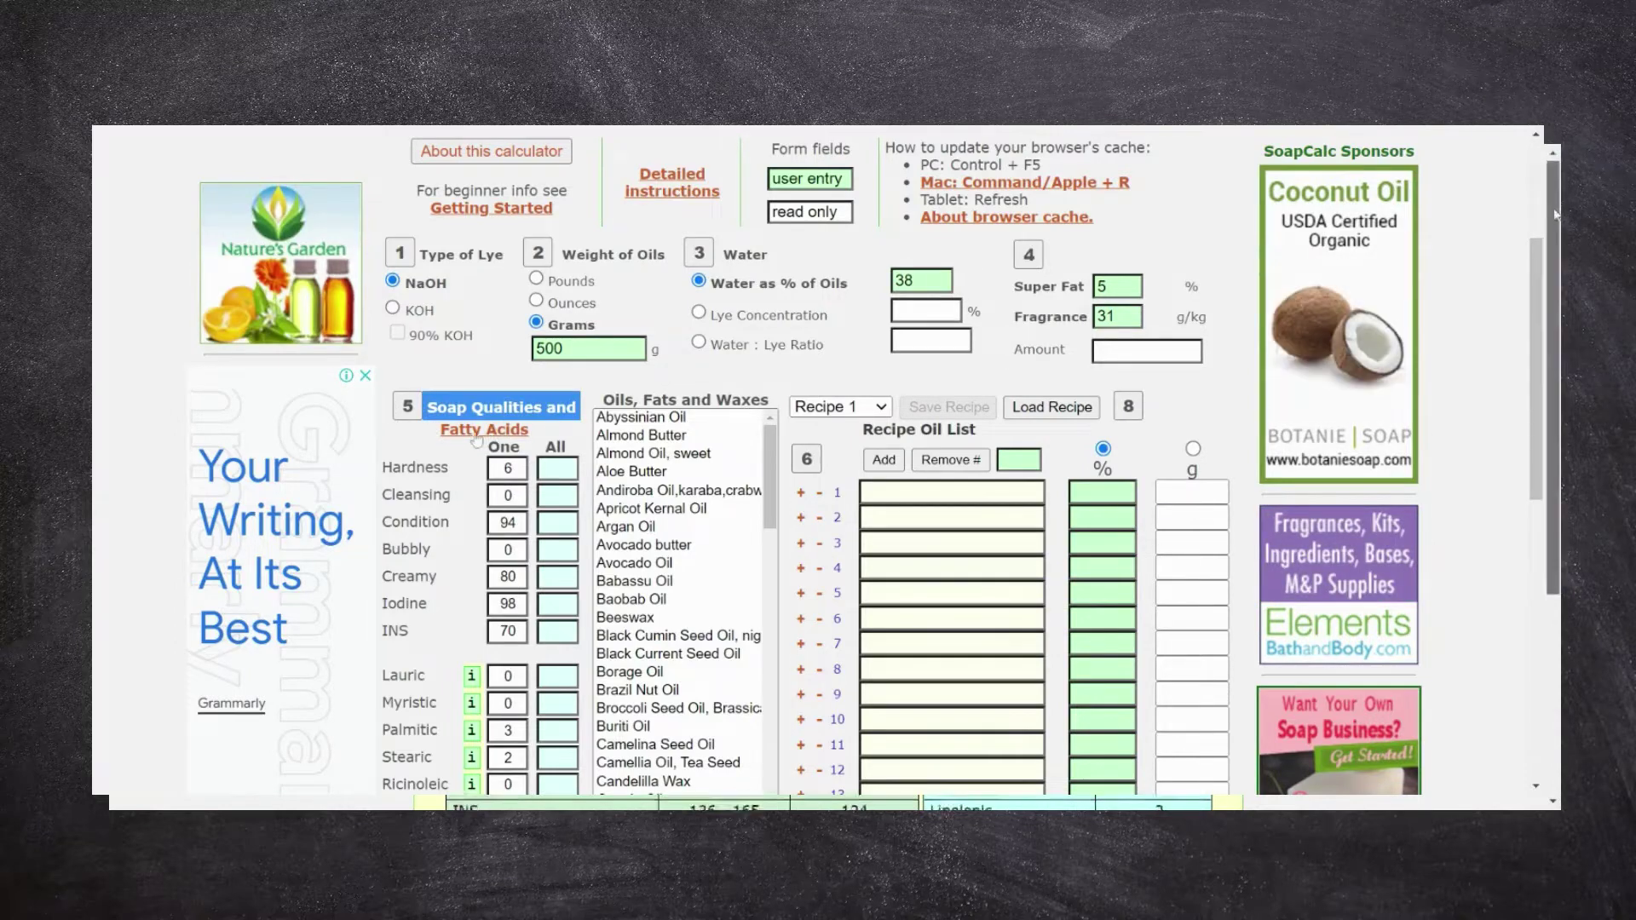
mouse_move(410, 465)
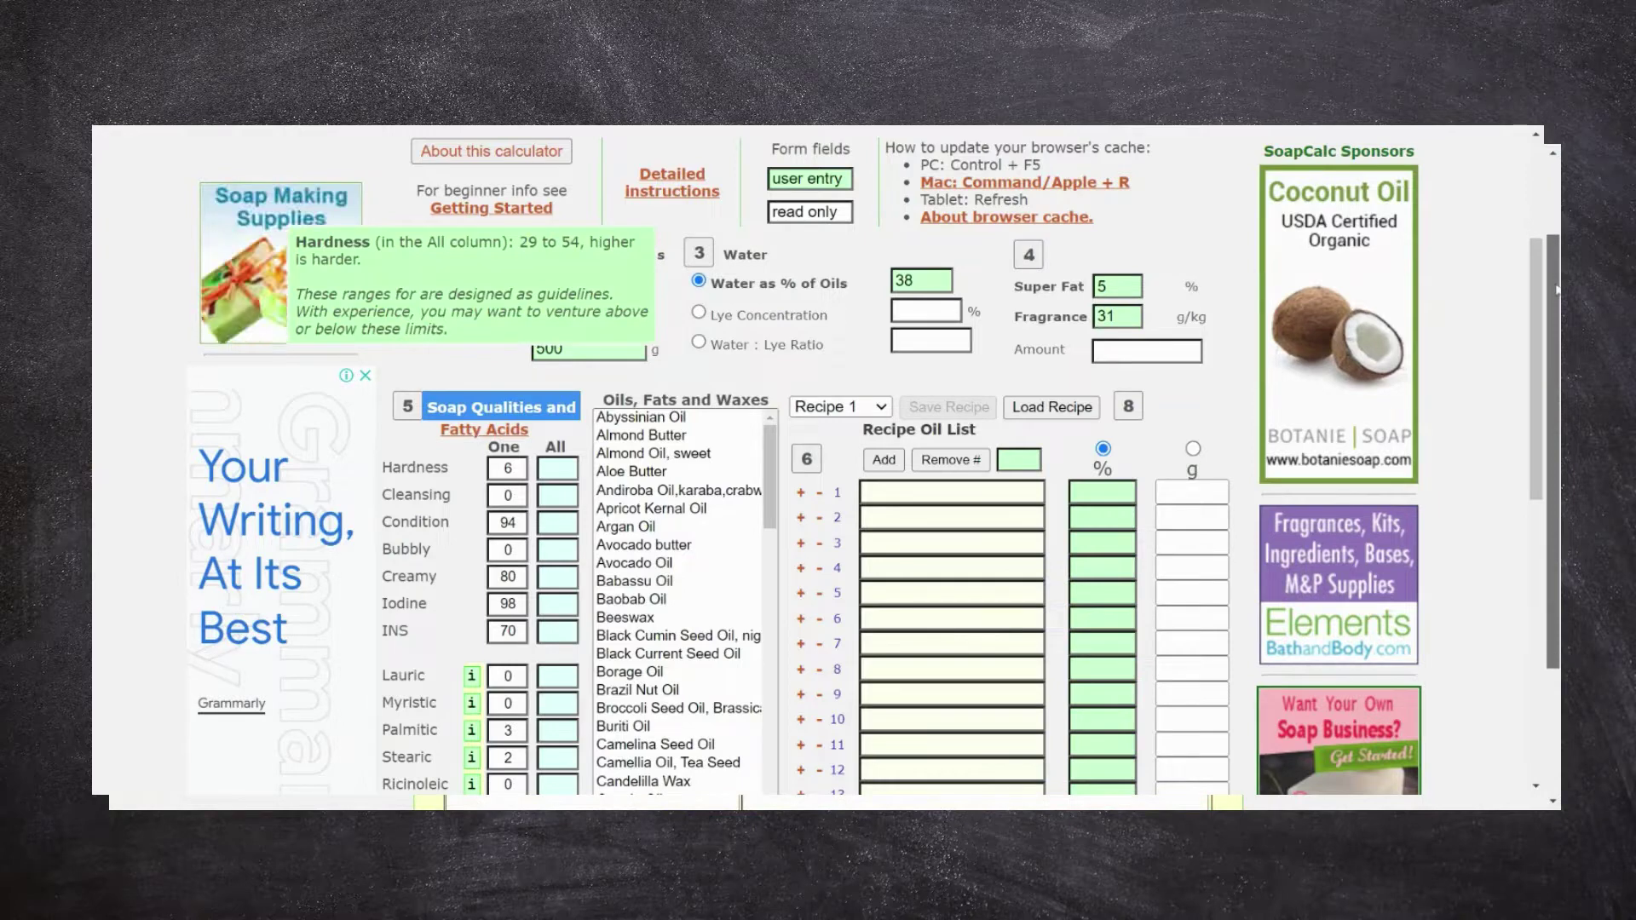
left_click_drag(392, 467, 446, 630)
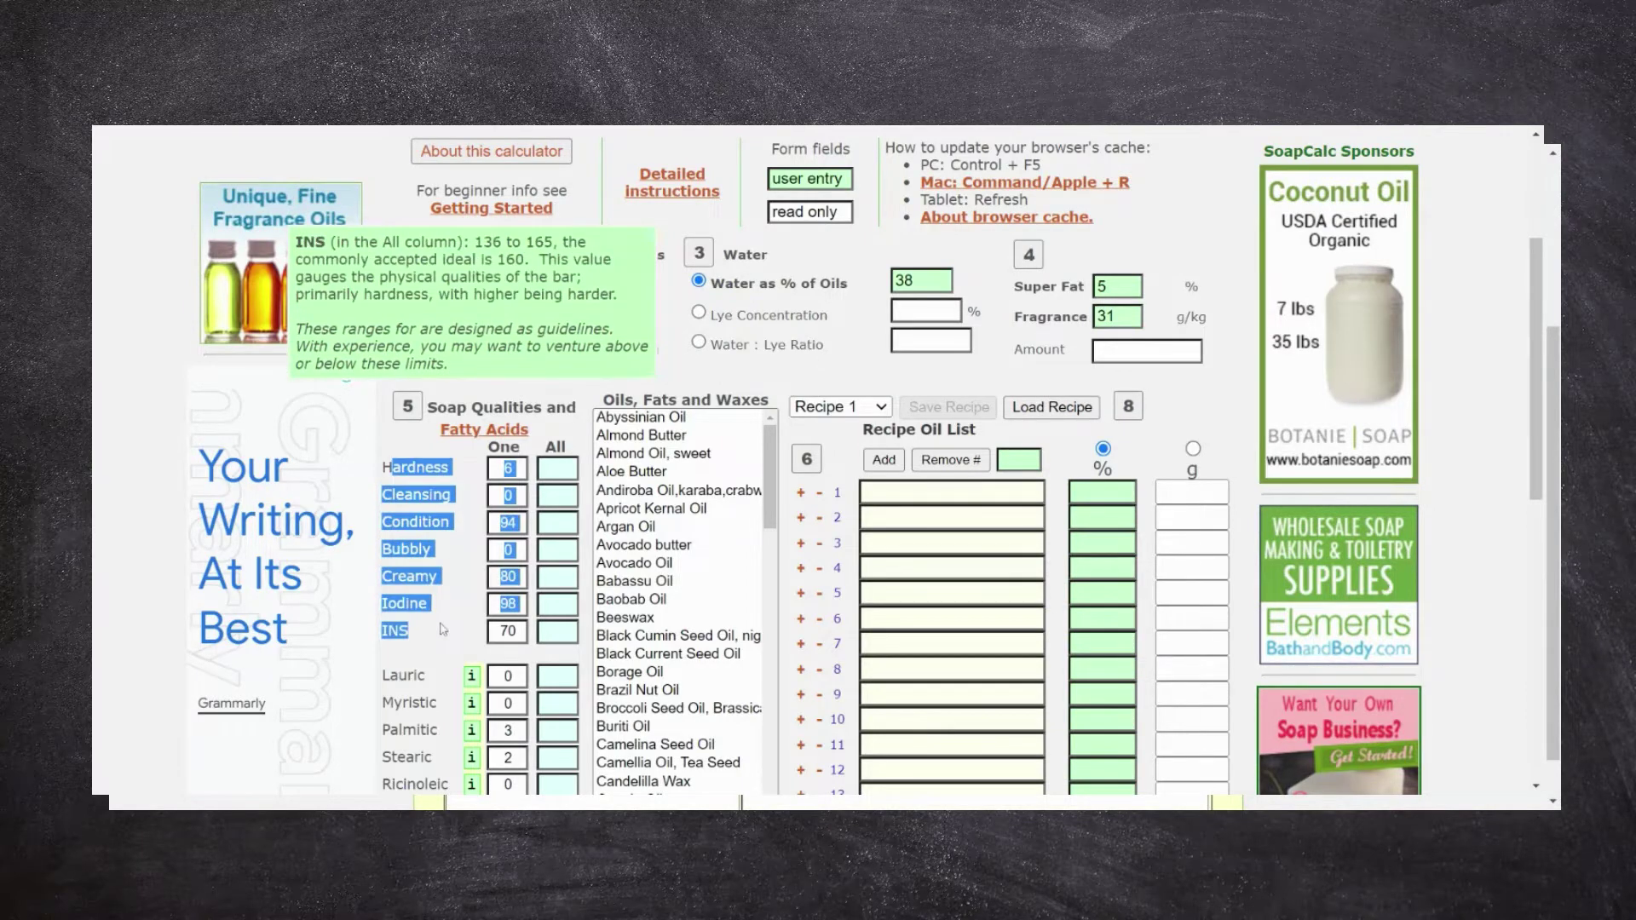
left_click(395, 451)
mouse_move(409, 466)
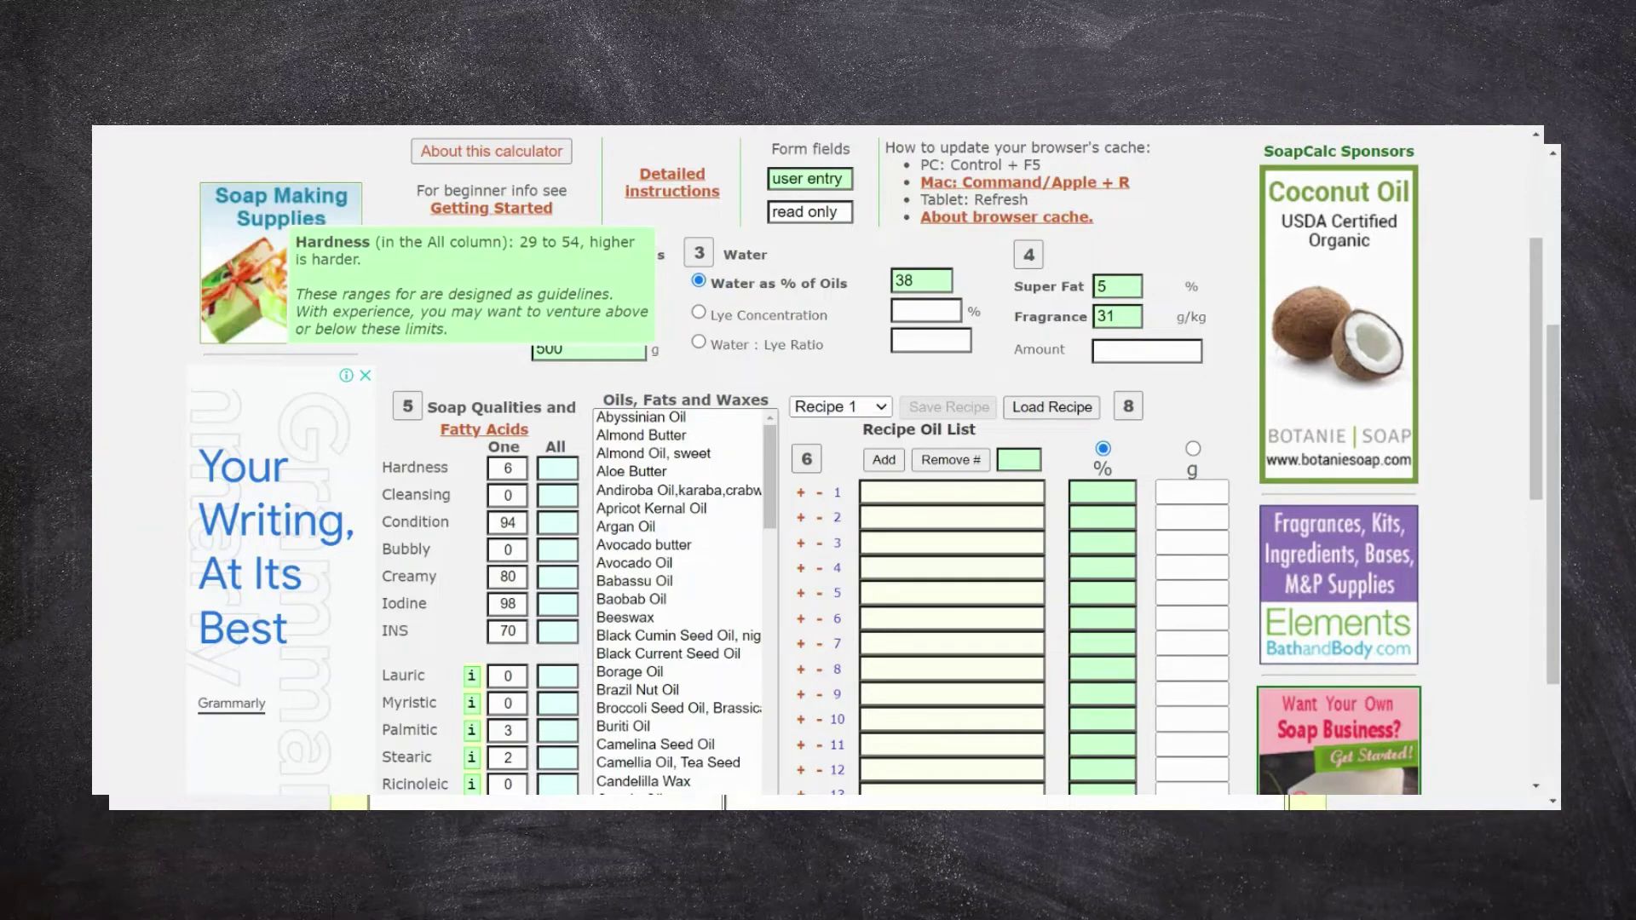
left_click_drag(1553, 365, 1555, 460)
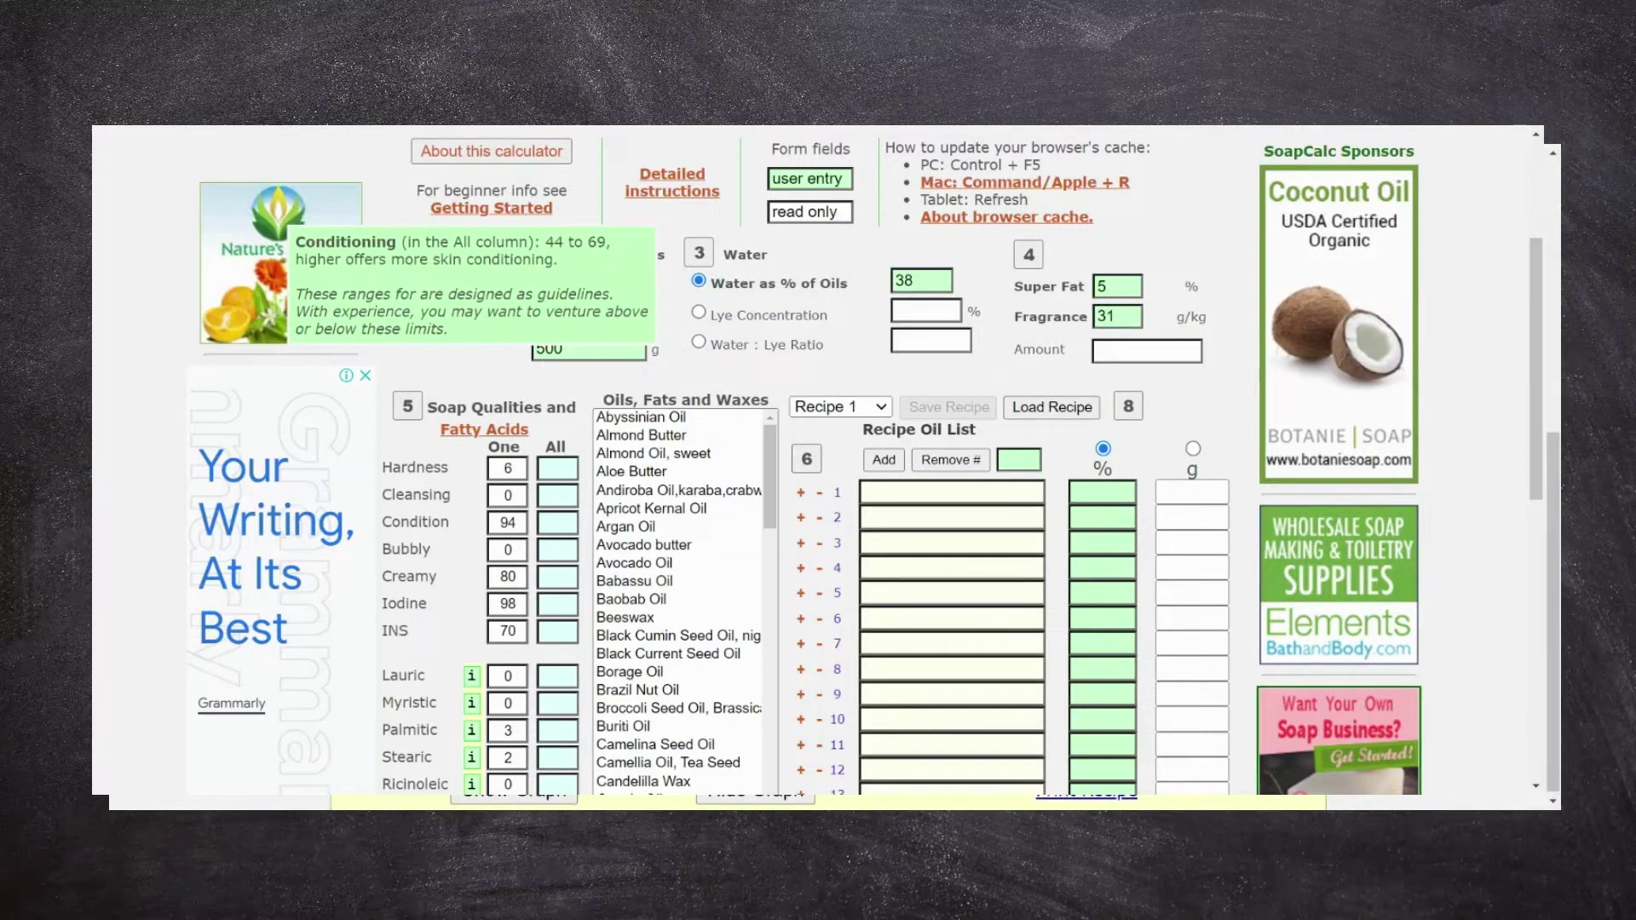
mouse_move(421, 545)
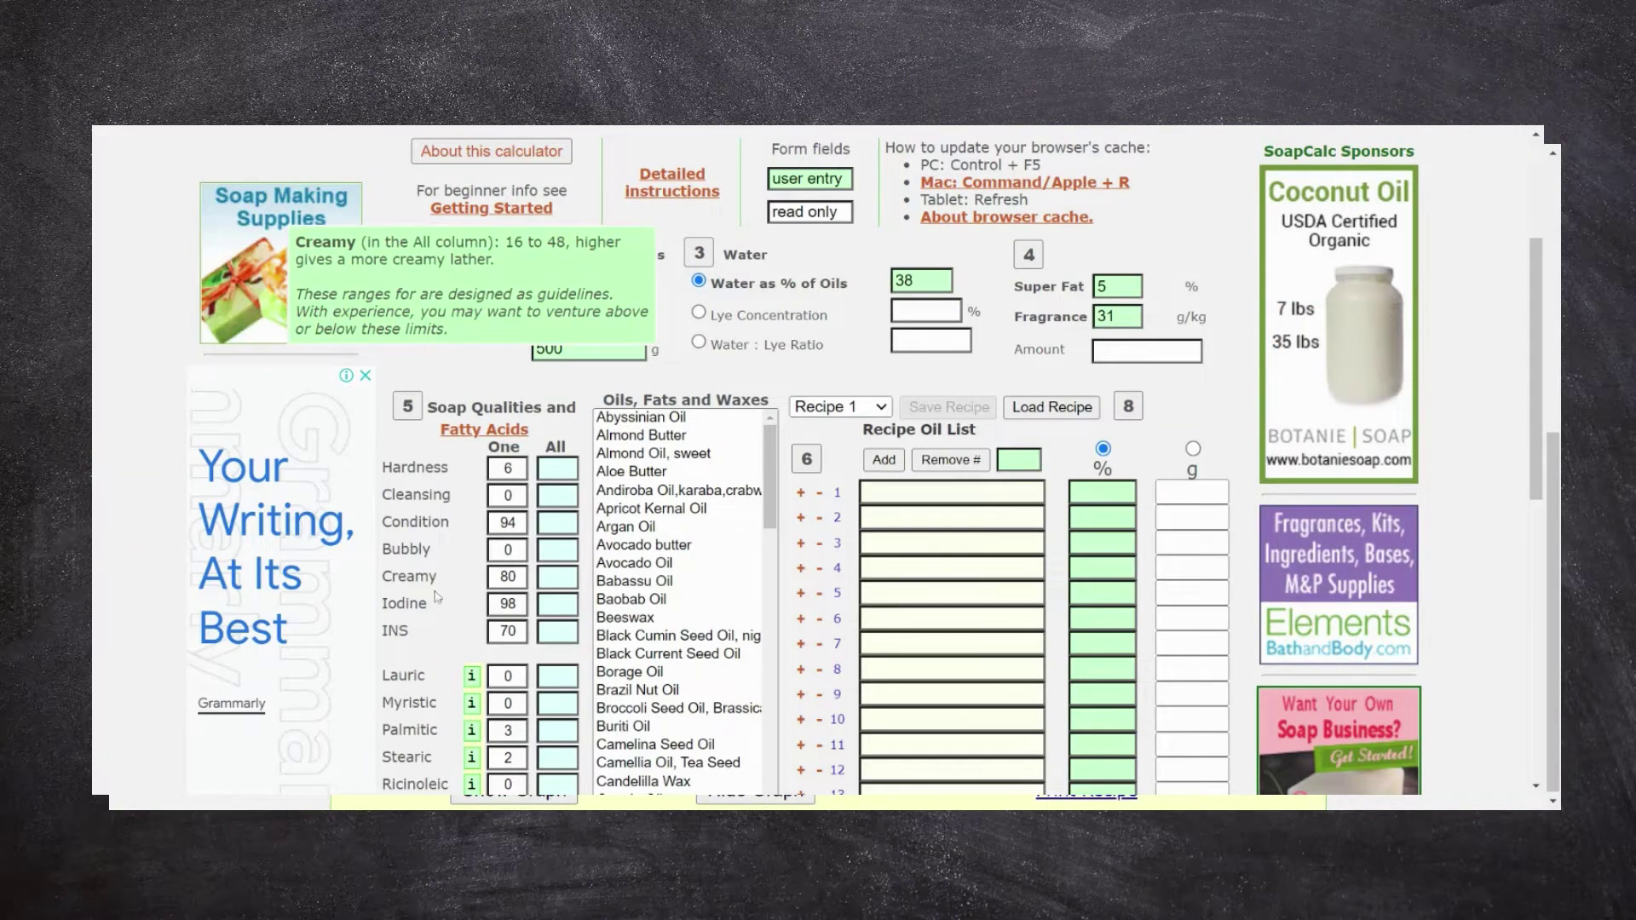
mouse_move(425, 608)
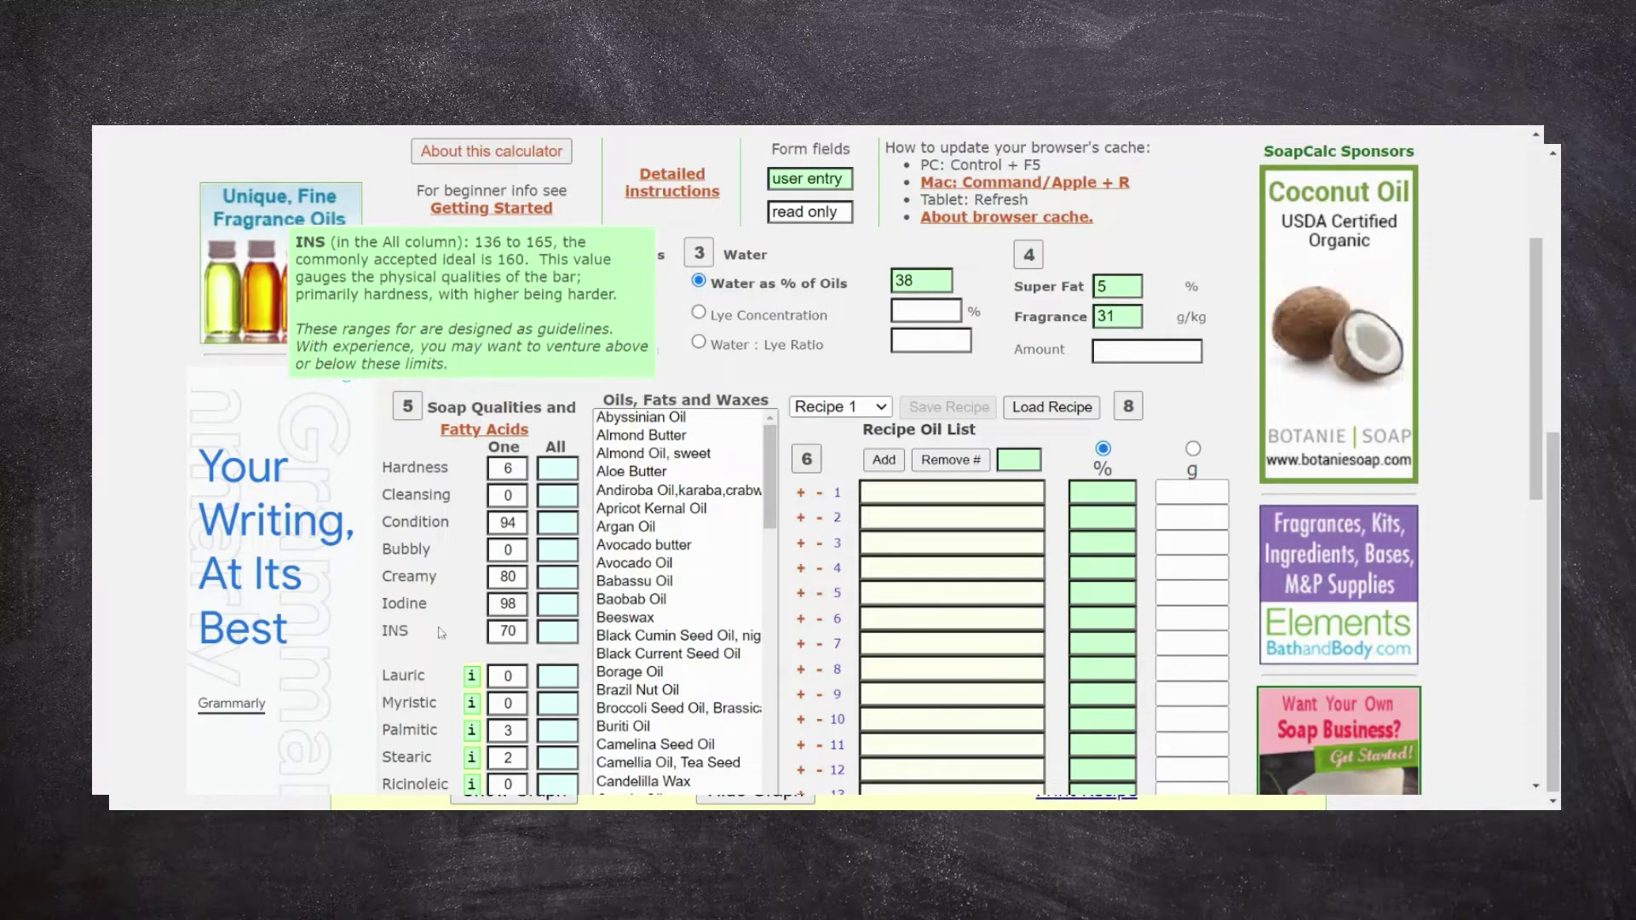
scroll(453, 621, "down", 2)
scroll(453, 621, "down", 3)
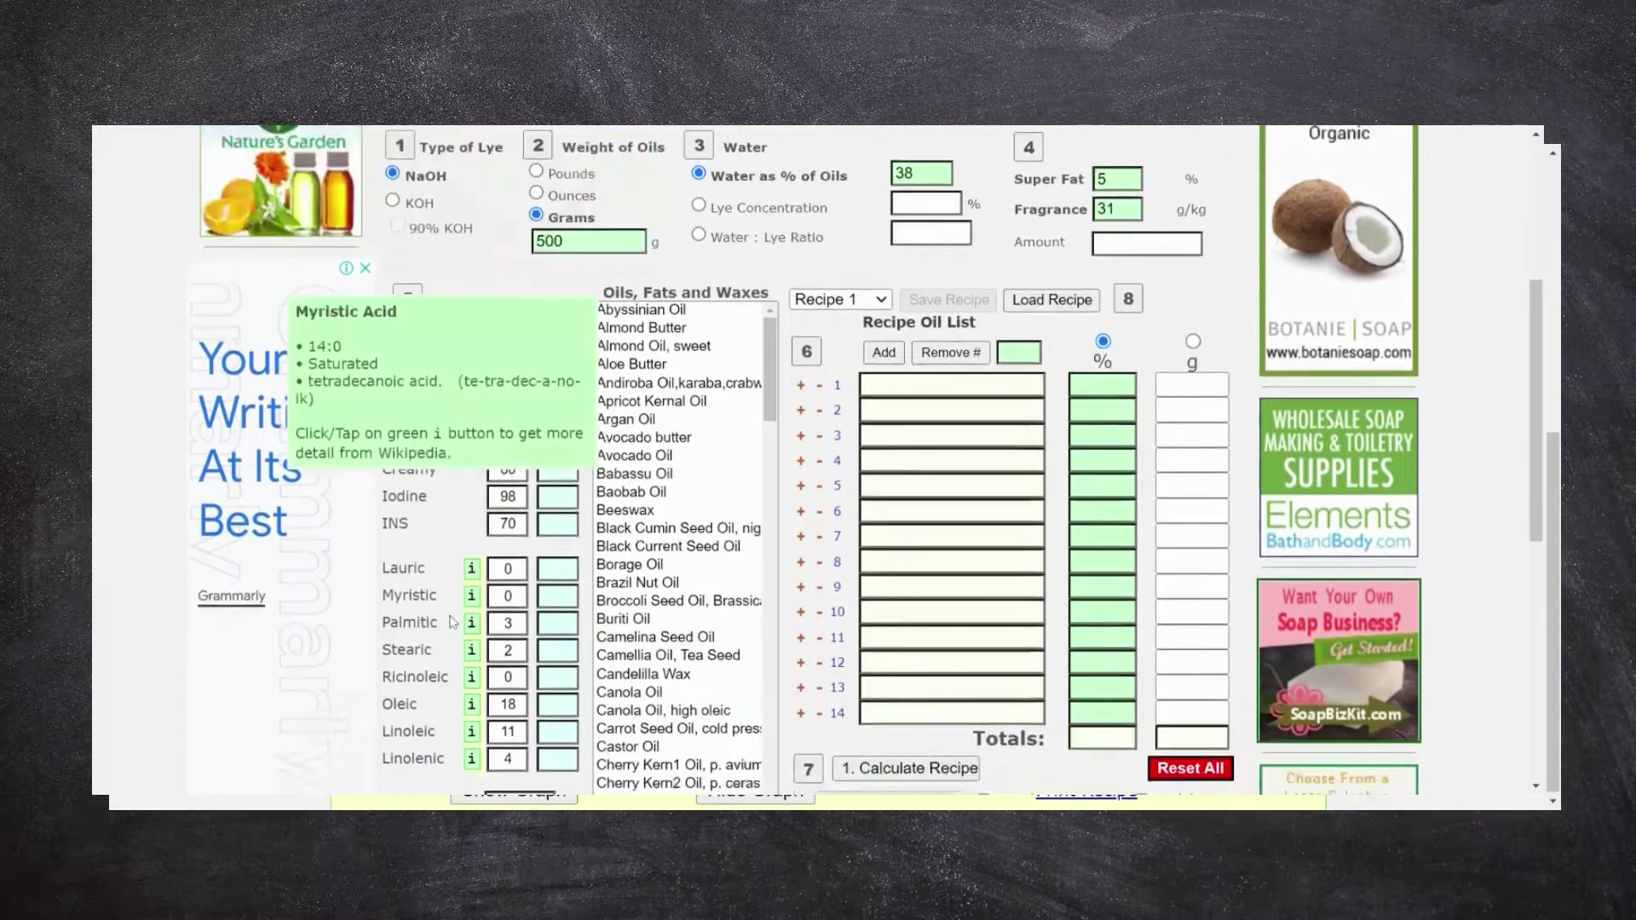
mouse_move(440, 516)
mouse_move(404, 486)
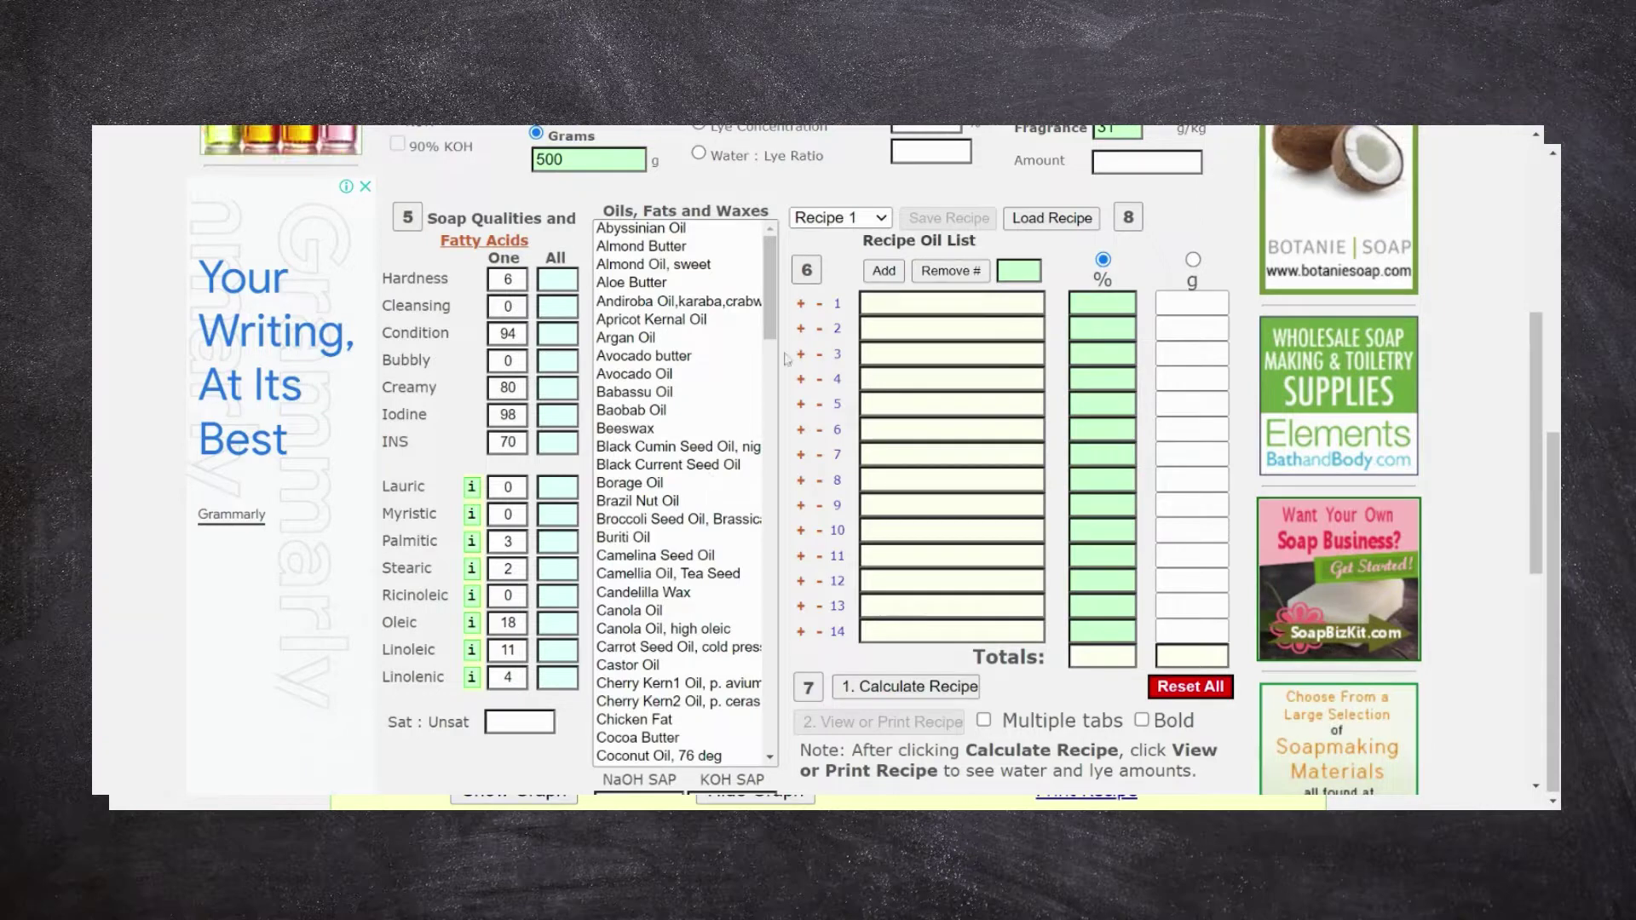
Select Abyssinian Oil in the list of oils, fats and waxes
left_click(769, 263)
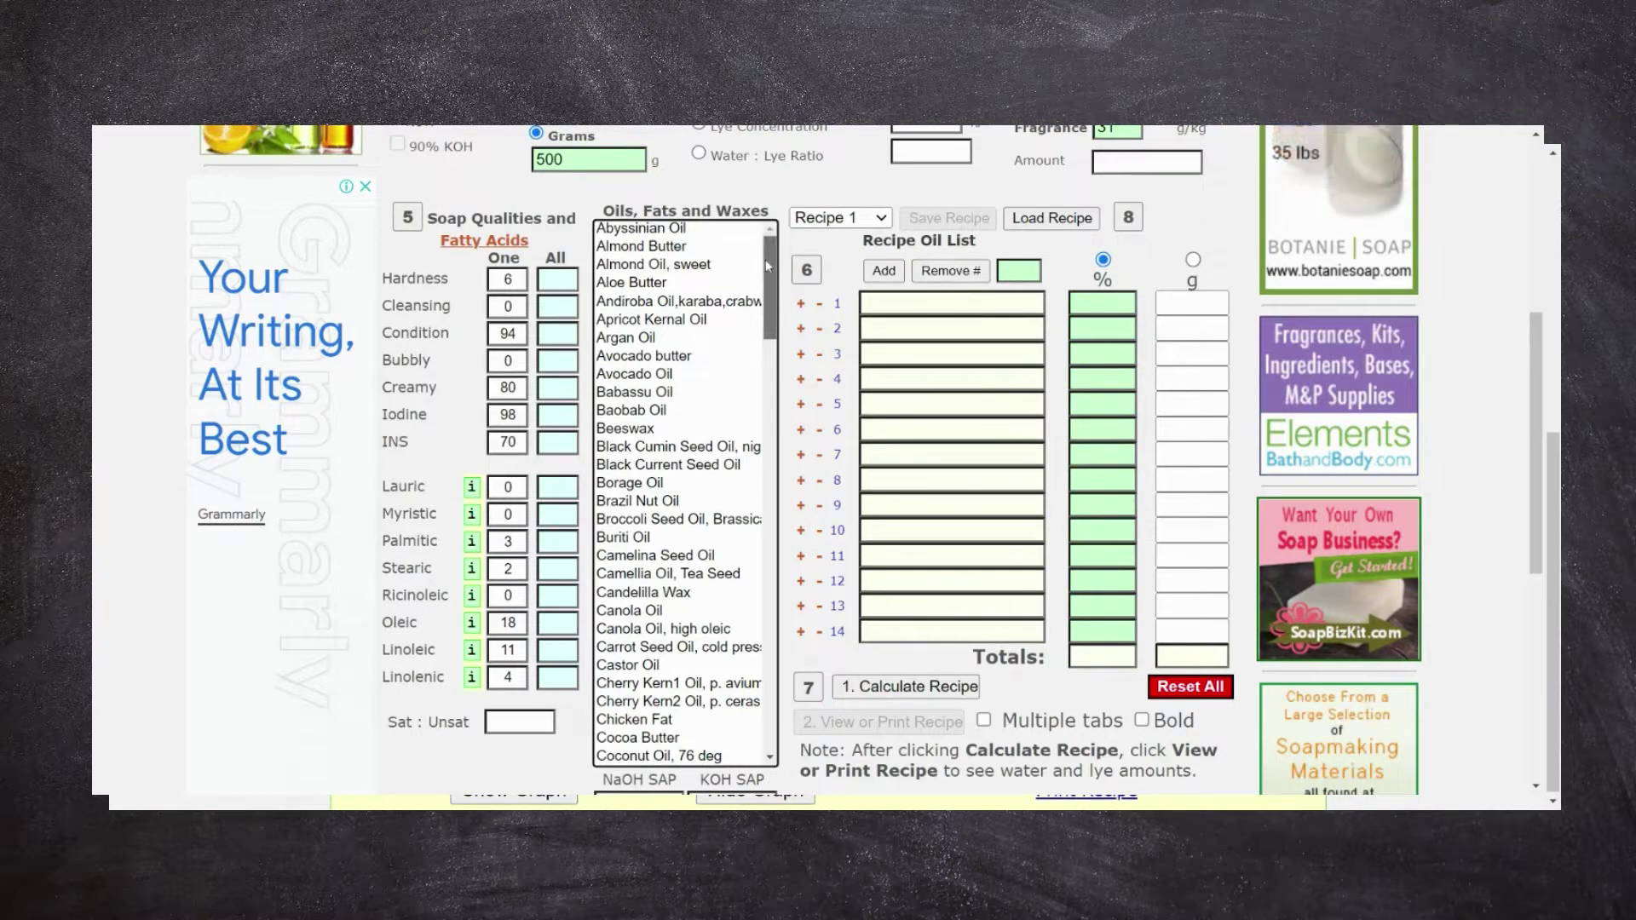
mouse_move(766, 261)
left_mouse_down()
mouse_move(757, 391)
mouse_move(762, 260)
left_mouse_up()
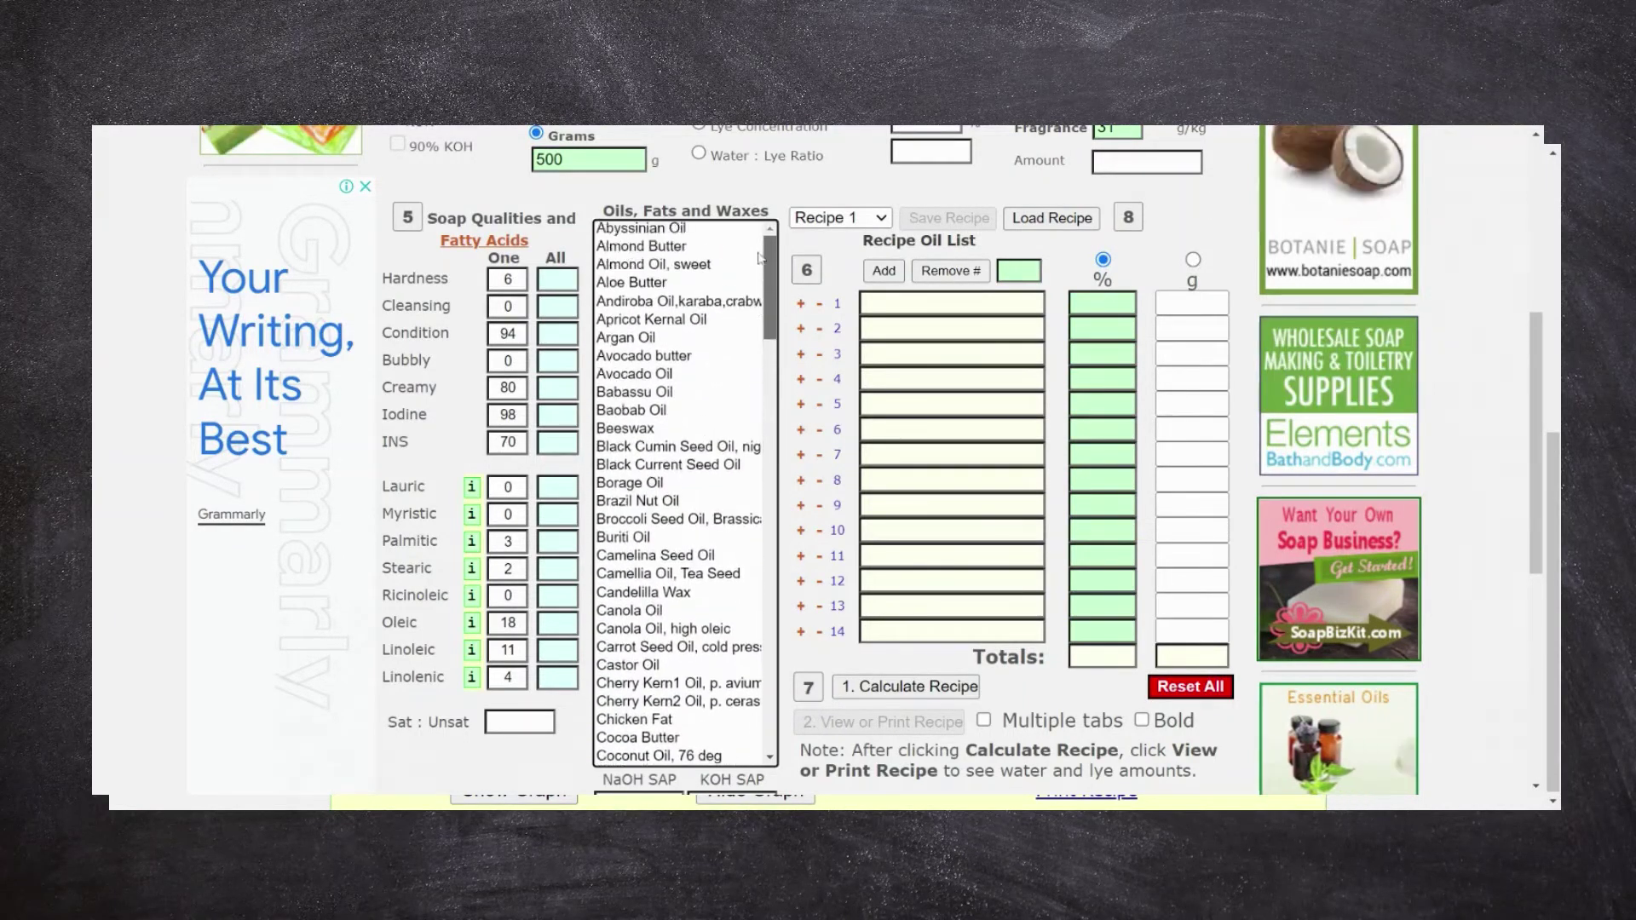
left_click(666, 232)
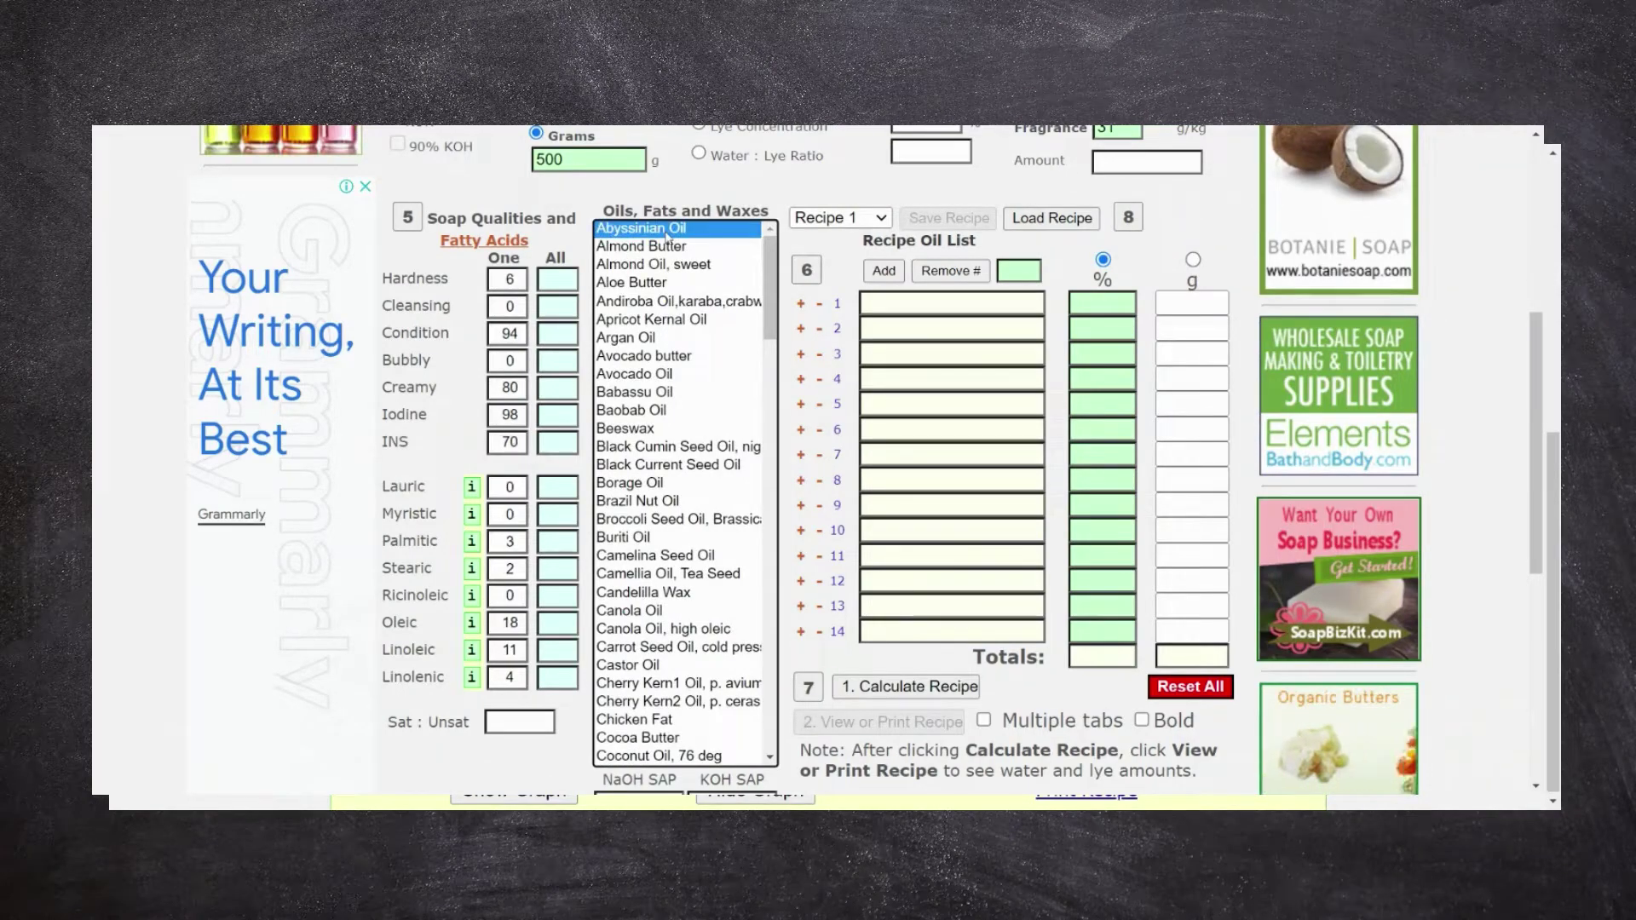
Compare the soap qualities and fatty acids of Almond Butter, sweet Almond Oil, Avocado butter and Babassu Oil
left_click(675, 247)
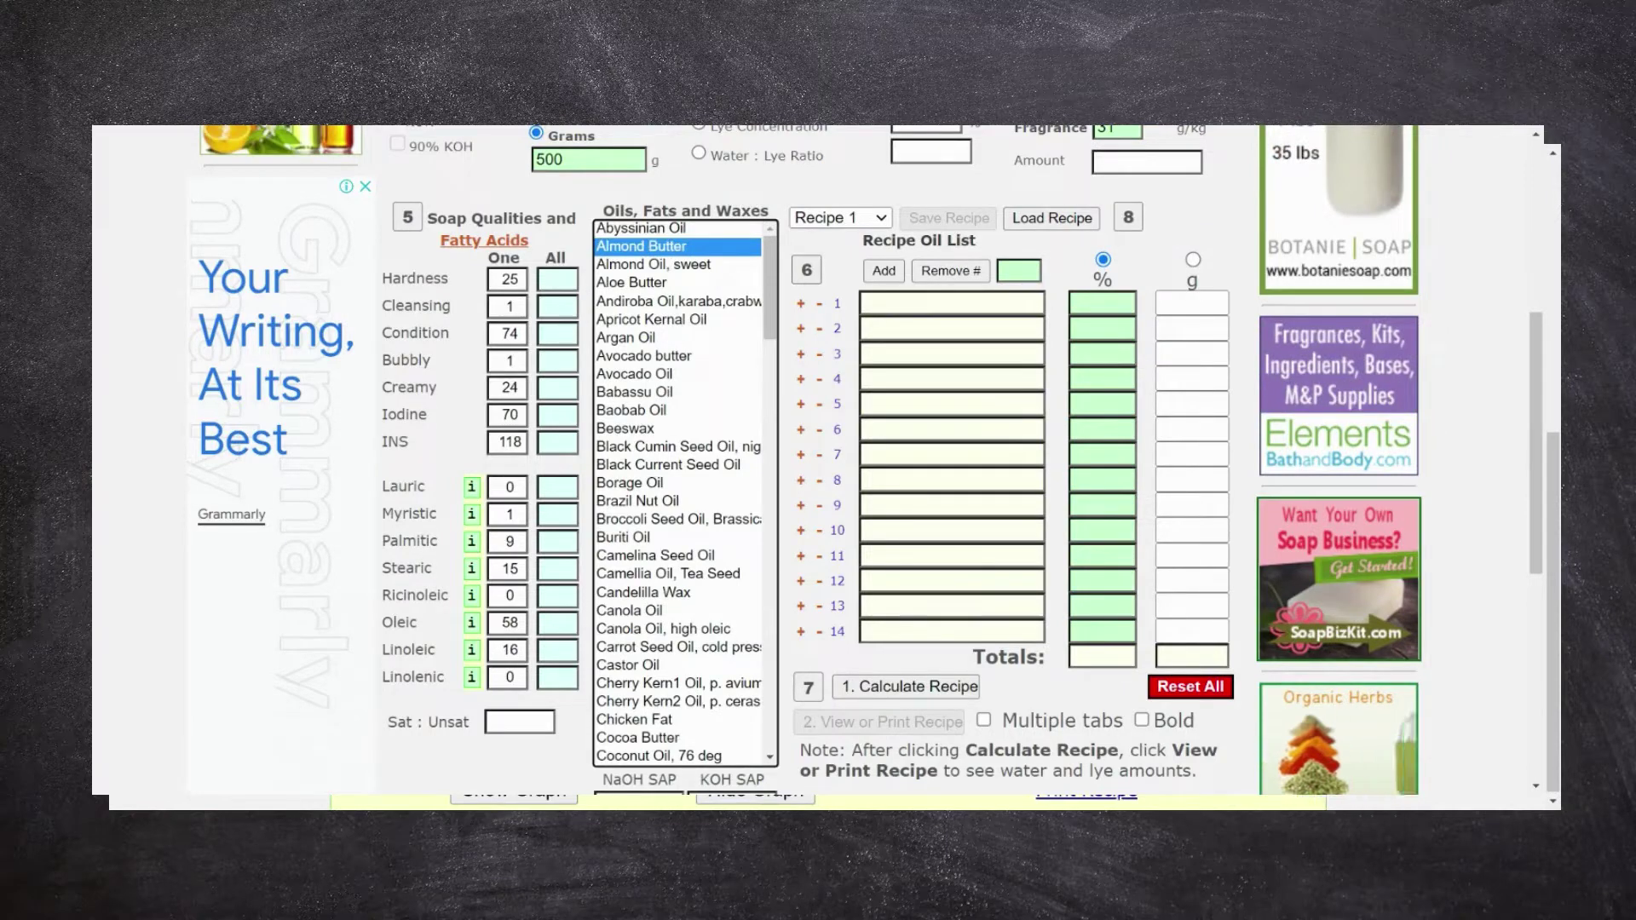
left_click(509, 279)
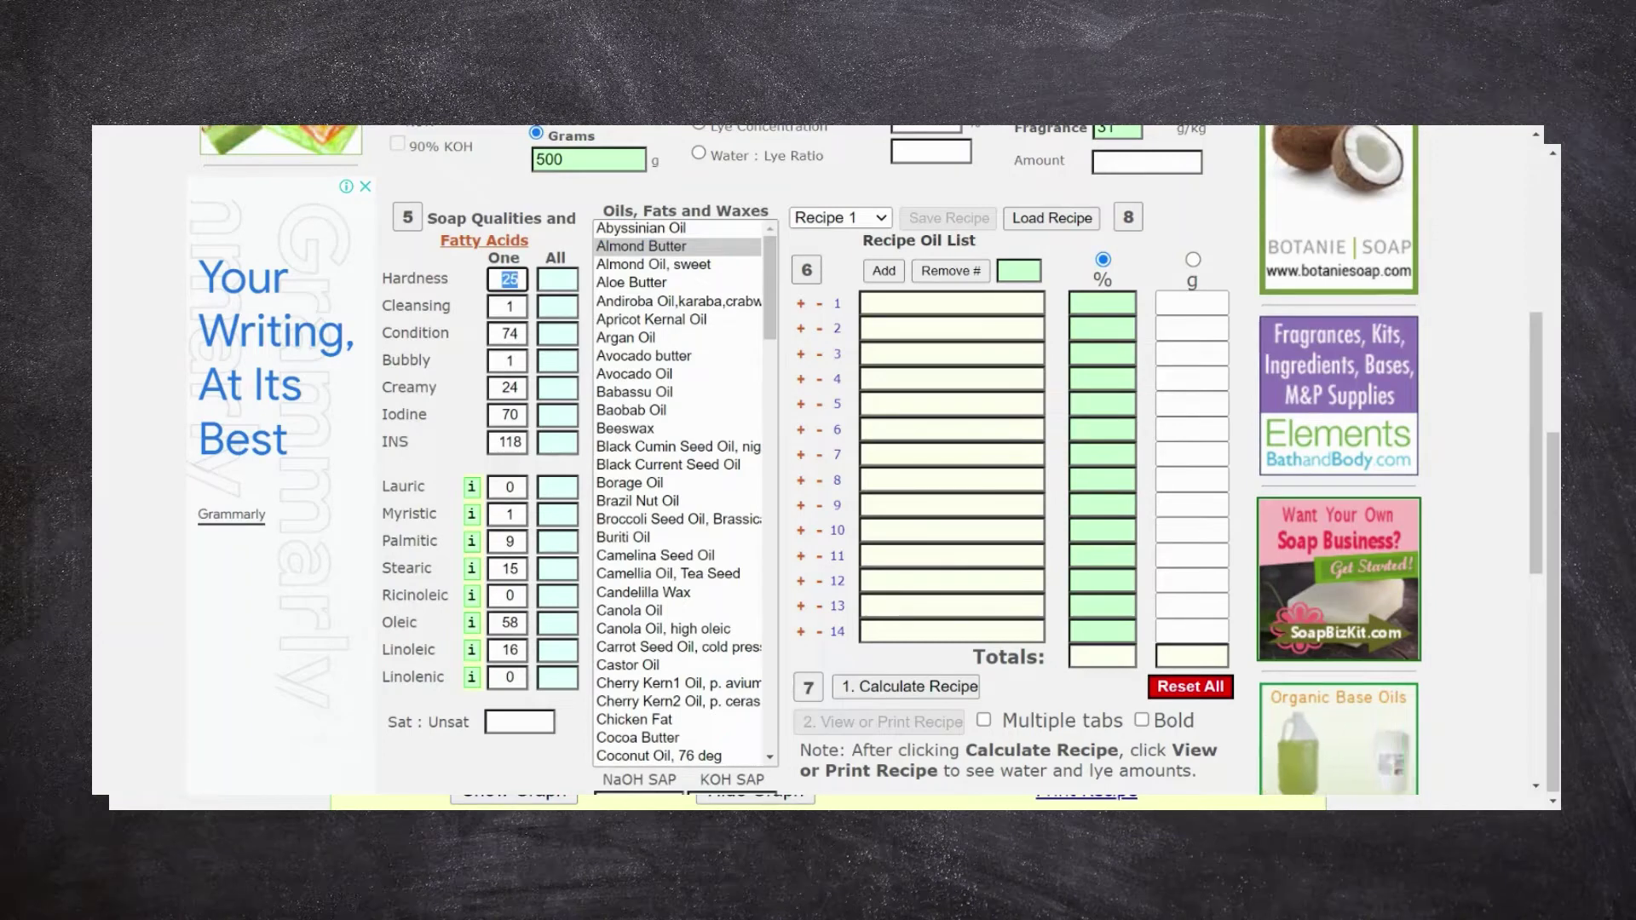
mouse_move(482, 298)
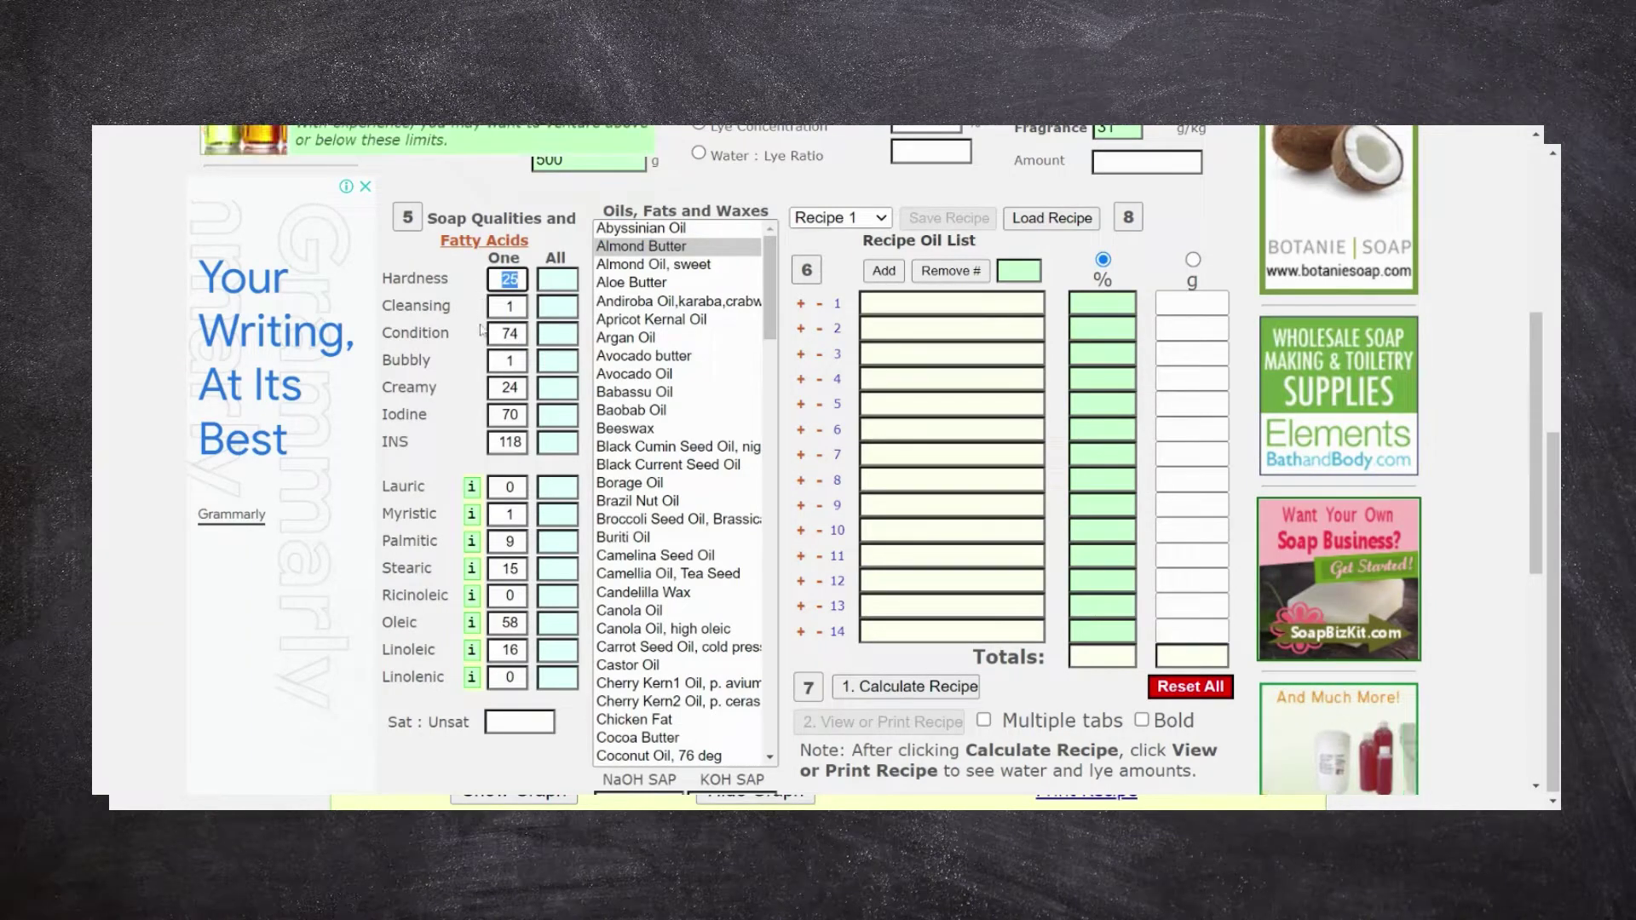
left_click(625, 266)
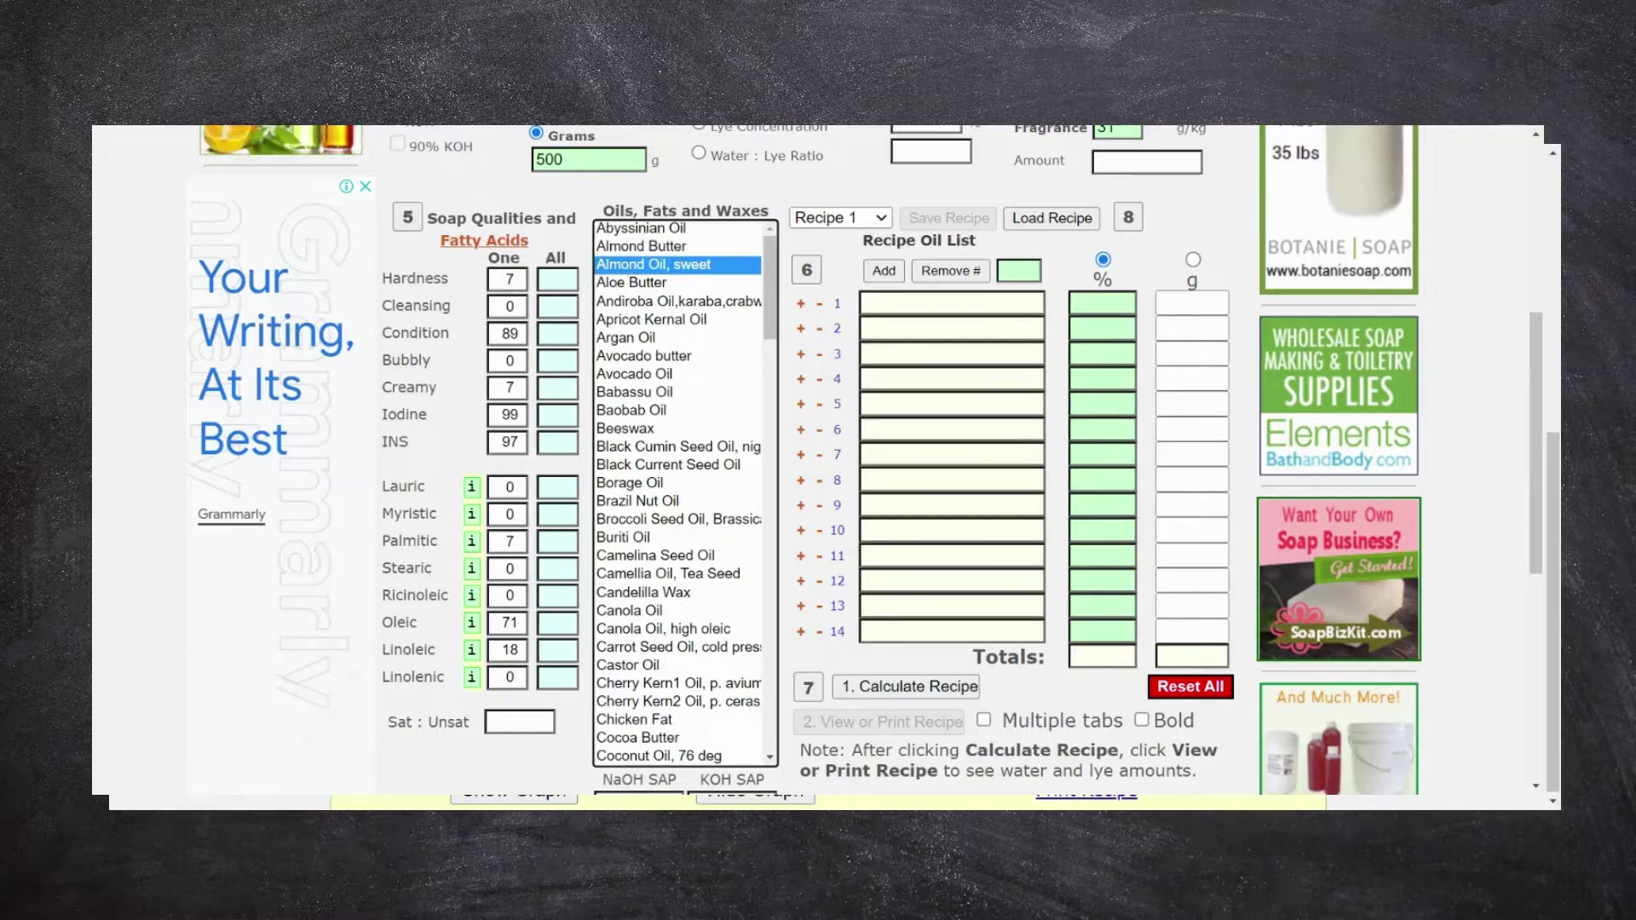
left_click(622, 358)
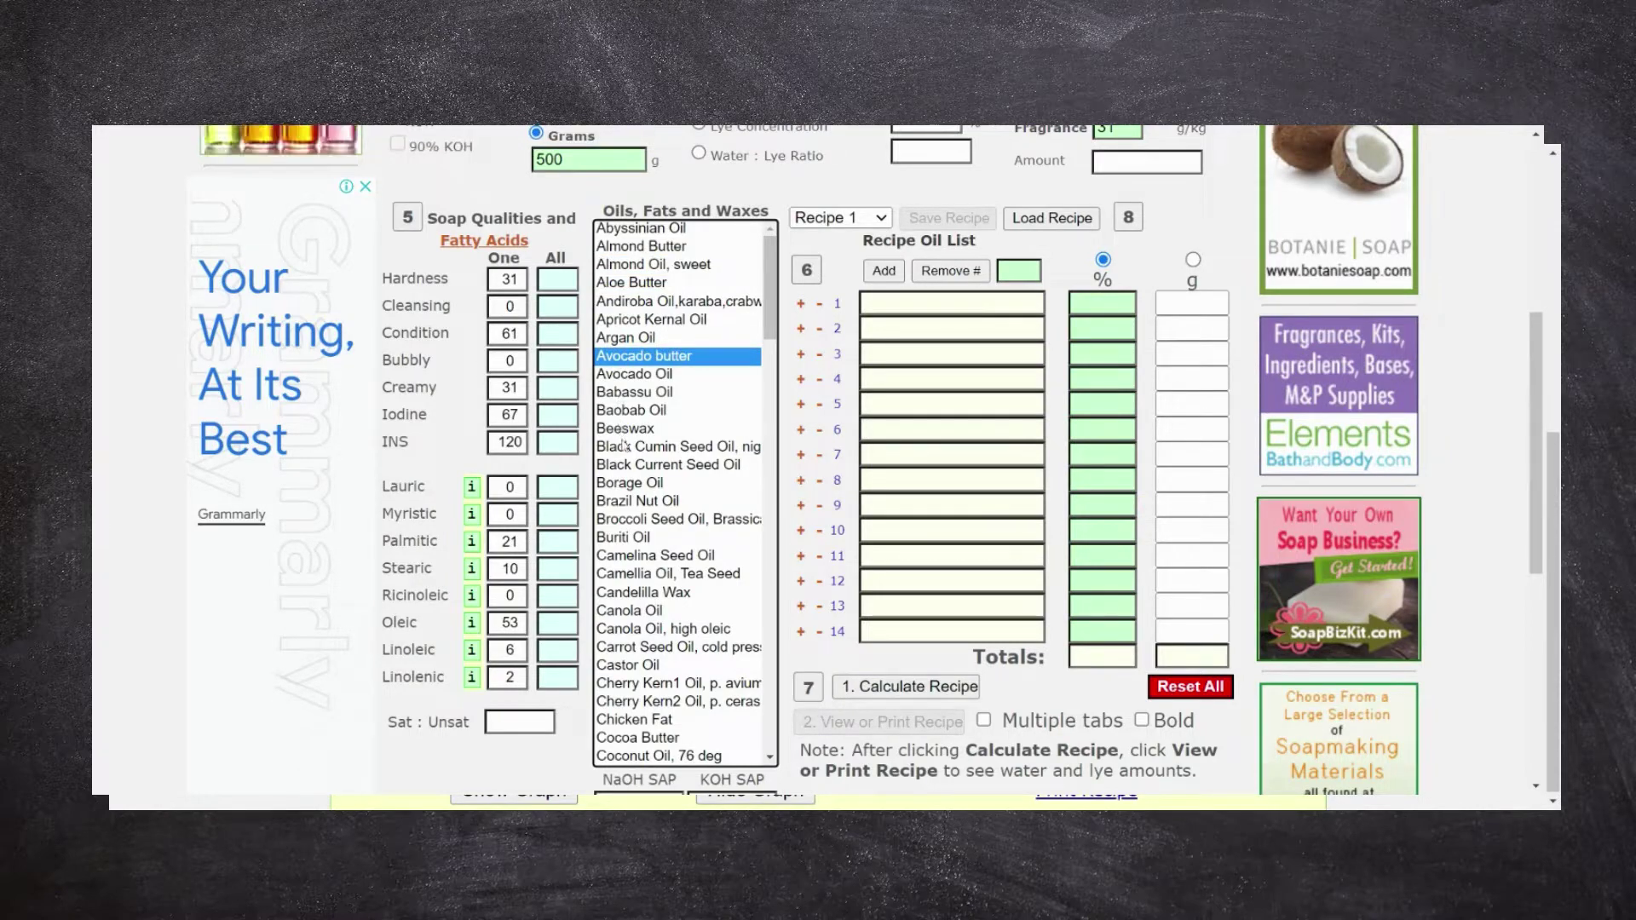
left_click(635, 392)
View the individual soap qualities of Borage Oil, Buriti Oil, Camelina Seed Oil, Camellia Oil and Candelilla Wax
left_click_drag(1554, 443, 1552, 224)
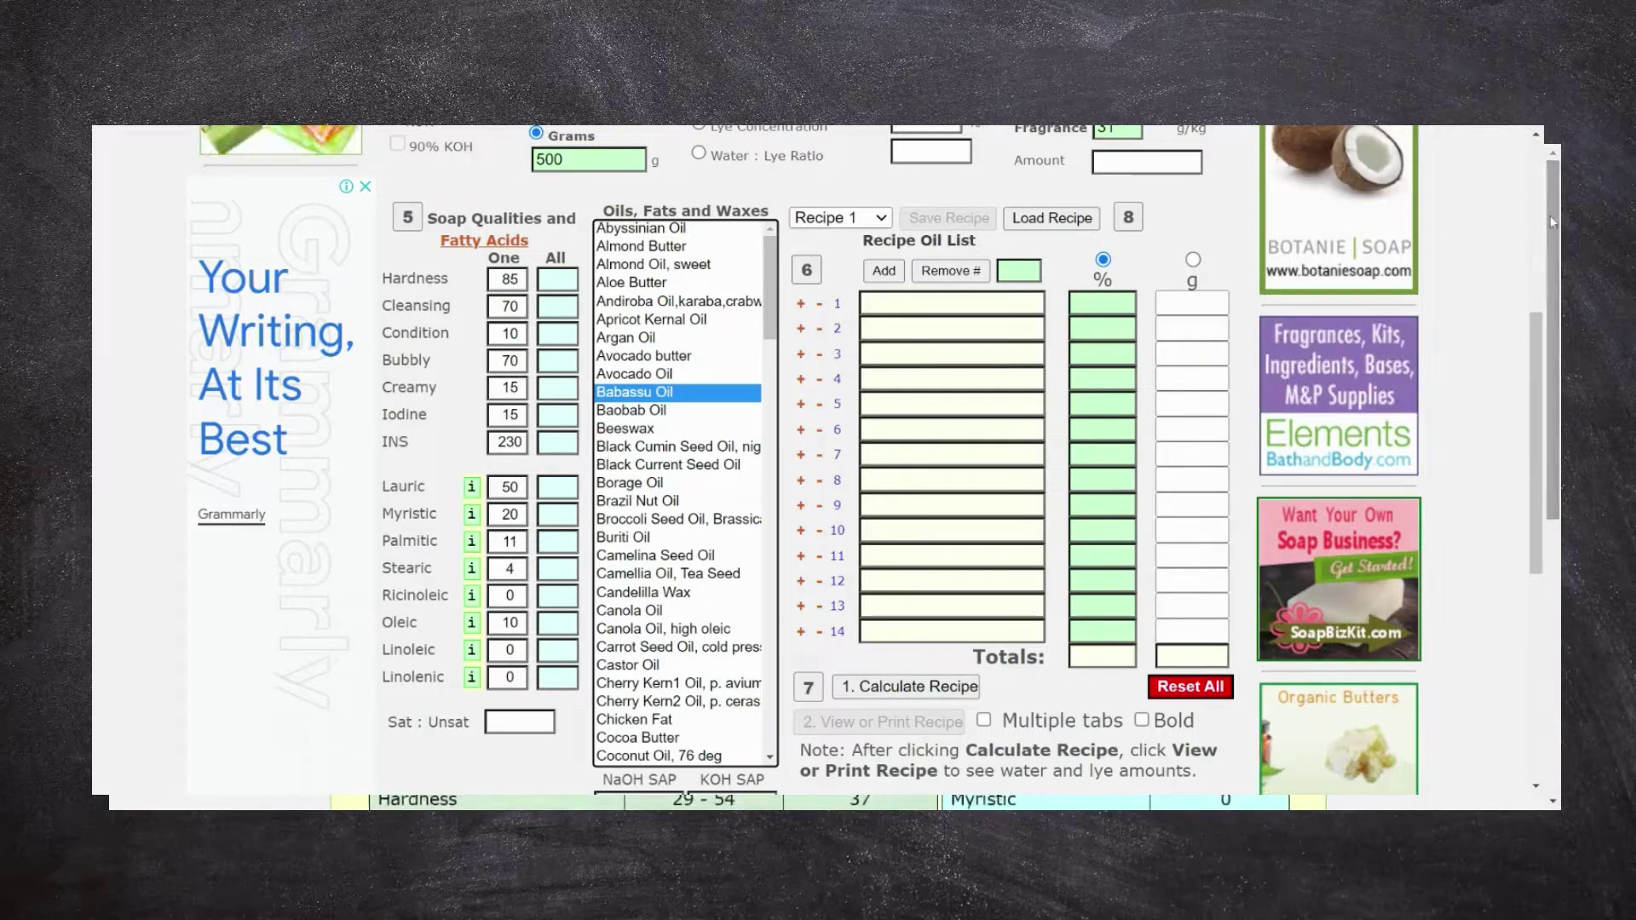
left_click(617, 484)
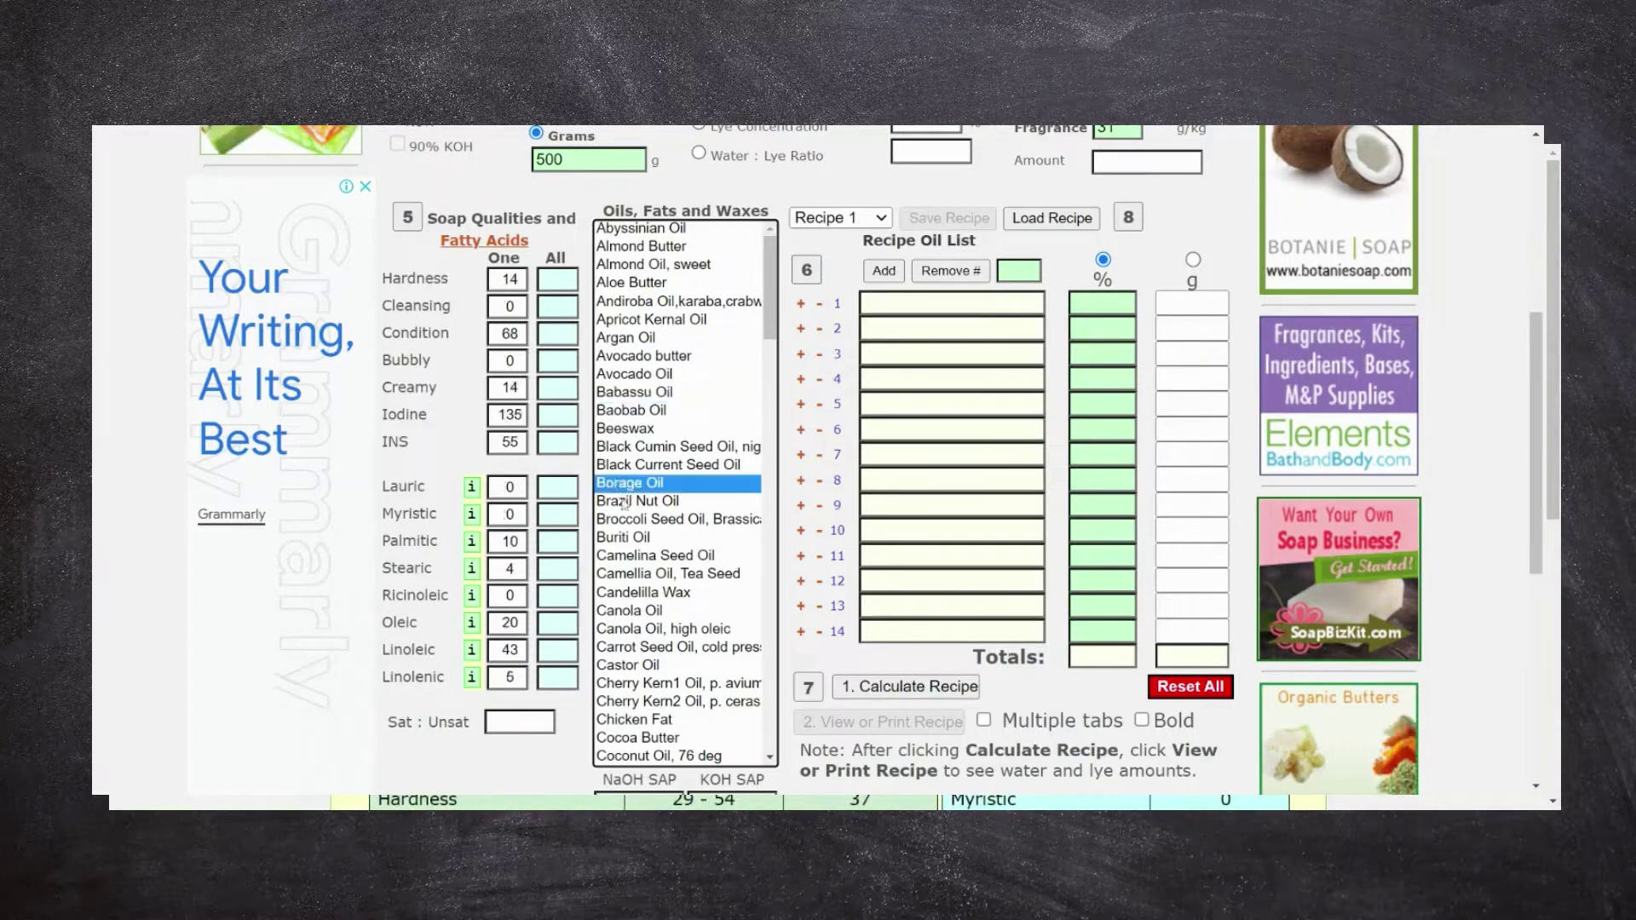
left_click(632, 537)
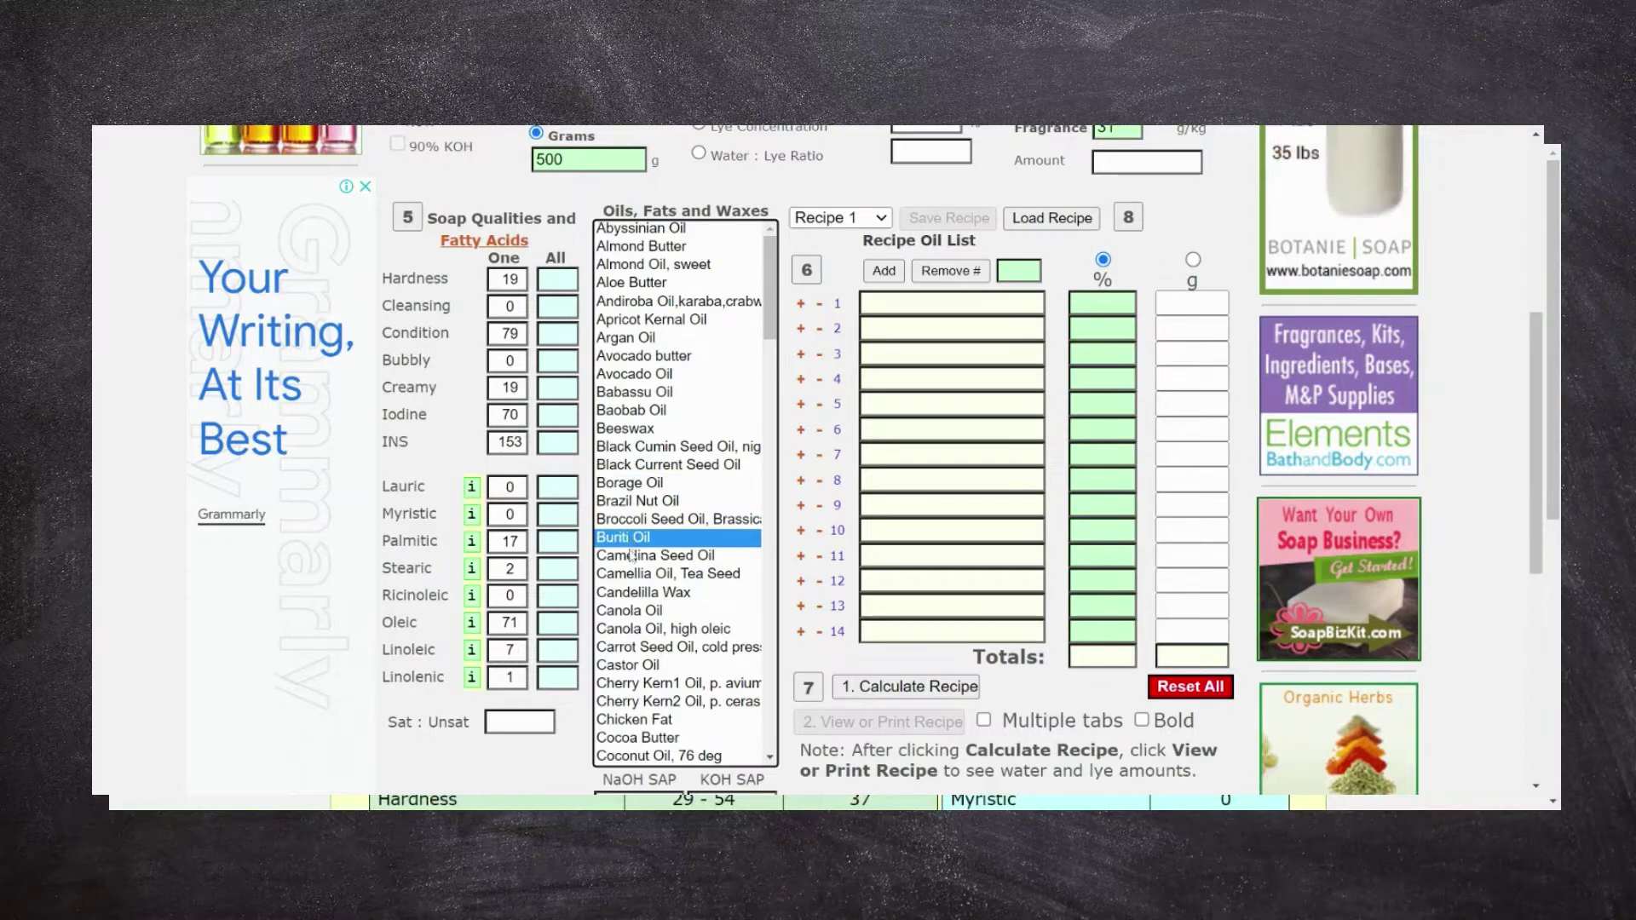
left_click(633, 556)
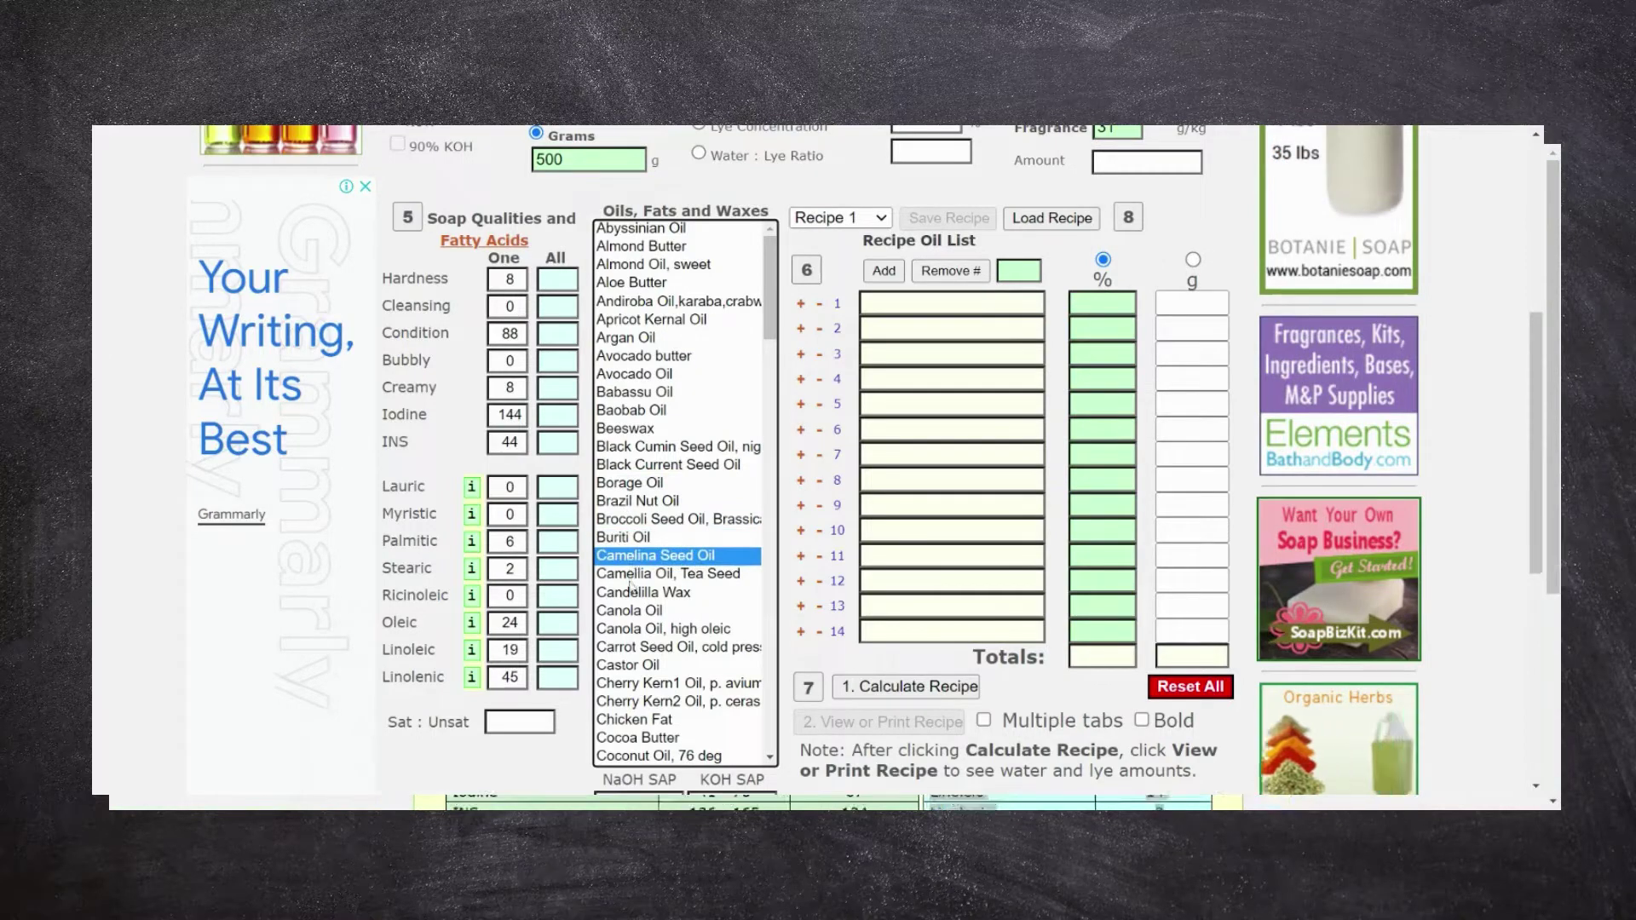
left_click(634, 576)
left_click(635, 594)
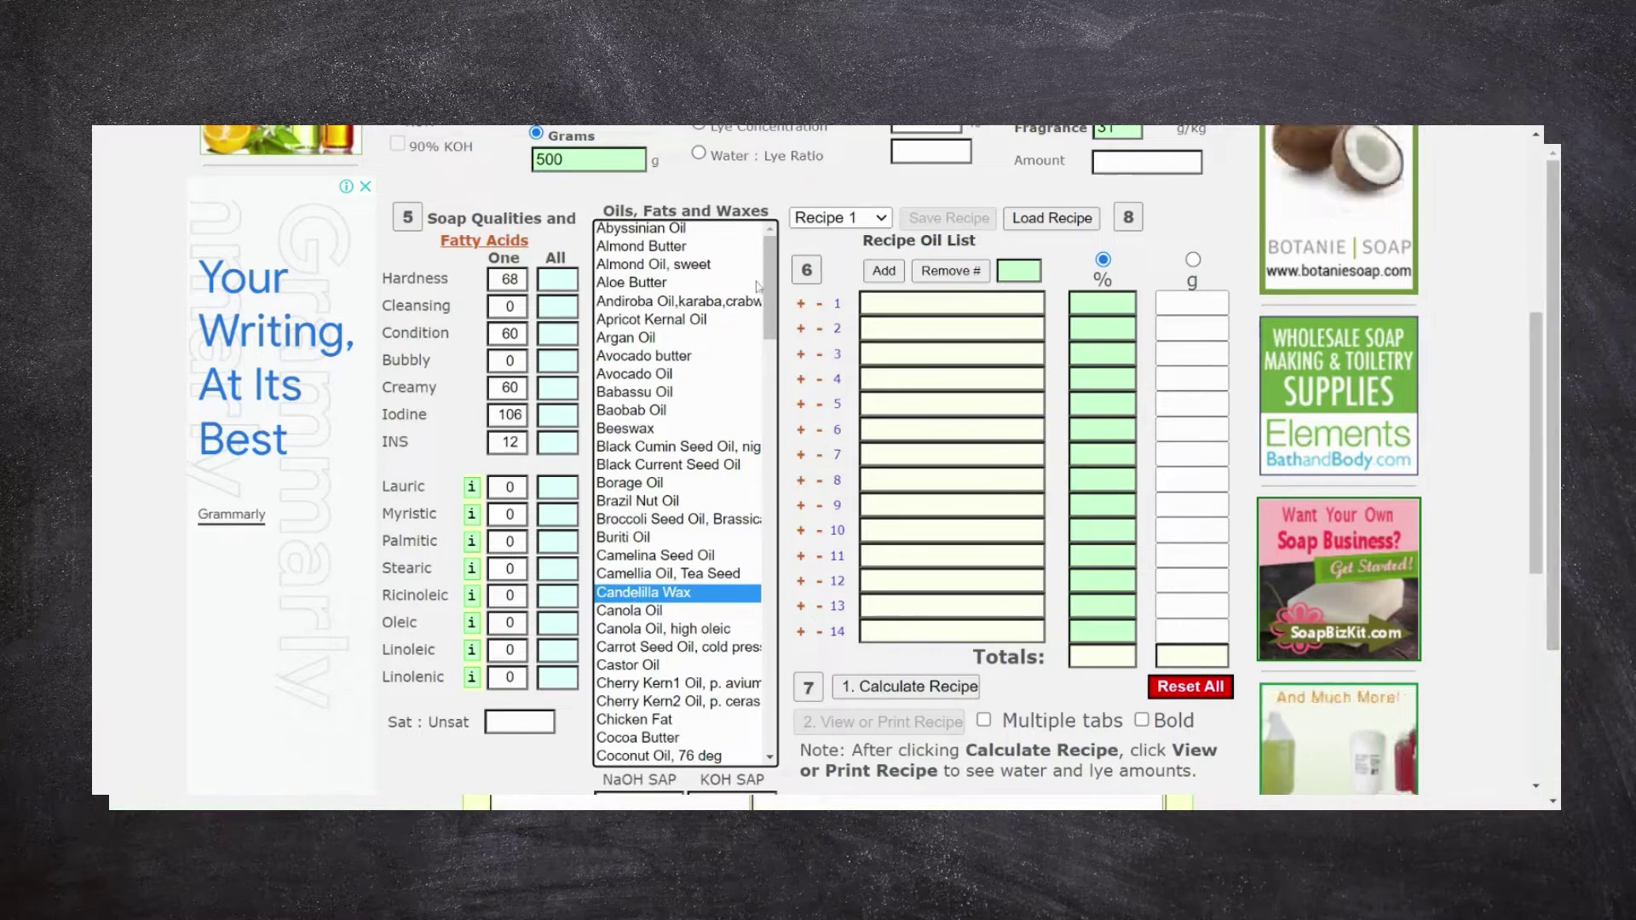
Keep Recipe 1 as the current recipe and switch the recipe oil amounts to grams
left_click(883, 219)
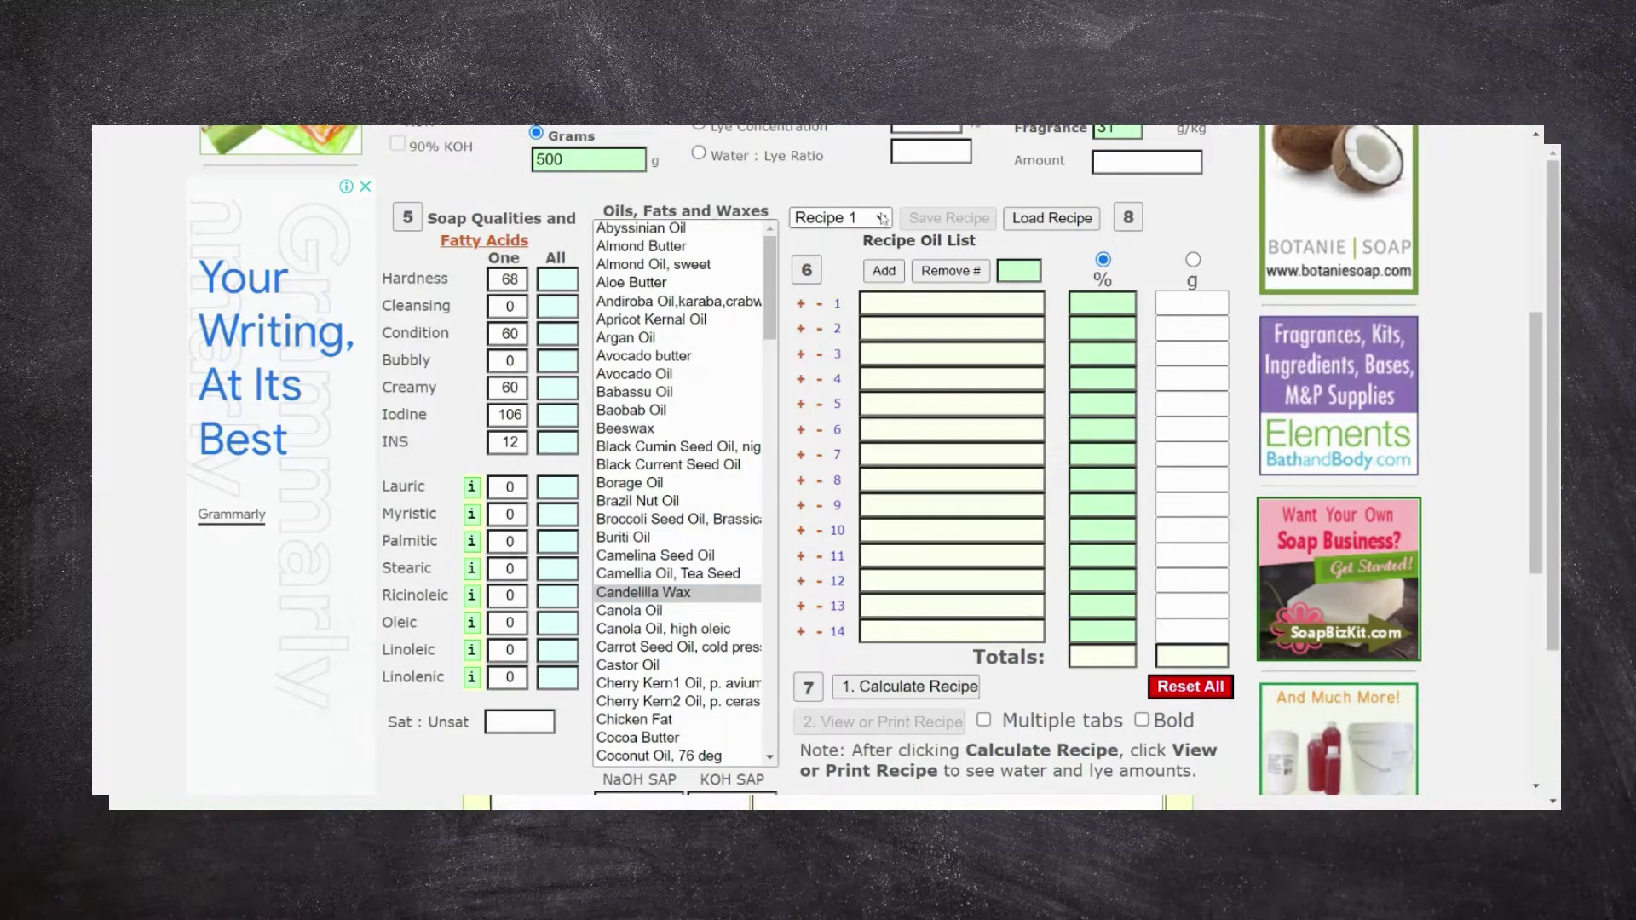
left_click(883, 219)
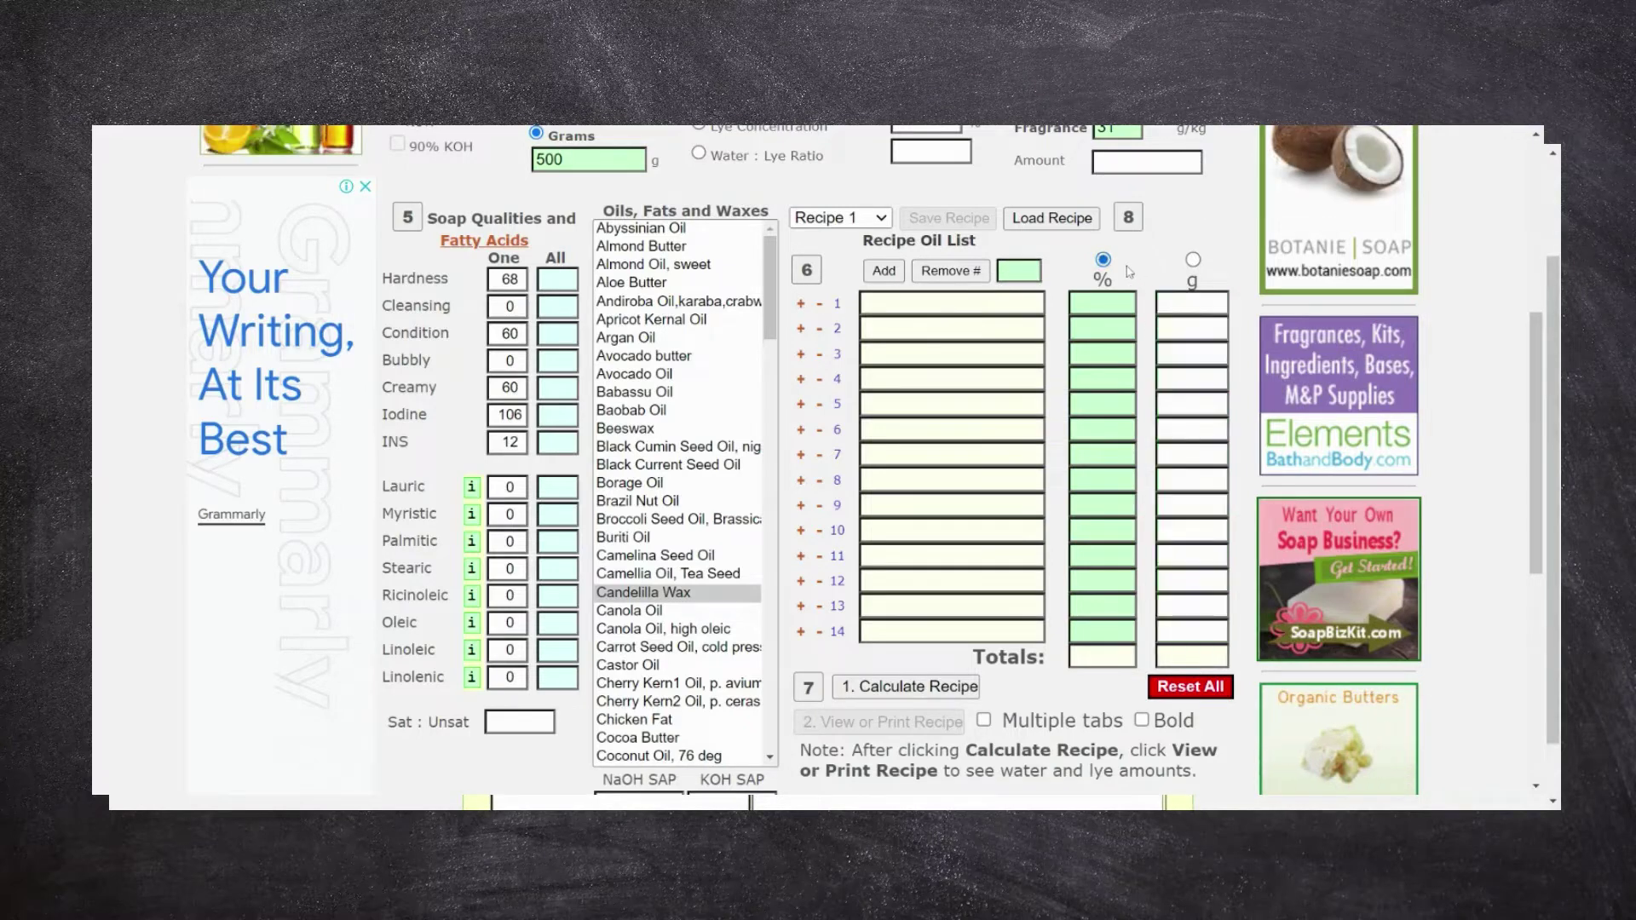
left_click(1193, 260)
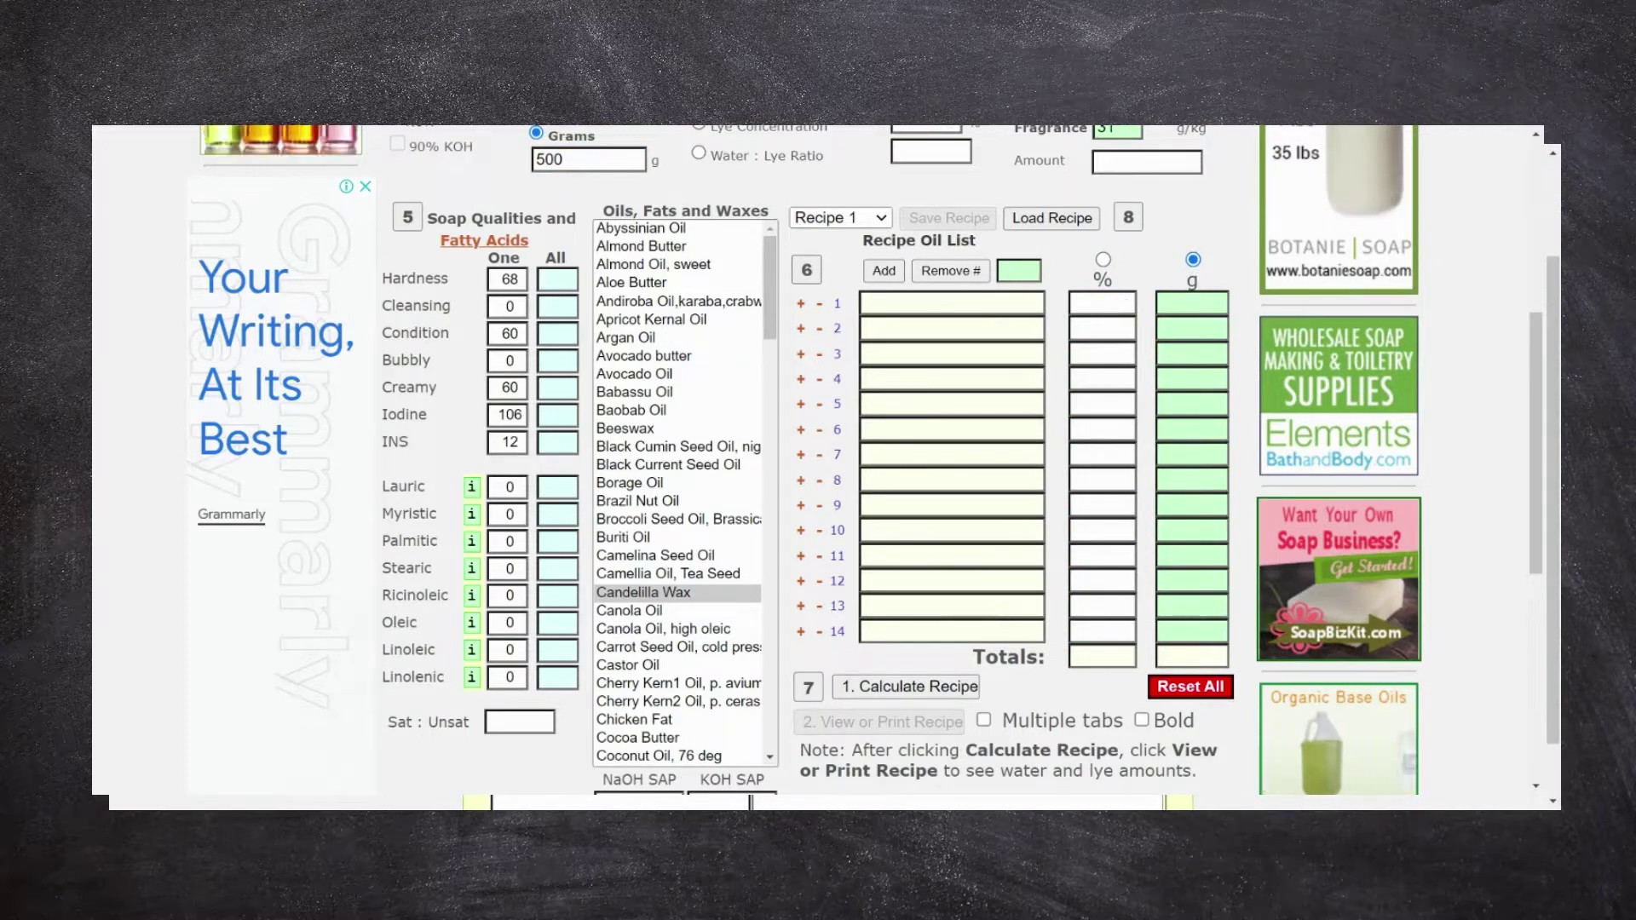
Look over the oils list, its SAP values and the options for calculating and printing the recipe
left_click(777, 285)
left_click_drag(778, 286, 779, 304)
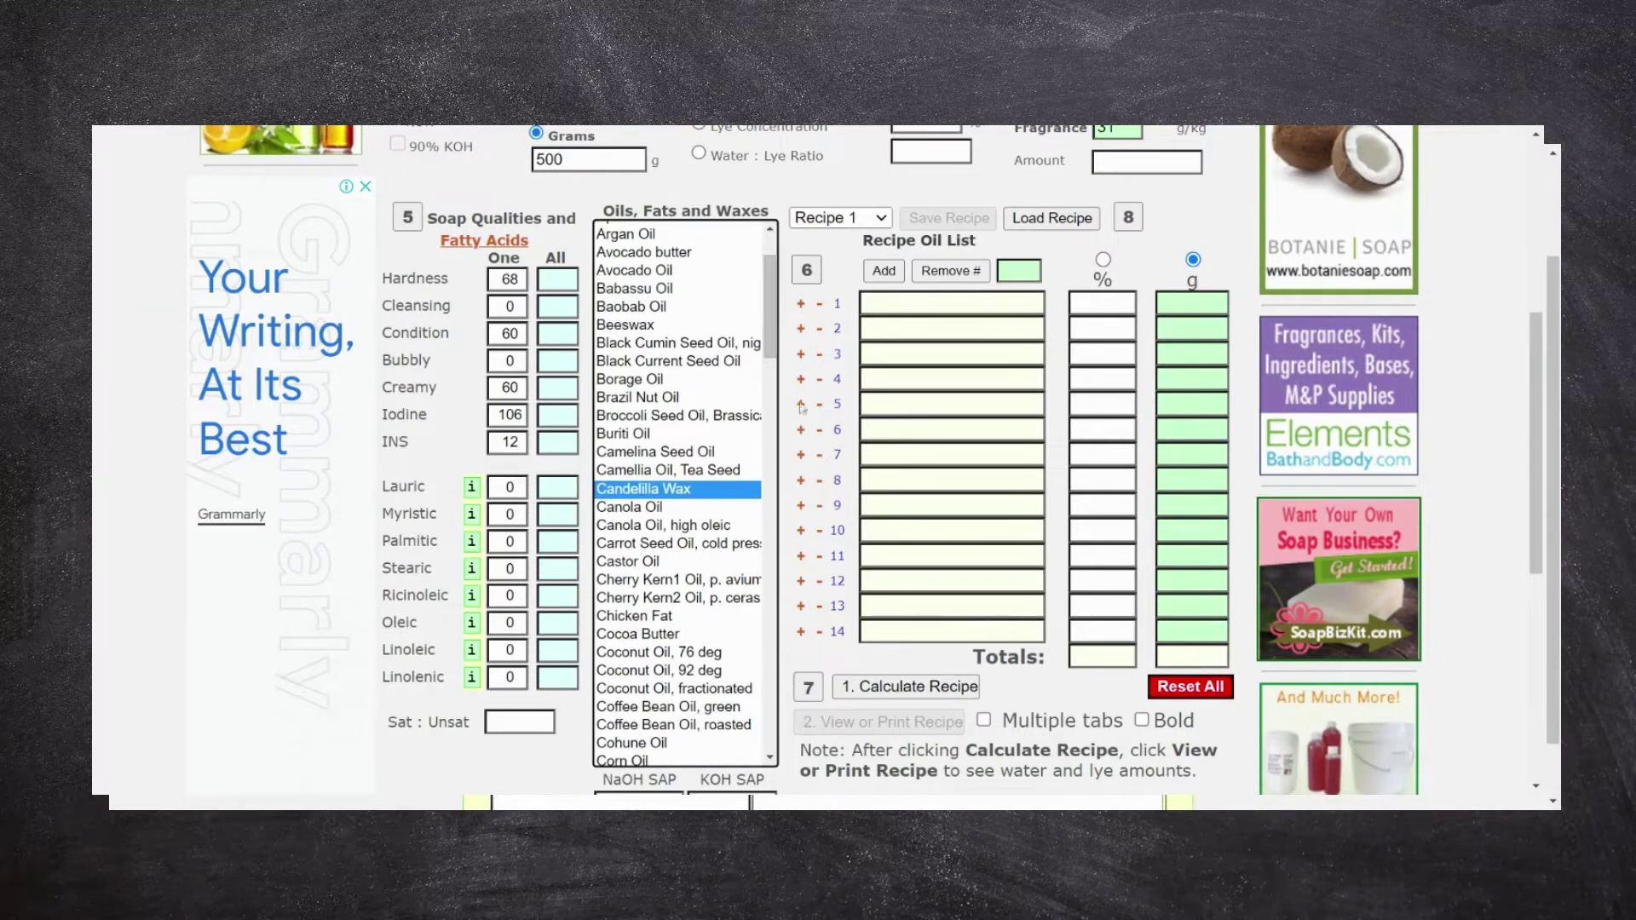
scroll(842, 417, "down", 3)
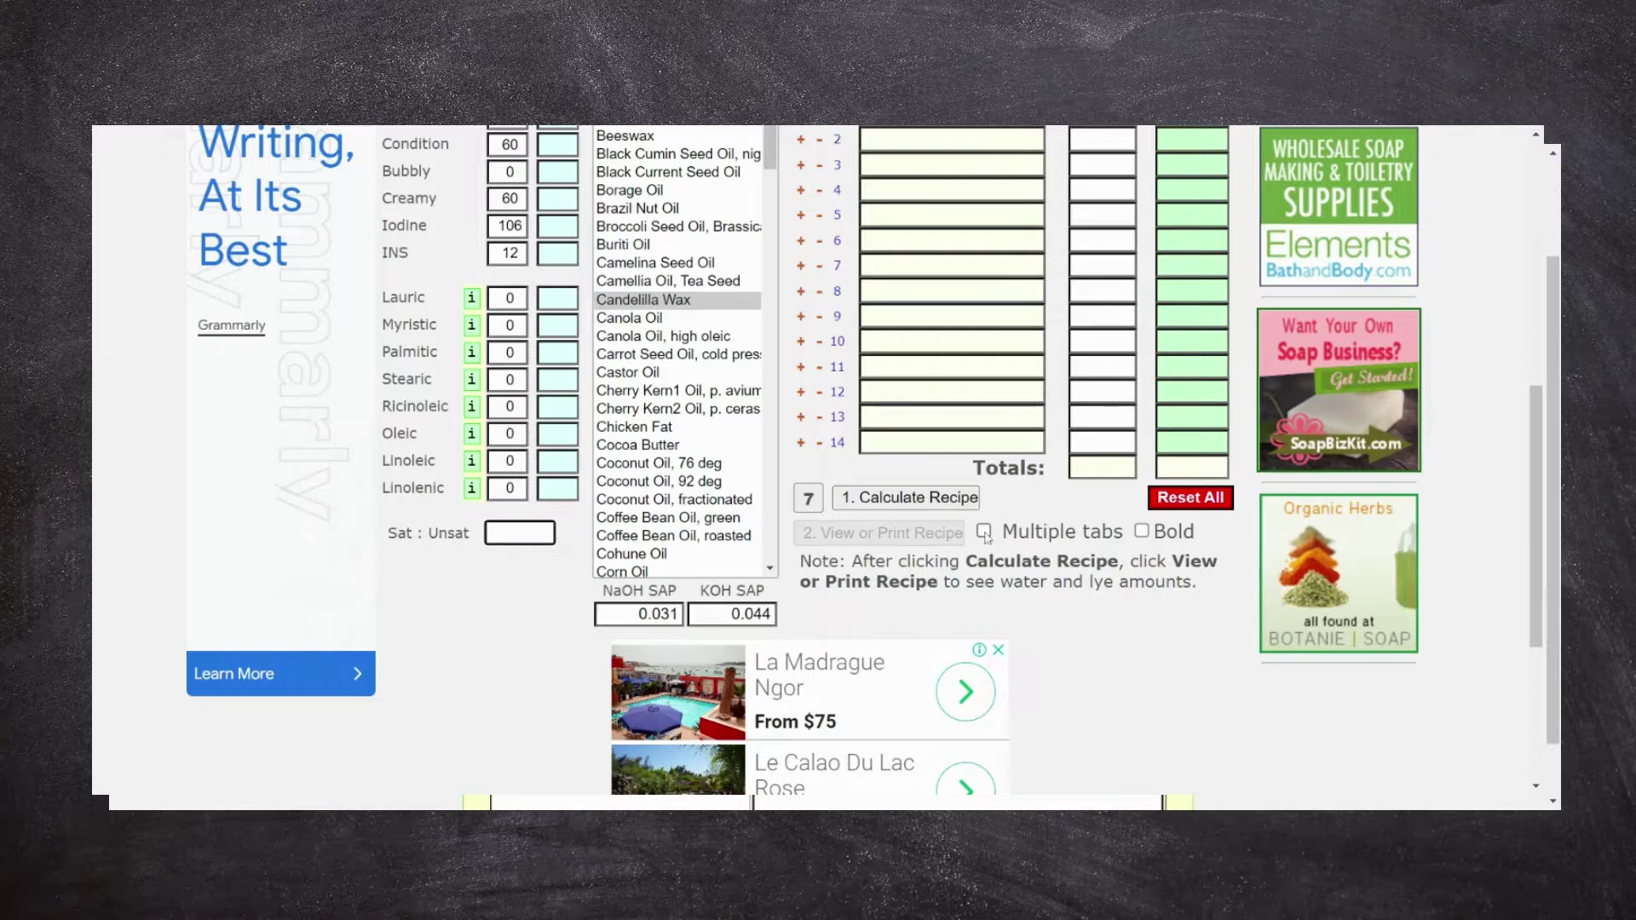
scroll(763, 424, "up", 1)
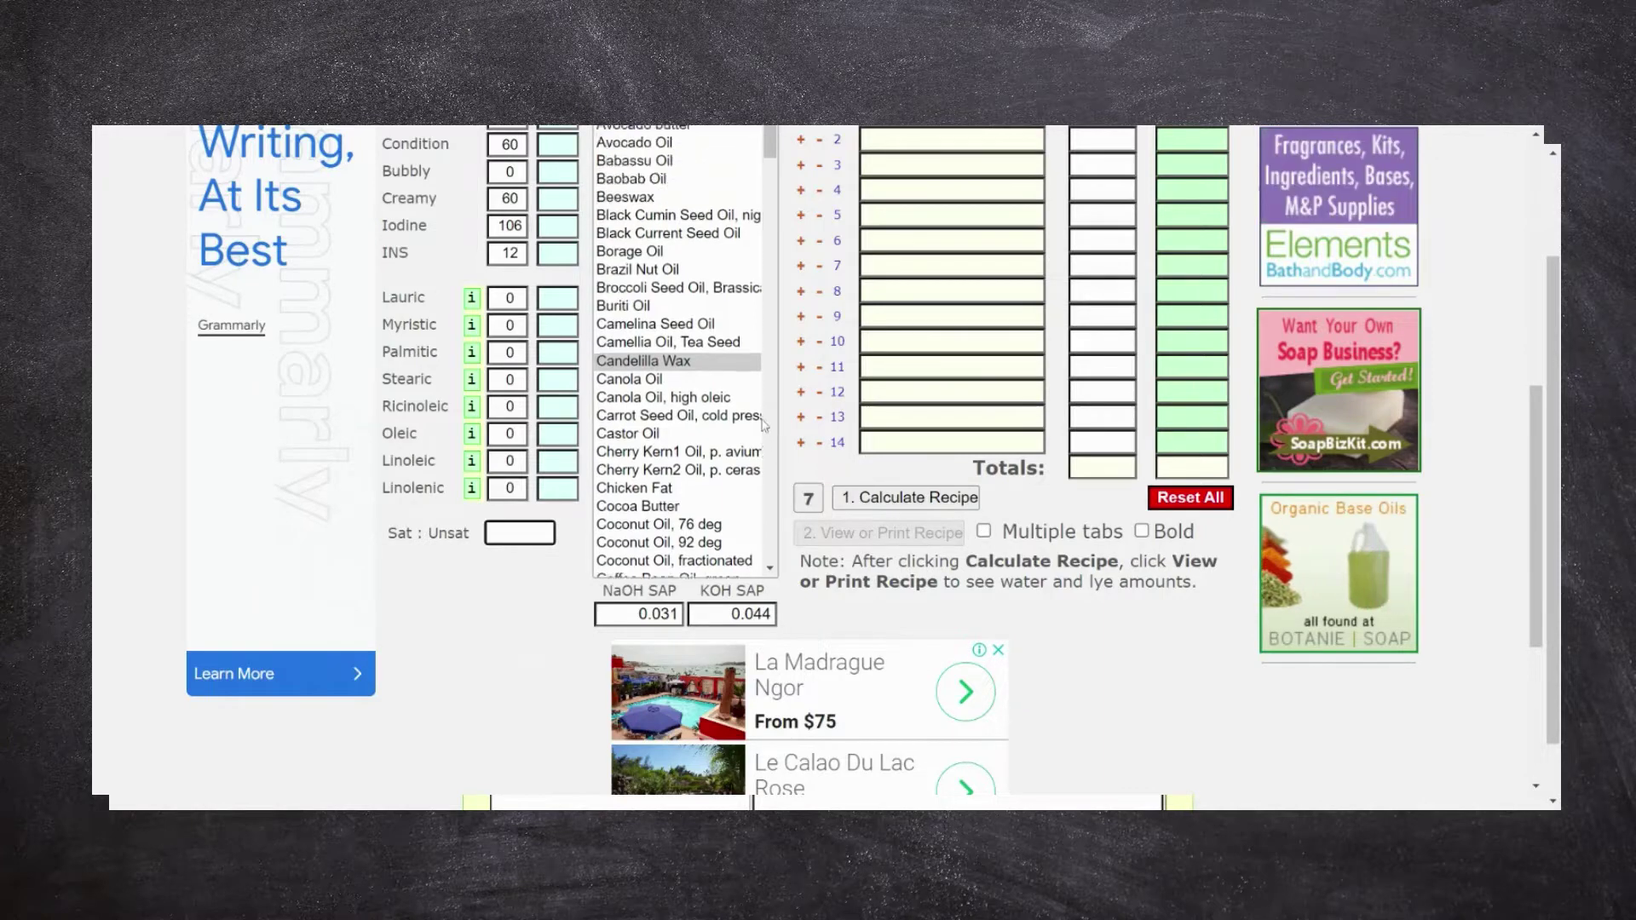
scroll(763, 421, "up", 1)
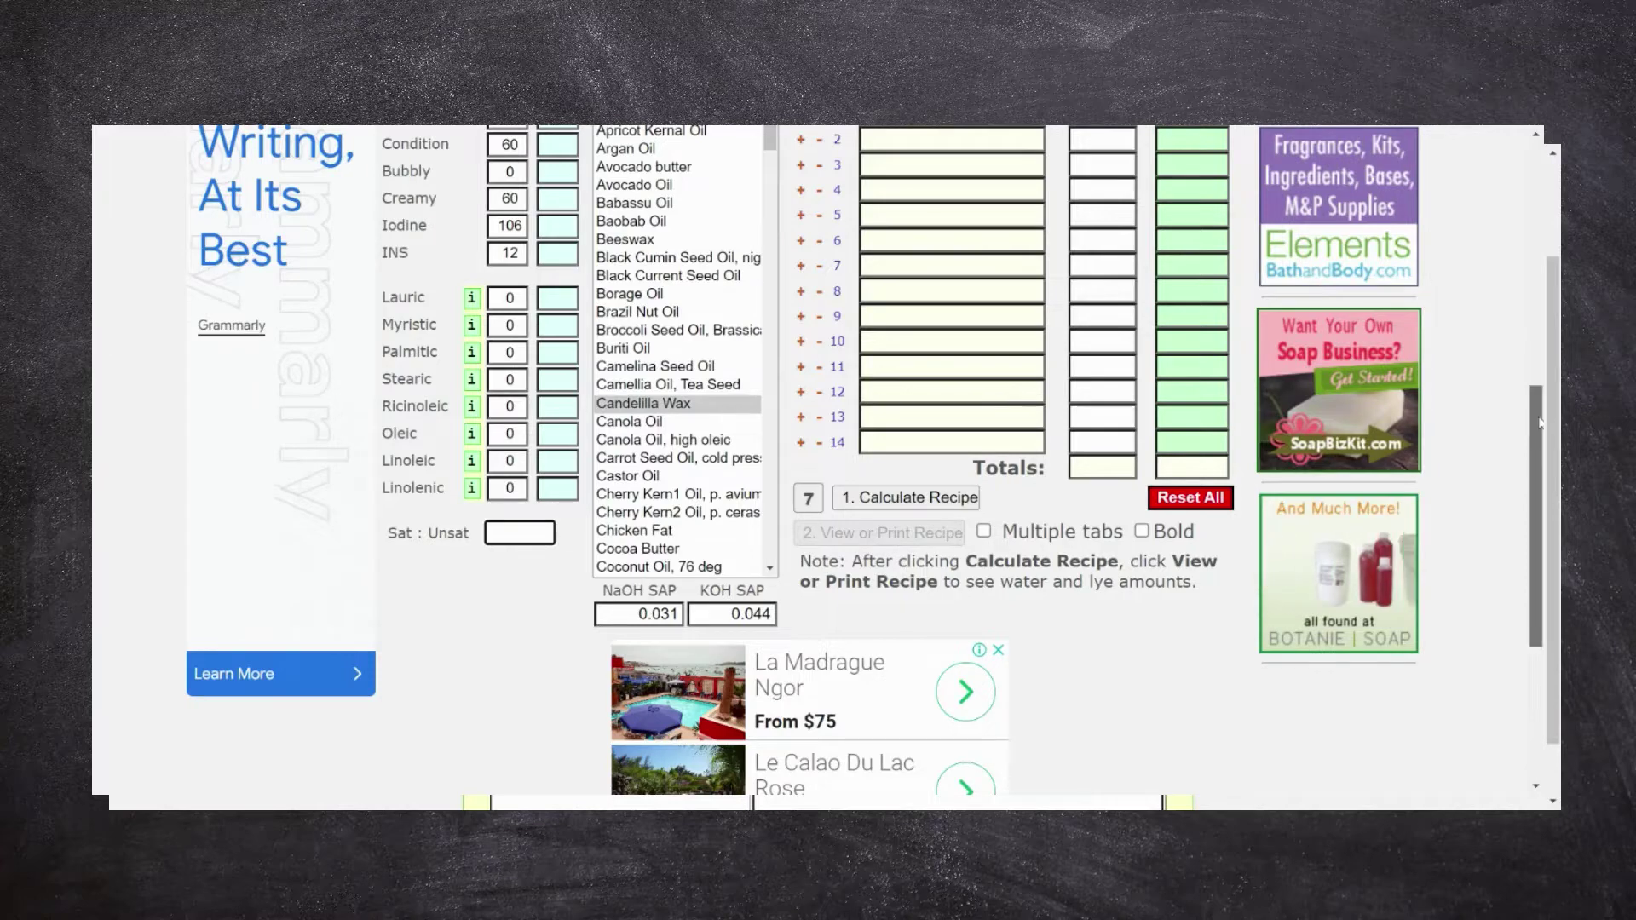
left_click_drag(1539, 424, 1526, 342)
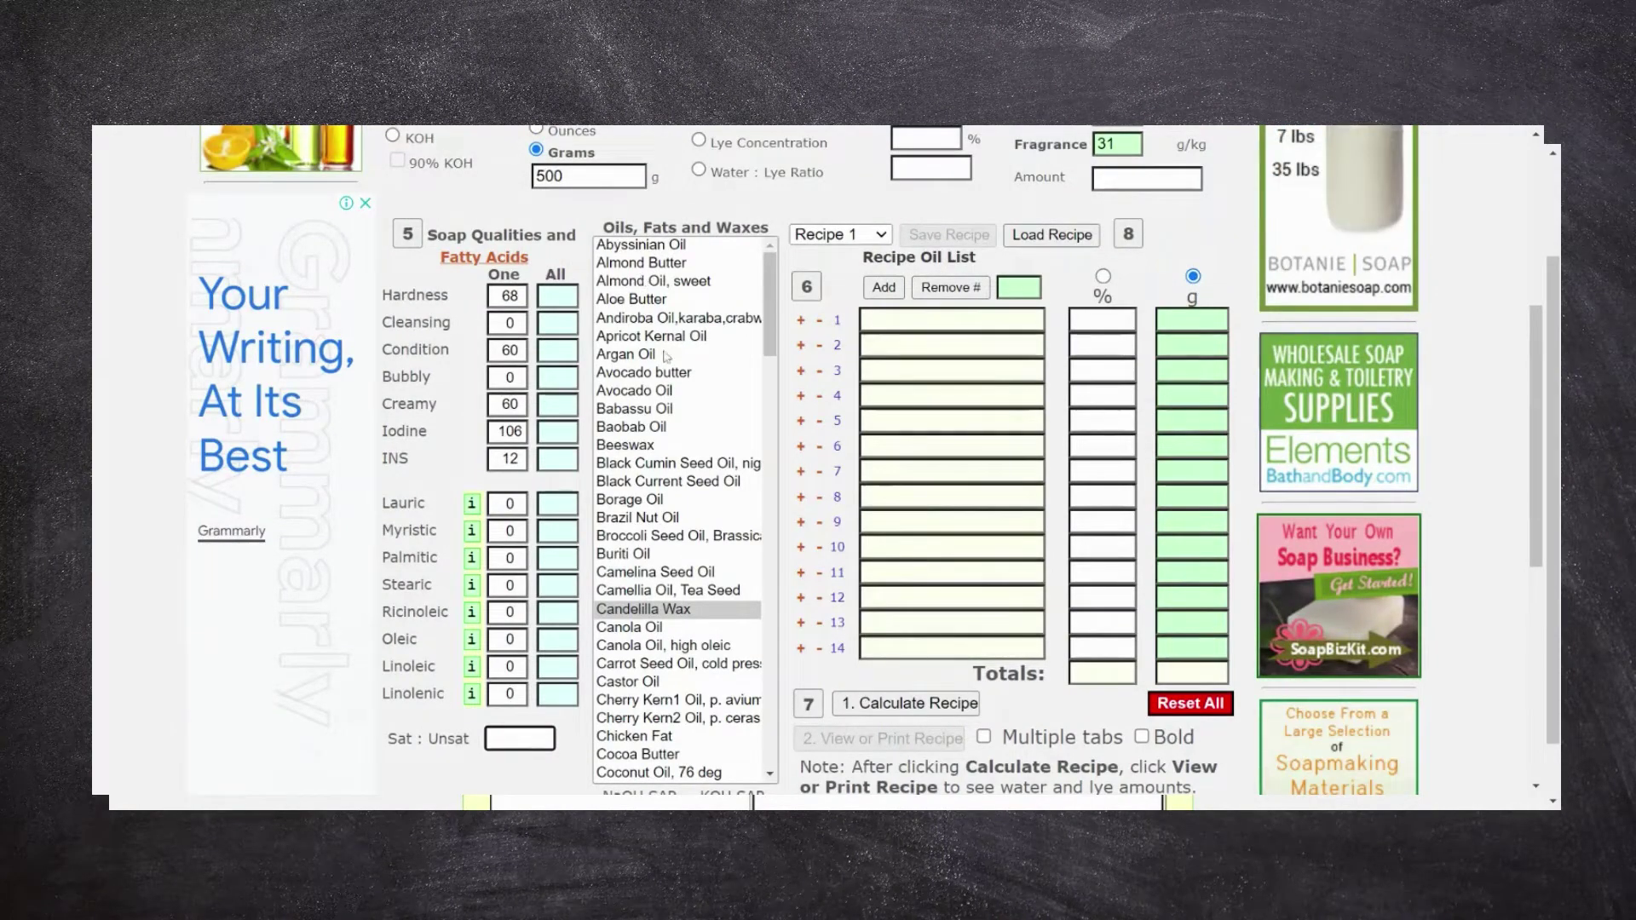
Add Avocado Oil to the recipe oil list, remove it, and add it again in row 1
left_click(635, 397)
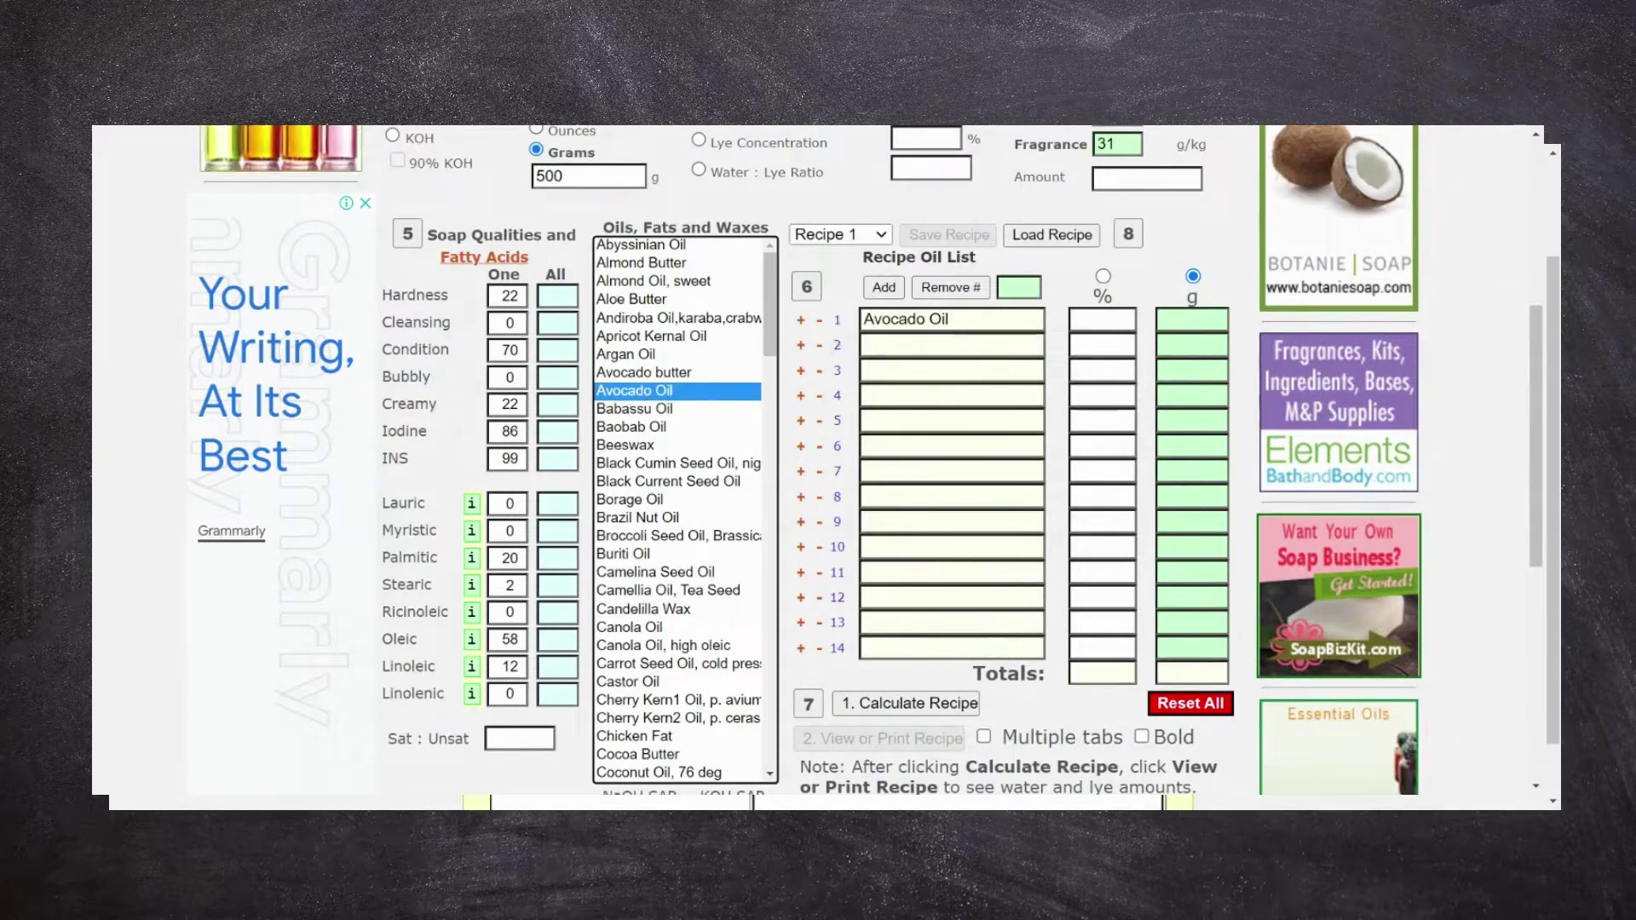
left_click(821, 323)
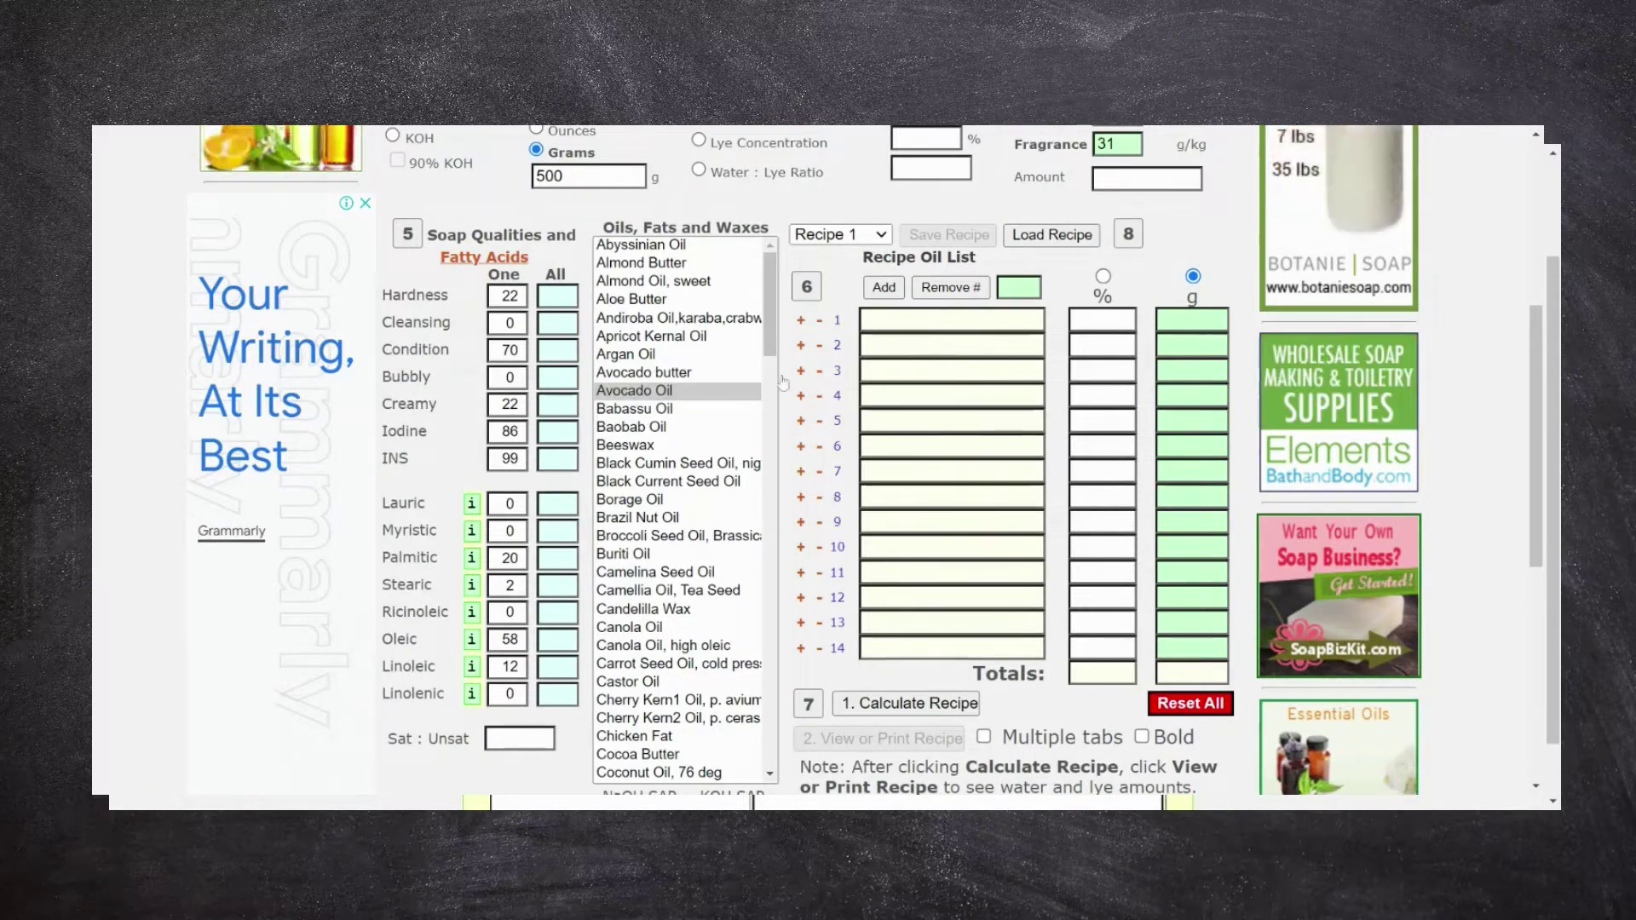
left_click(685, 380)
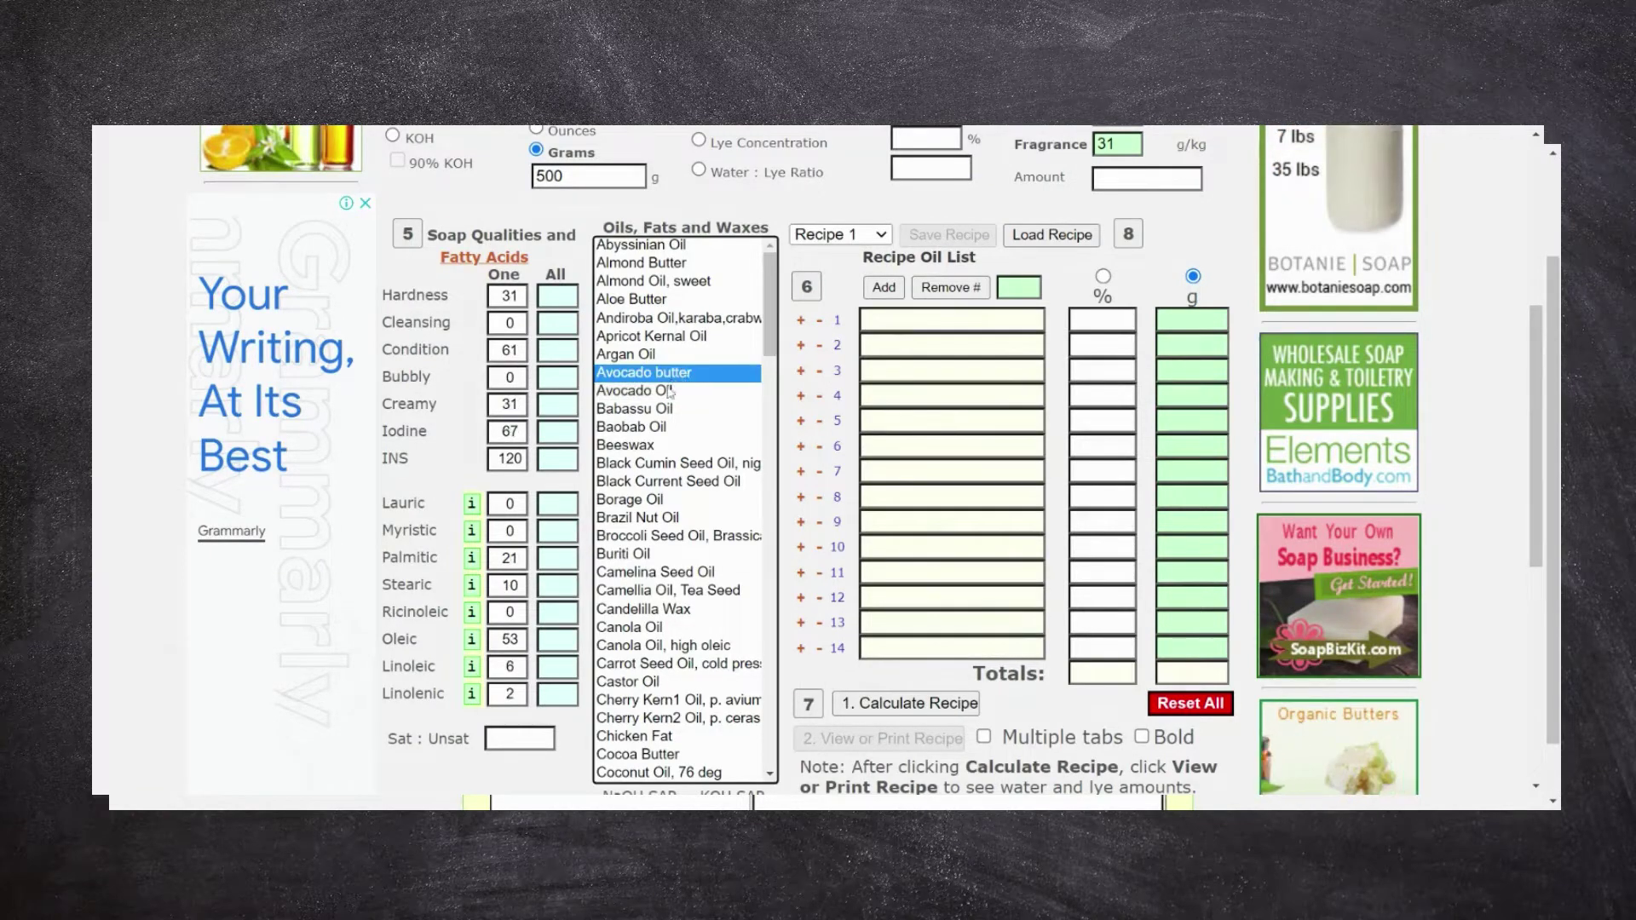
left_click(671, 390)
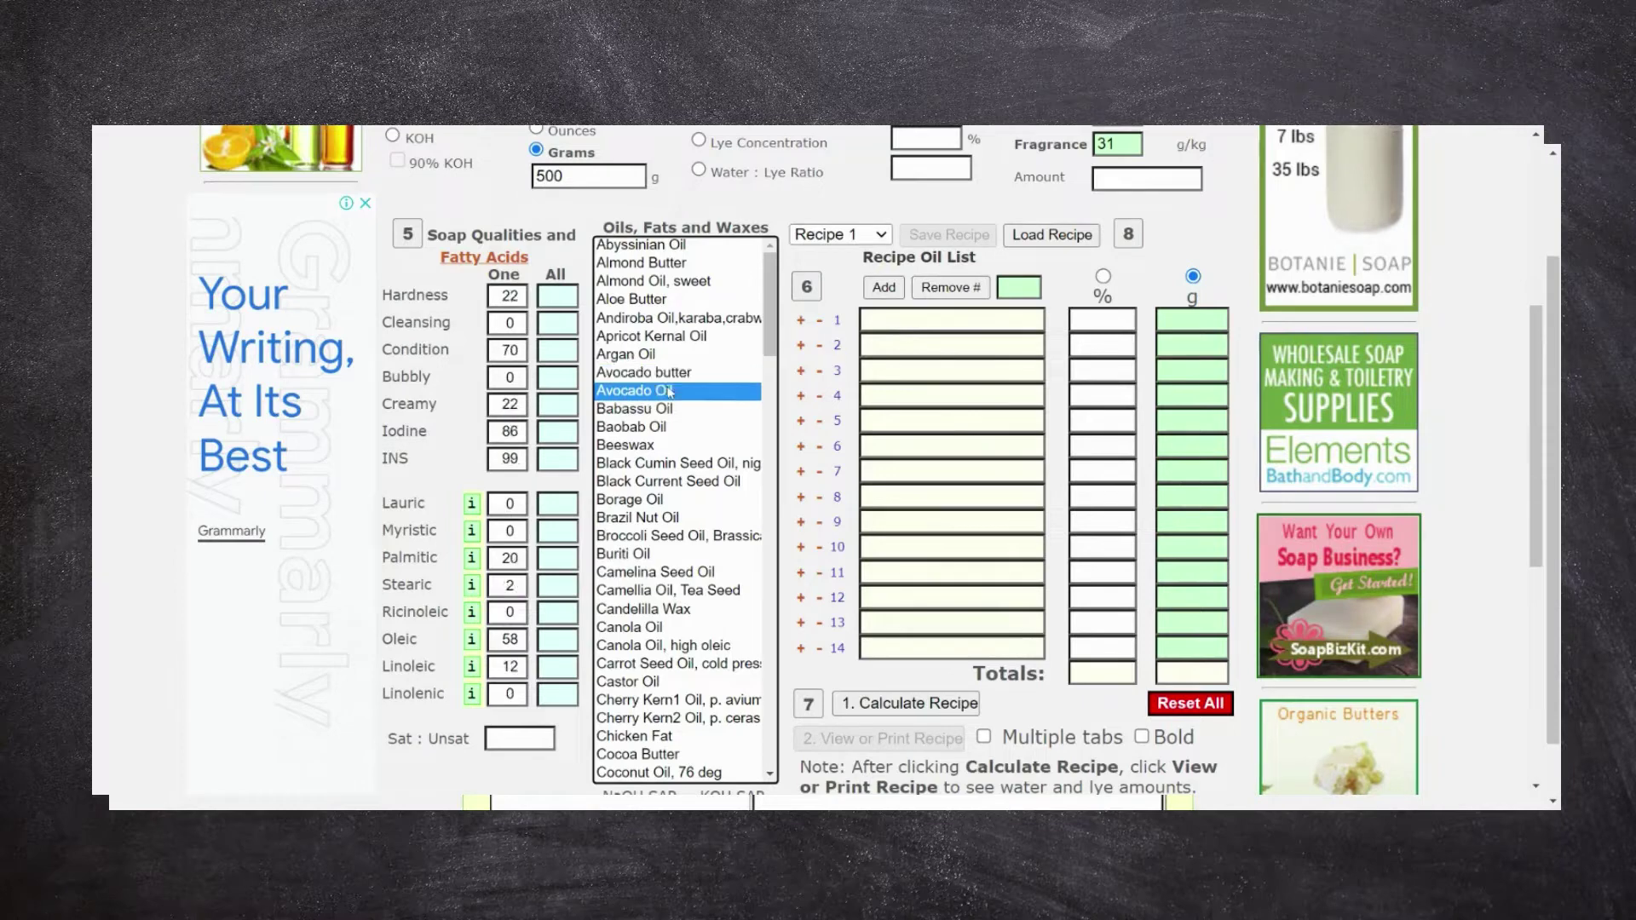
left_click(800, 323)
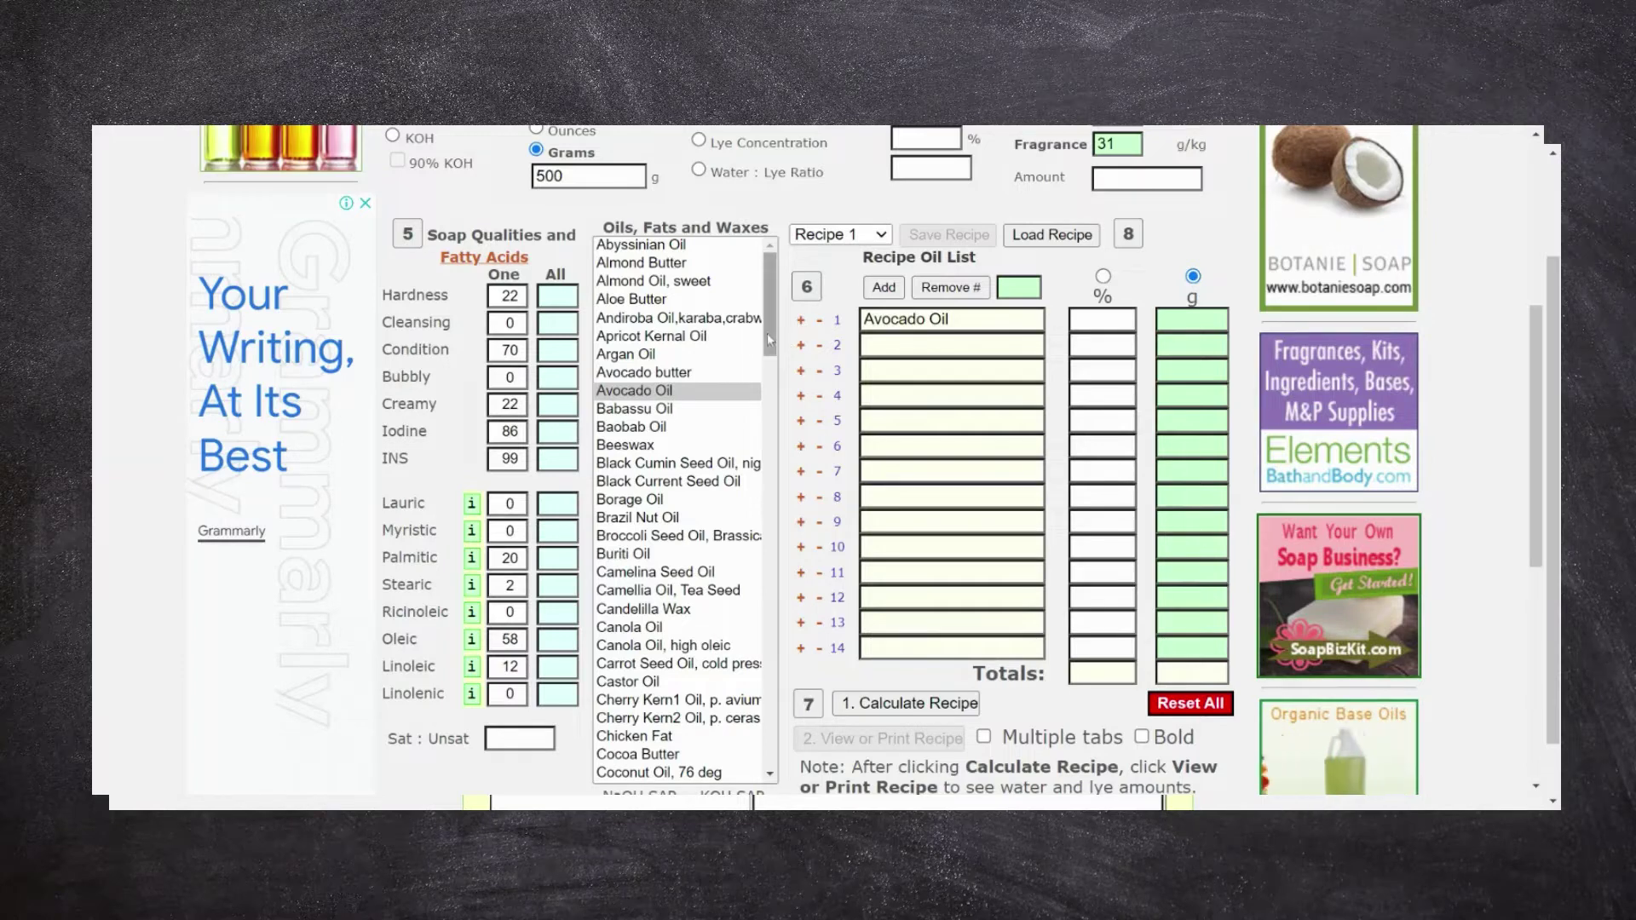
Add Baobab Oil to row 2 of the recipe oil list
left_click_drag(767, 332, 772, 361)
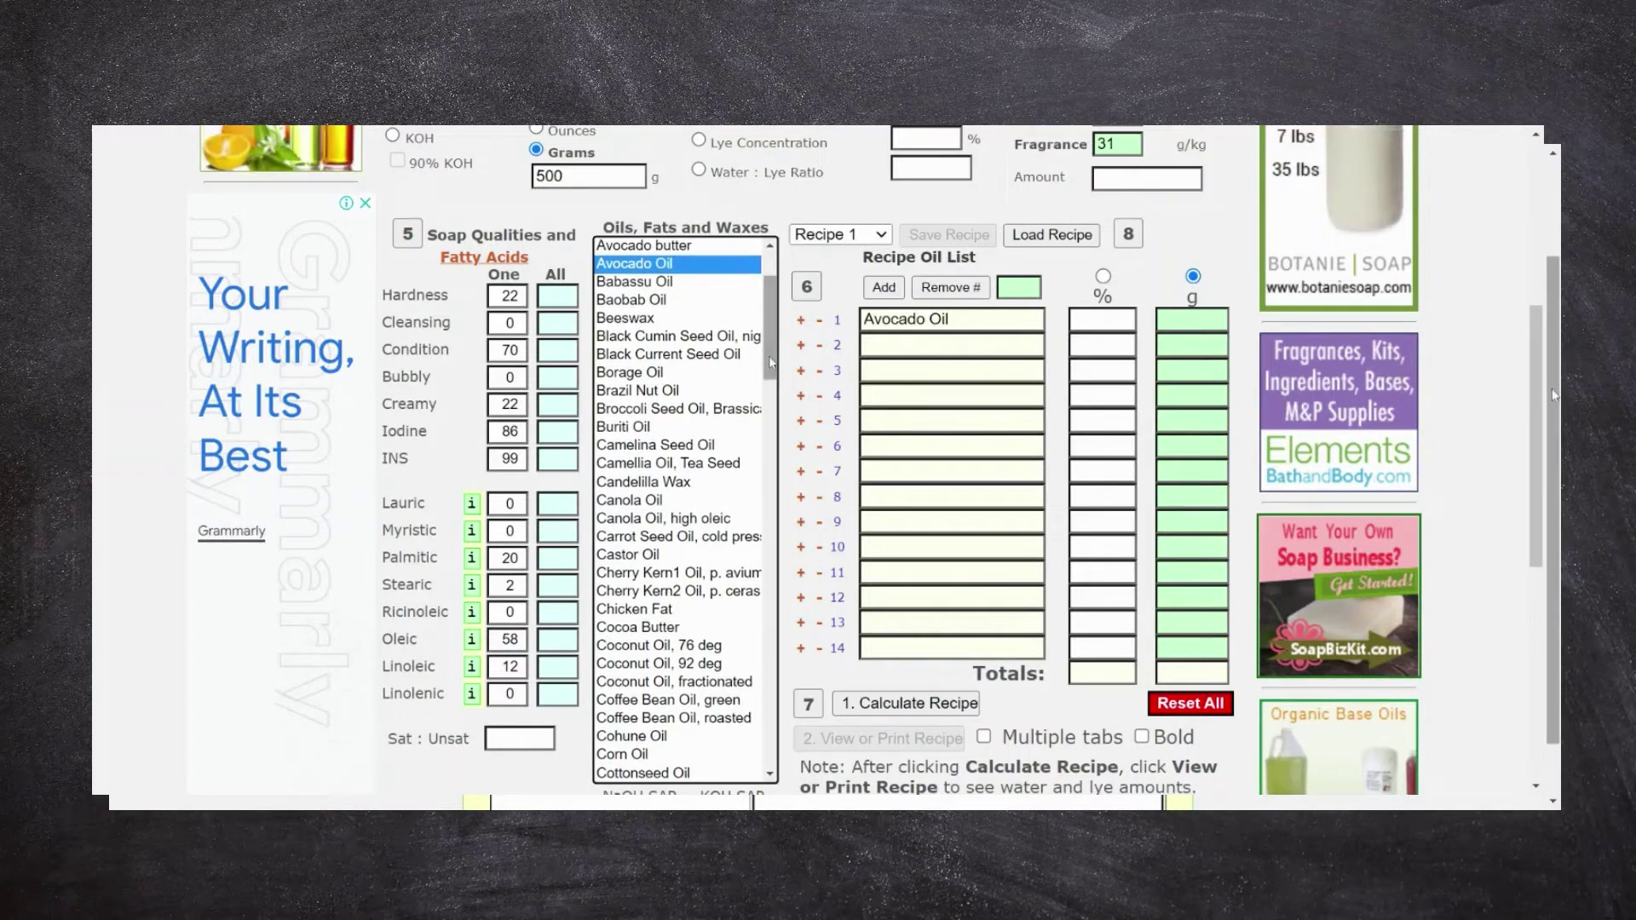
left_click(669, 301)
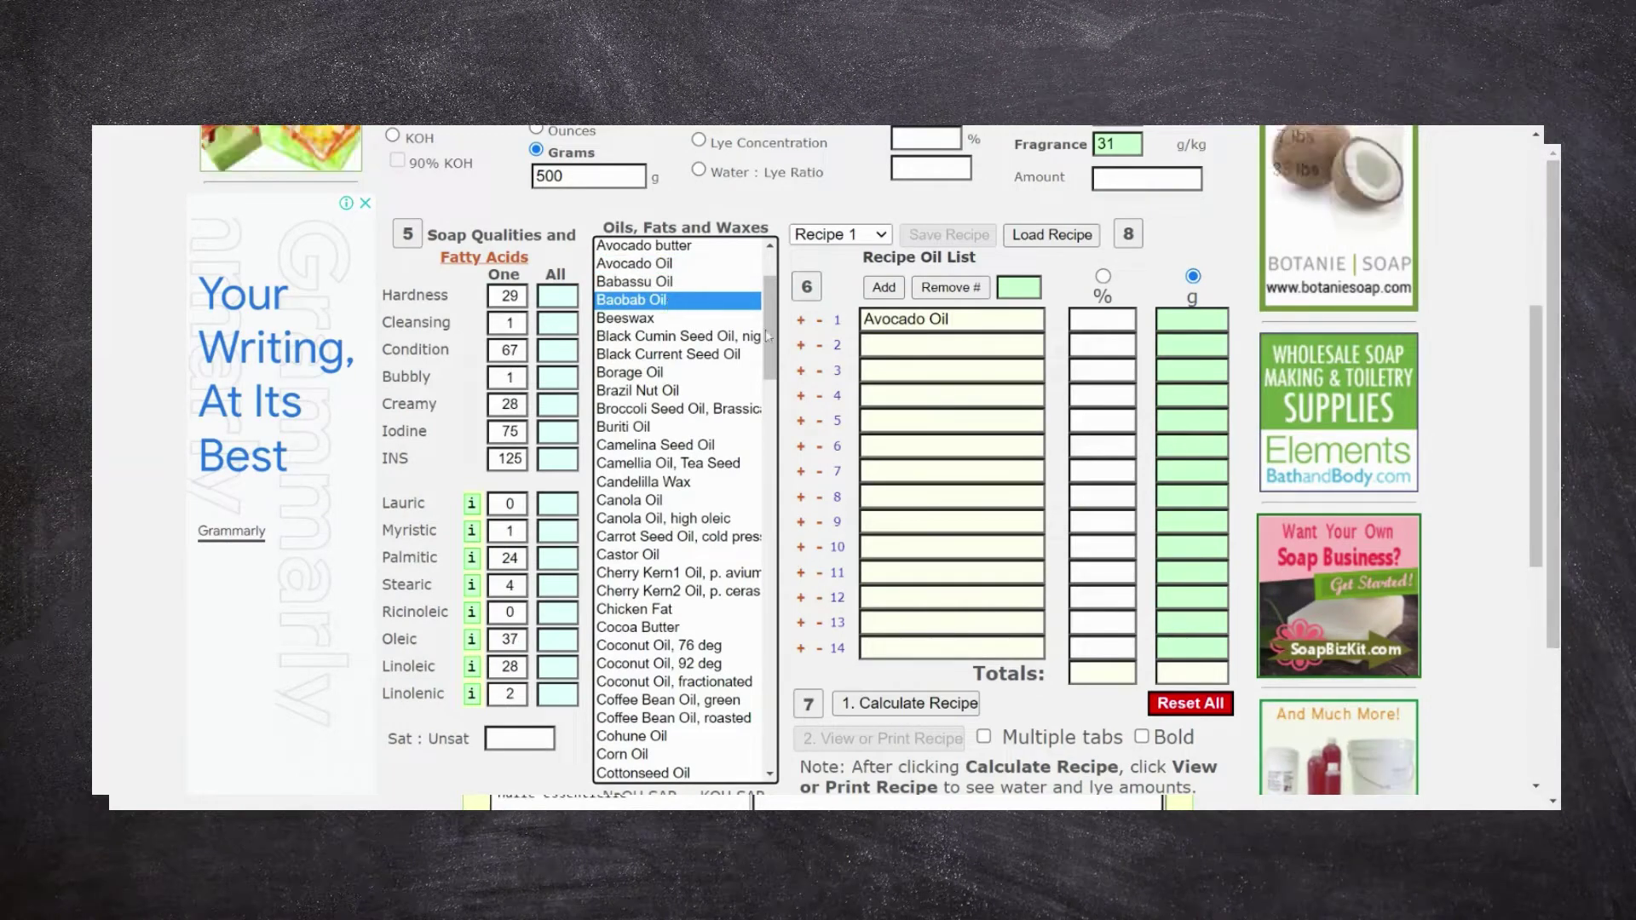
left_click(800, 345)
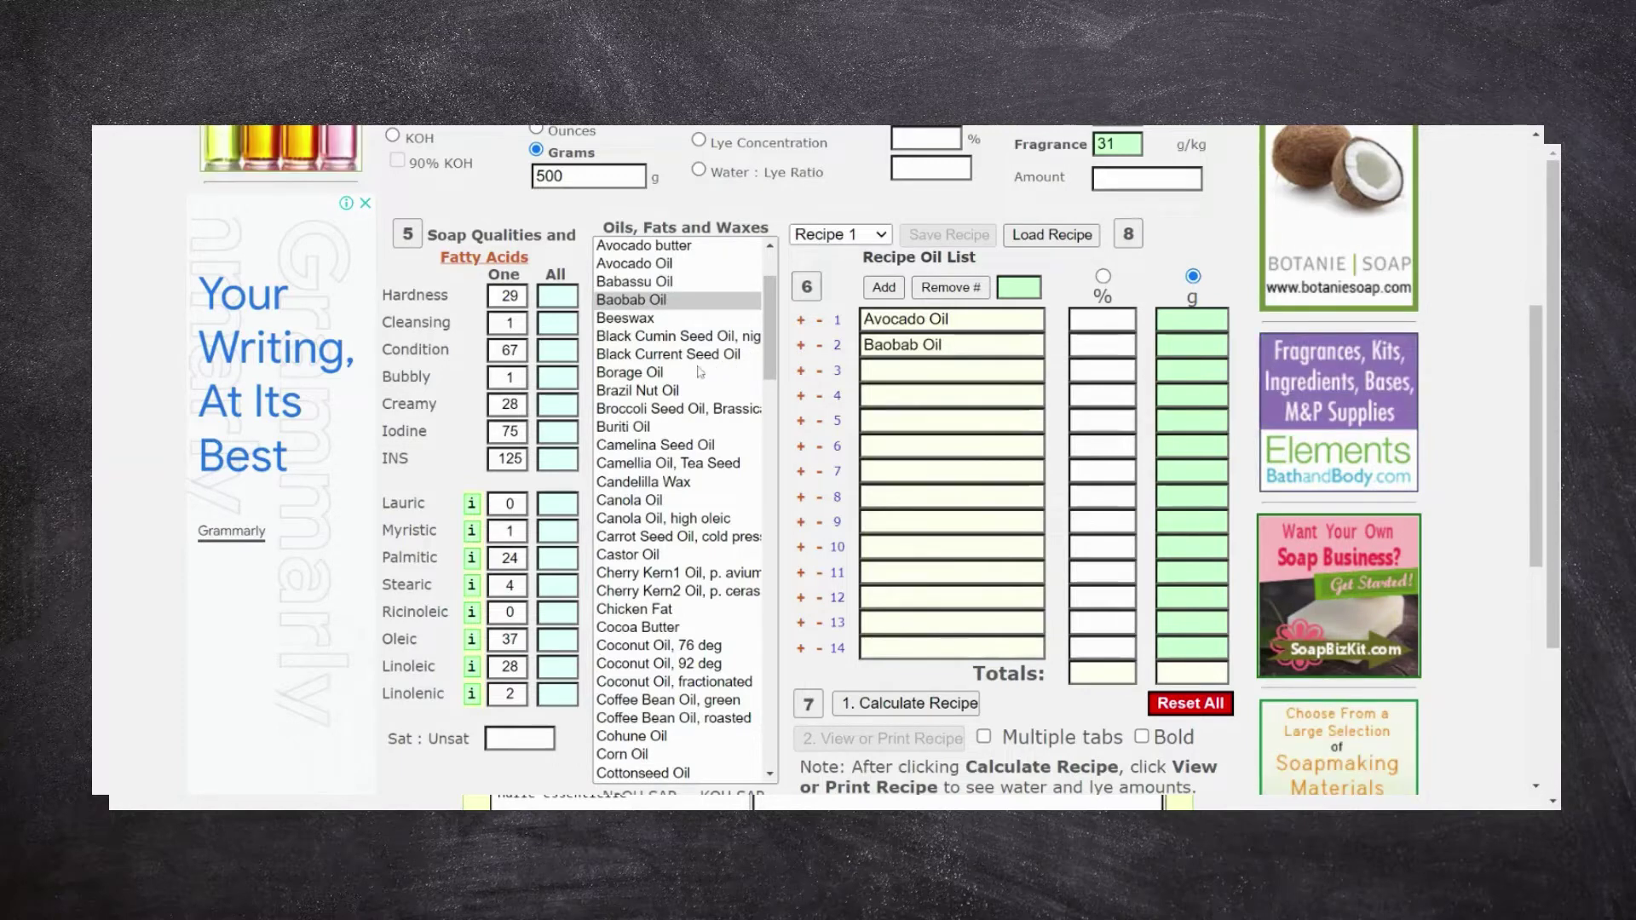
Try Broccoli Seed Oil in row 3 of the recipe oil list and replace it with Canola Oil
left_click(669, 409)
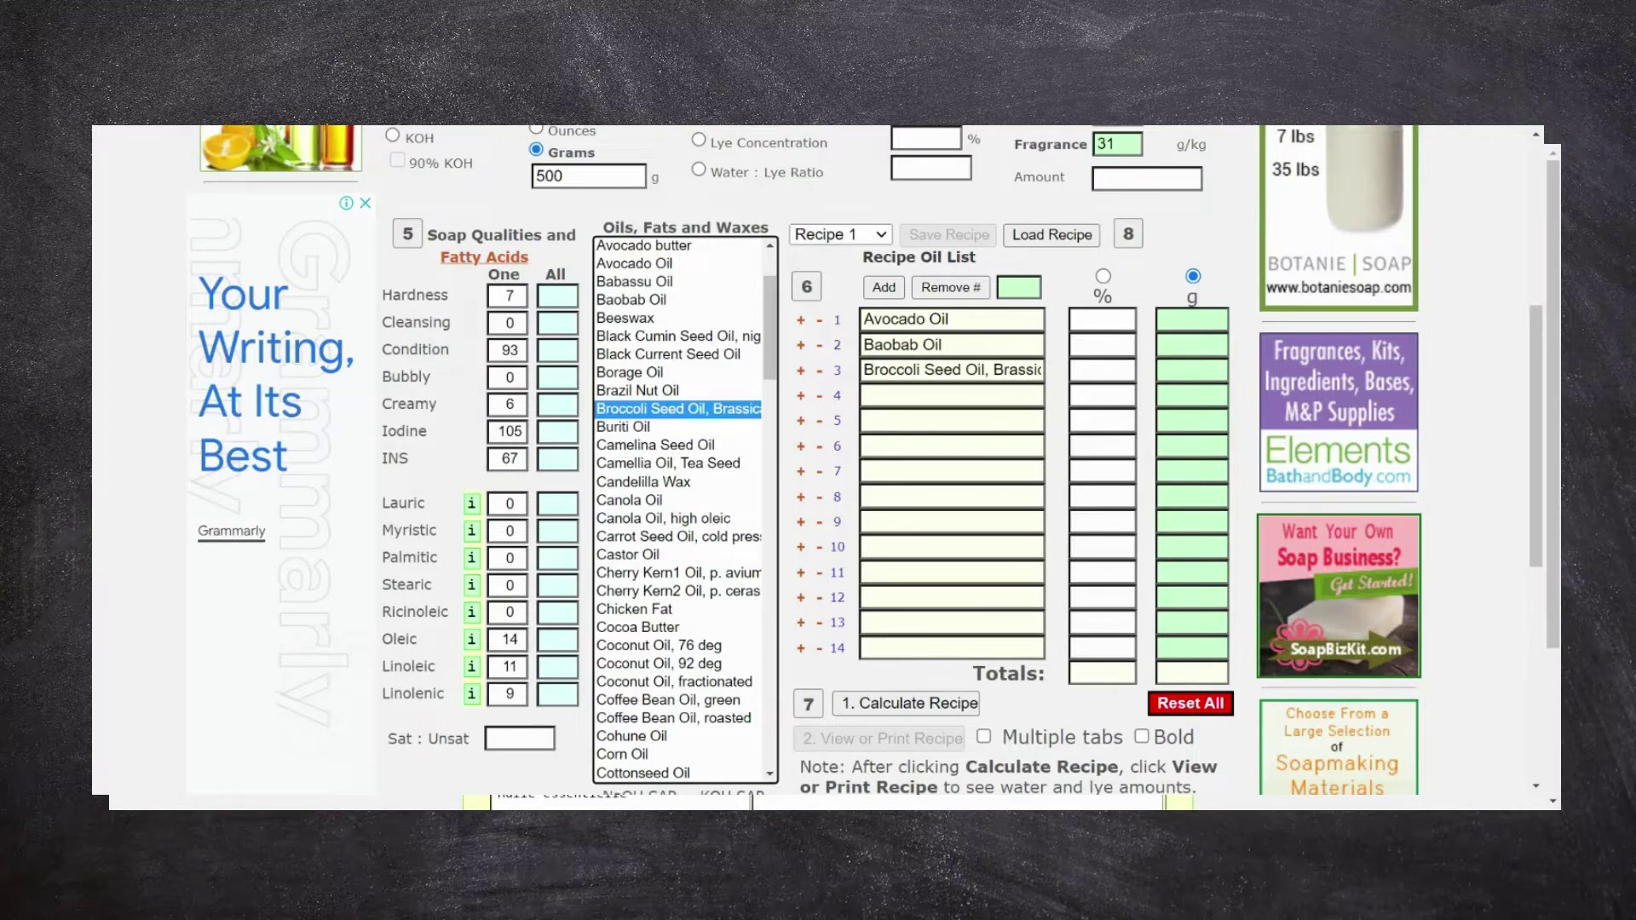
left_click(819, 373)
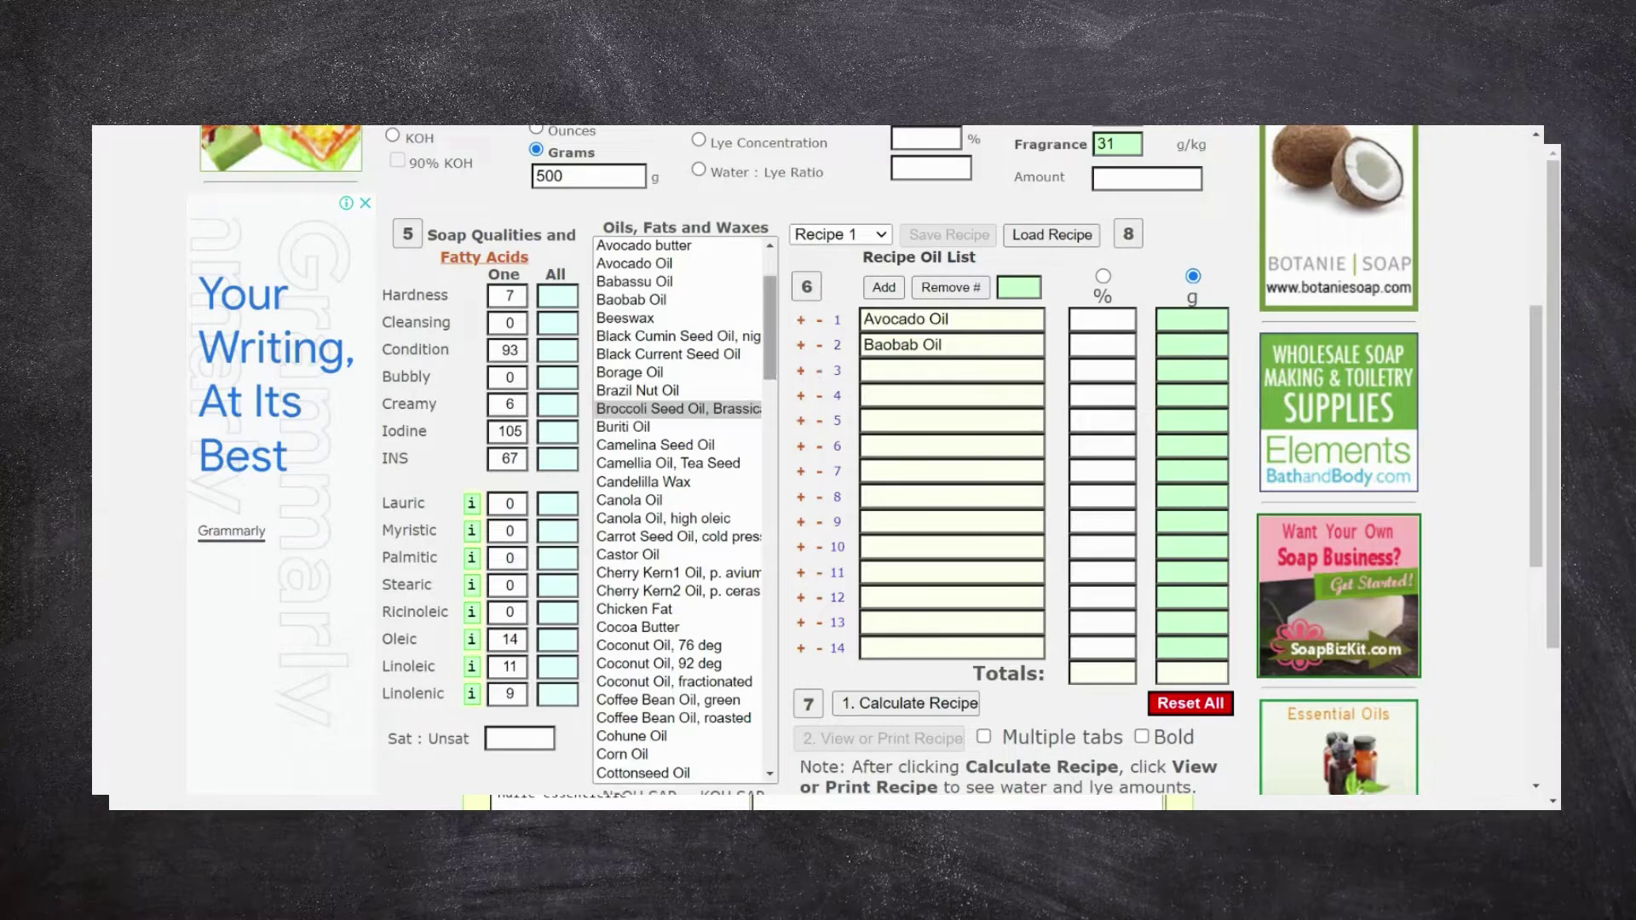
left_click(627, 506)
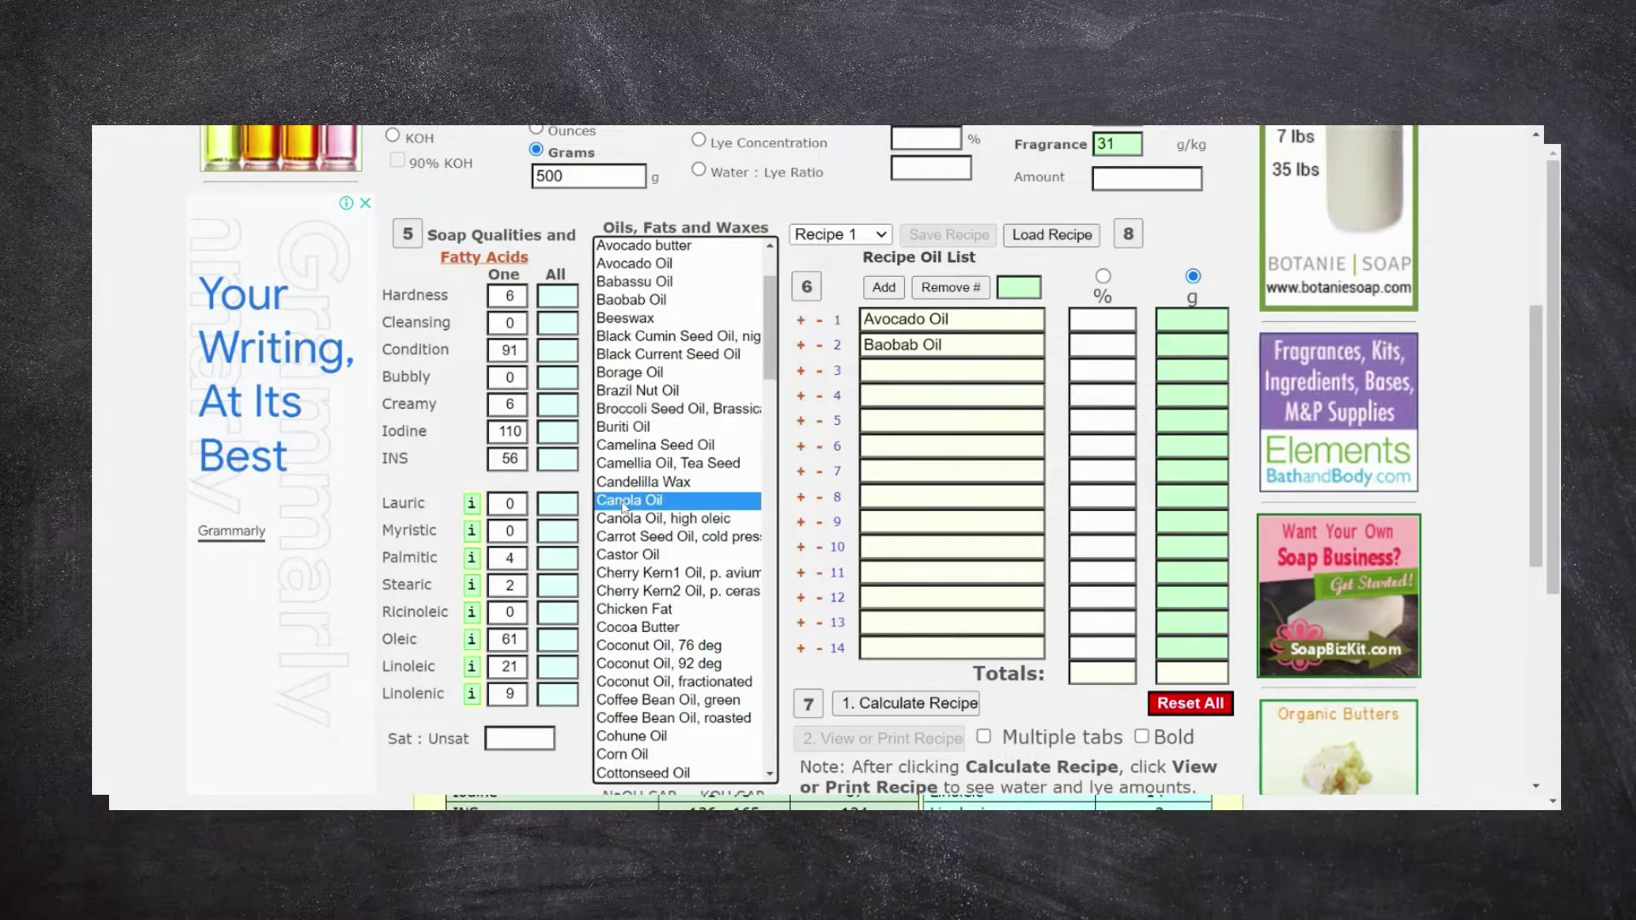
left_click(800, 372)
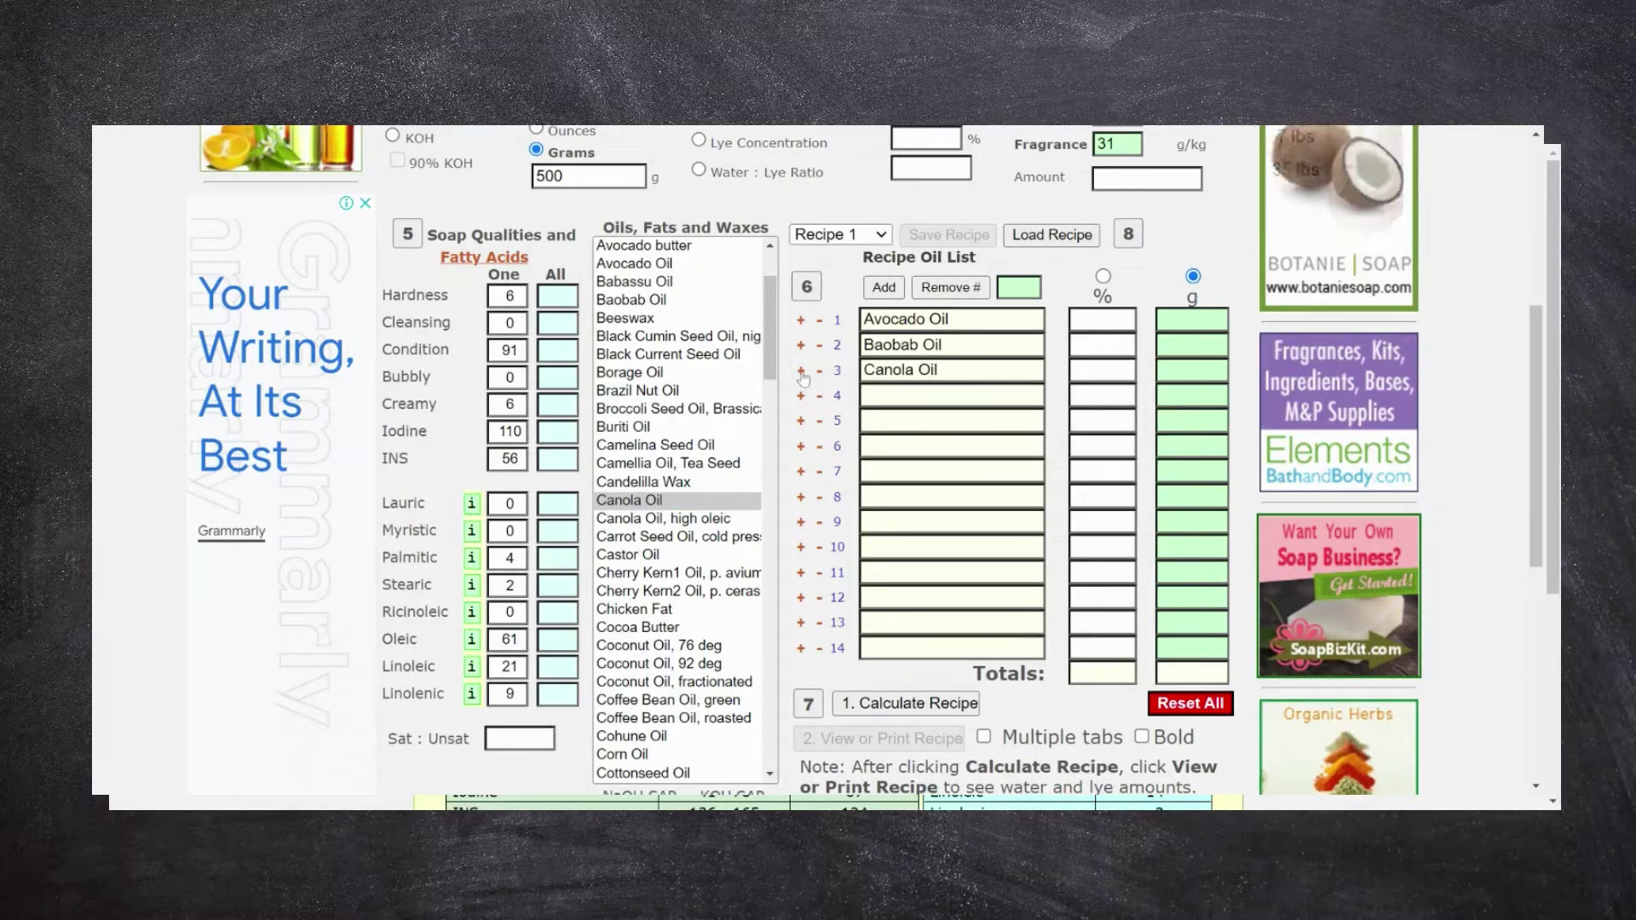
Add Cocoa Butter to row 4 of the recipe oil list
left_click_drag(778, 373, 779, 408)
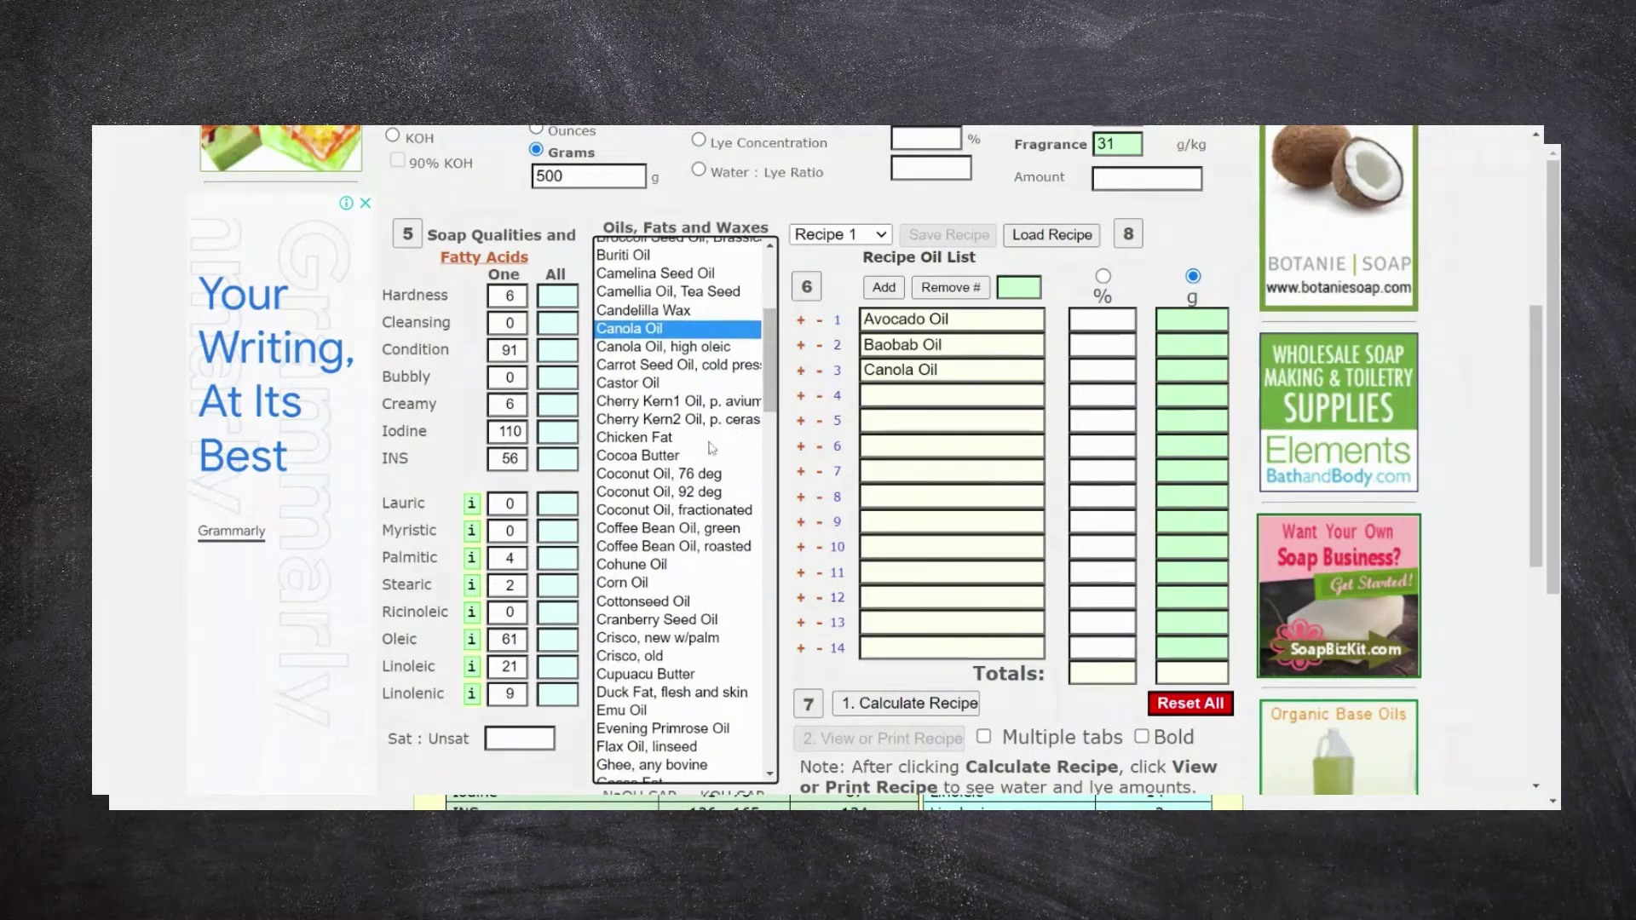
left_click(674, 458)
double_click(674, 457)
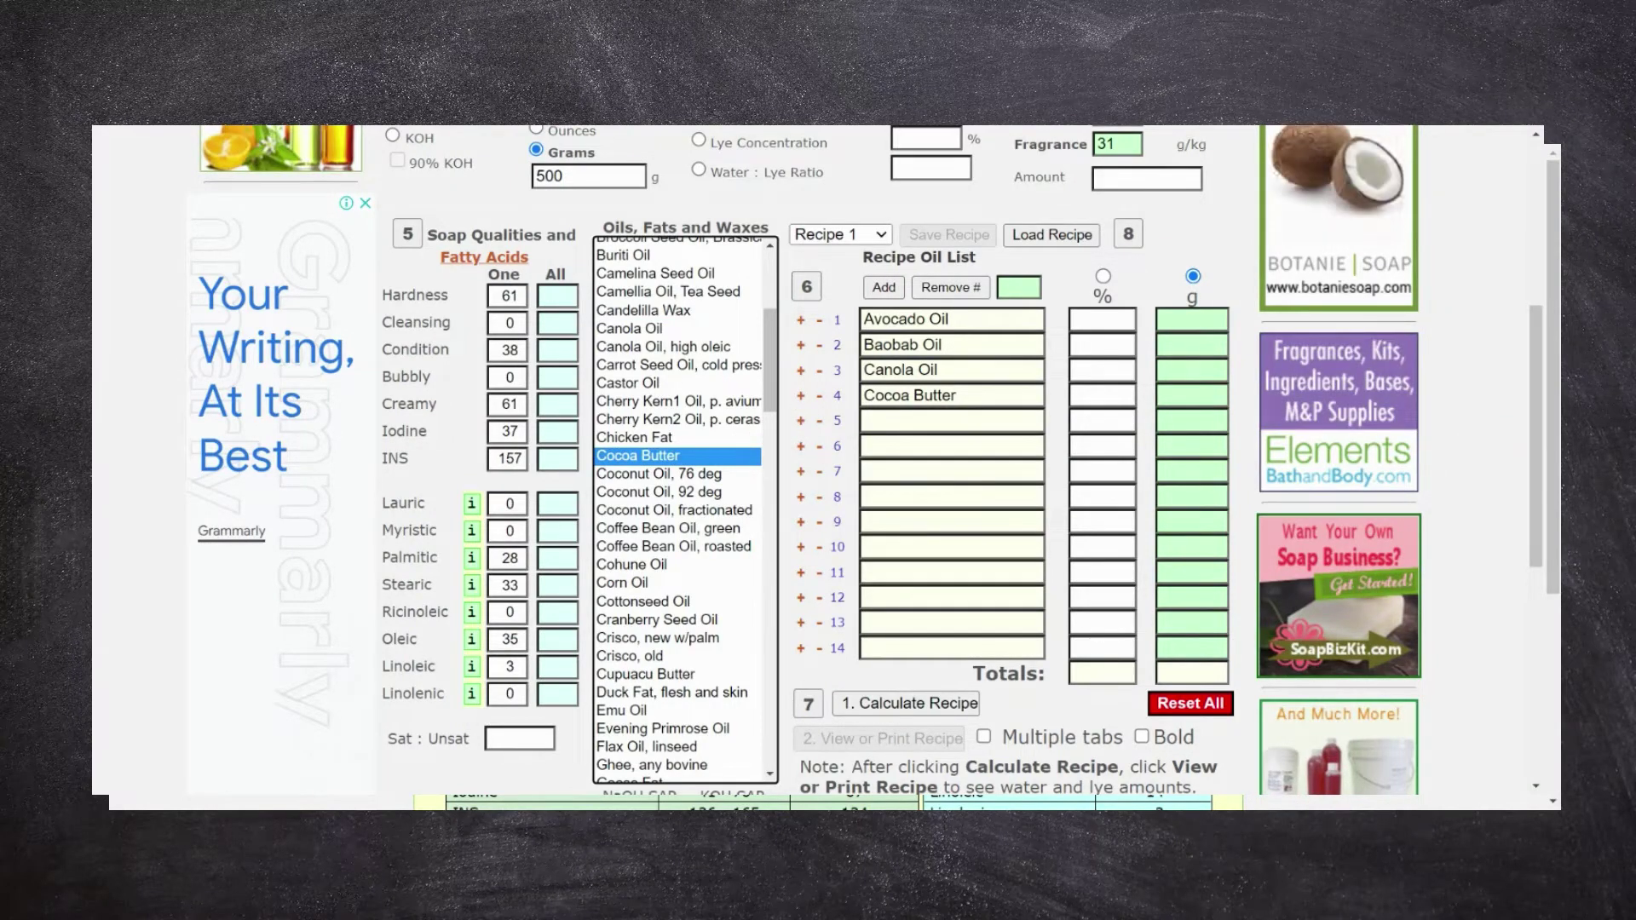
Compare Corn Oil and old Crisco in the oils list, and add Olive Oil to row 5 of the recipe oil list
left_click(627, 585)
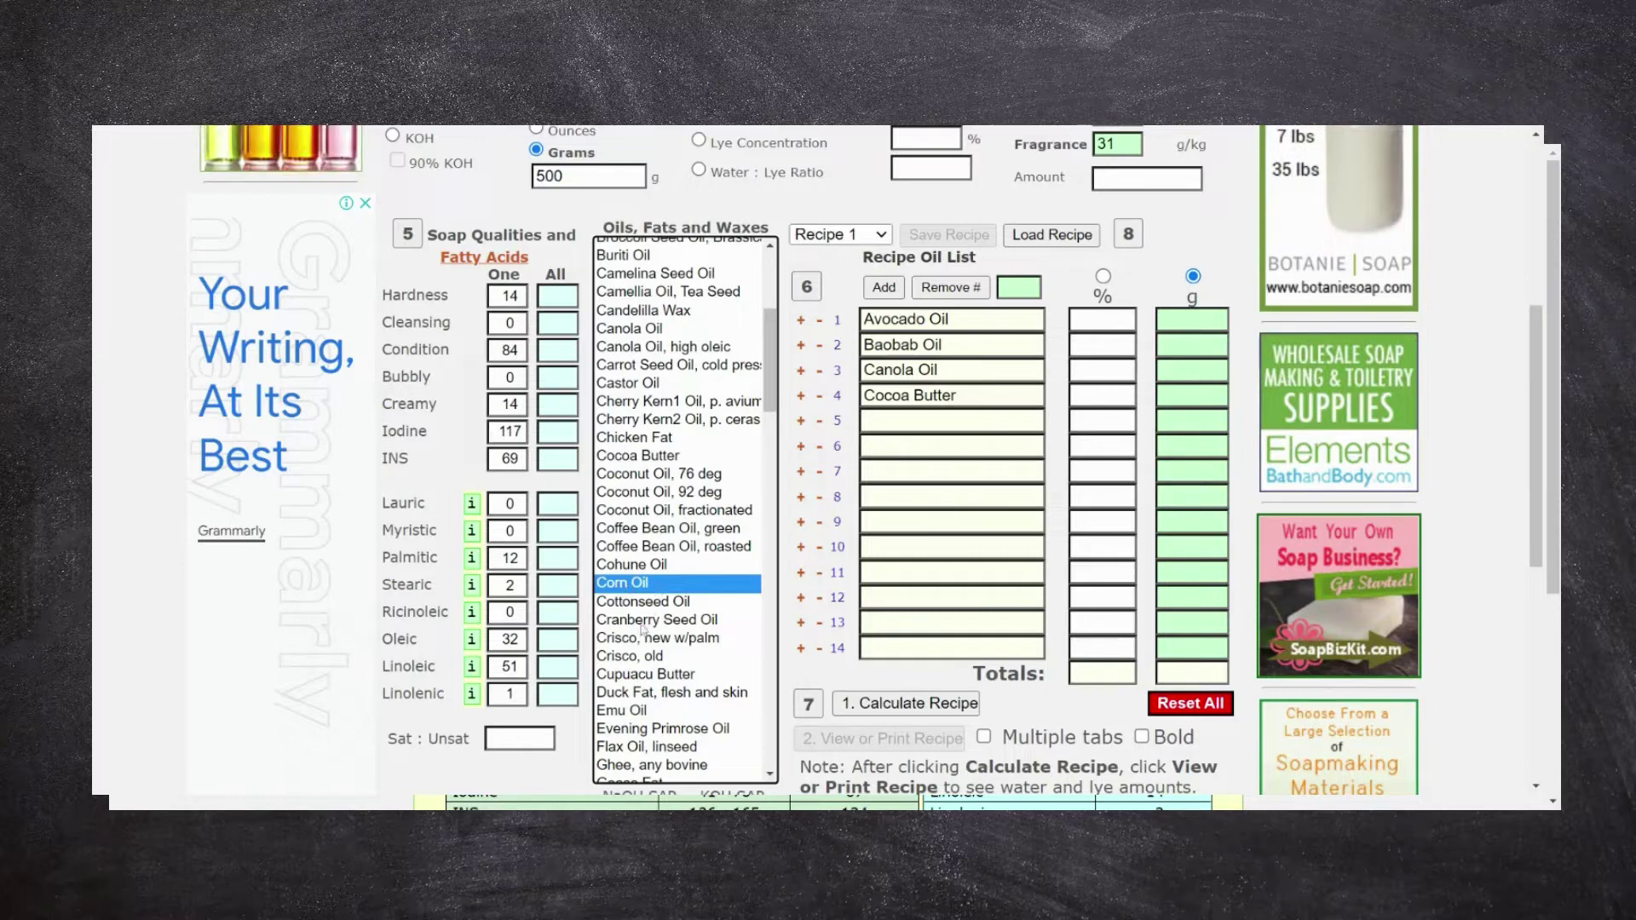
left_click(627, 656)
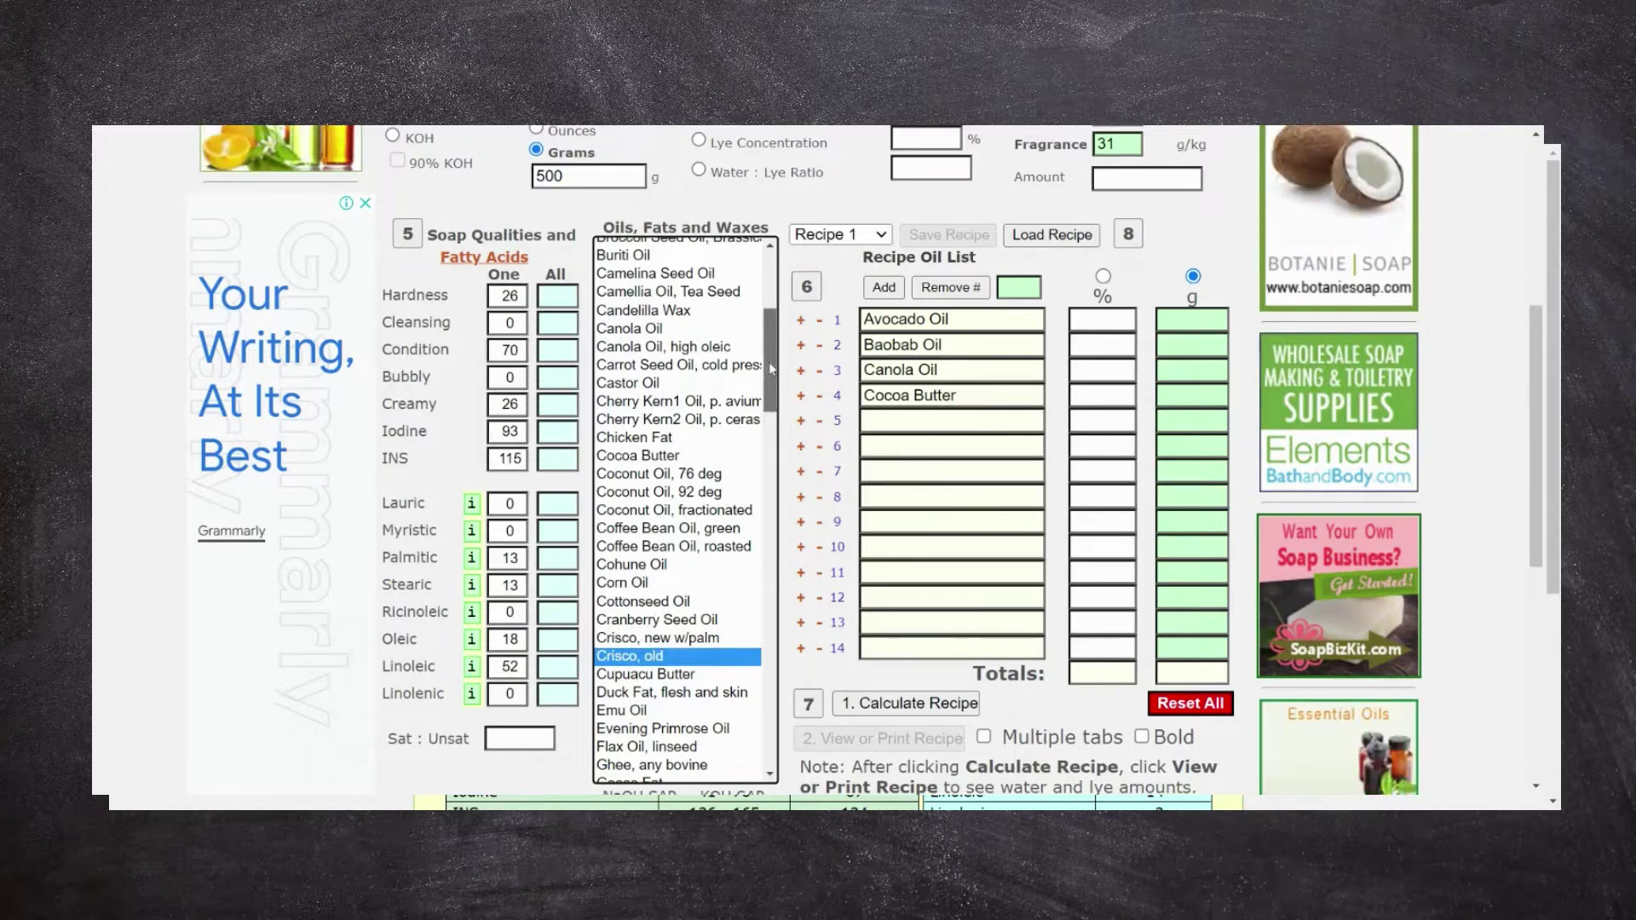
left_click_drag(768, 361, 779, 547)
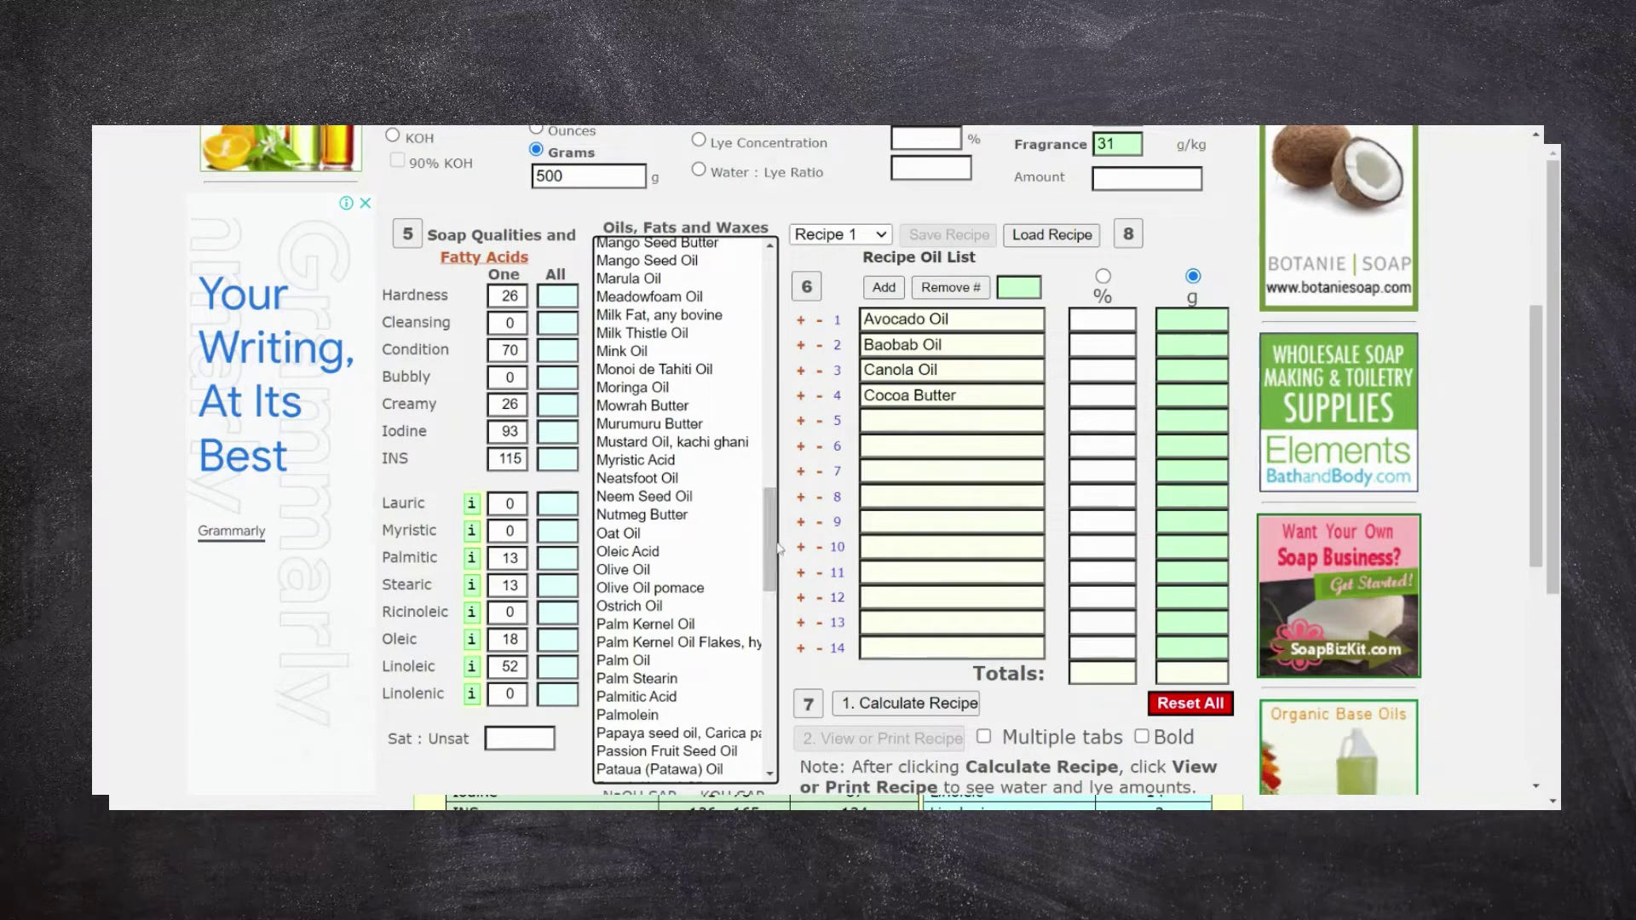
left_click(641, 570)
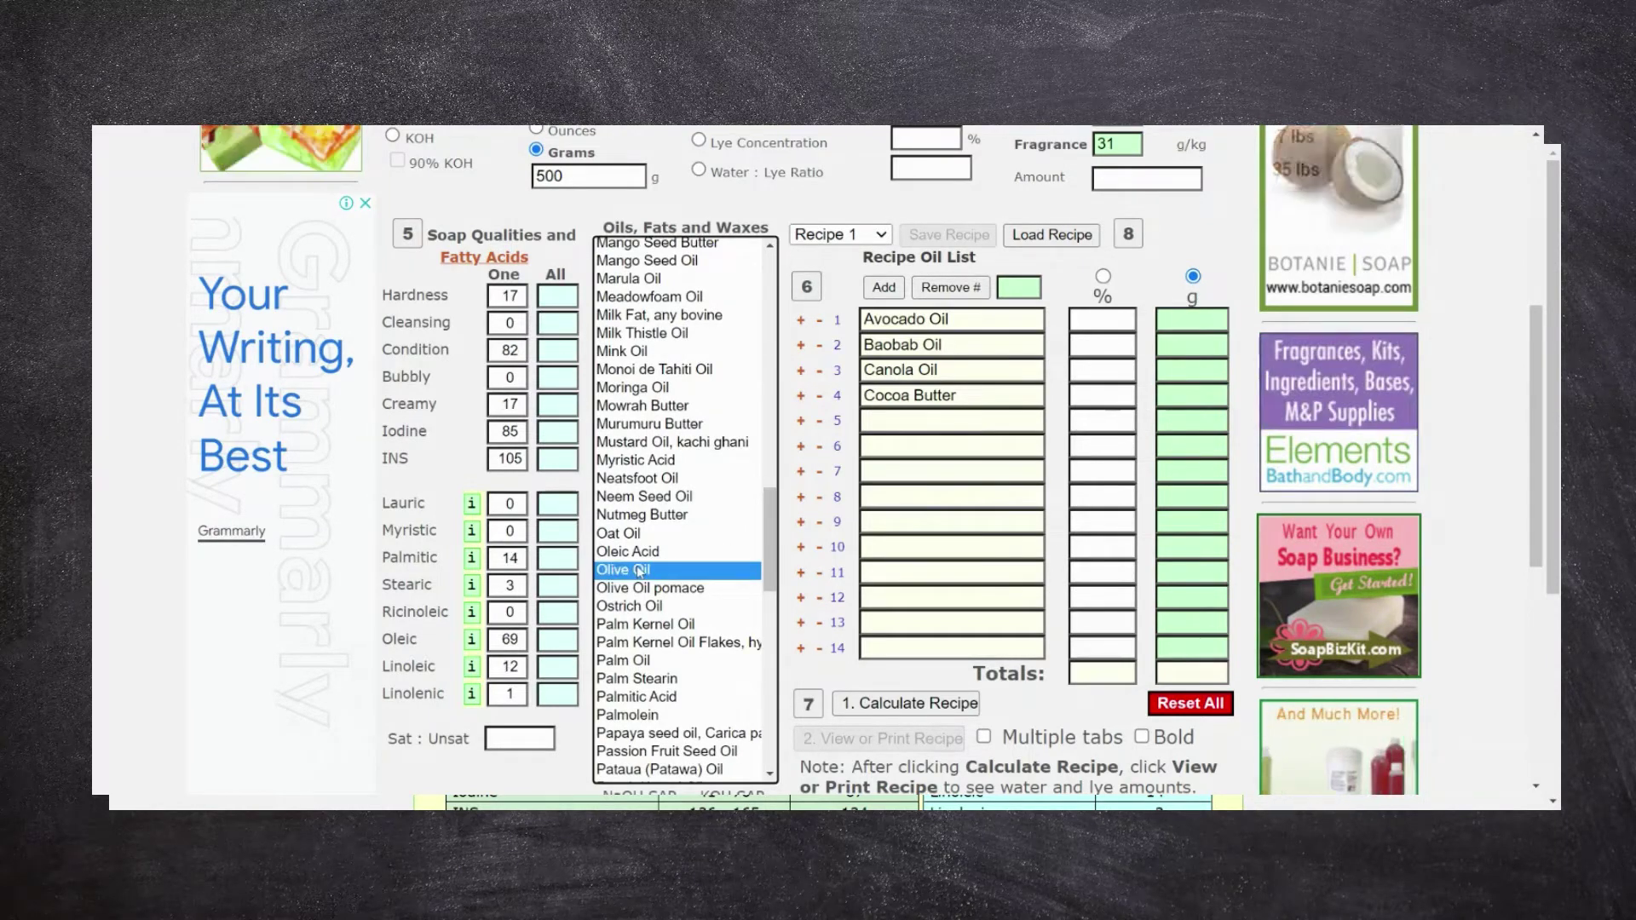
double_click(641, 570)
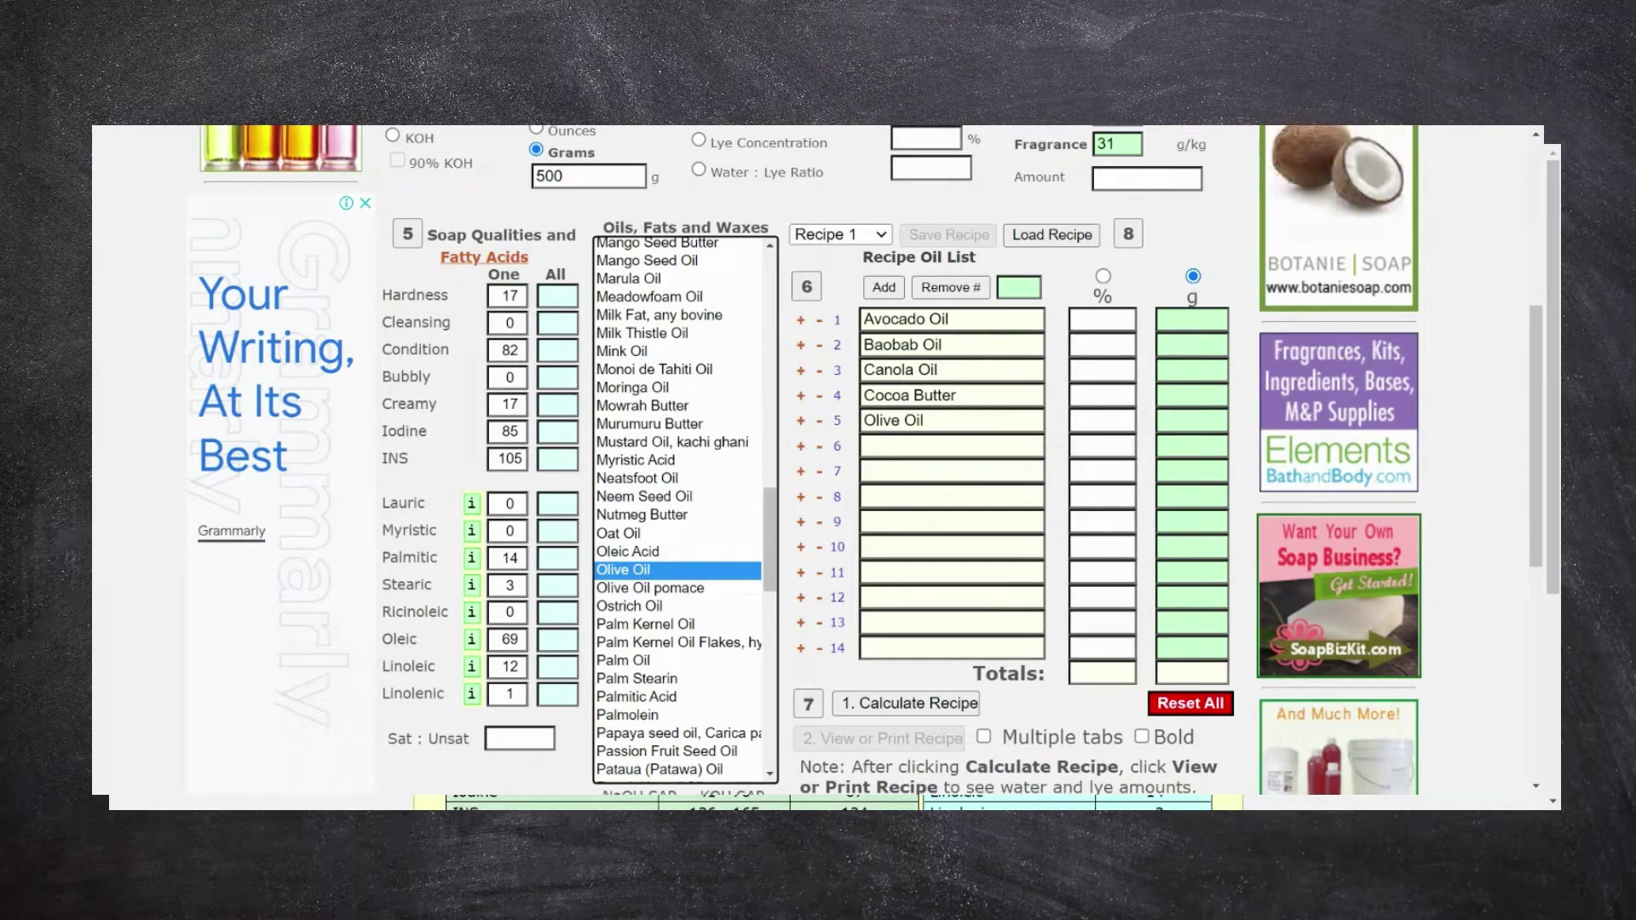
Enter the oil weights in grams: Avocado Oil 50, Baobab Oil 200, Canola Oil 100, Cocoa Butter 300 and Olive Oil 100
left_click(951, 319)
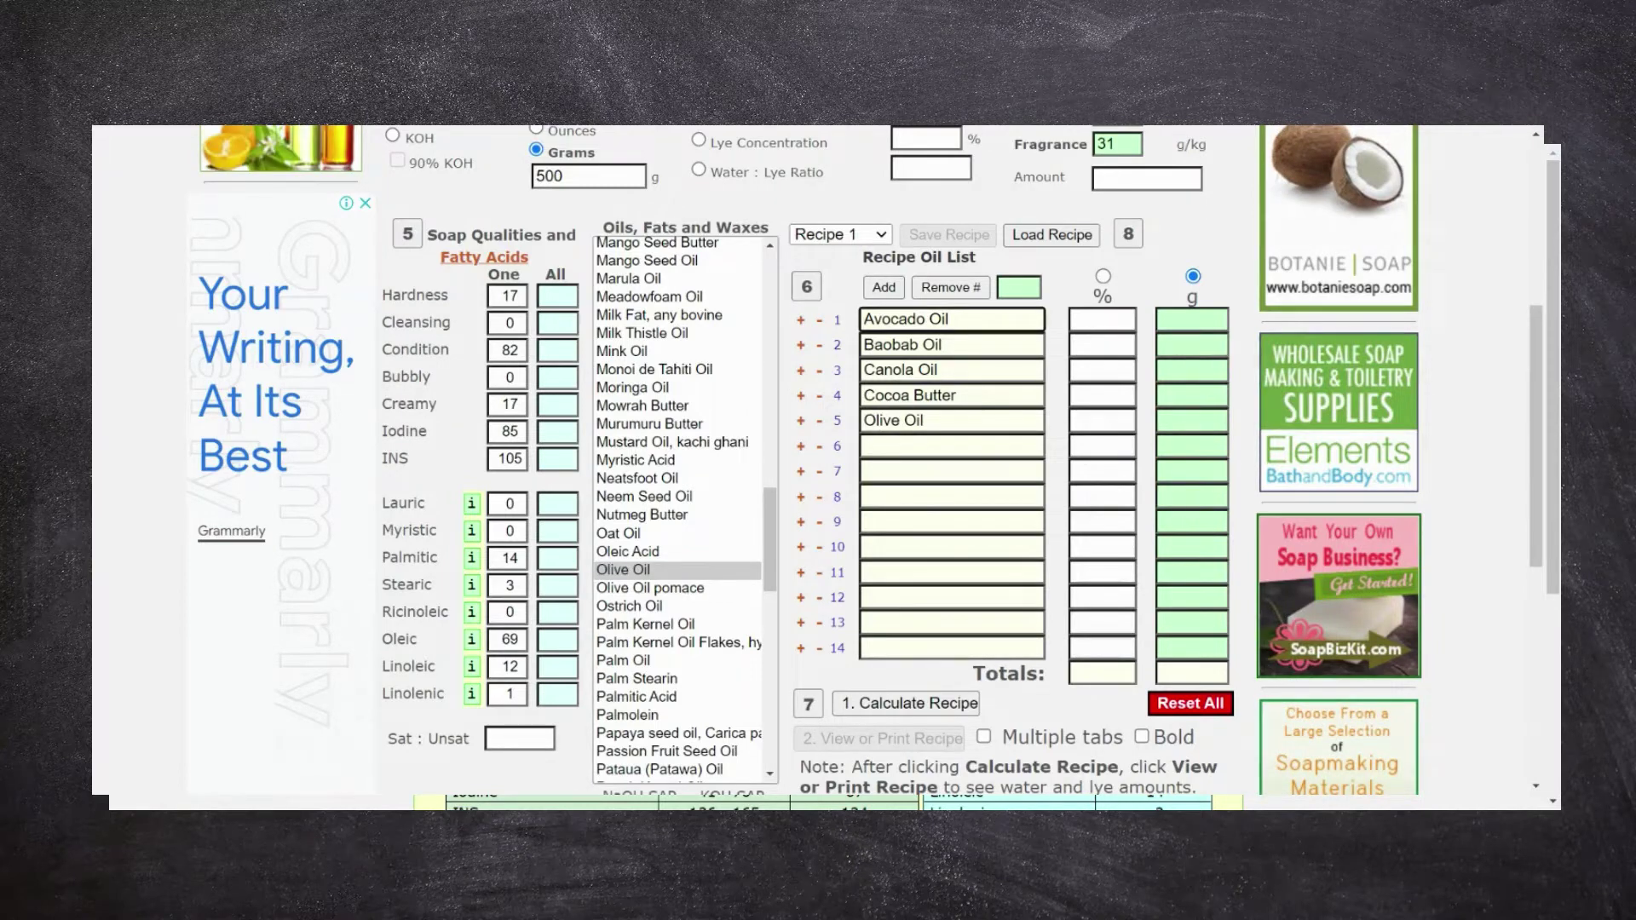
left_click_drag(871, 319, 925, 318)
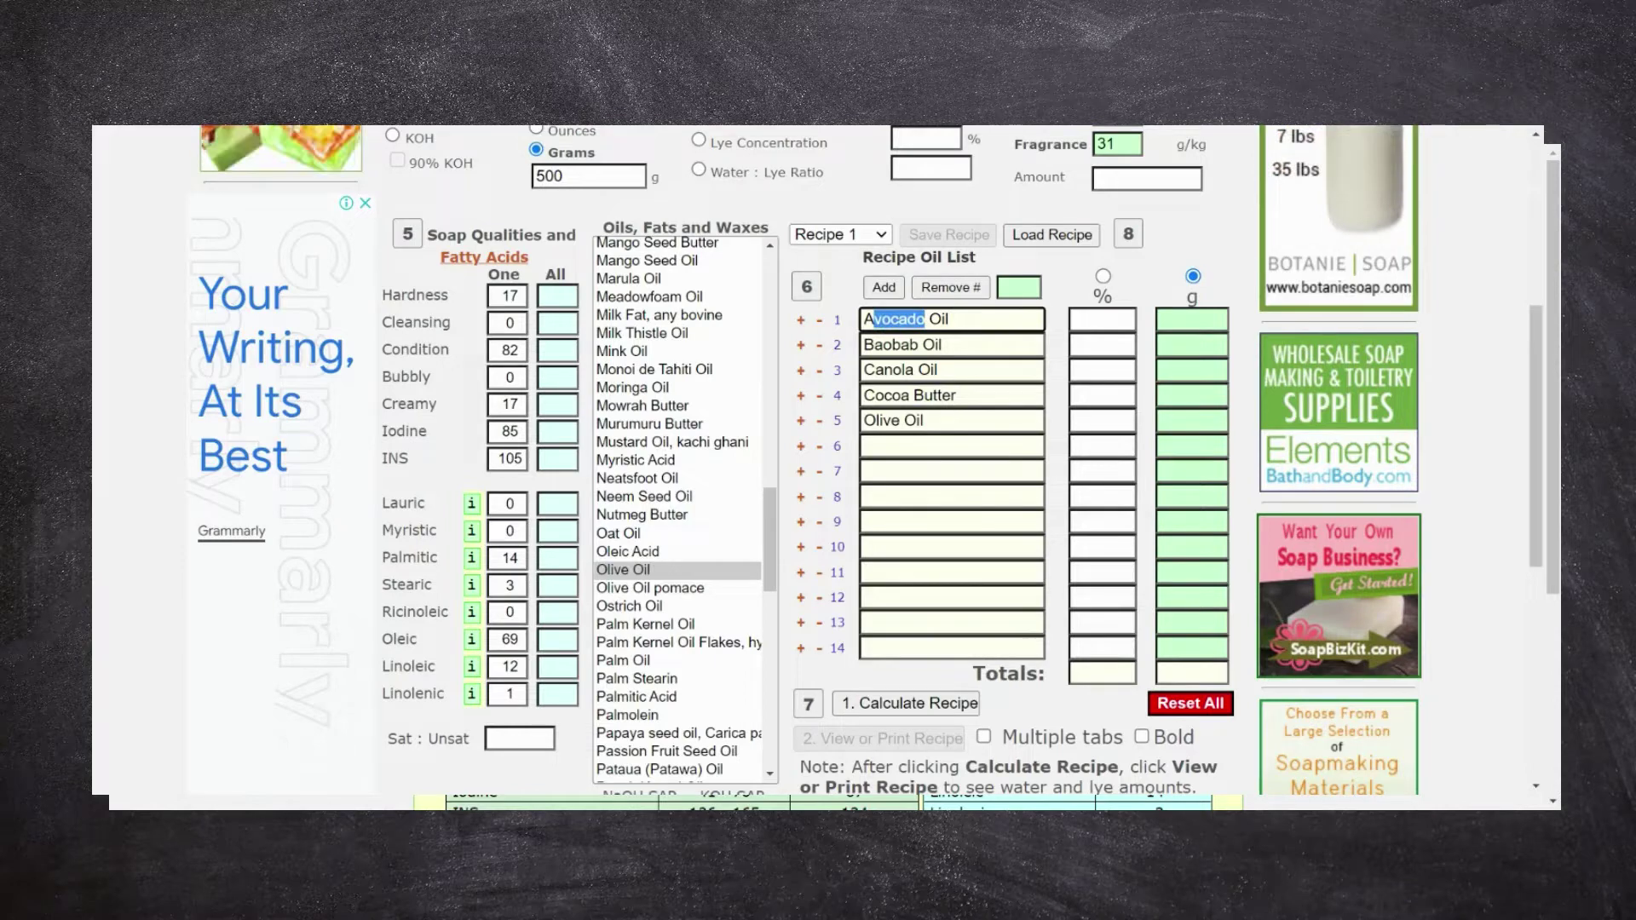
left_click(1160, 321)
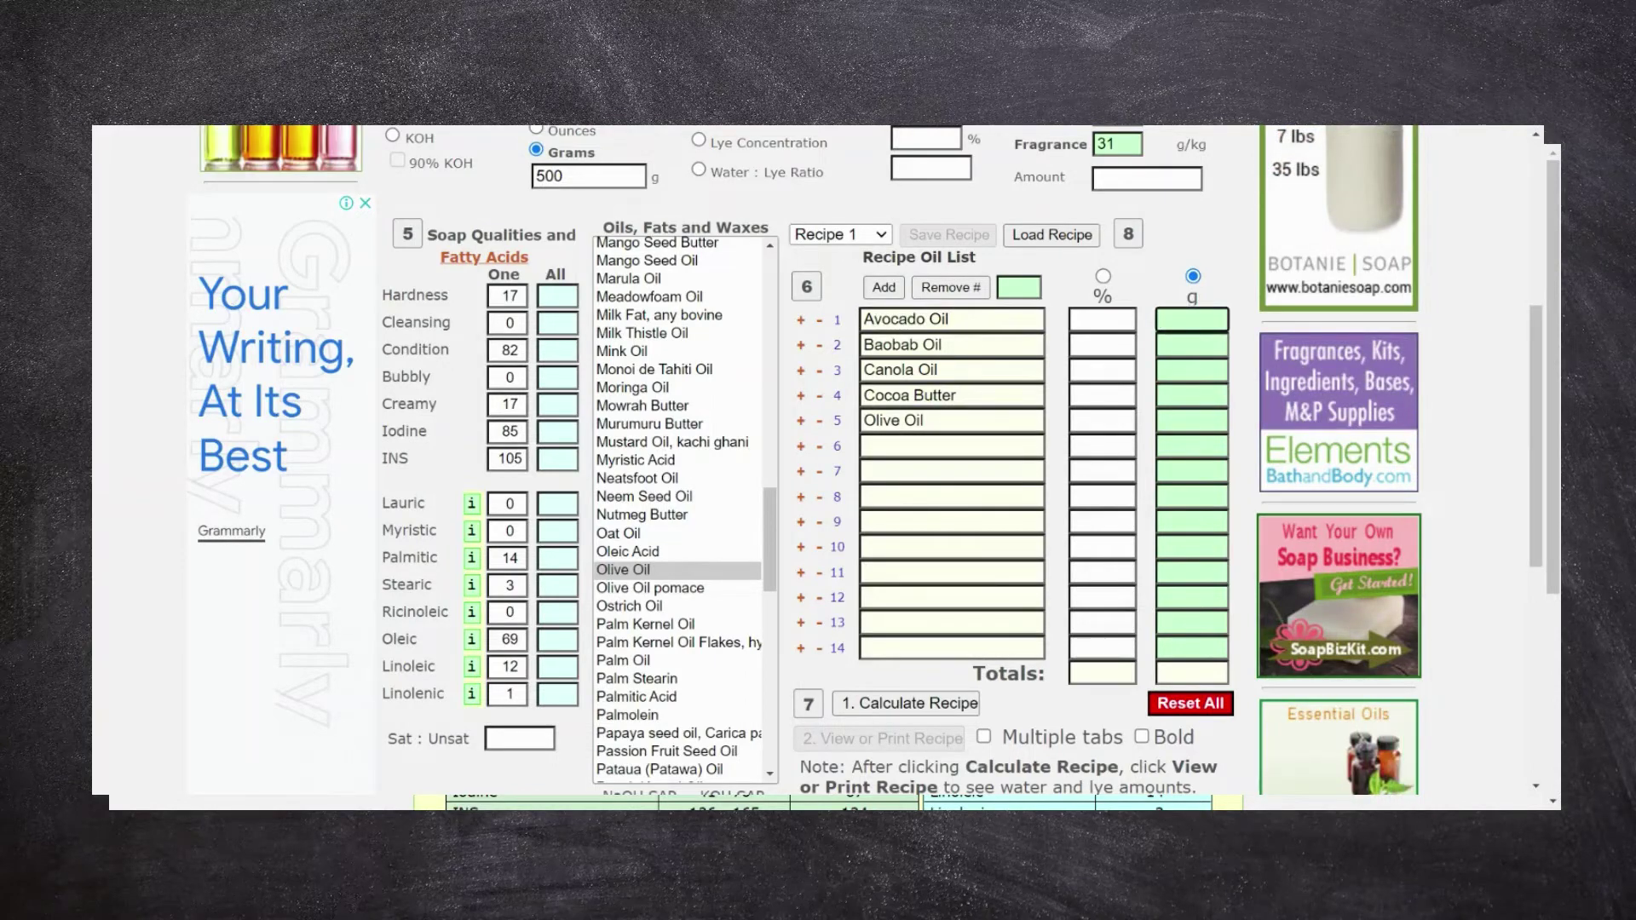
type("50")
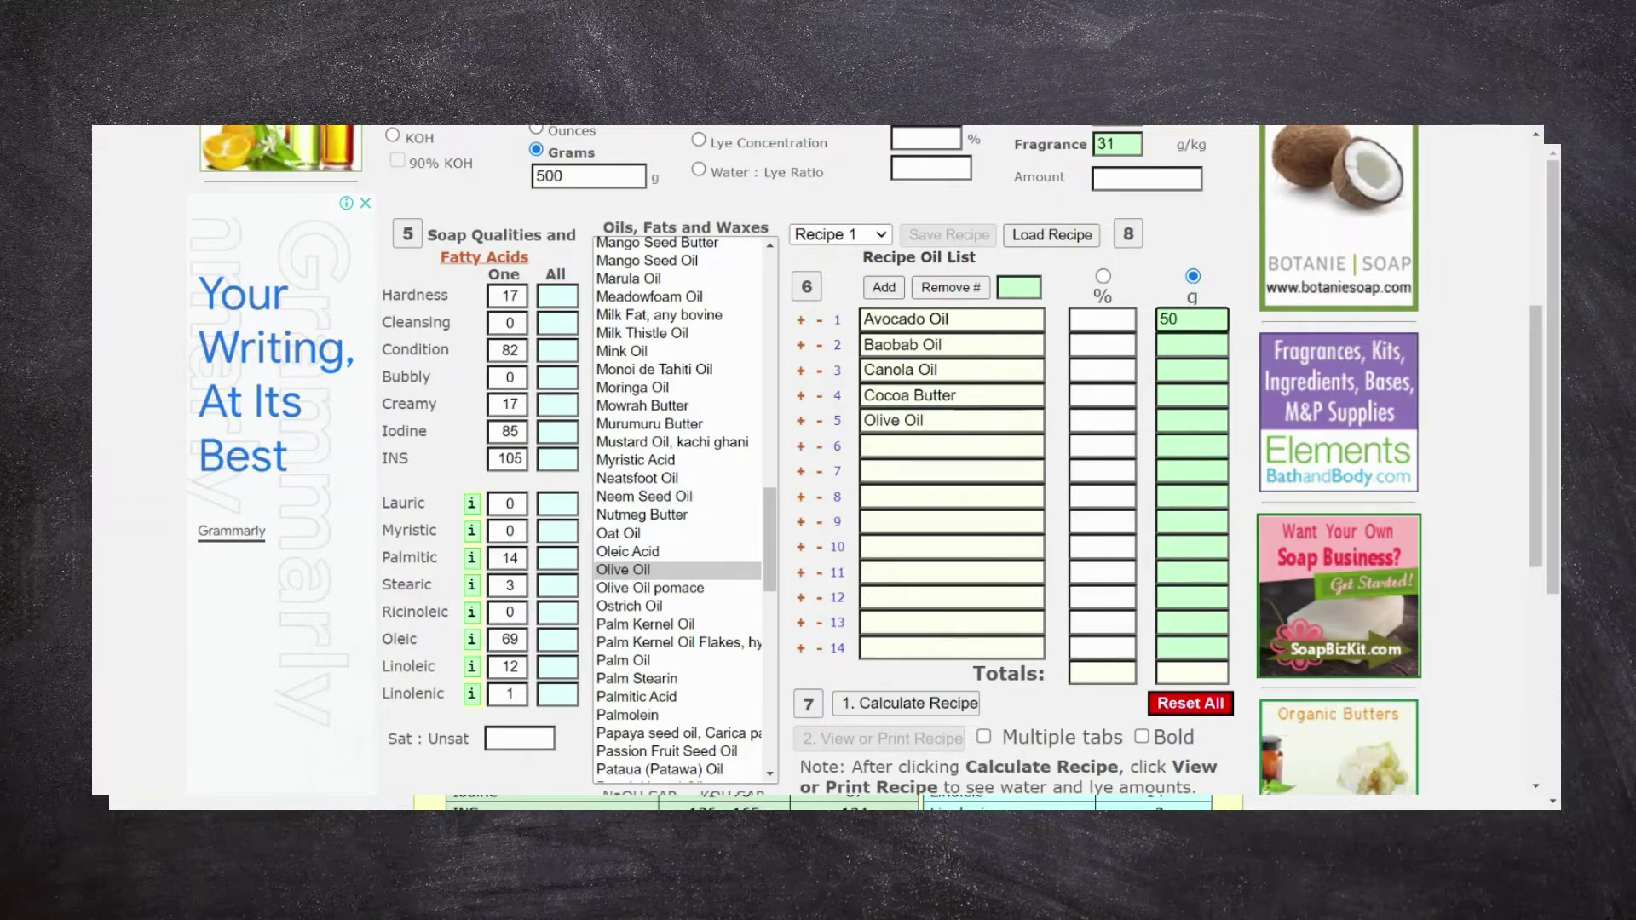
left_click(1191, 345)
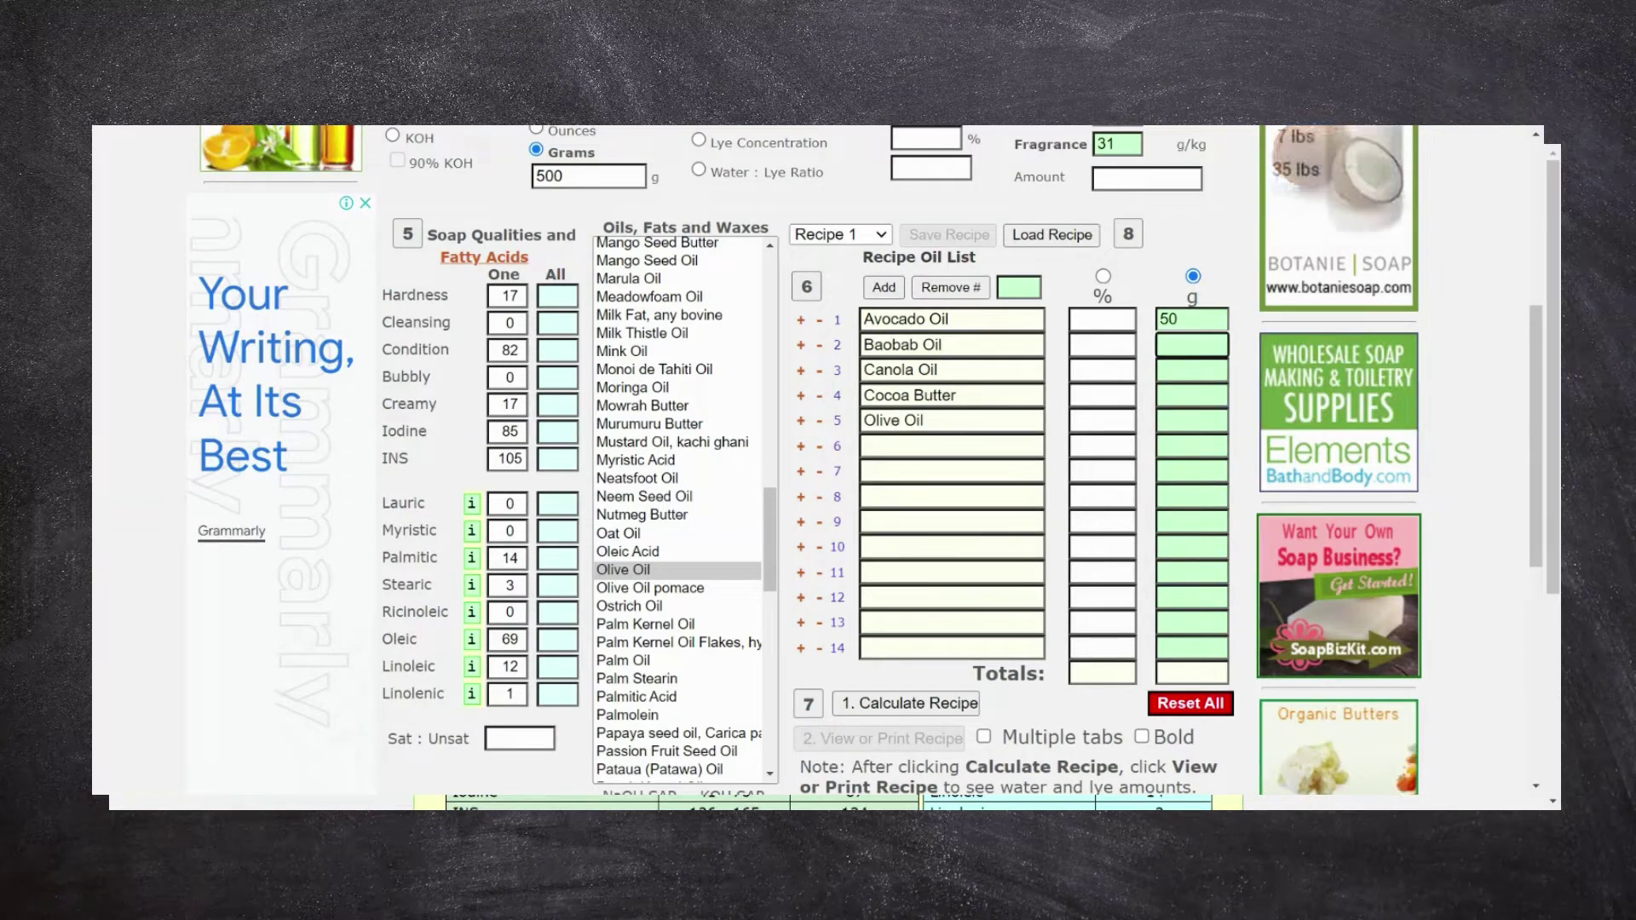
type("200")
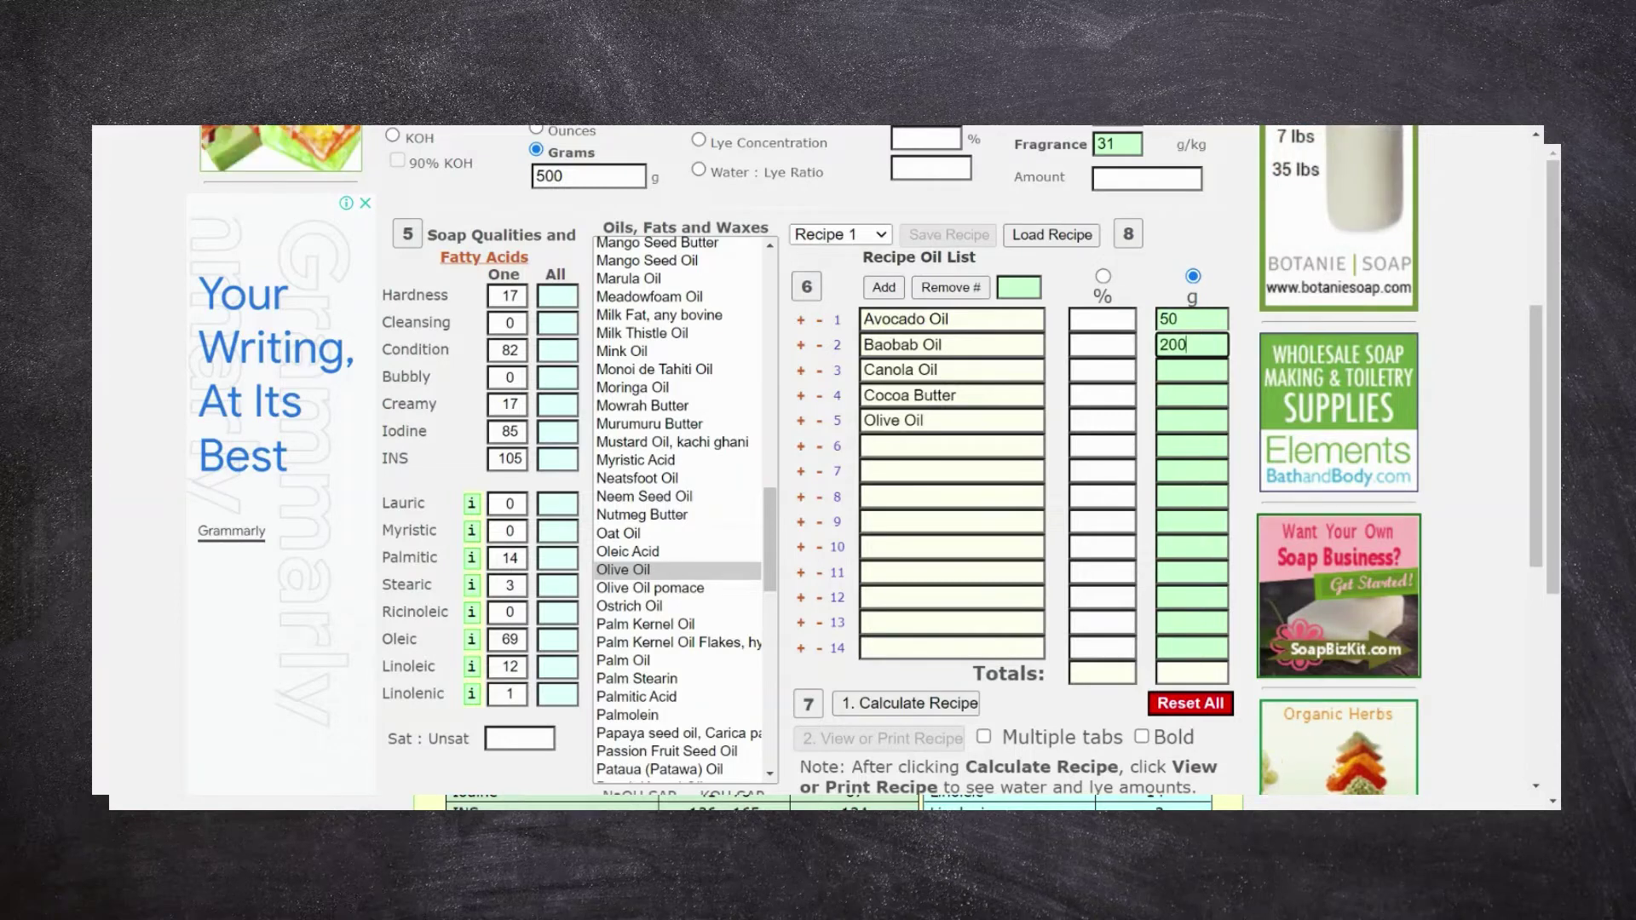
left_click(1191, 370)
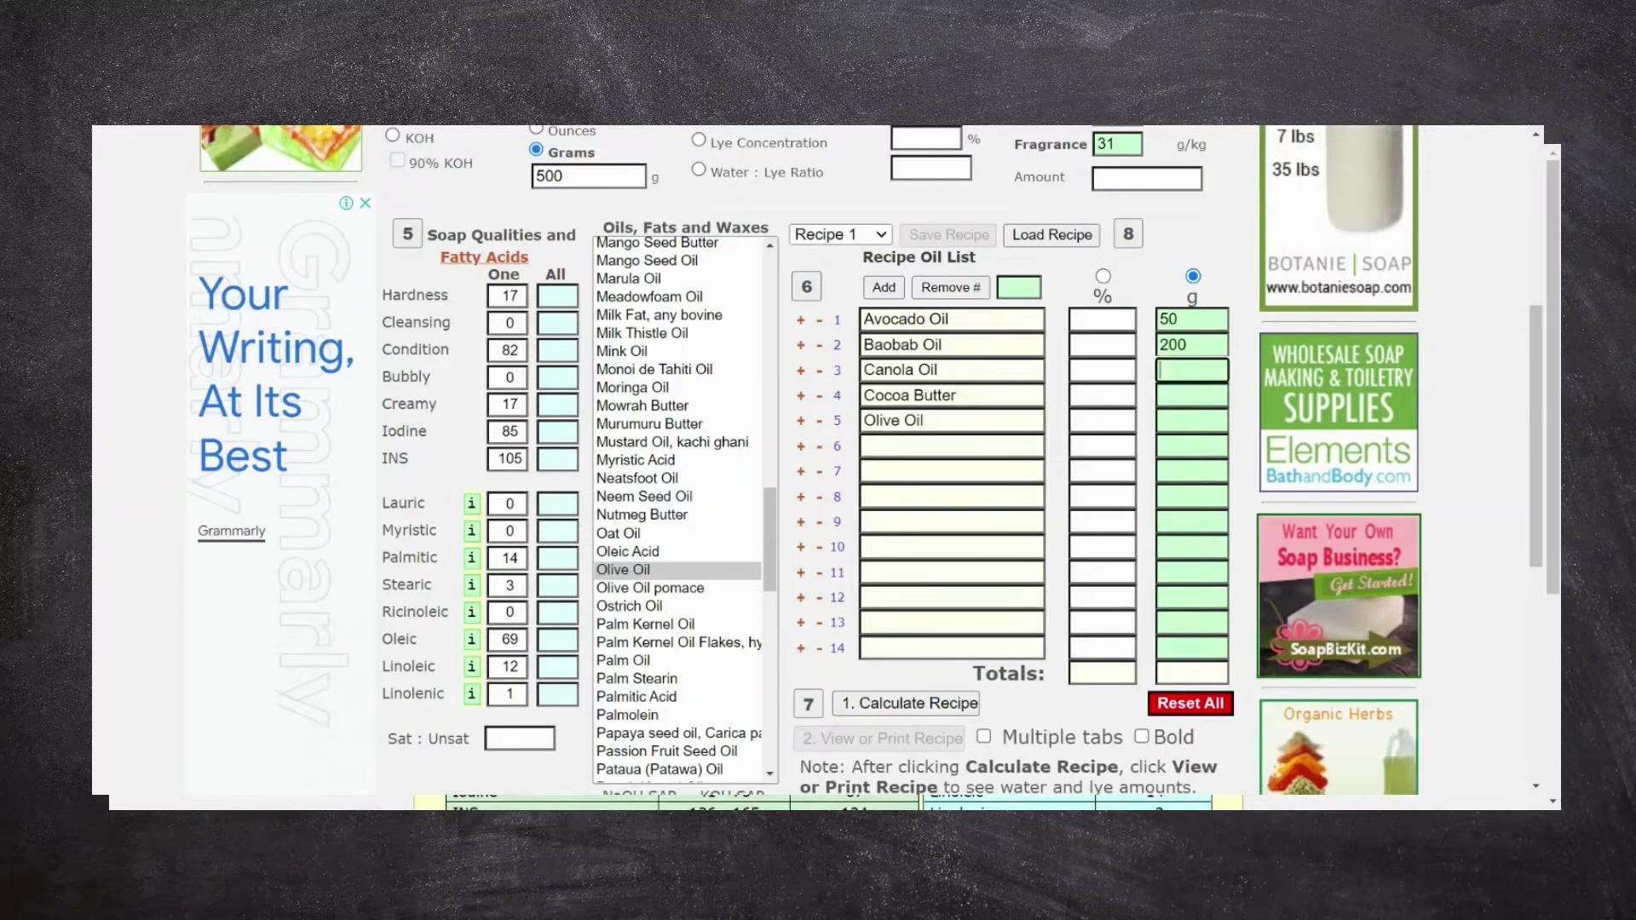
type("100")
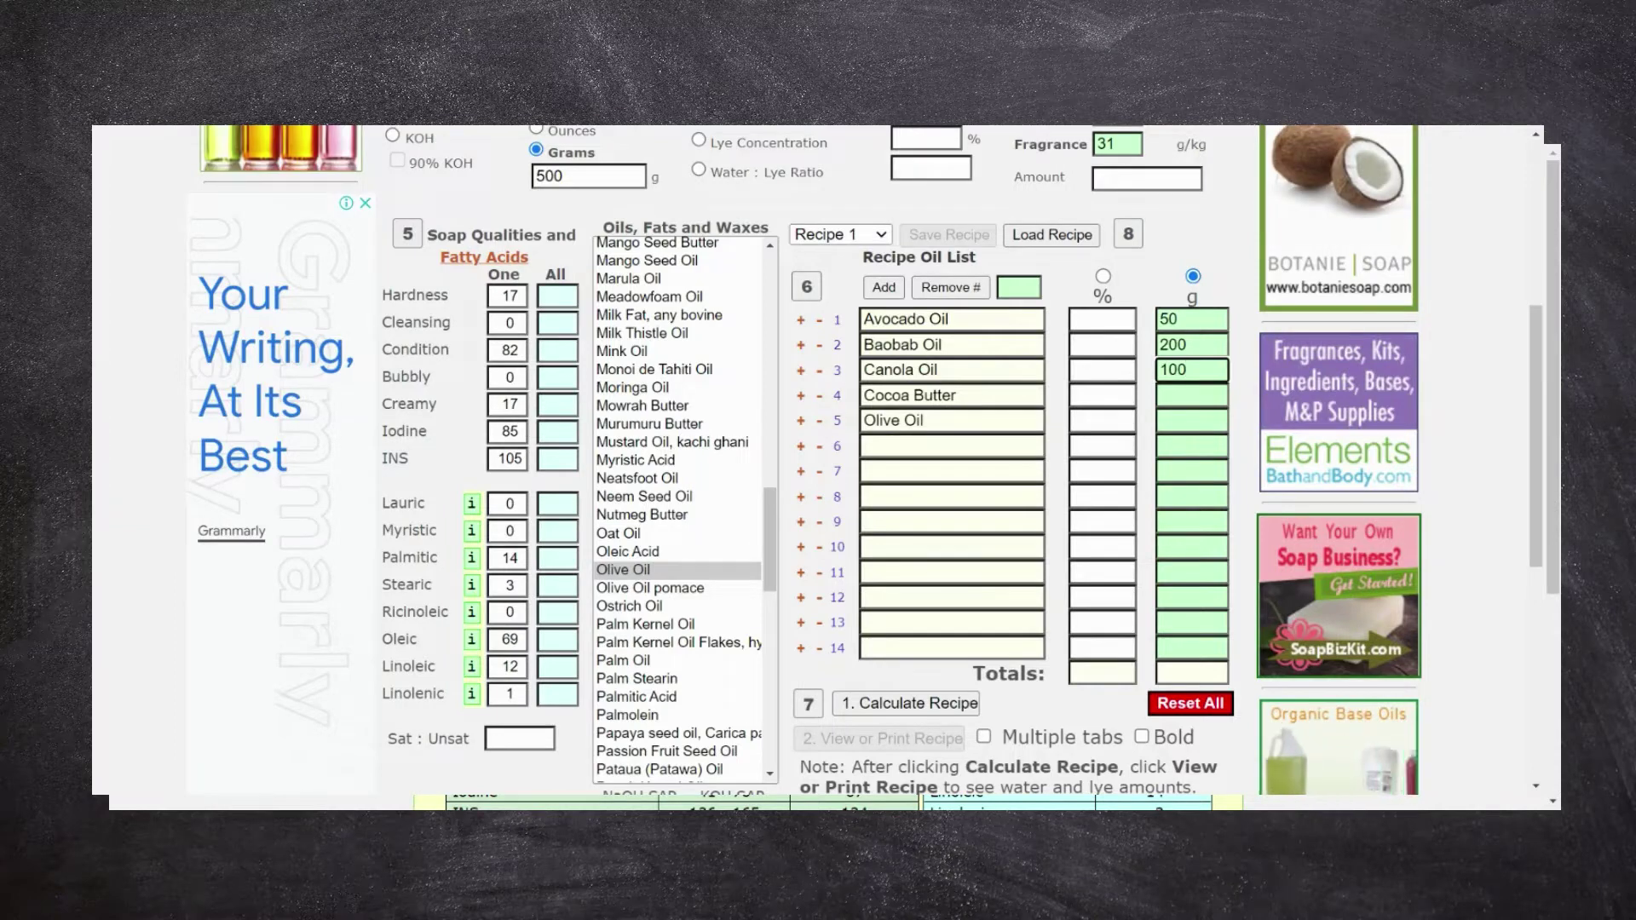
left_click(1191, 395)
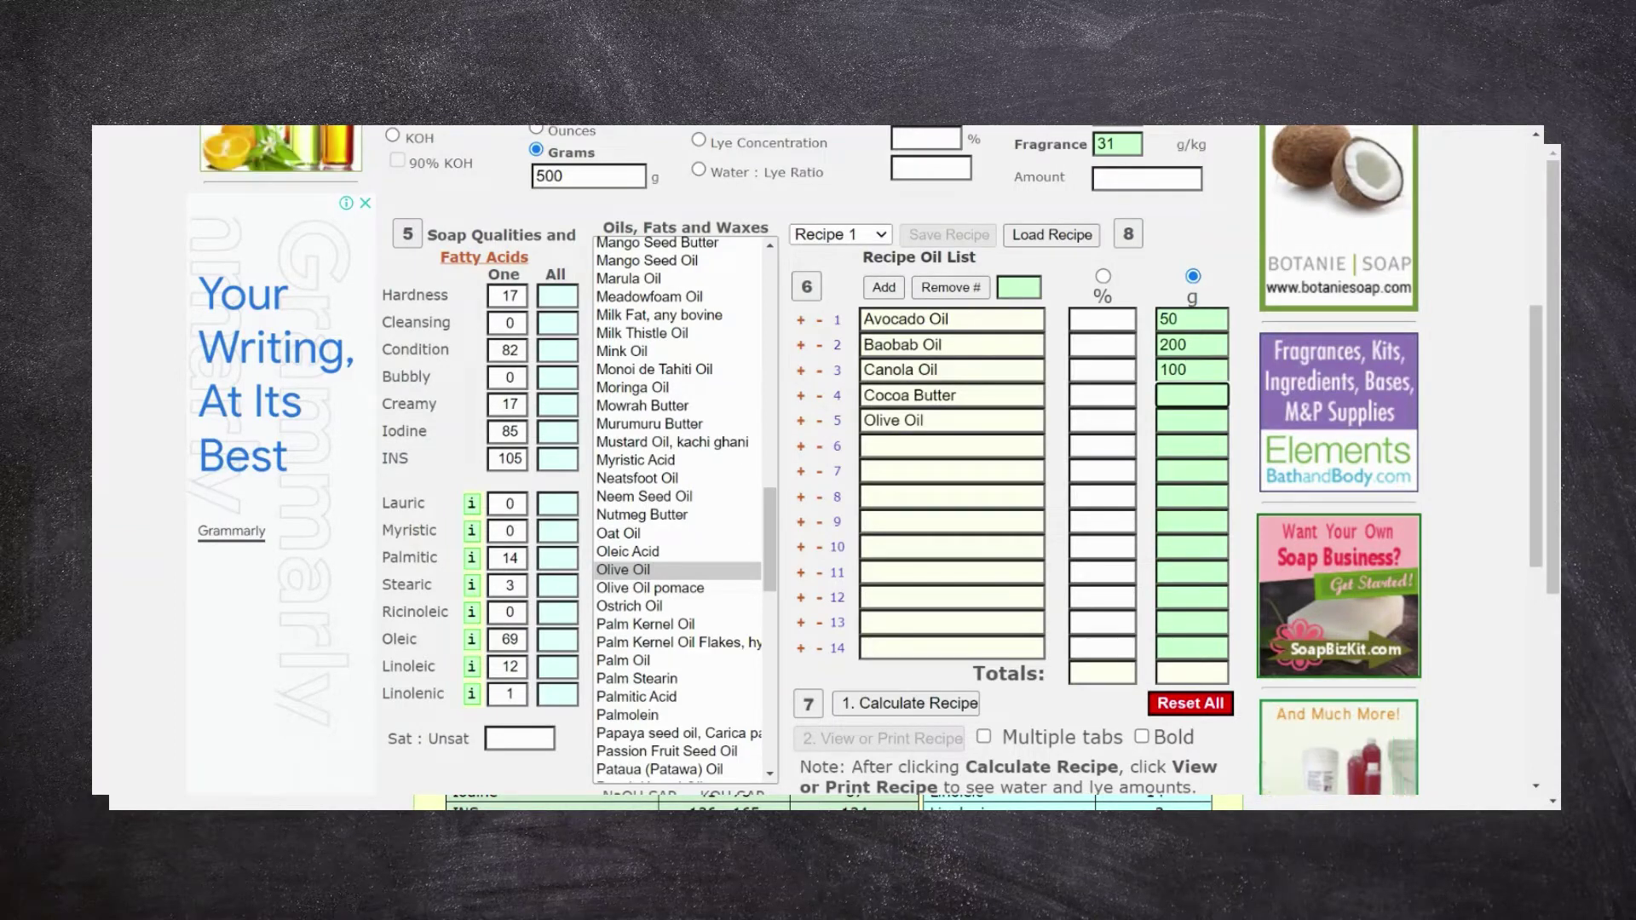
type("300")
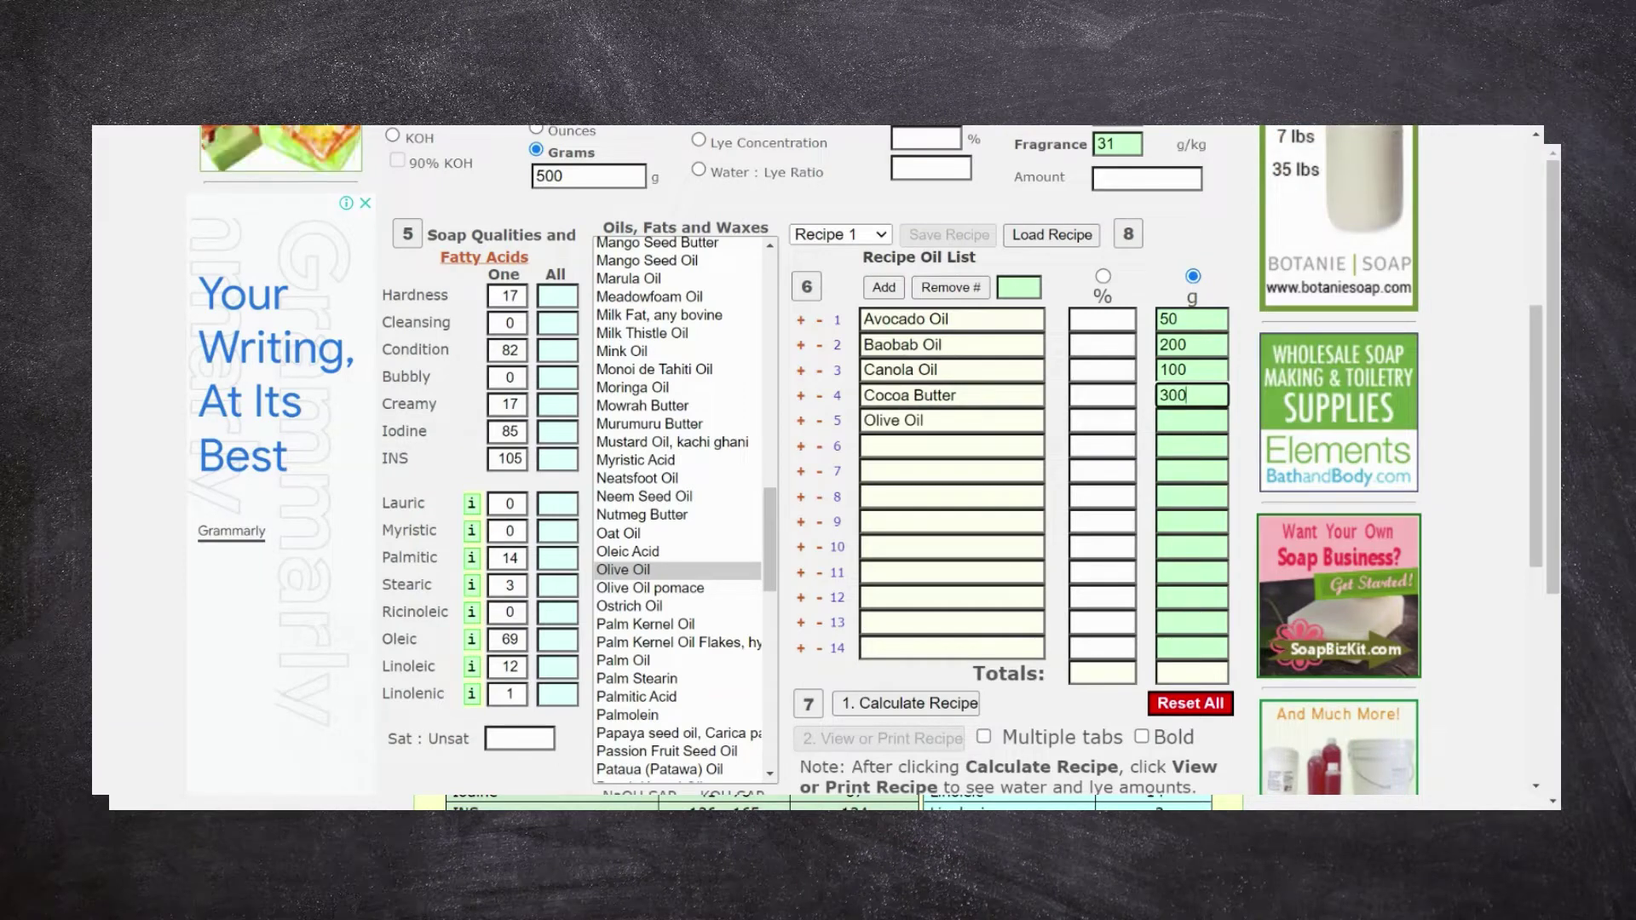
left_click(1191, 420)
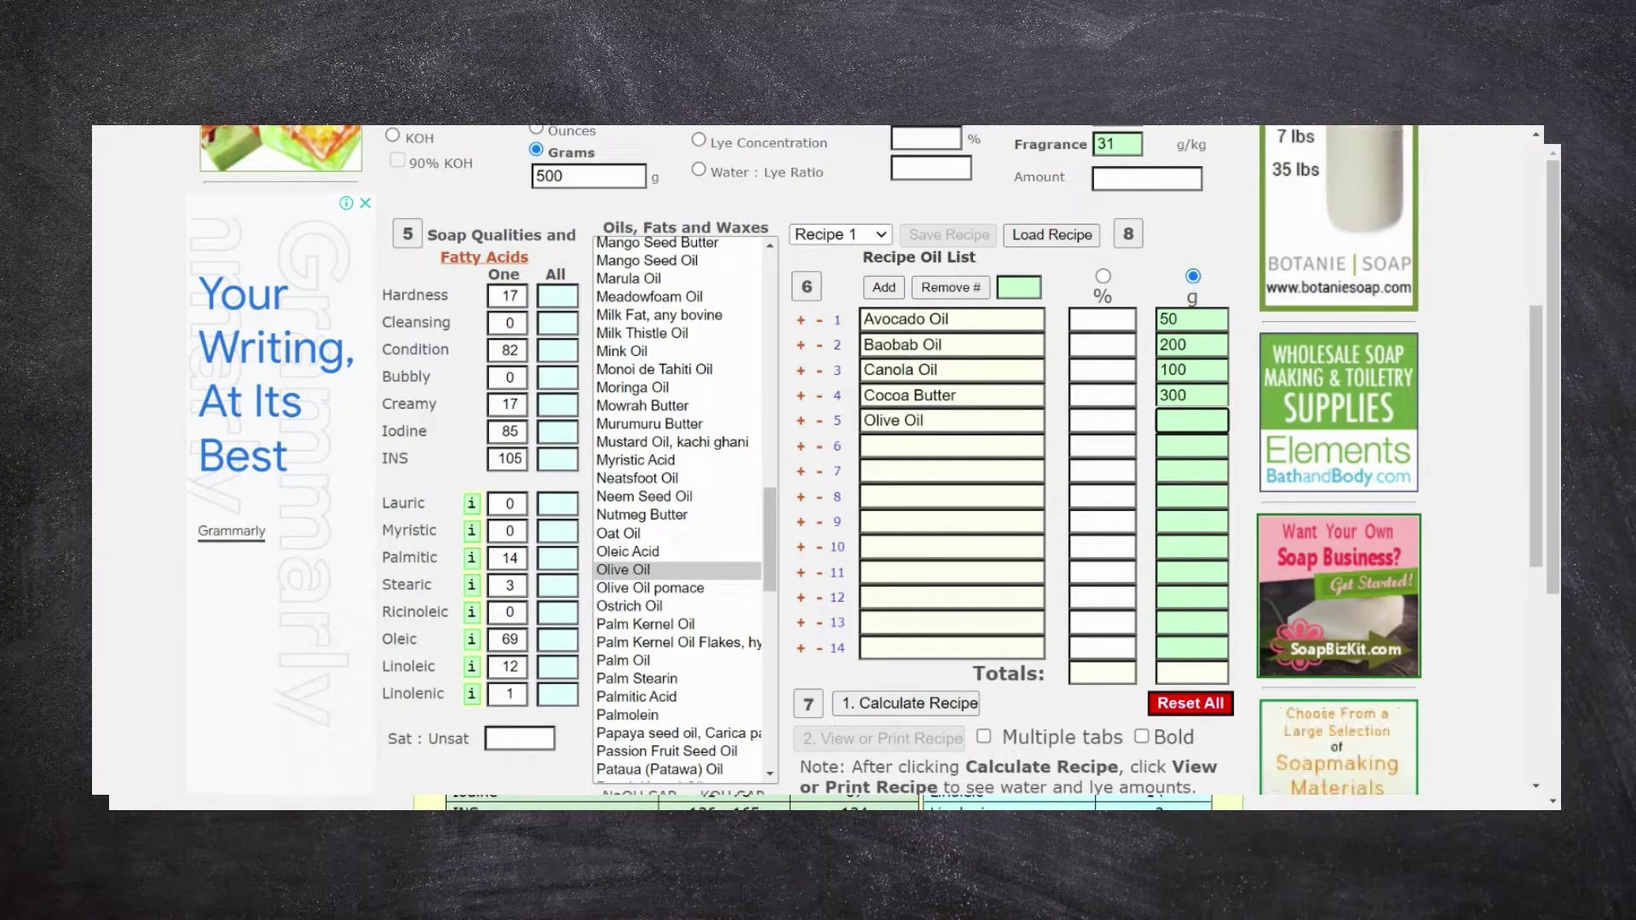
type("100")
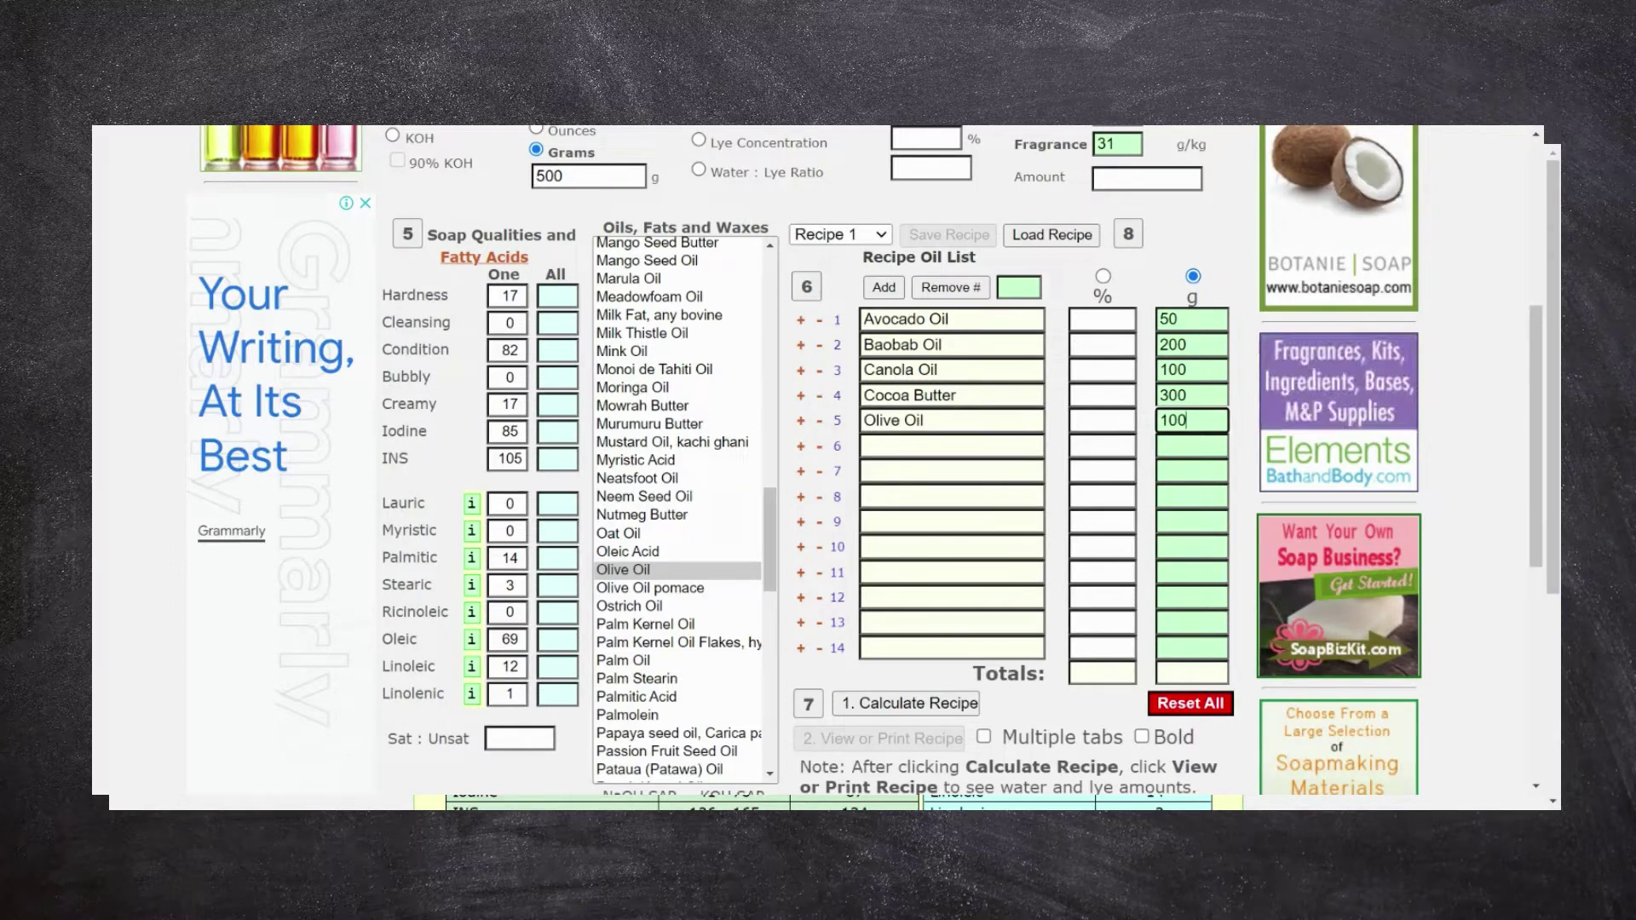
Calculate the recipe from the five entered oil weights
scroll(864, 460, "down", 1)
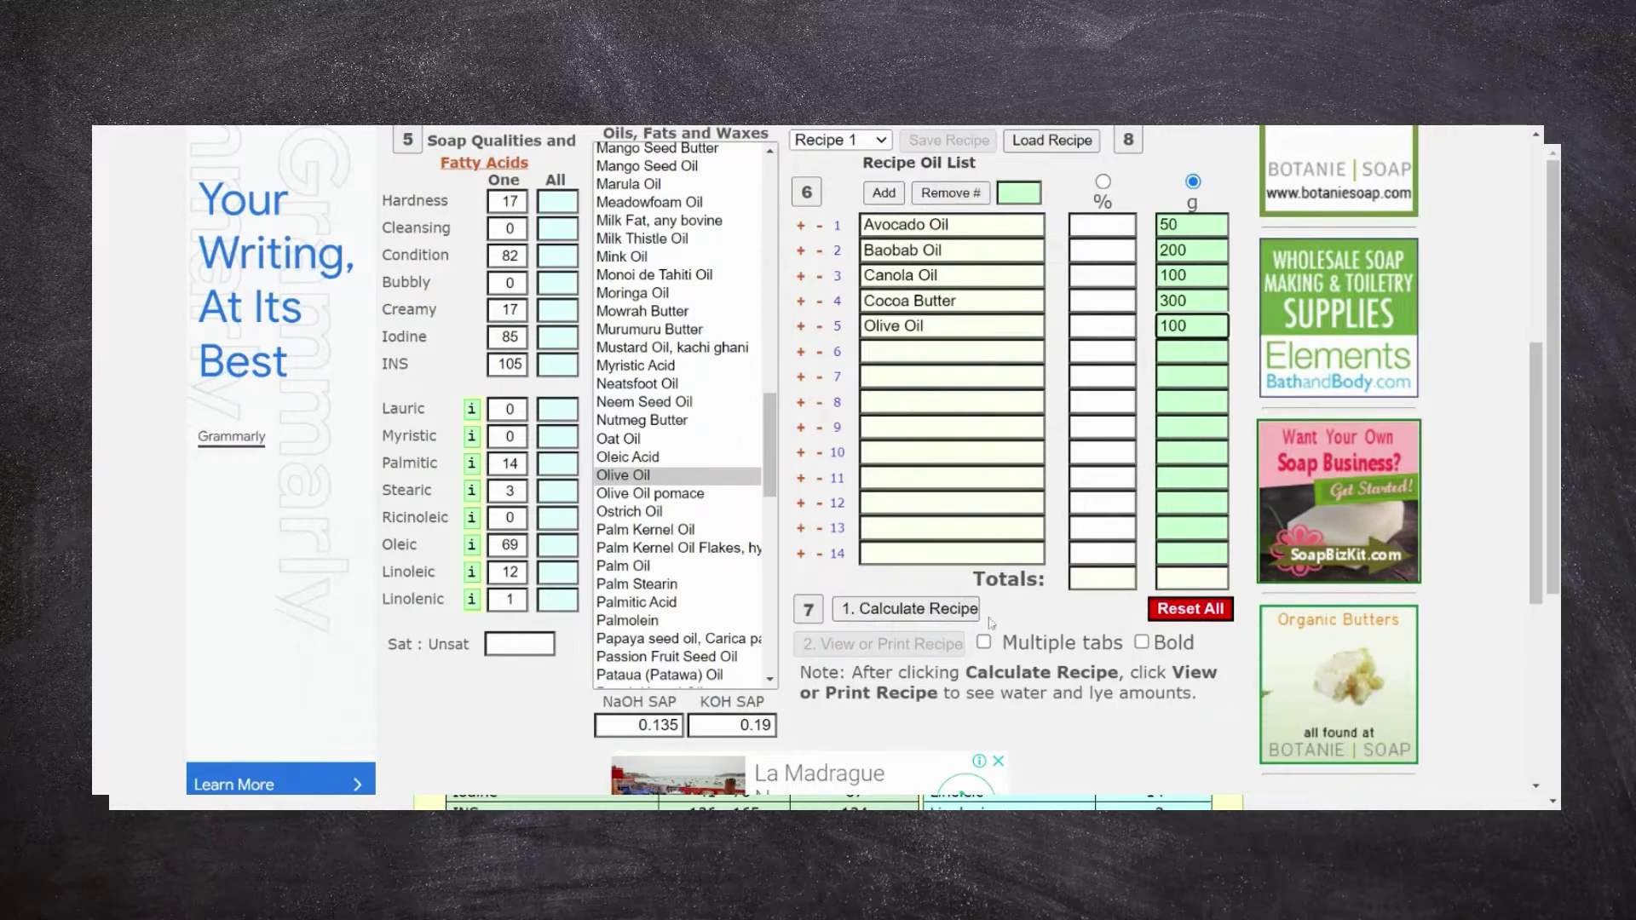
left_click(849, 619)
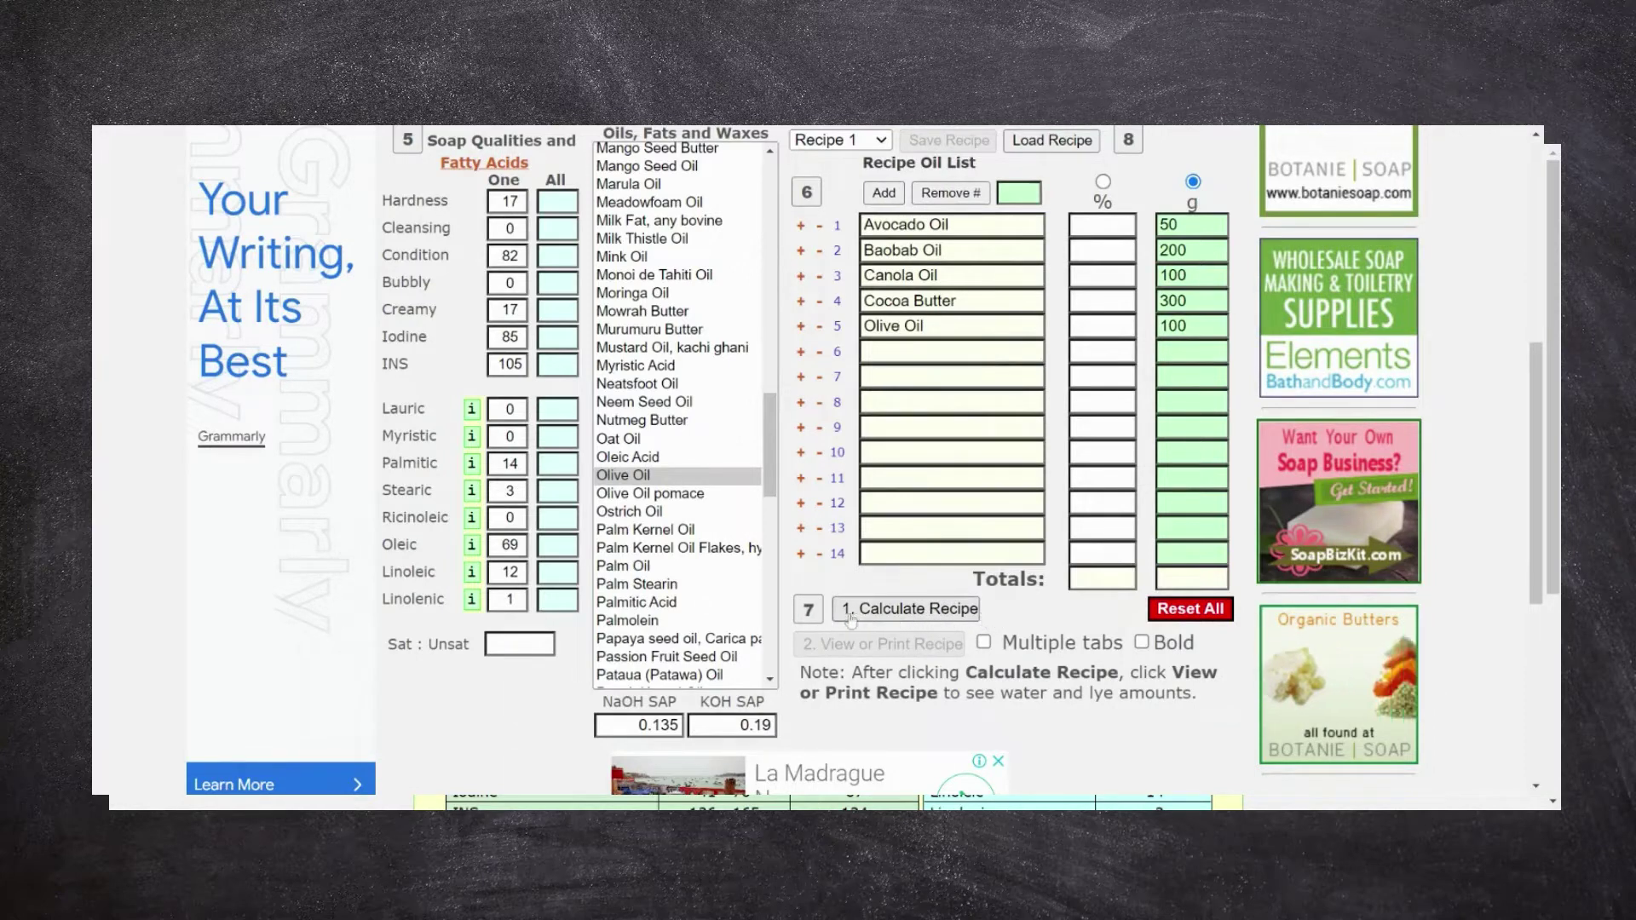
left_click(889, 612)
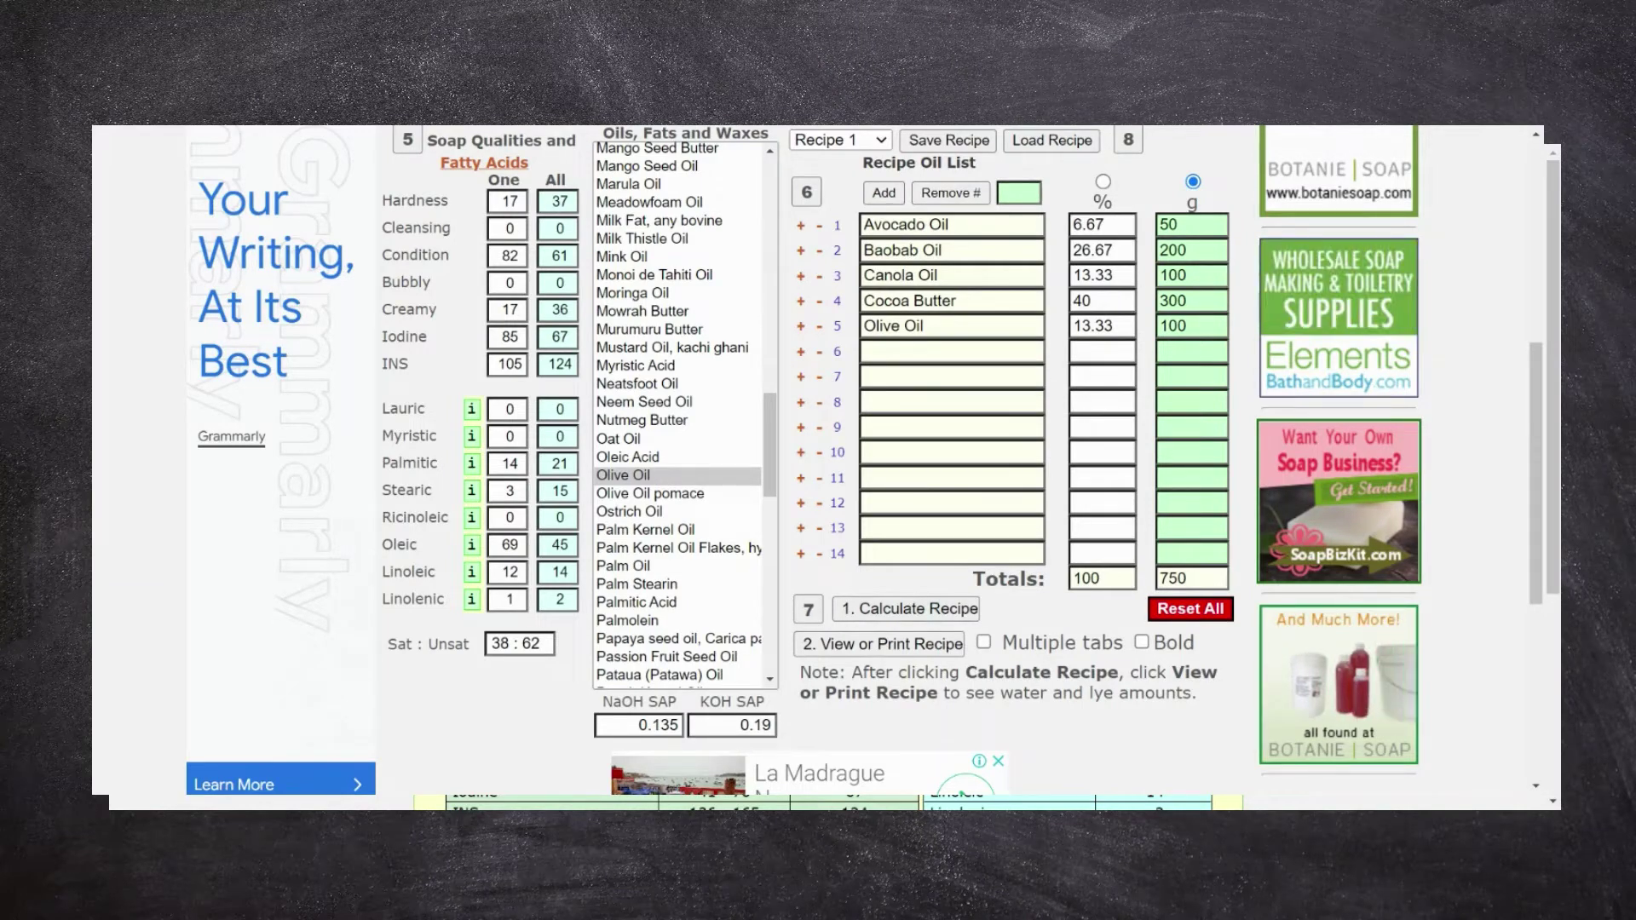
left_click(950, 611)
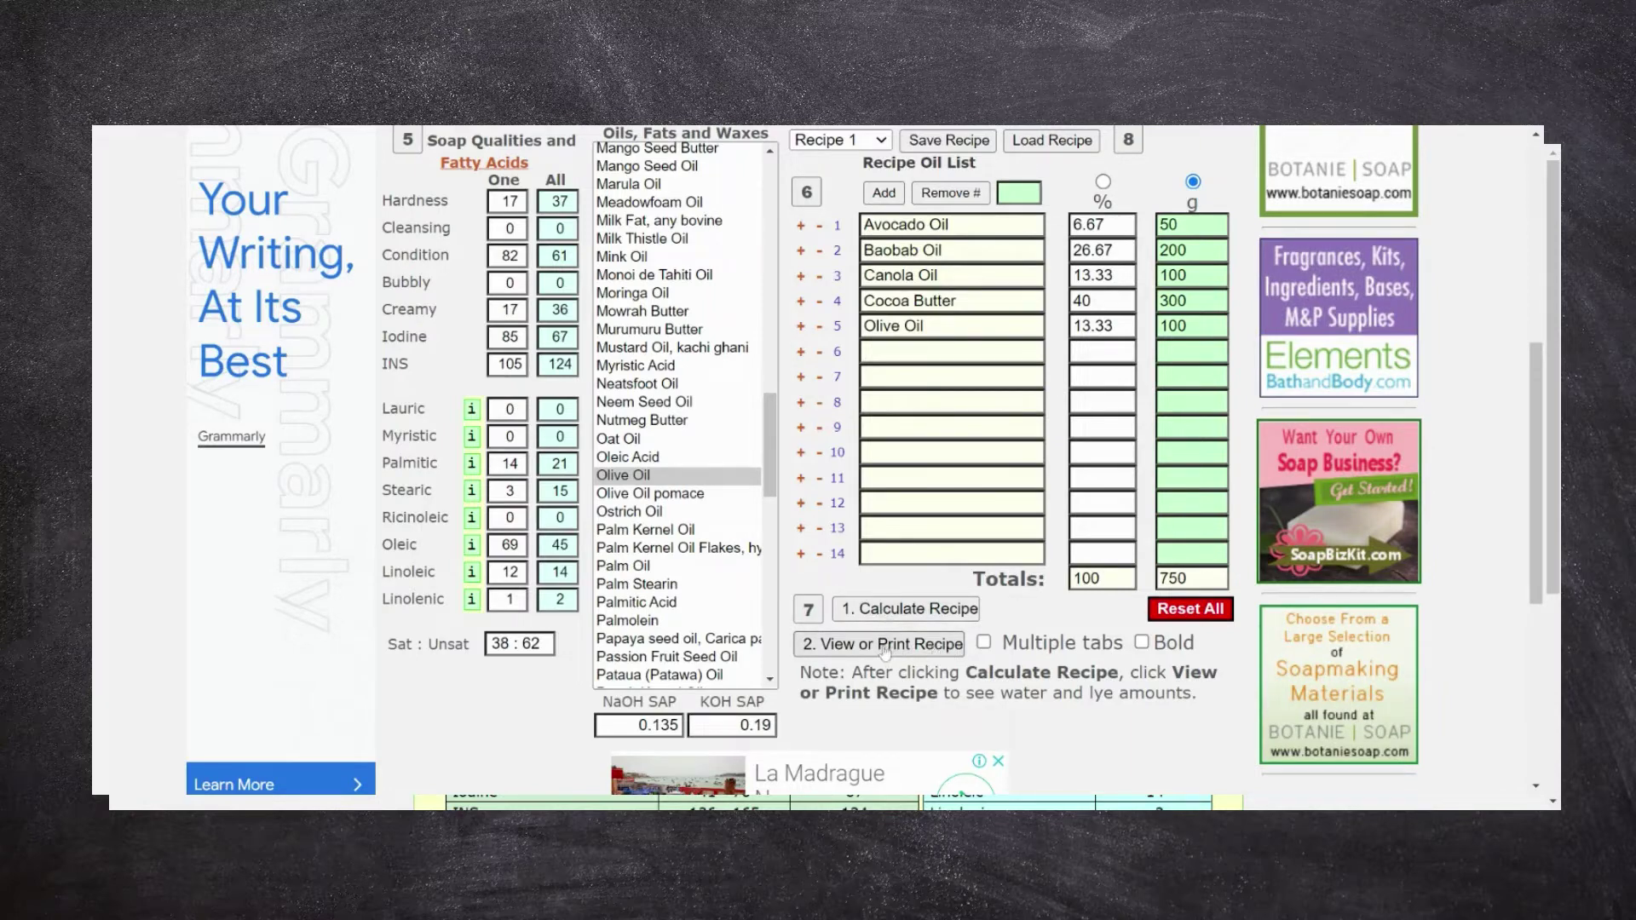
Turn on the Multiple tabs option for viewing the recipe, and try the Bold option but leave it off
left_click(985, 644)
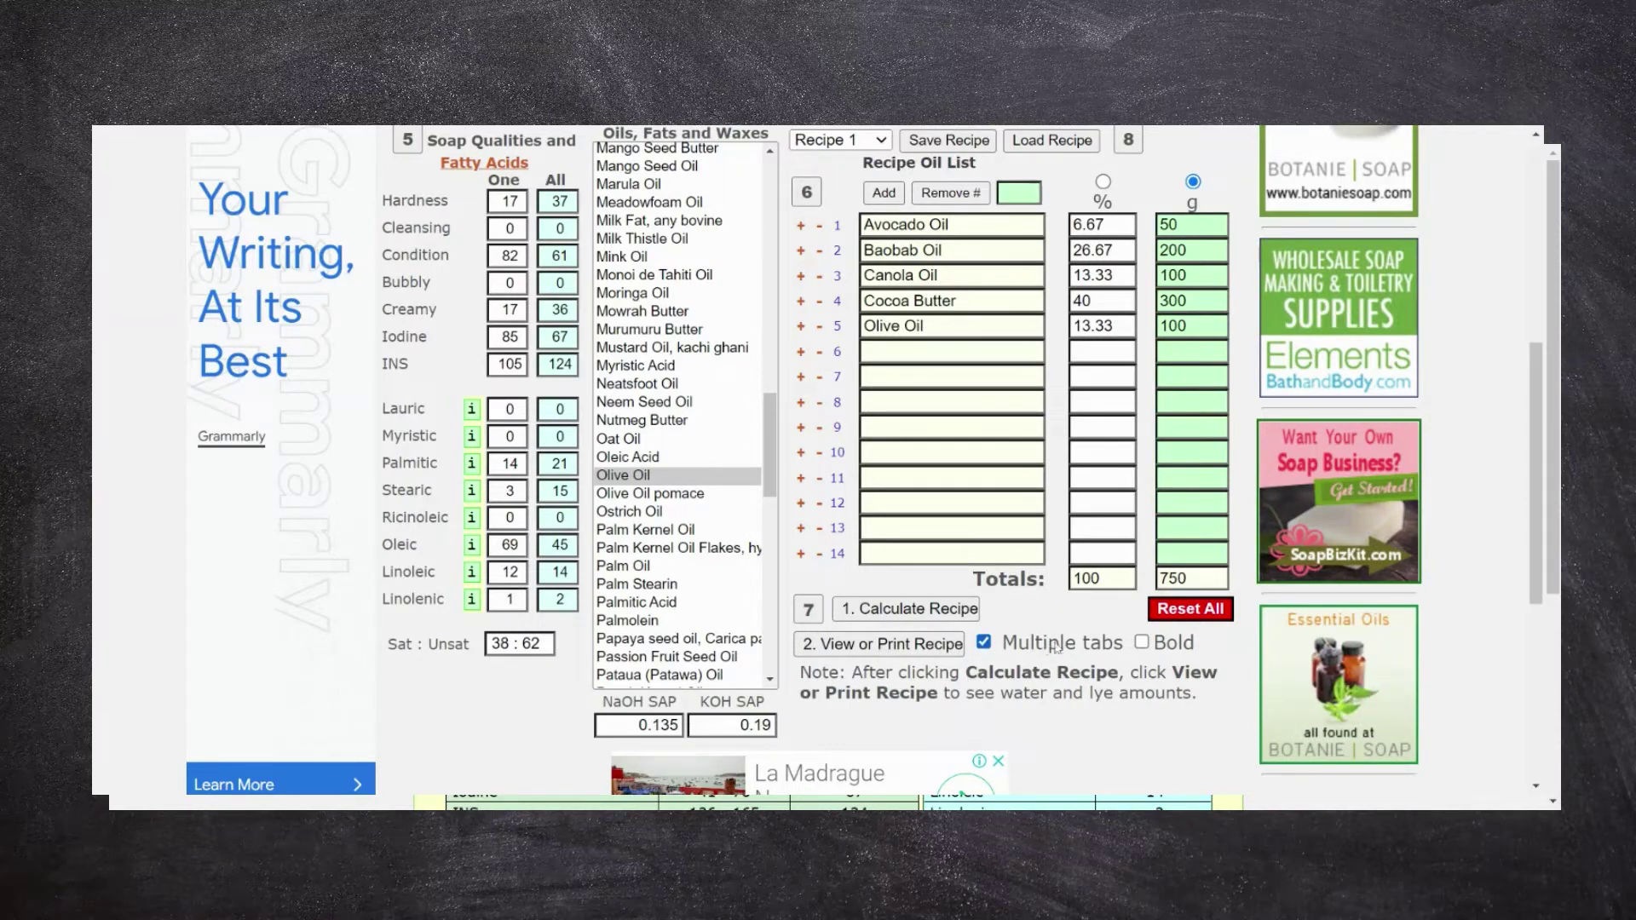
left_click(1142, 642)
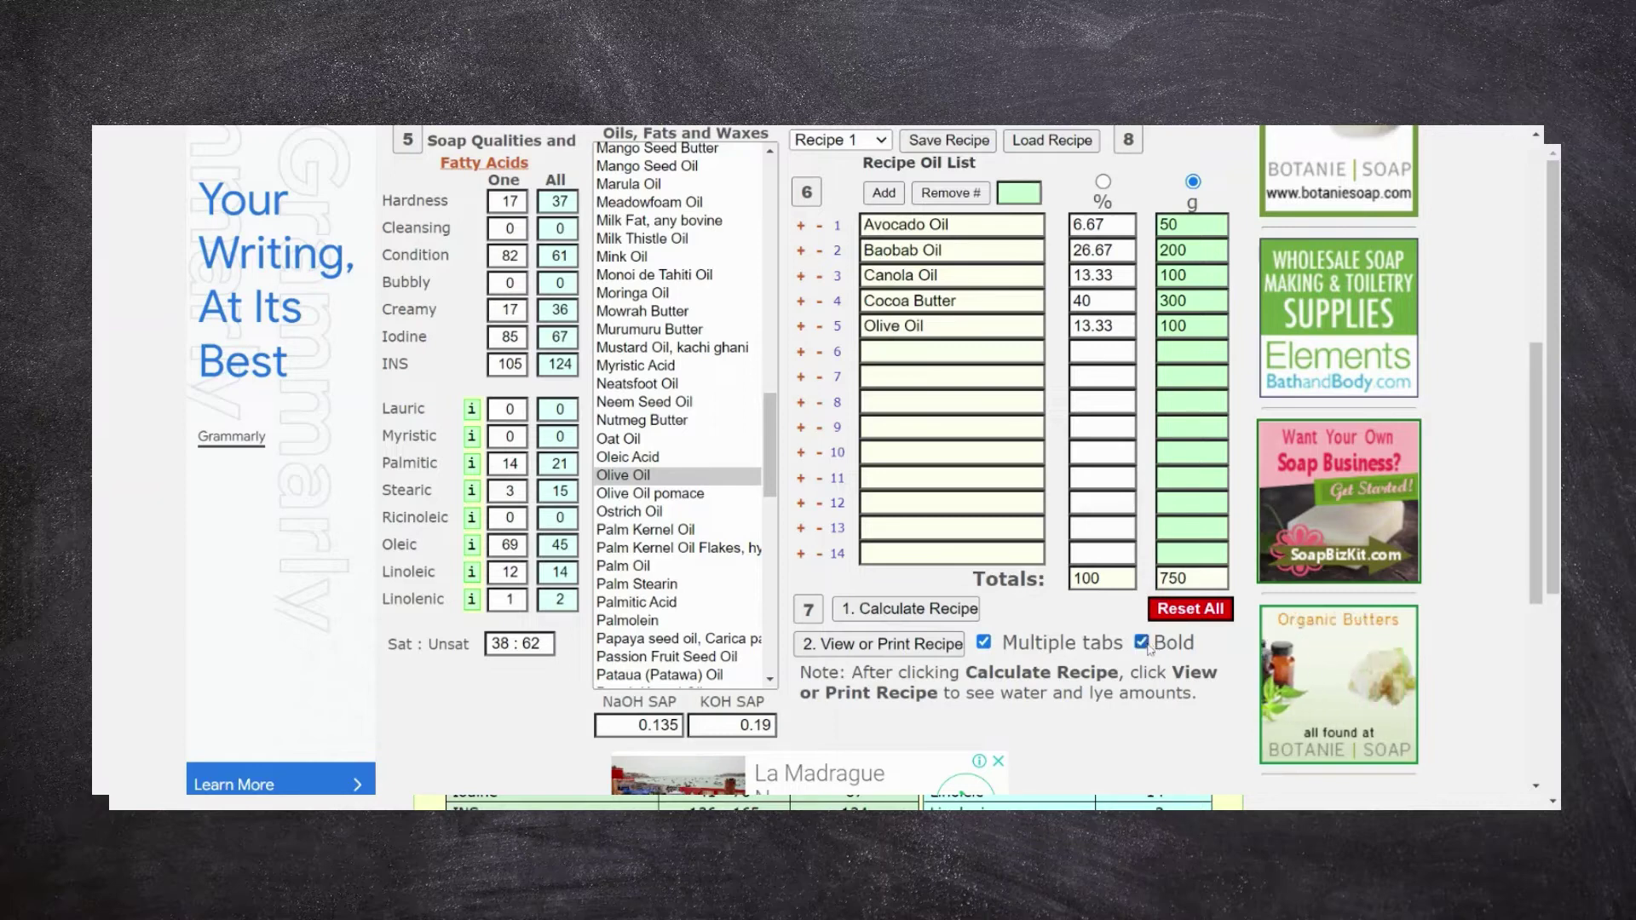
left_click(1143, 643)
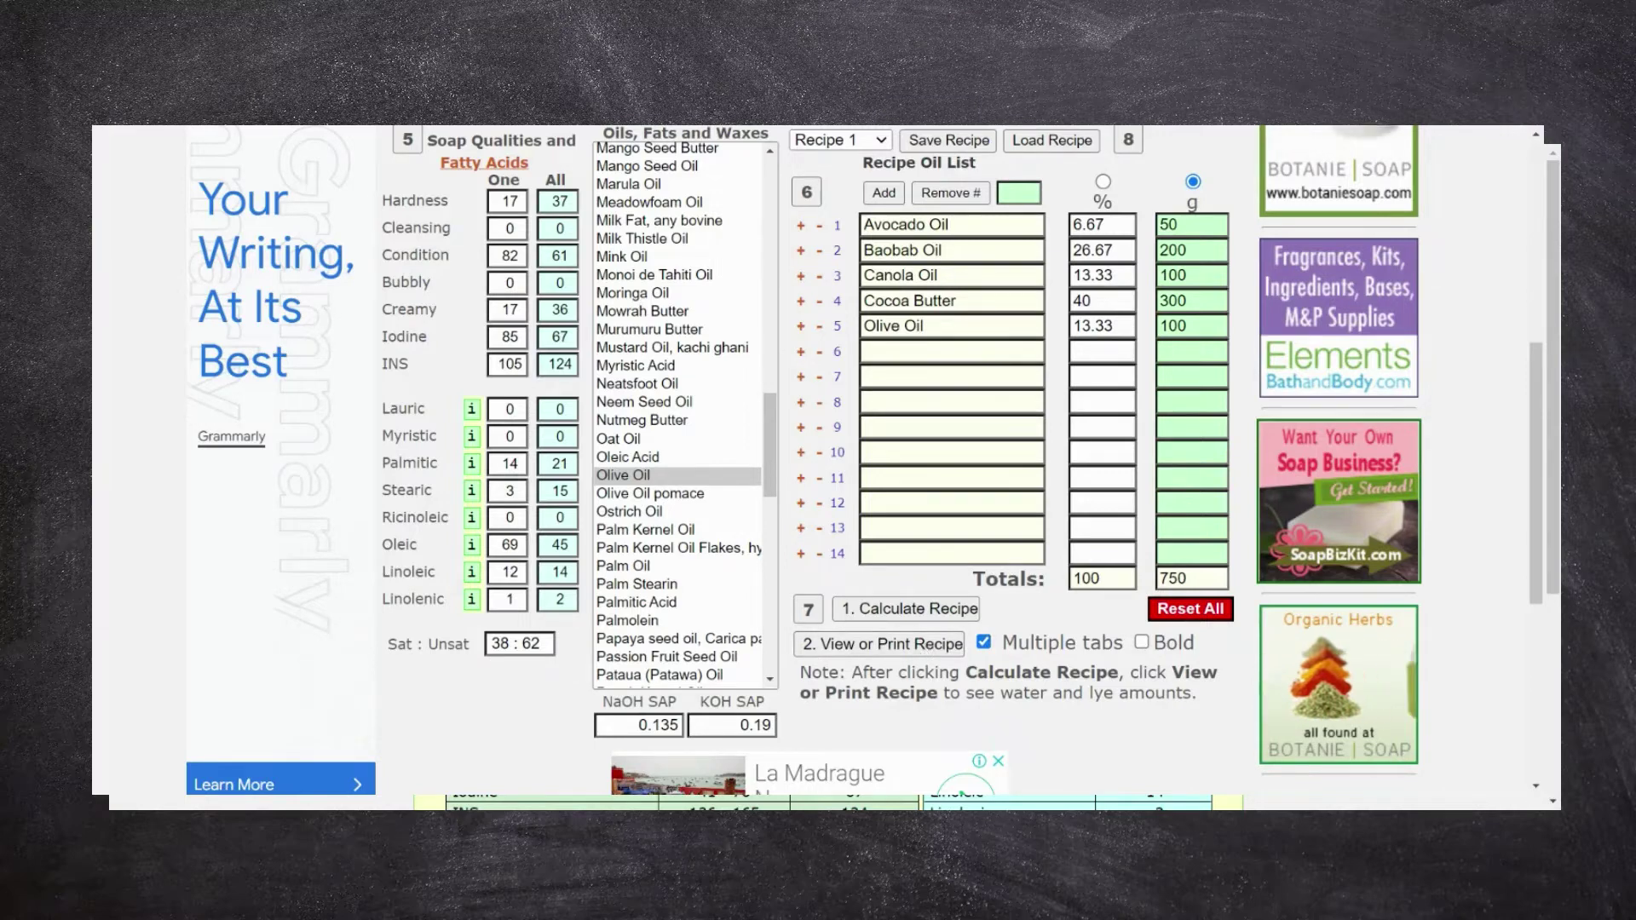
Read the note about viewing water and lye amounts, and review the calculator's settings and calculated oil list
left_click_drag(867, 672, 1192, 693)
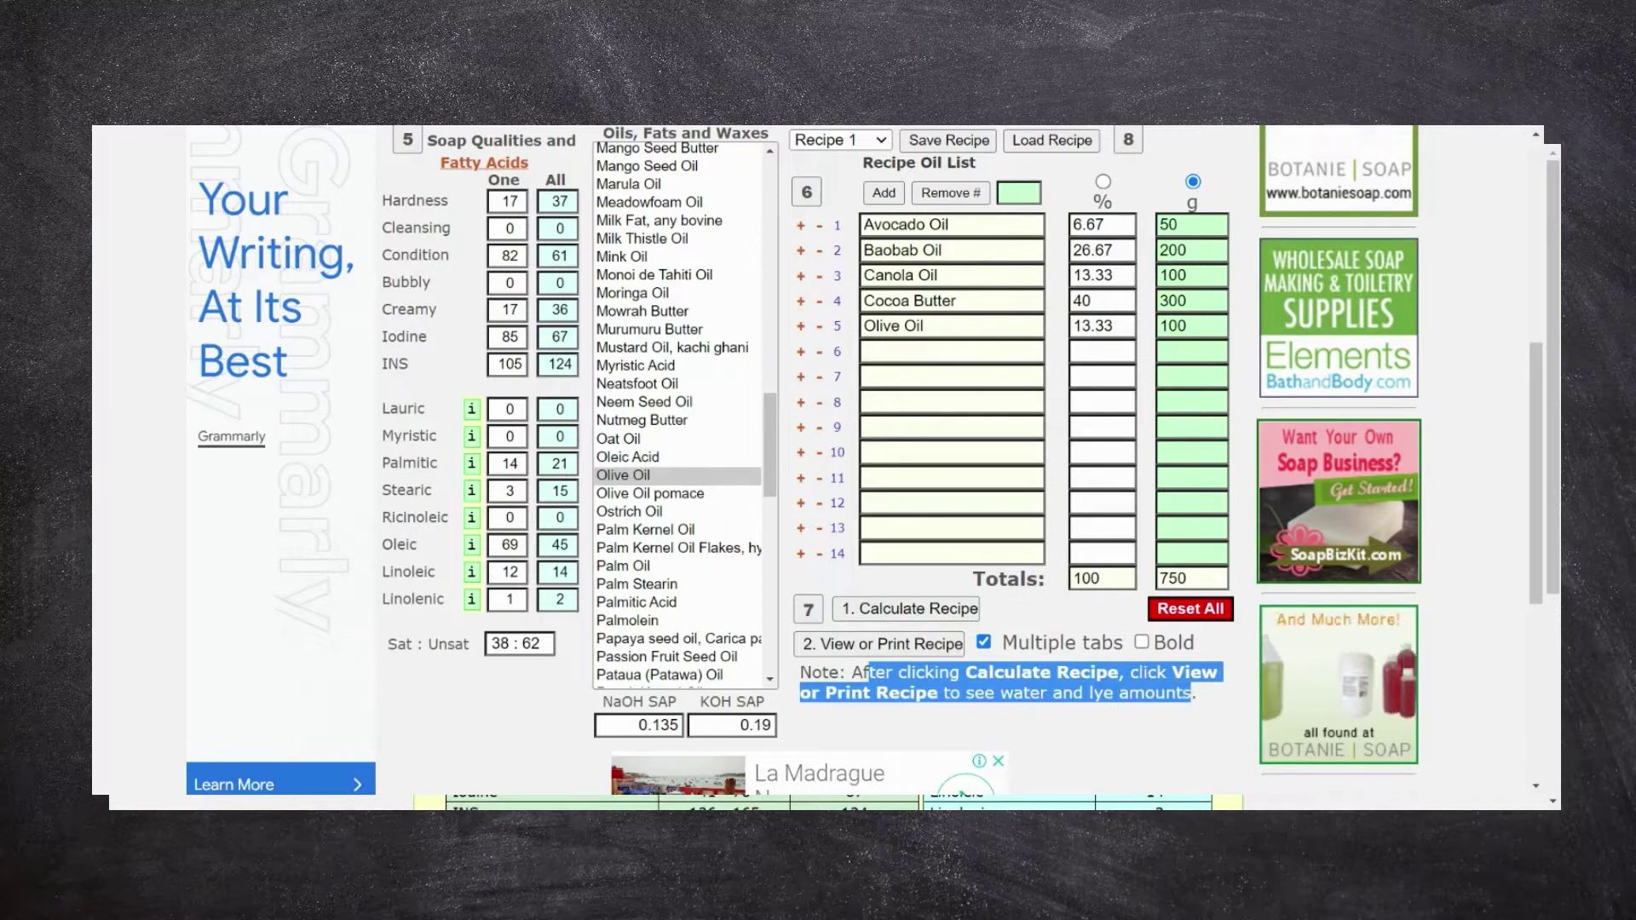
left_click(909, 723)
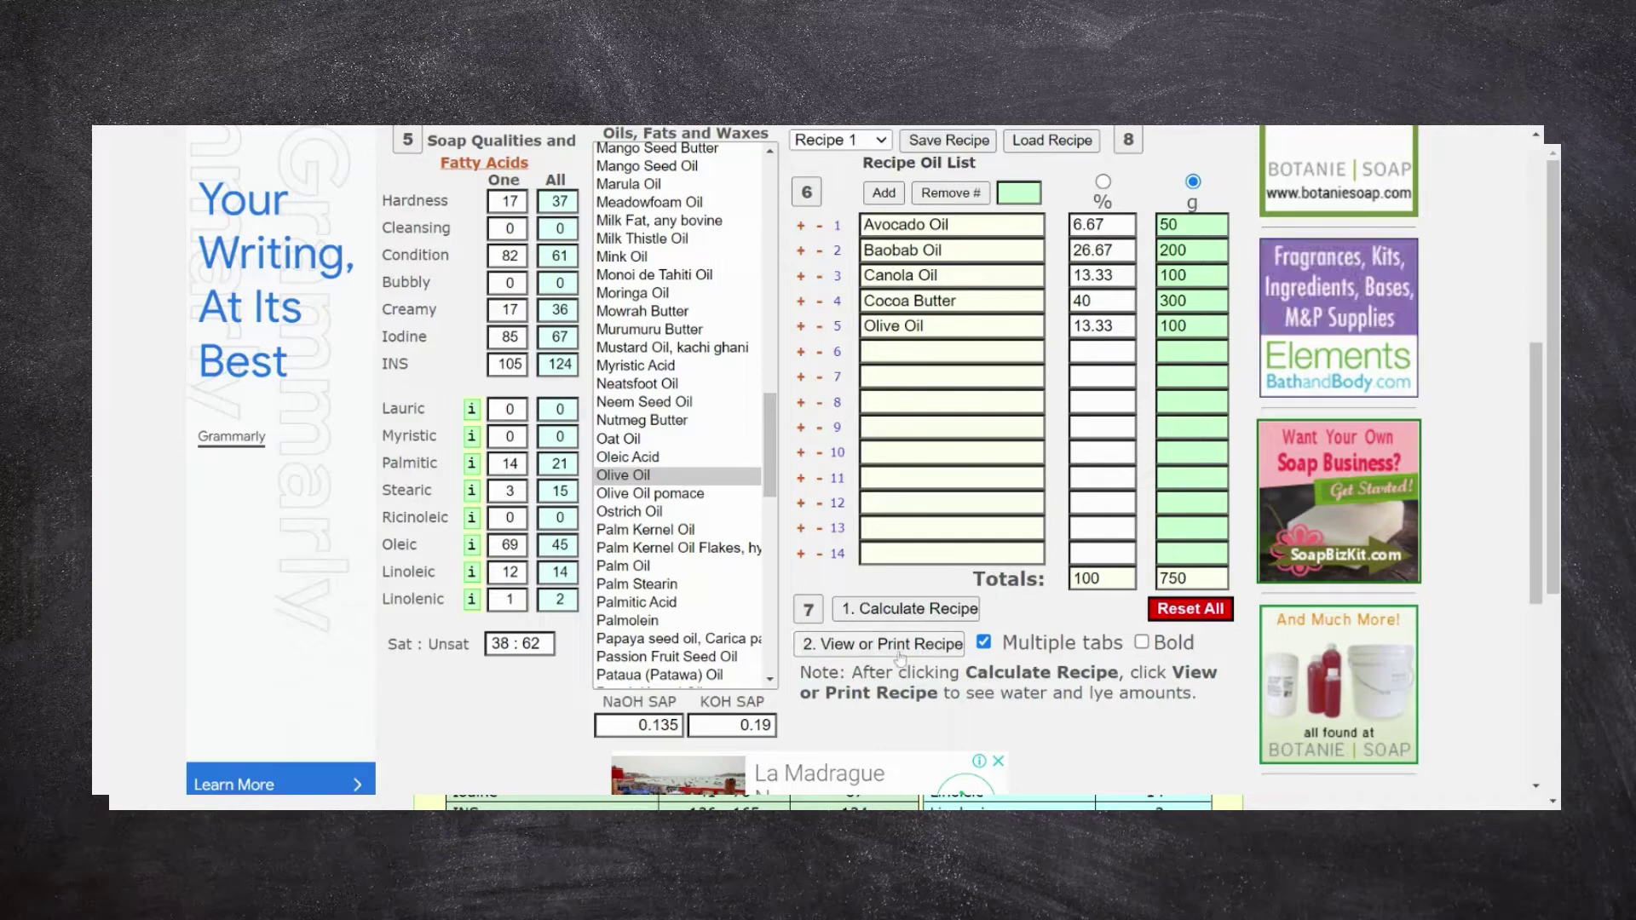
left_click_drag(1552, 211, 1557, 272)
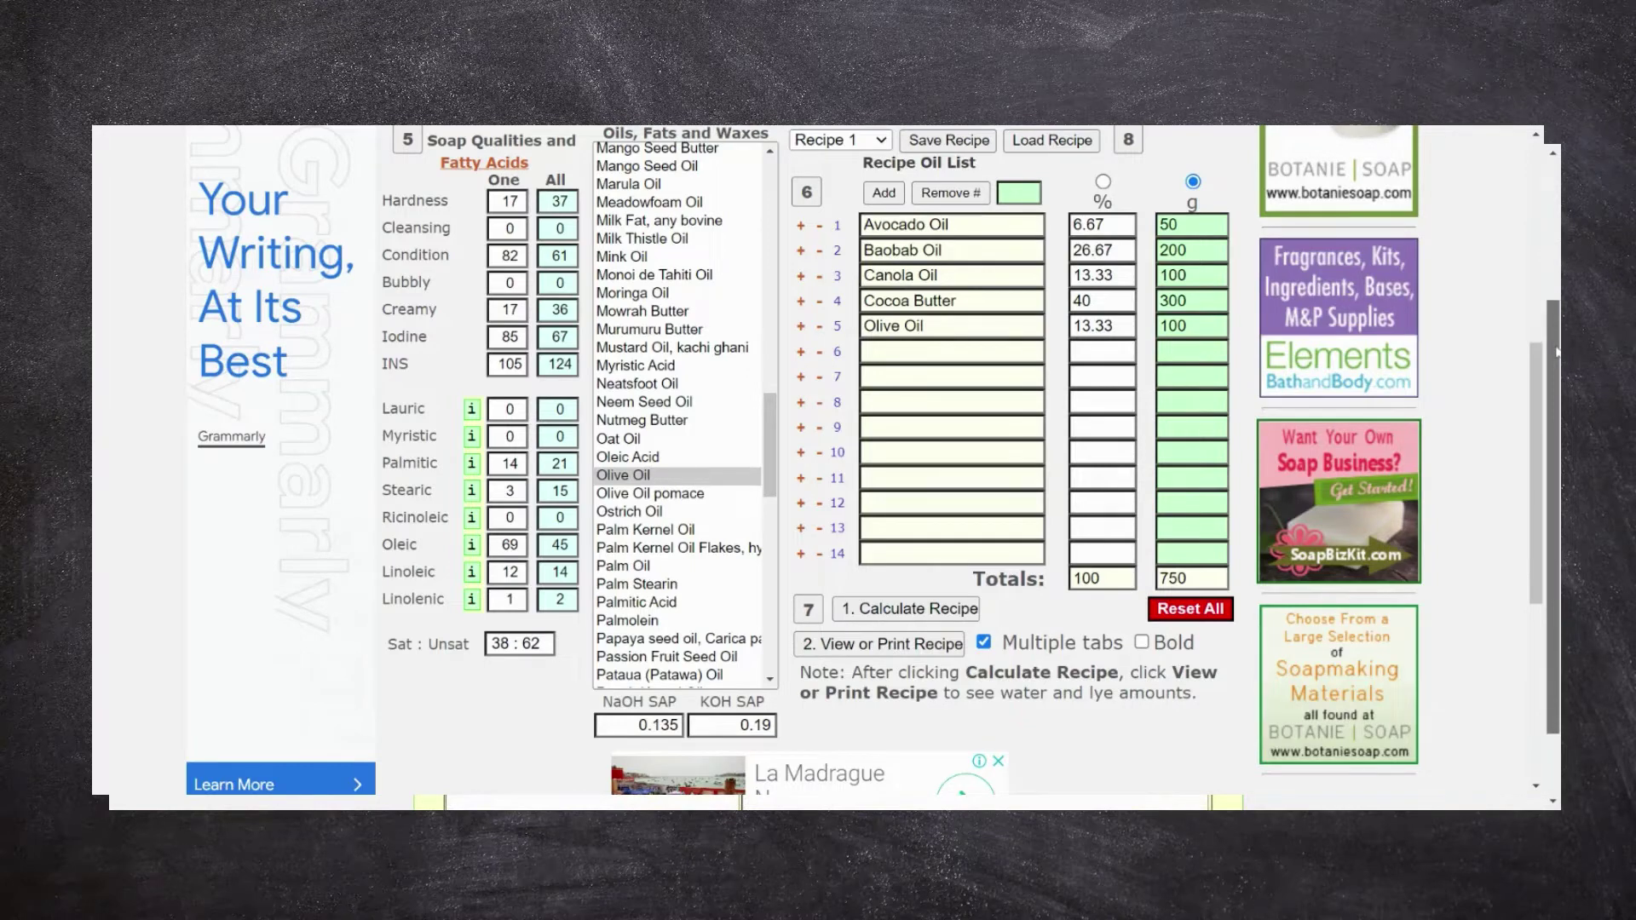
left_click_drag(1556, 352, 1559, 368)
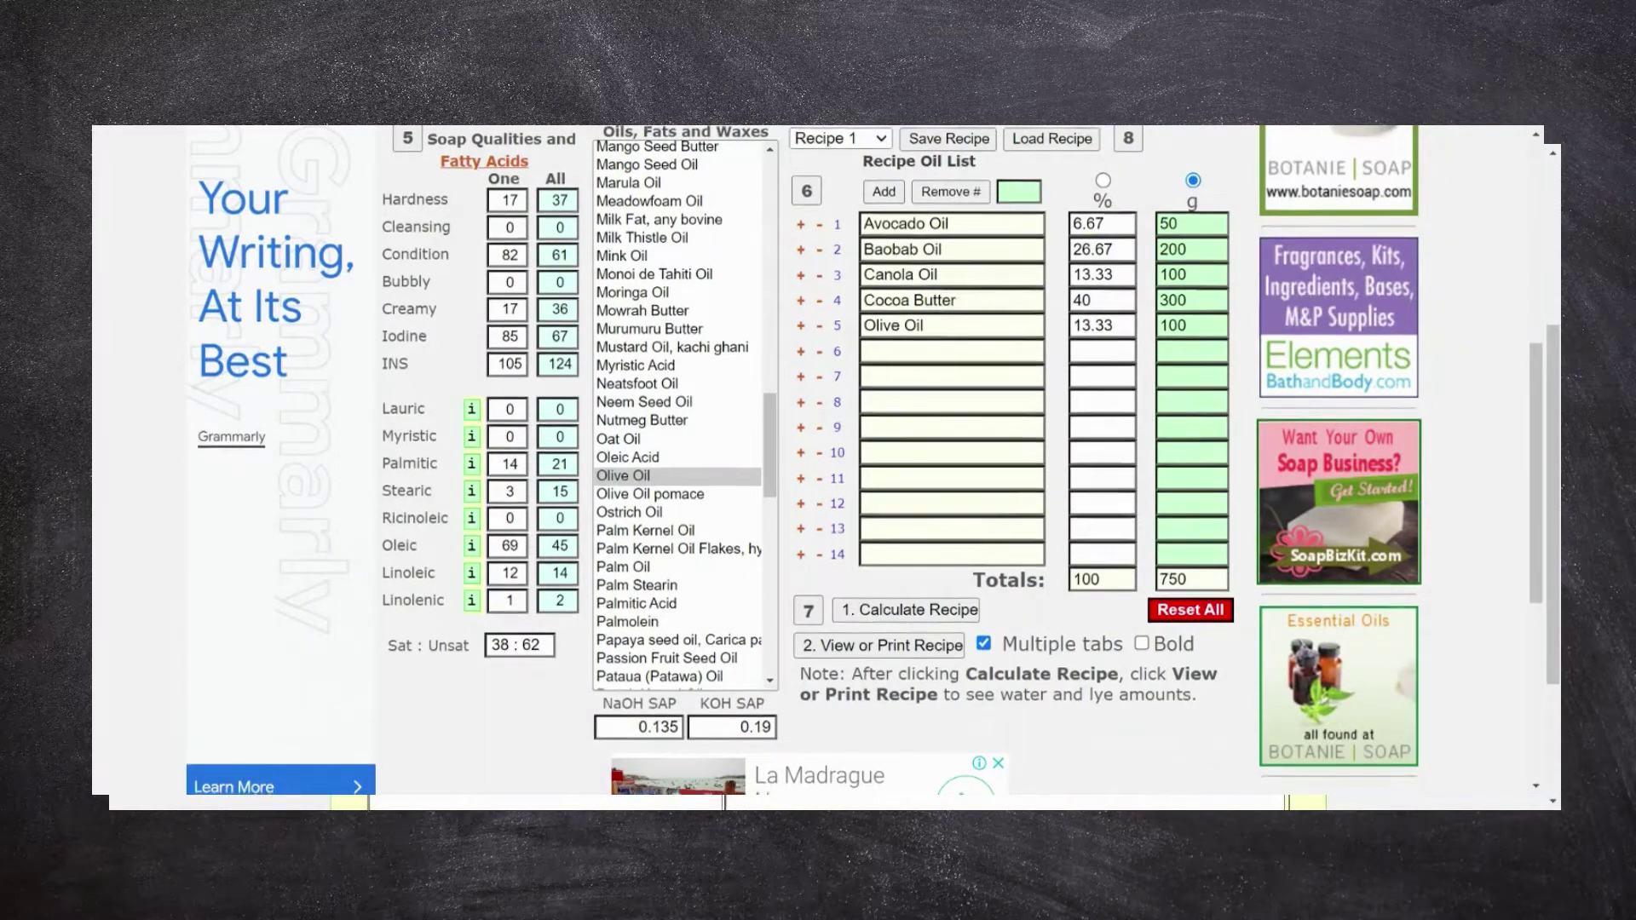
scroll(818, 460, "down", 3)
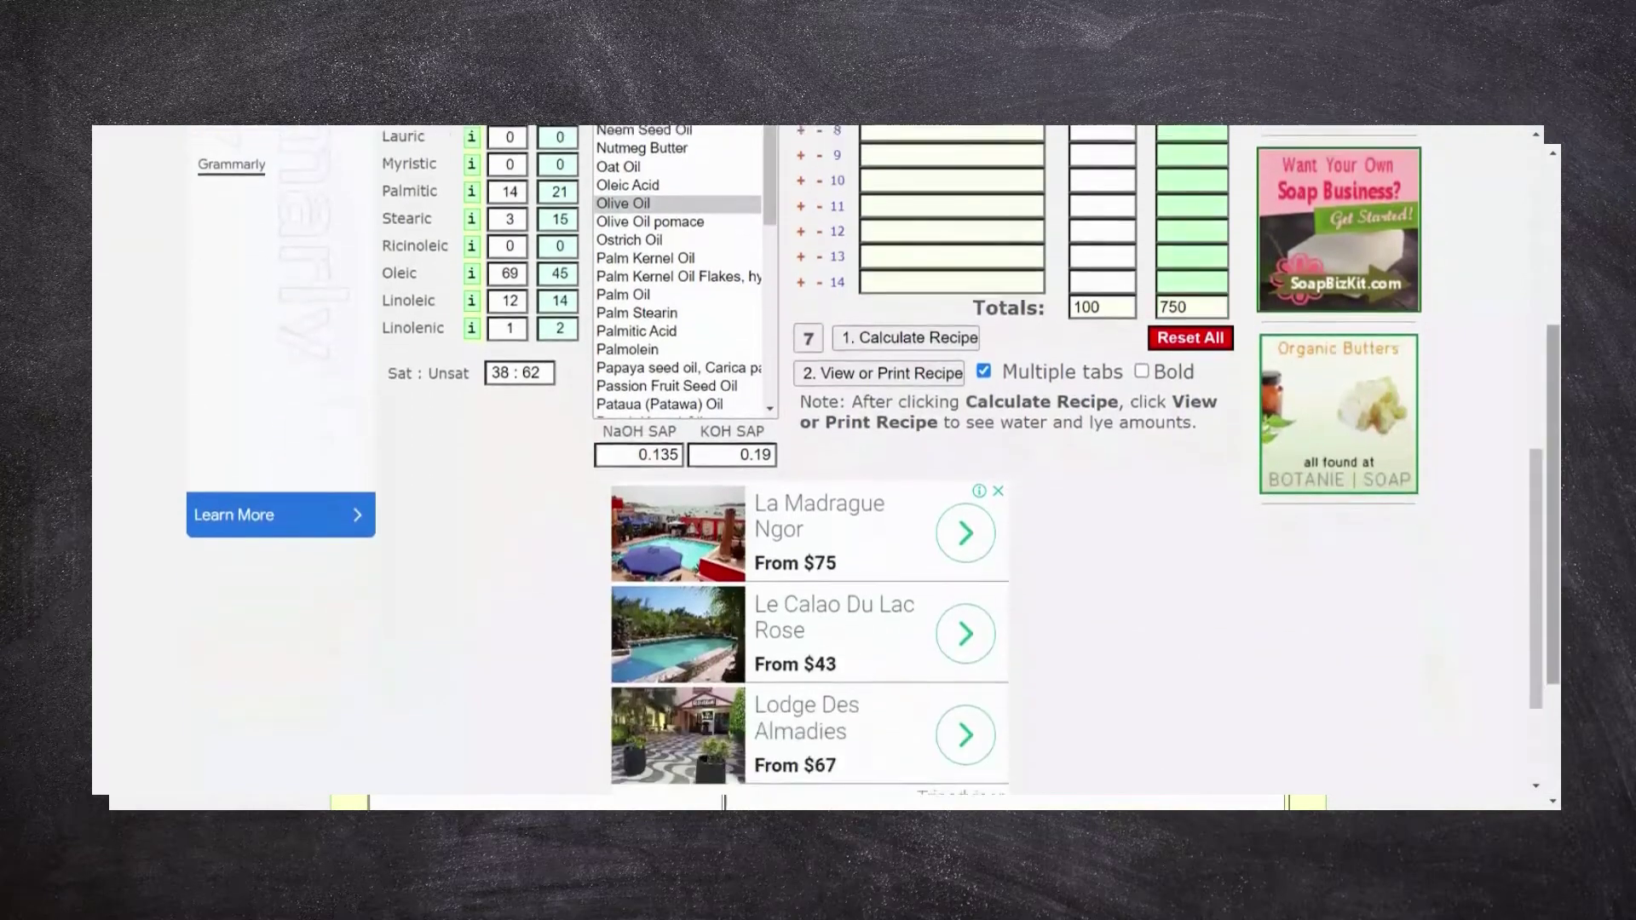
scroll(1022, 666, "up", 5)
scroll(1023, 665, "up", 3)
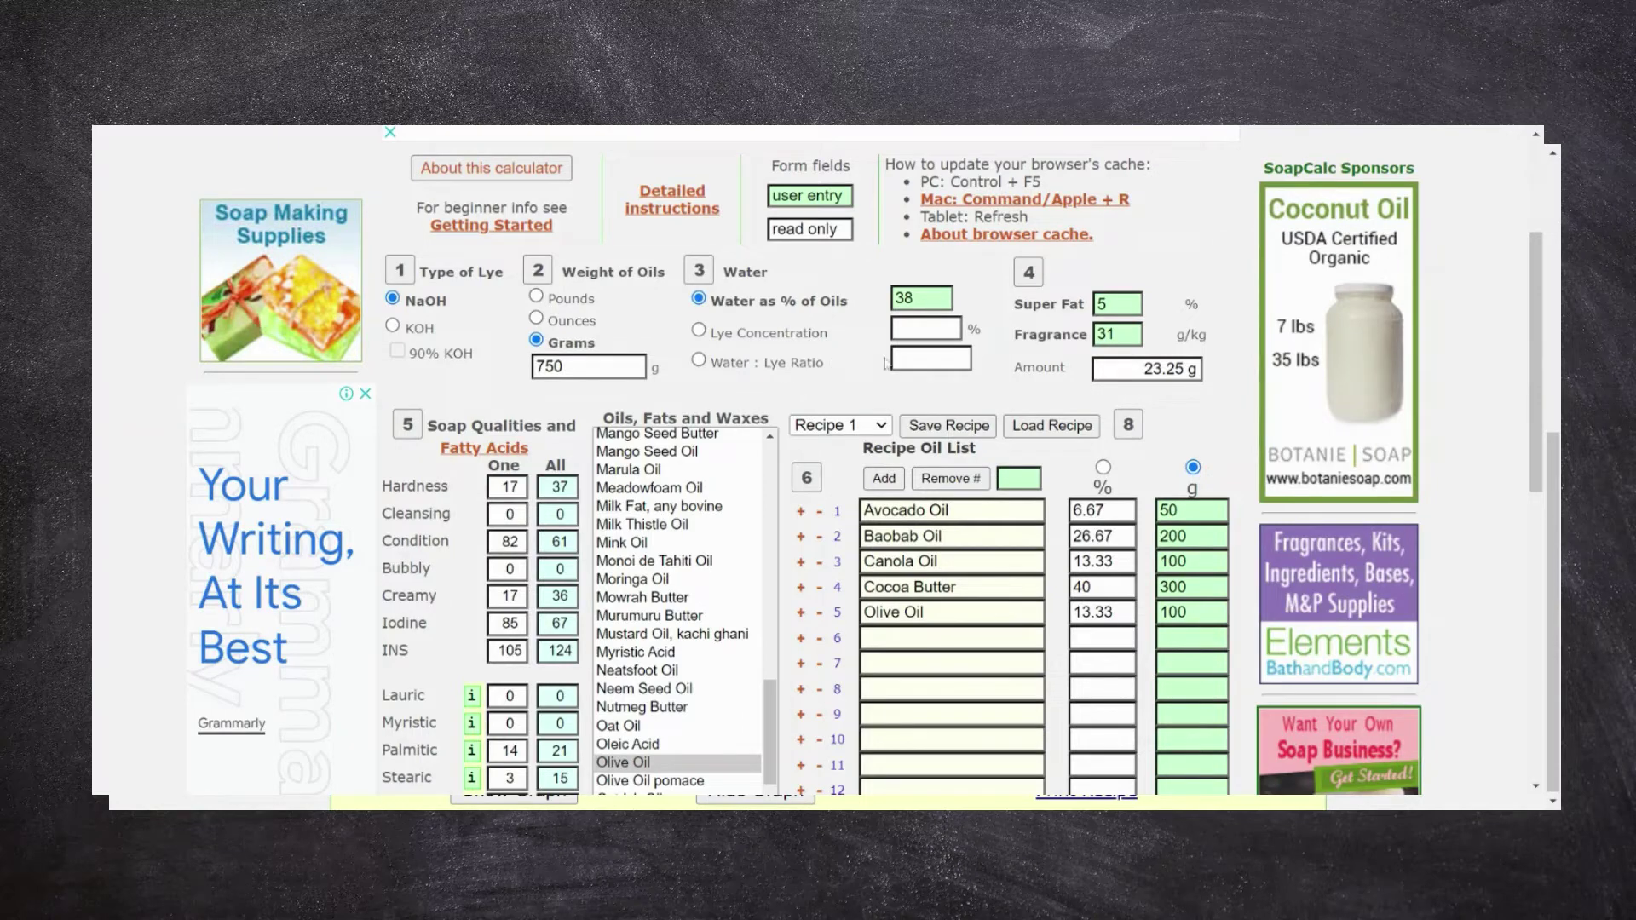
scroll(1002, 371, "down", 3)
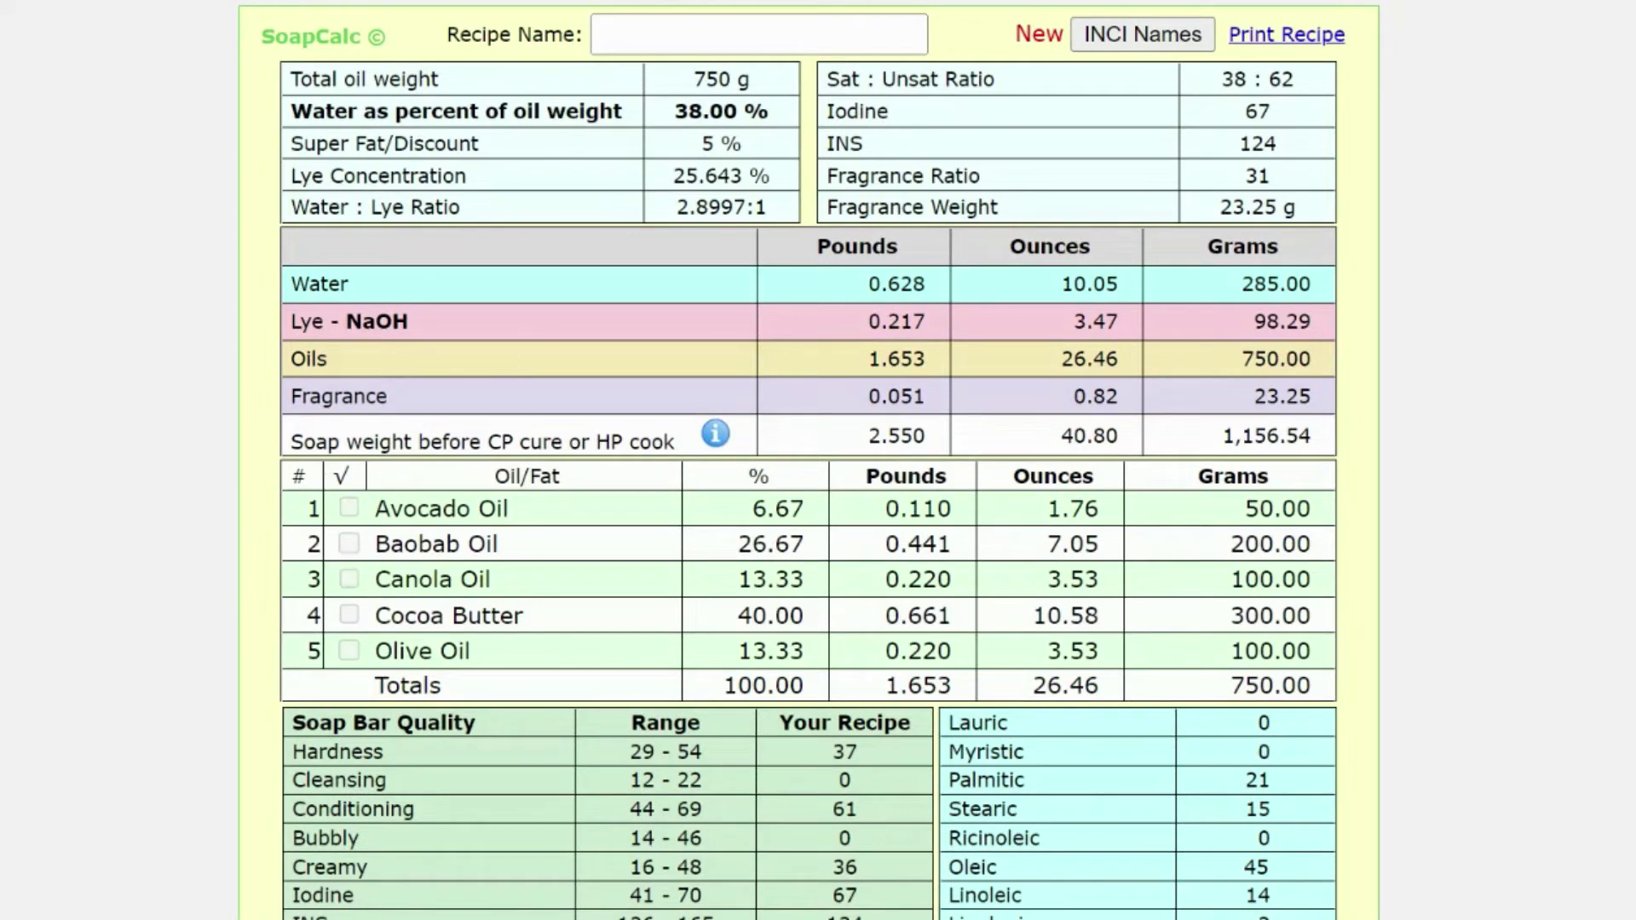
Examine the recipe sheet's summary values, from total oil weight, water percentage and lye concentration to the saturation ratio, fragrance ratio and fragrance weight
key("shift+End")
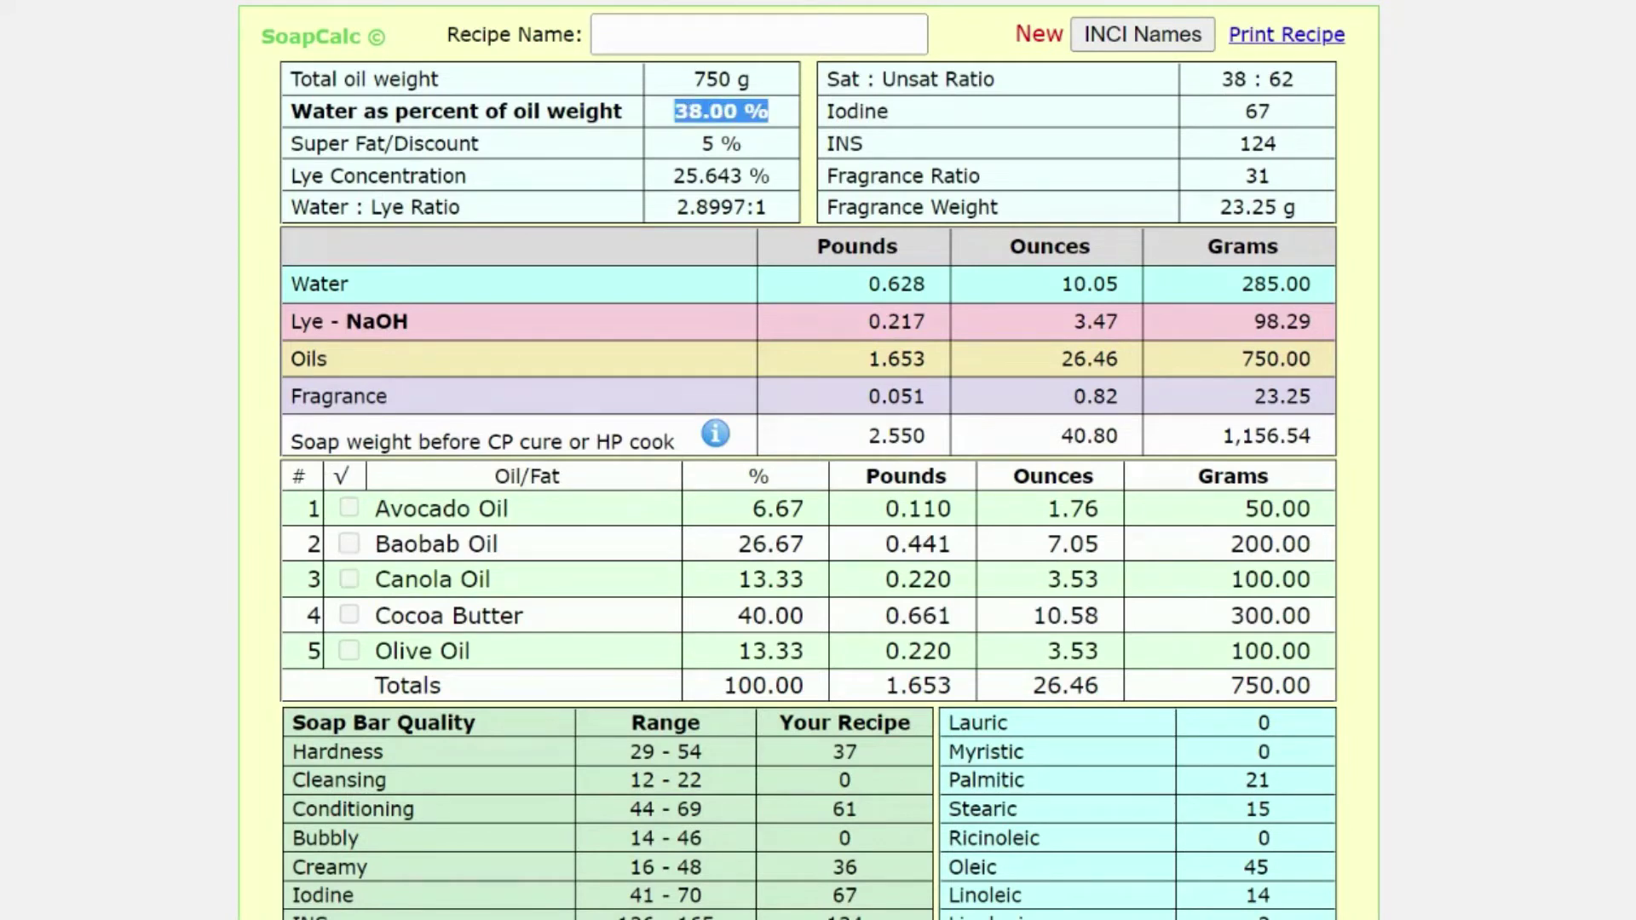
left_click(750, 81)
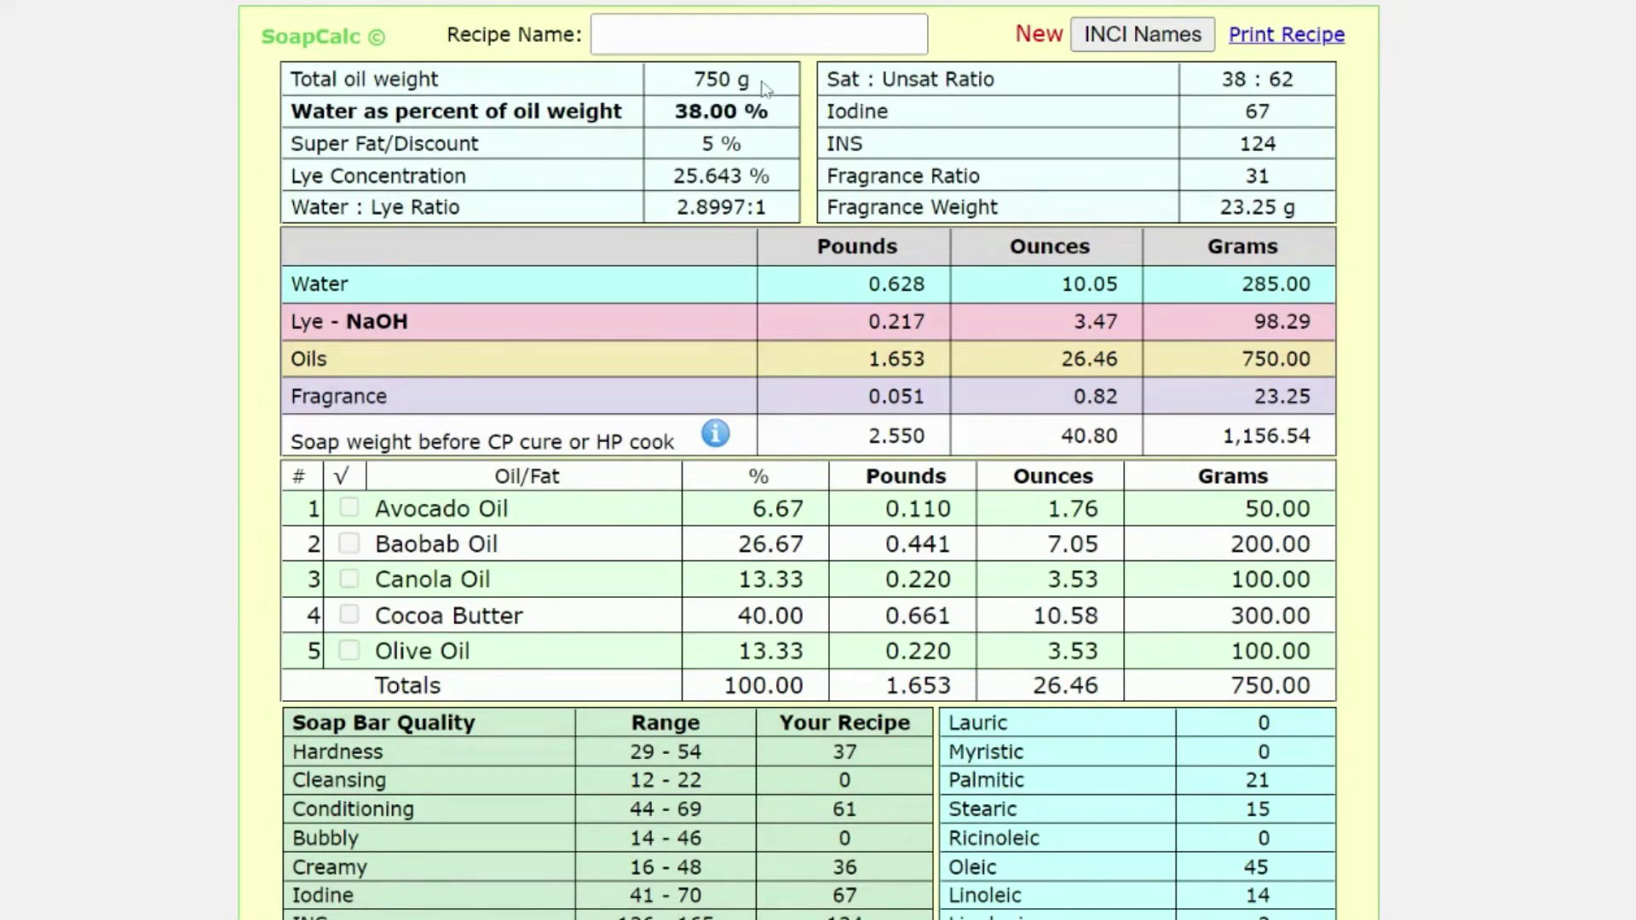
key("shift+Home")
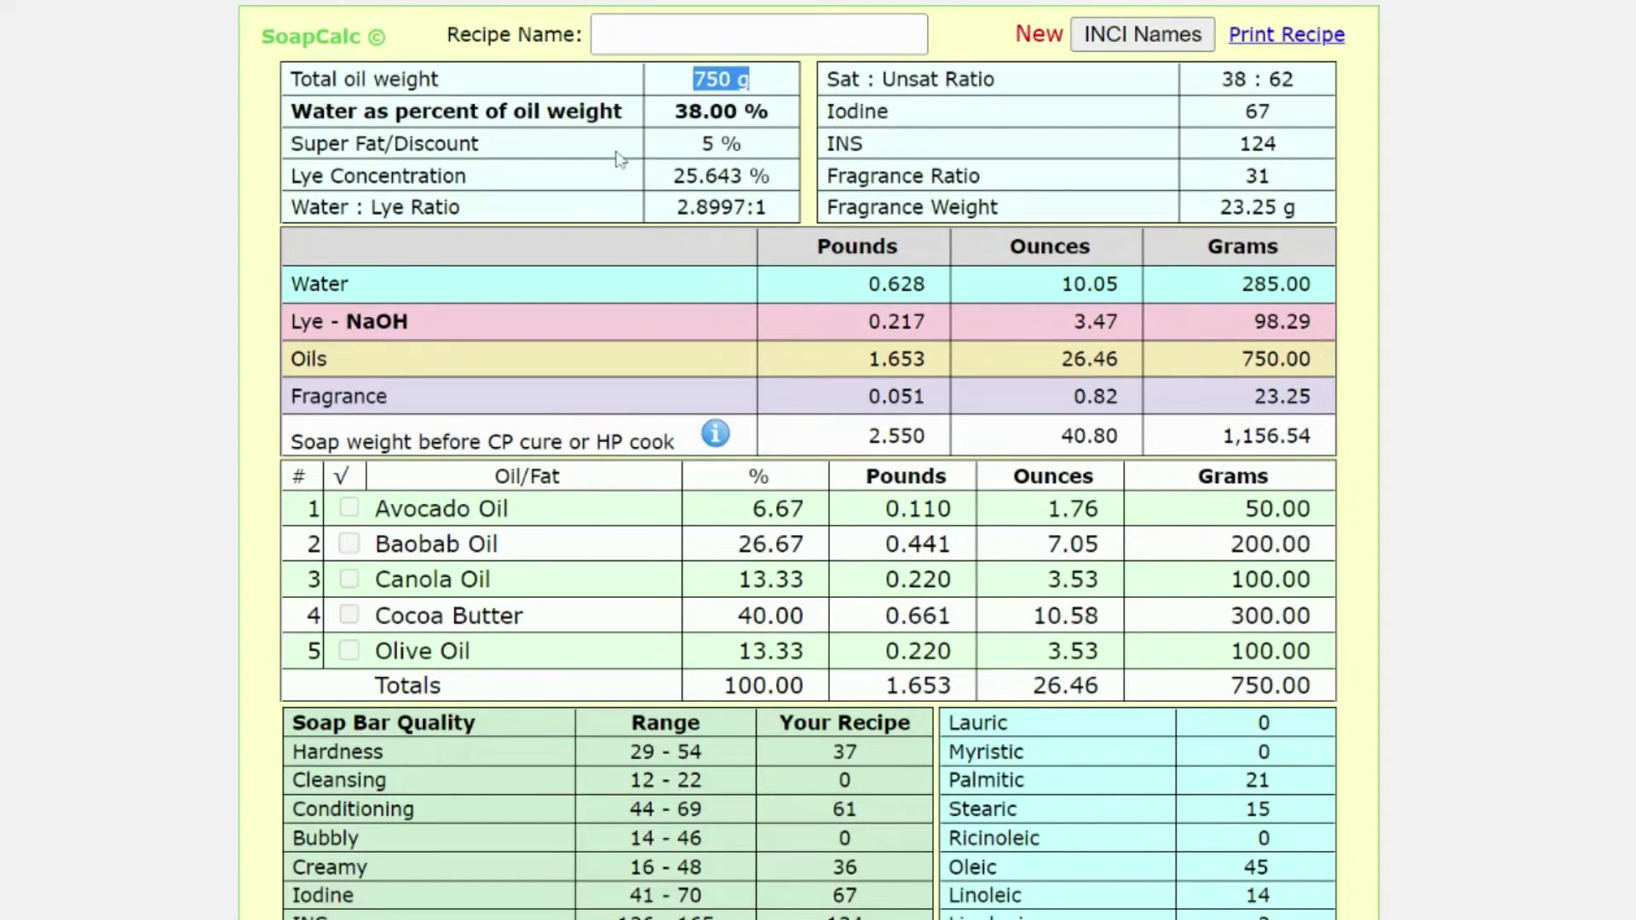
left_click(685, 152)
key("shift+End")
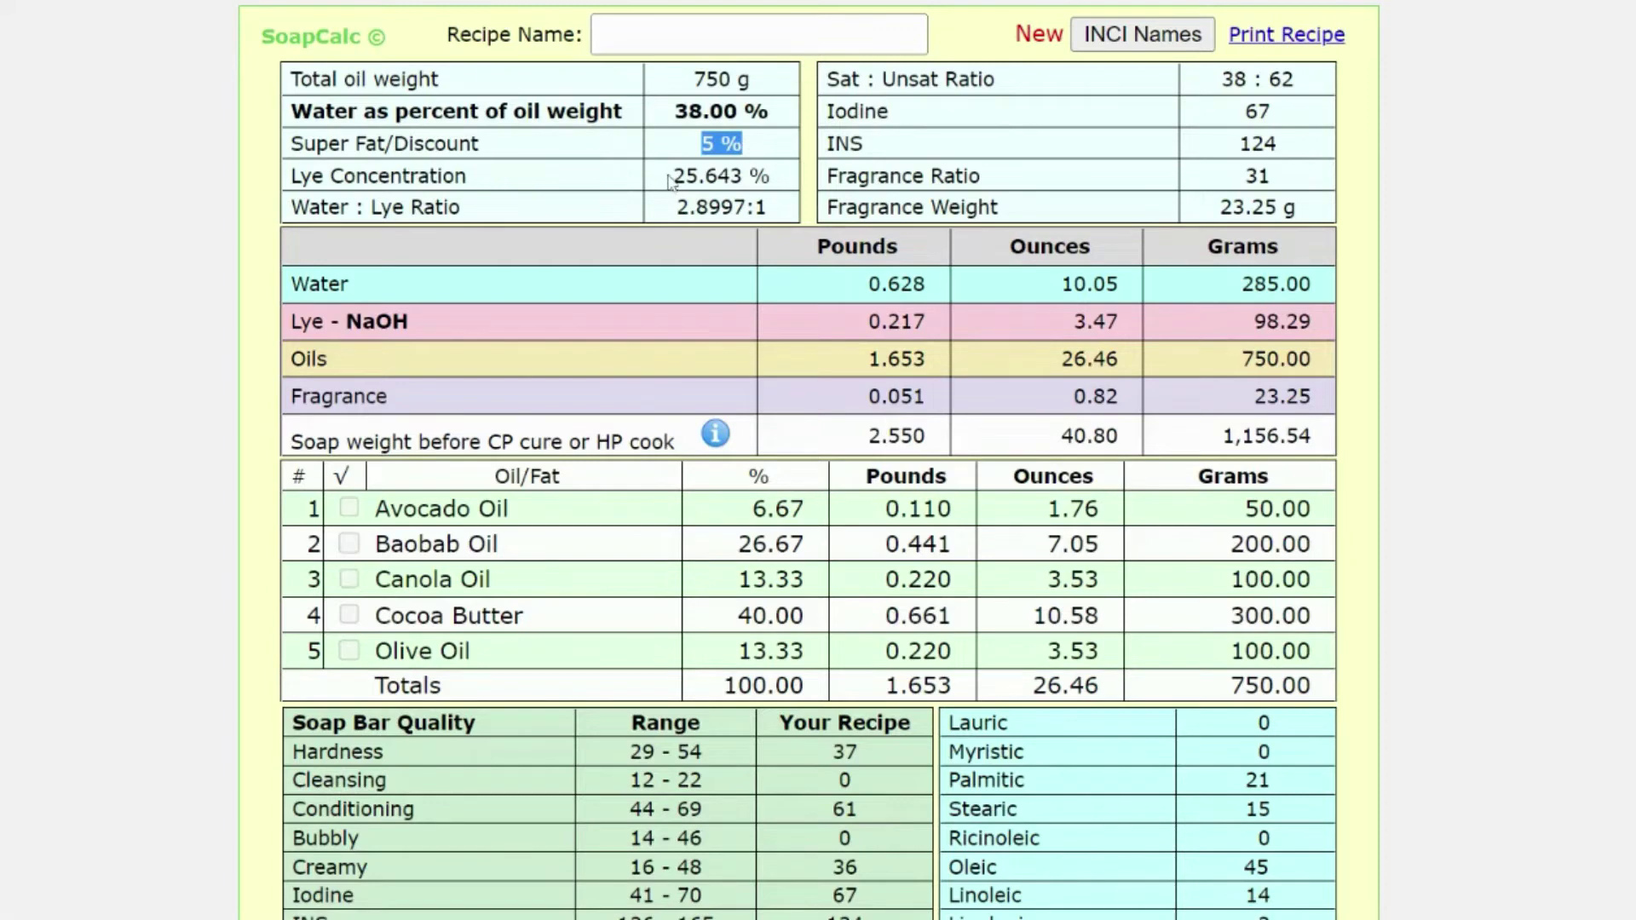
left_click_drag(669, 179, 785, 175)
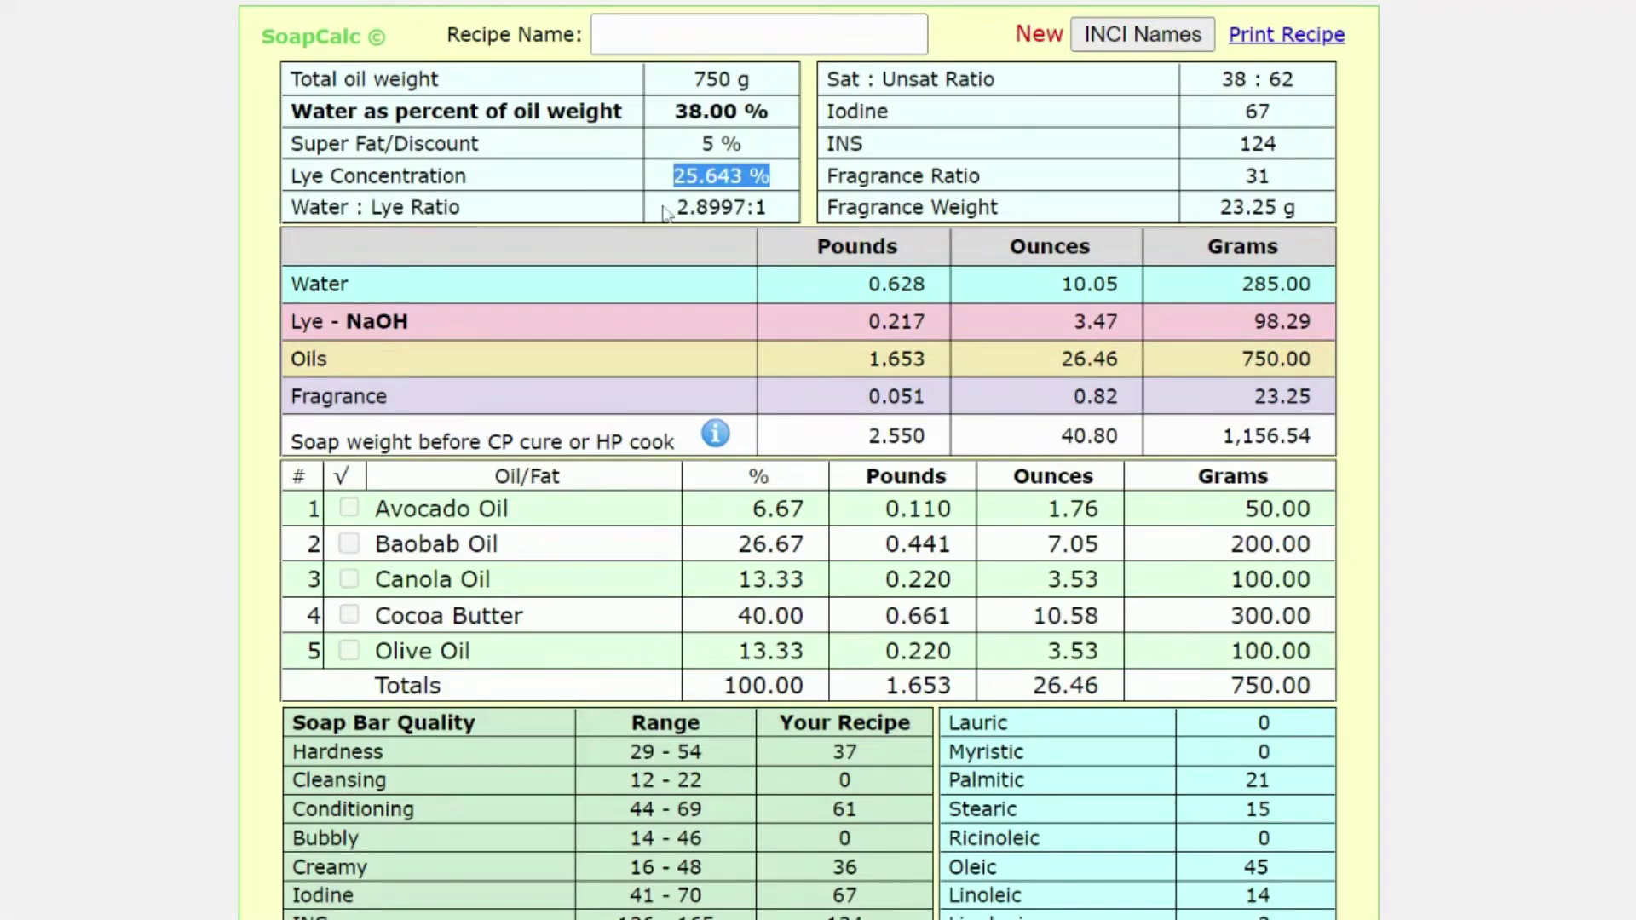
left_click_drag(675, 208, 784, 220)
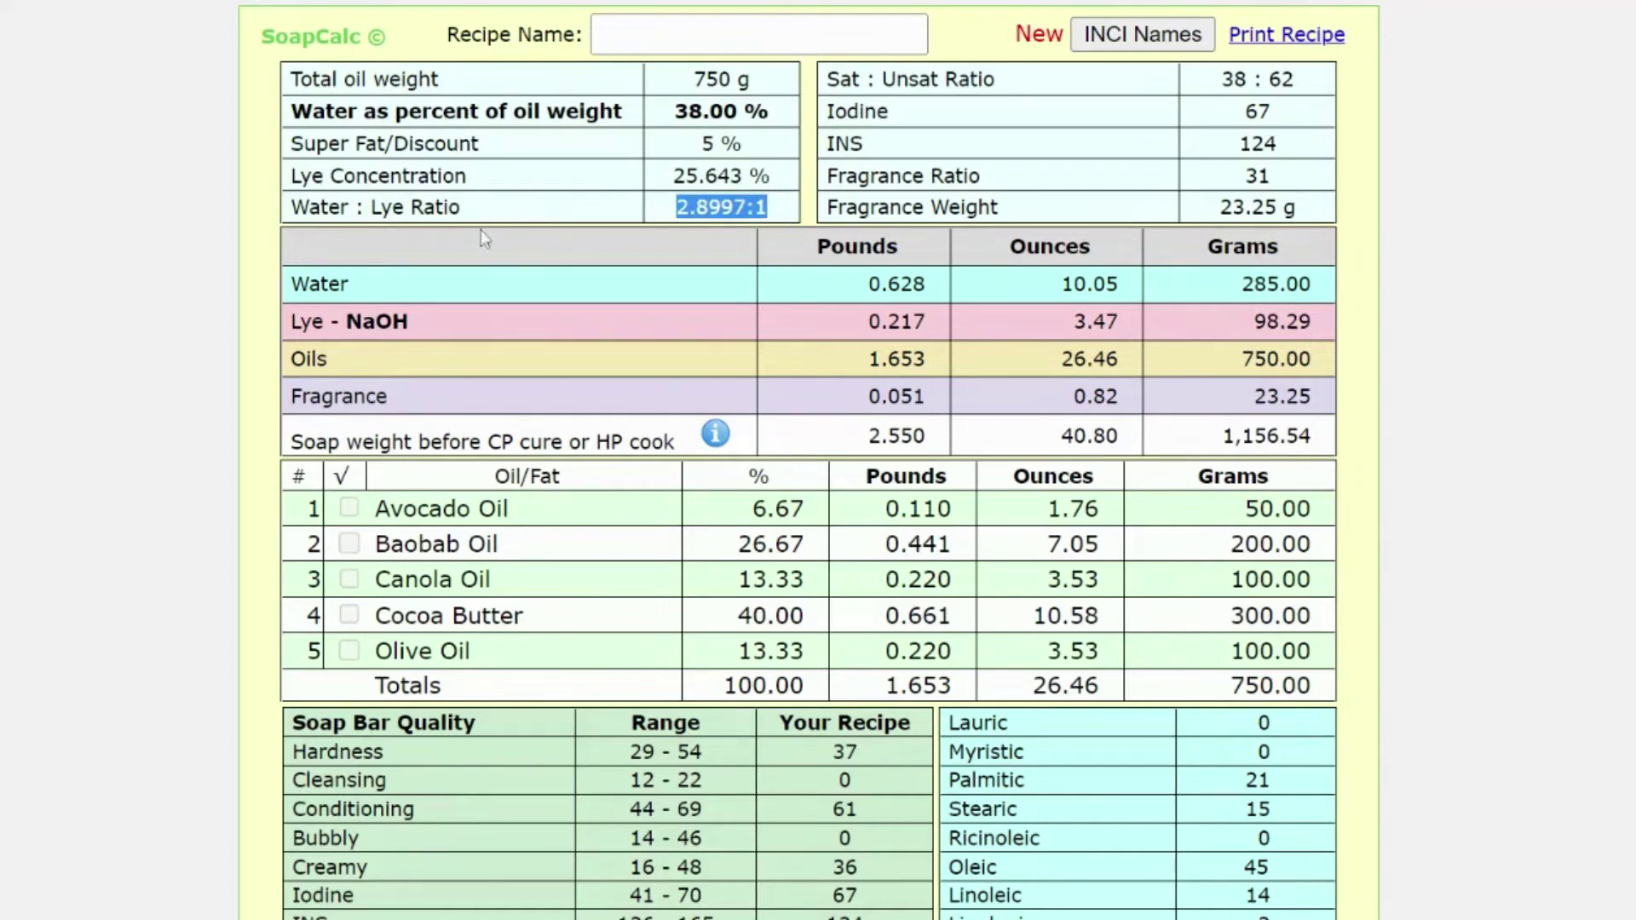
left_click(1211, 92)
left_click_drag(1215, 95, 1319, 89)
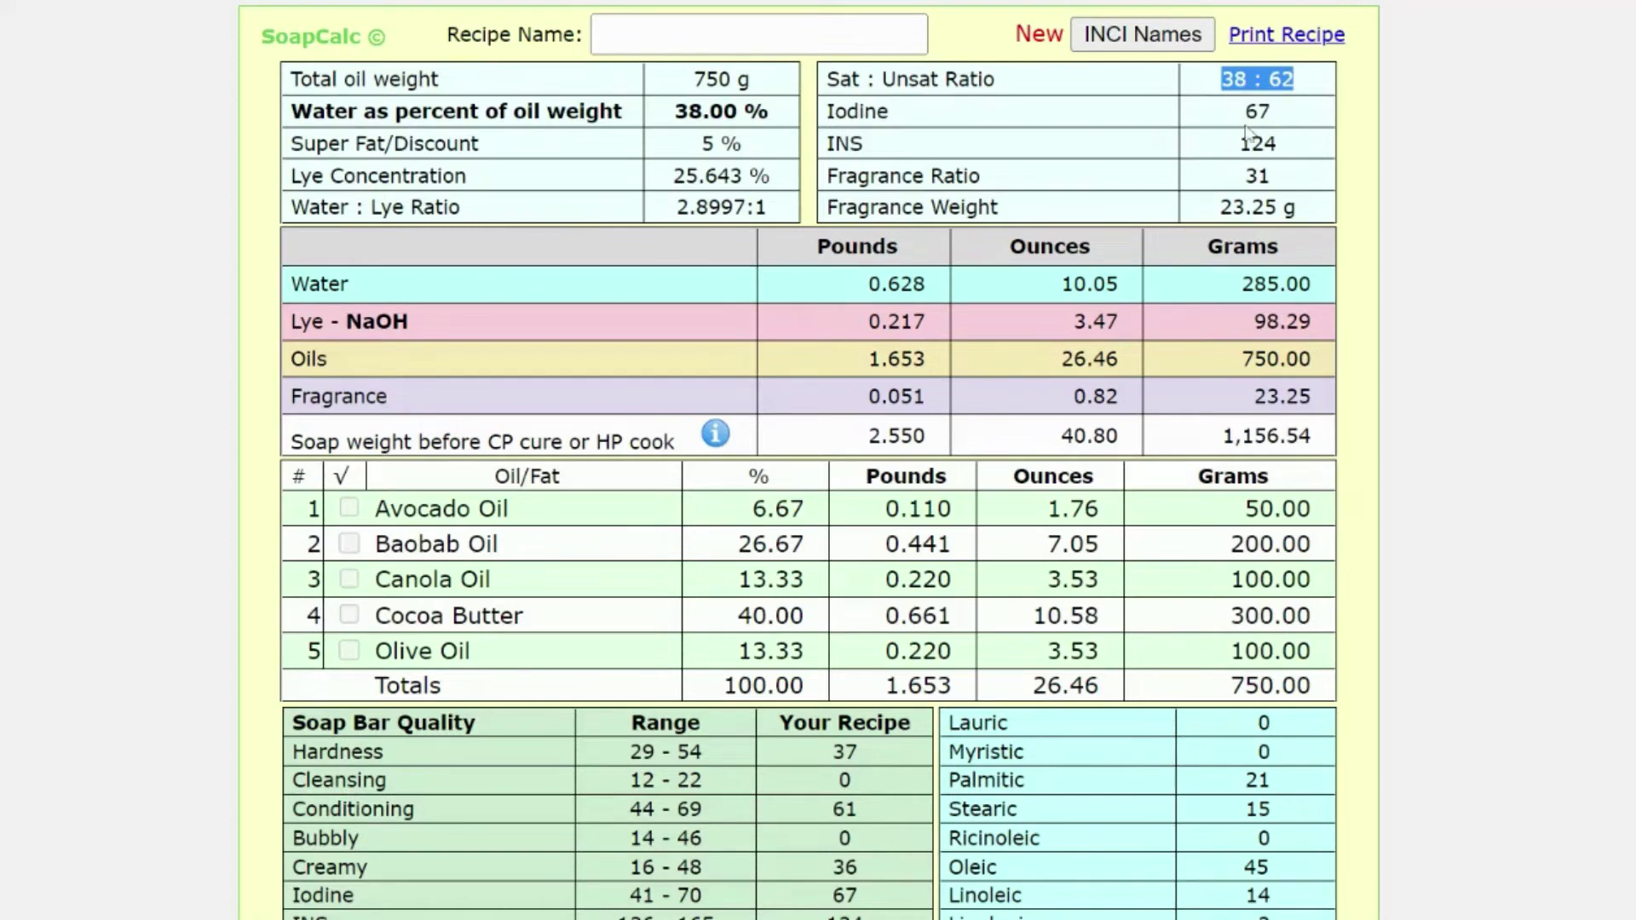
left_click_drag(1235, 117, 1312, 185)
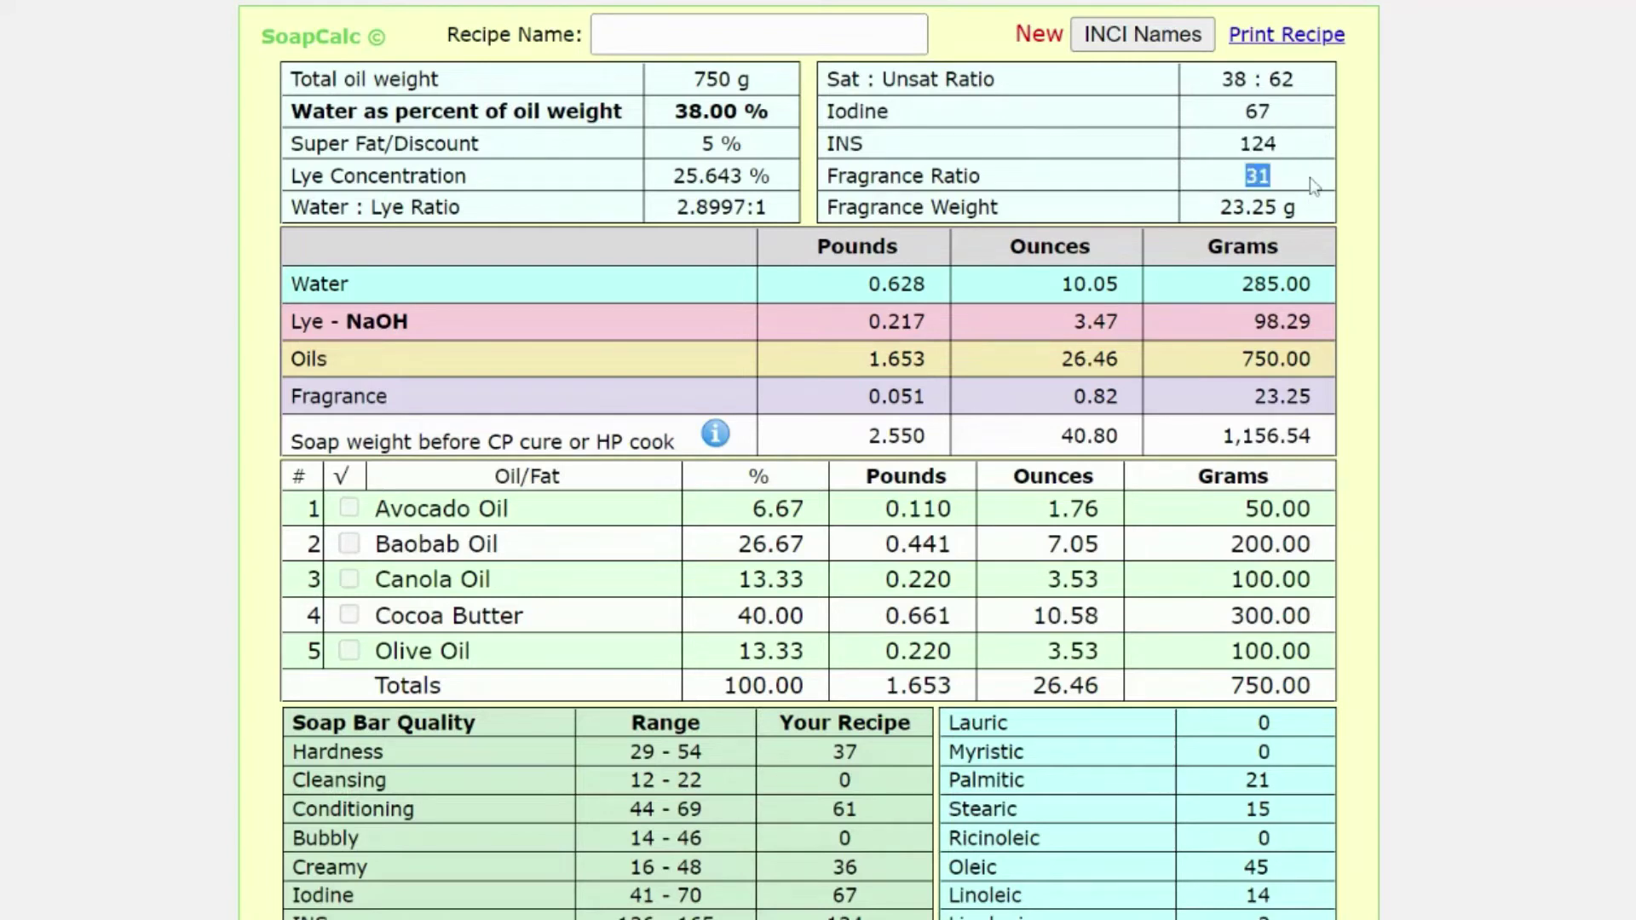
left_click_drag(1214, 211, 1307, 216)
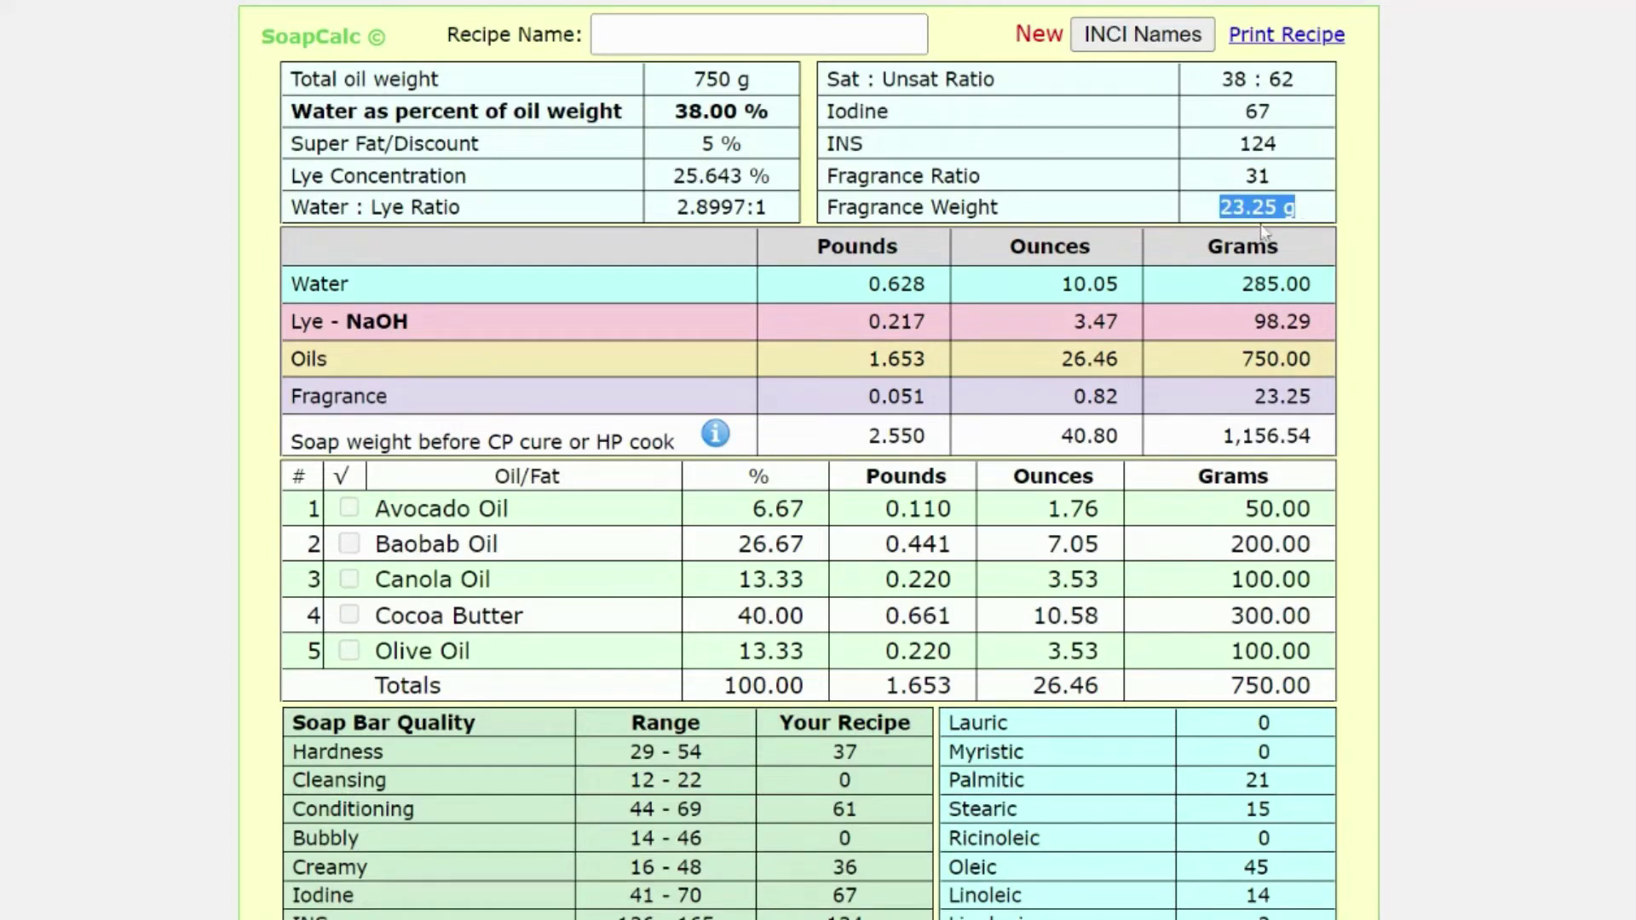
Examine the water and NaOH lye amounts in pounds, ounces and grams
left_click(571, 285)
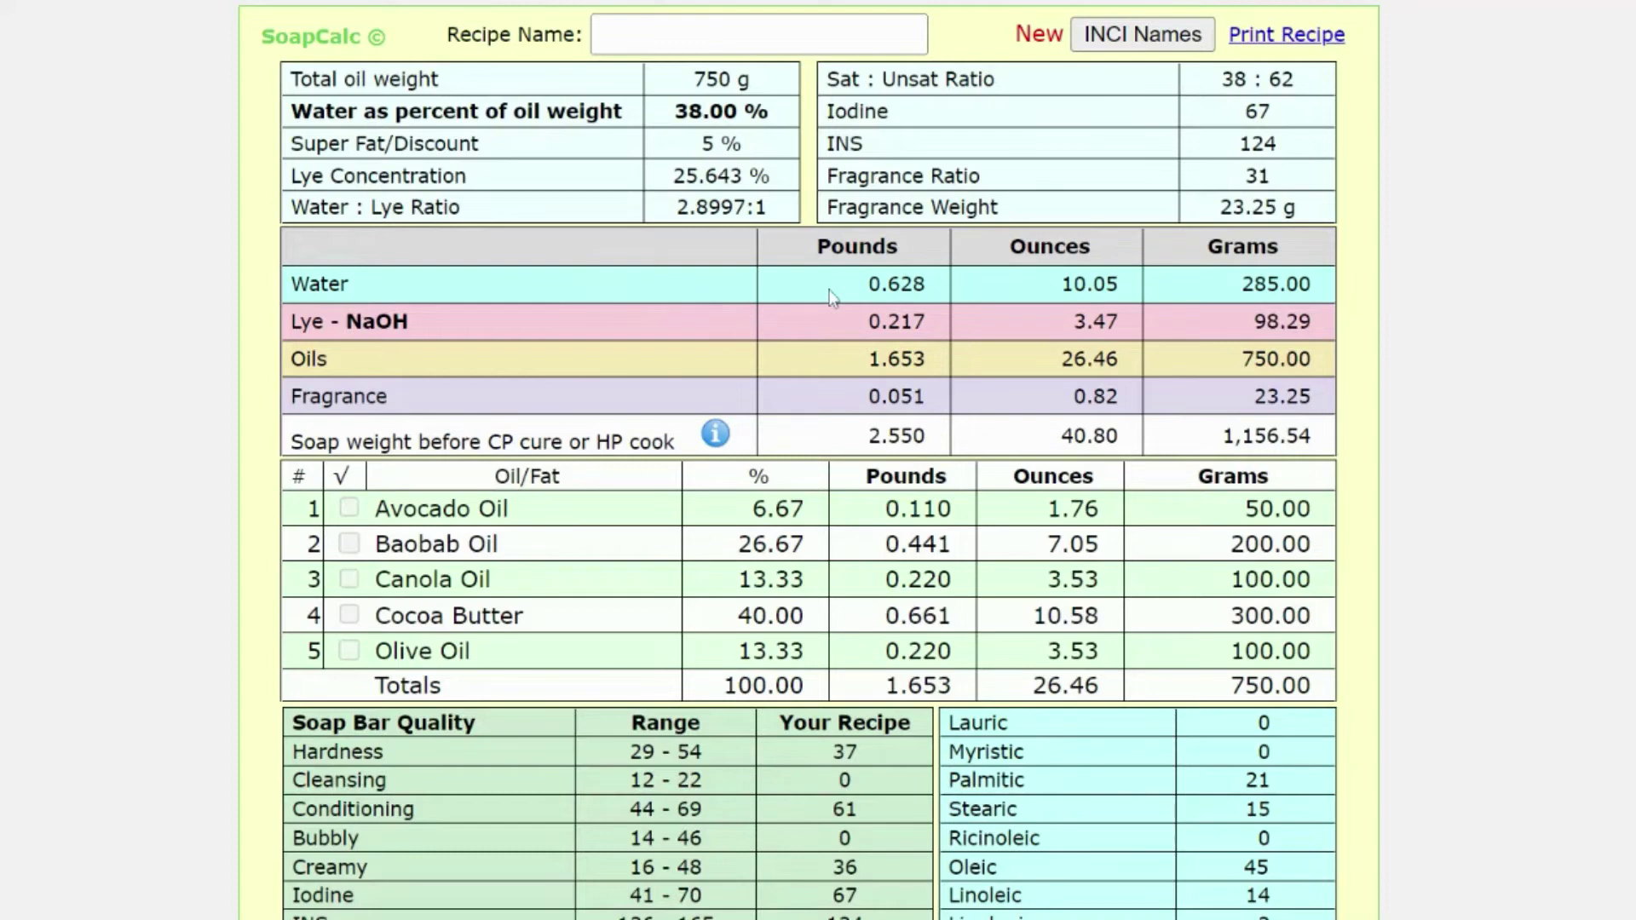
left_click_drag(864, 285, 927, 284)
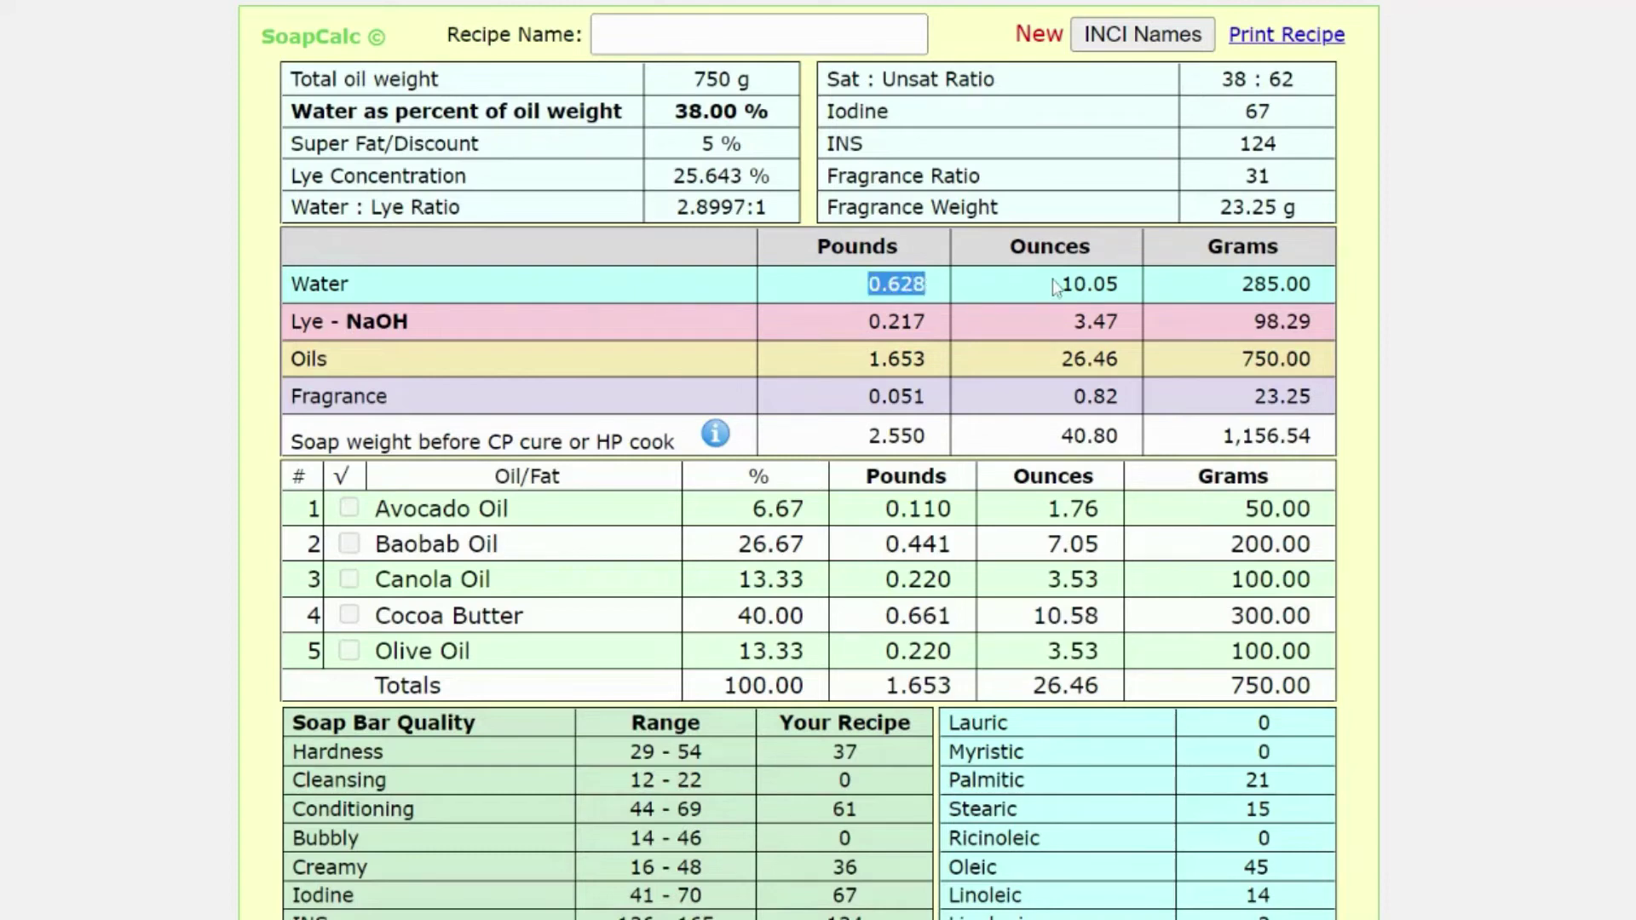
left_click_drag(1055, 285, 1123, 288)
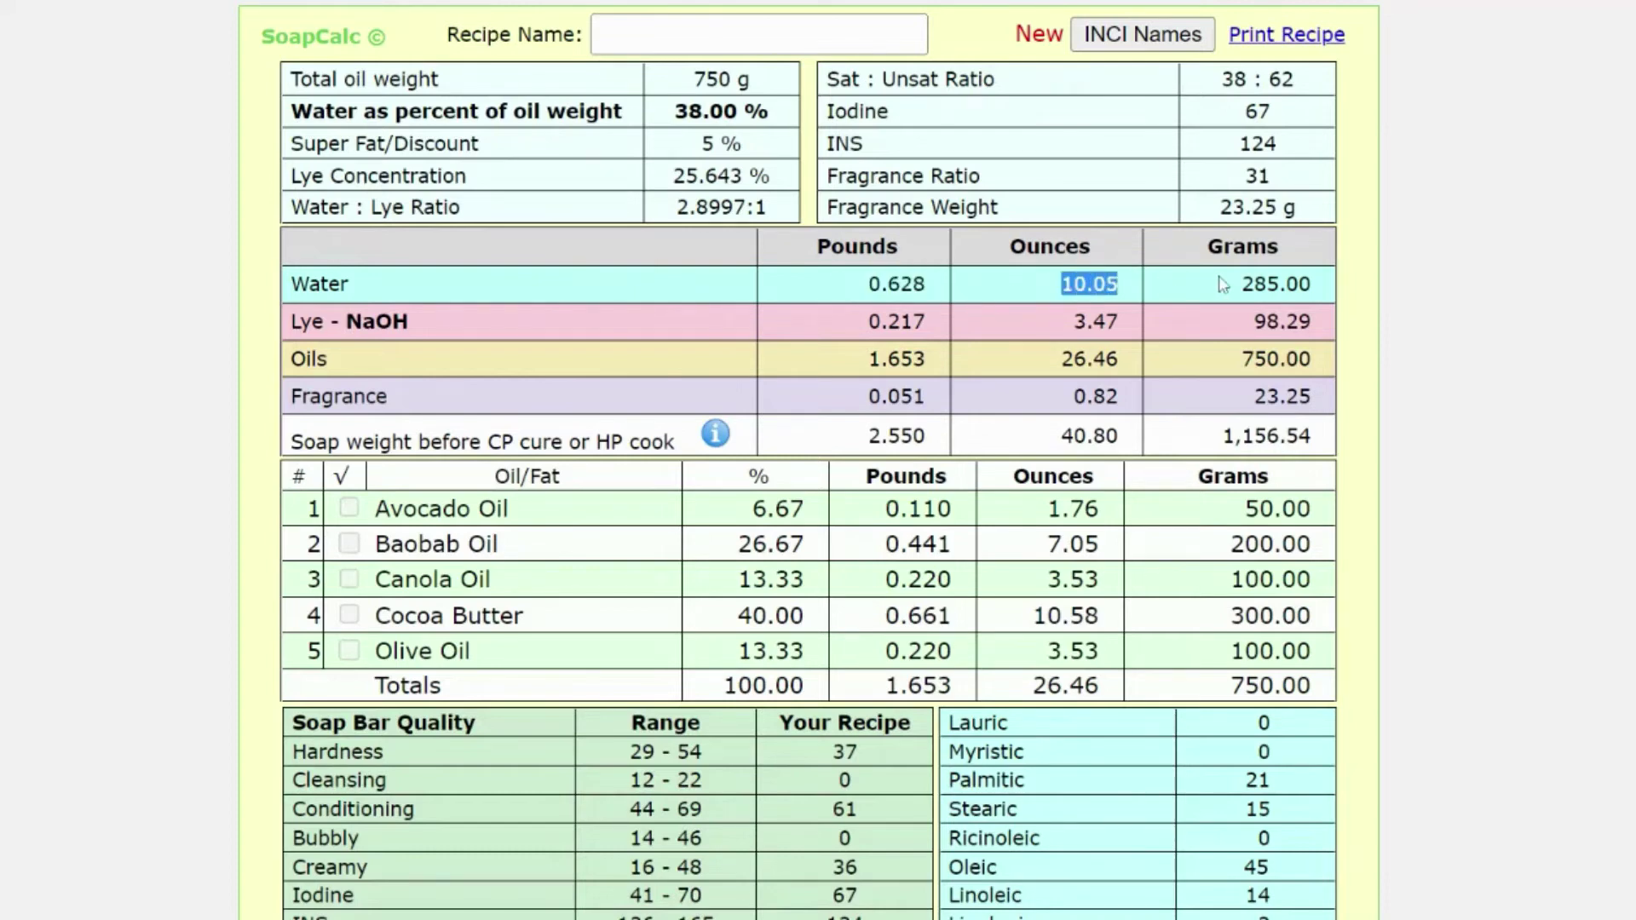
left_click_drag(1227, 284, 1312, 285)
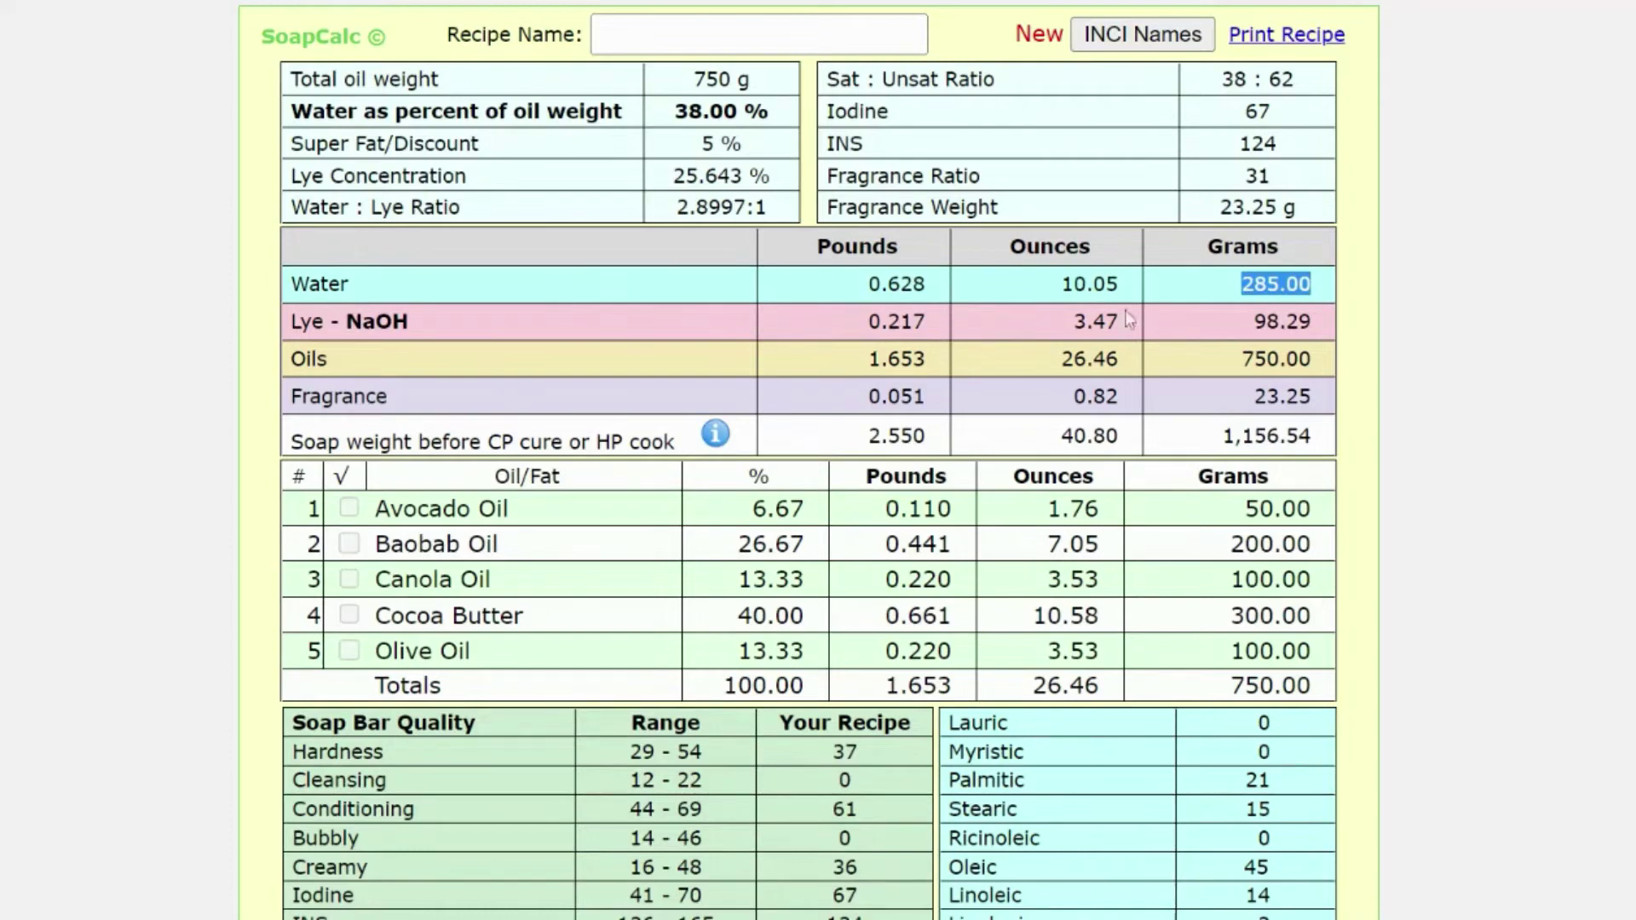
left_click_drag(428, 321, 290, 332)
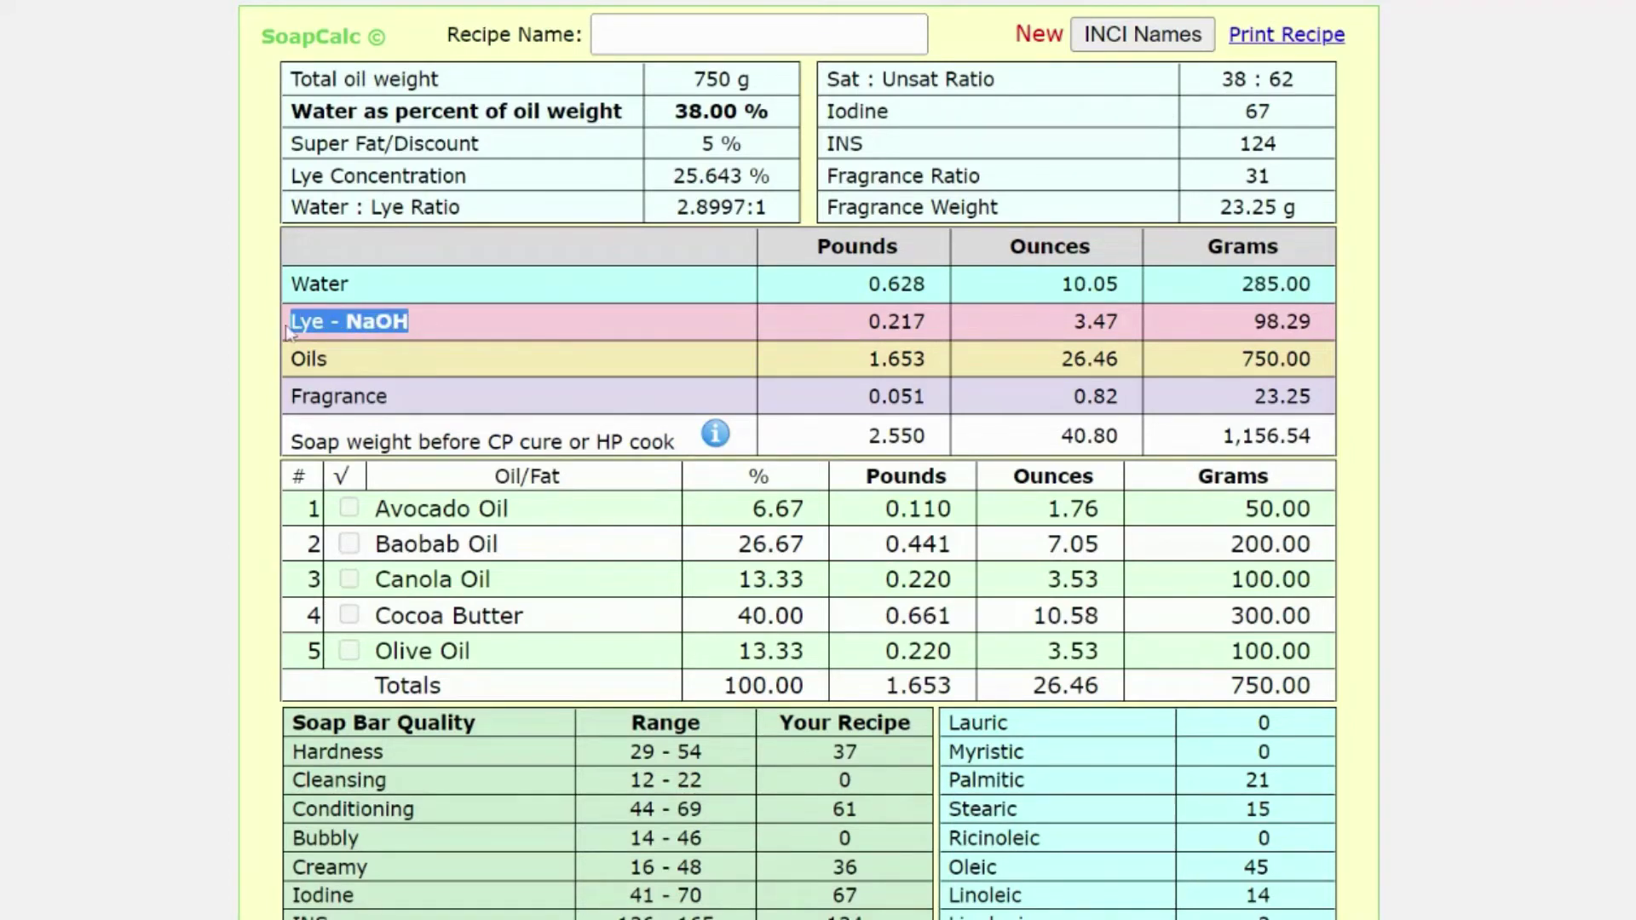
left_click(424, 334)
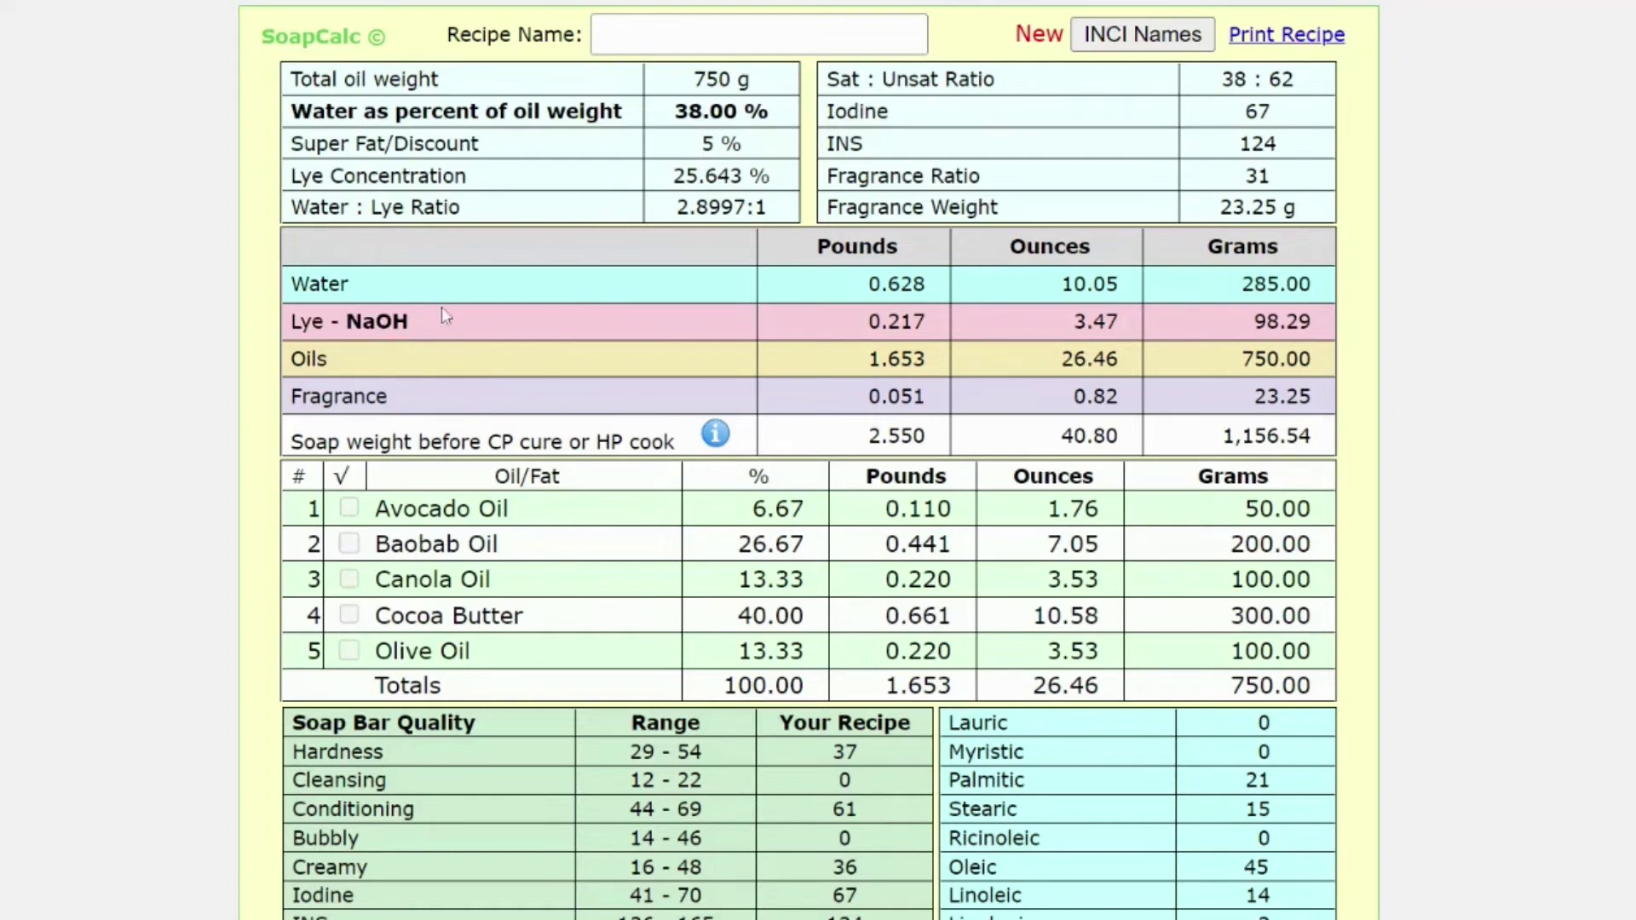
left_click_drag(857, 335, 930, 334)
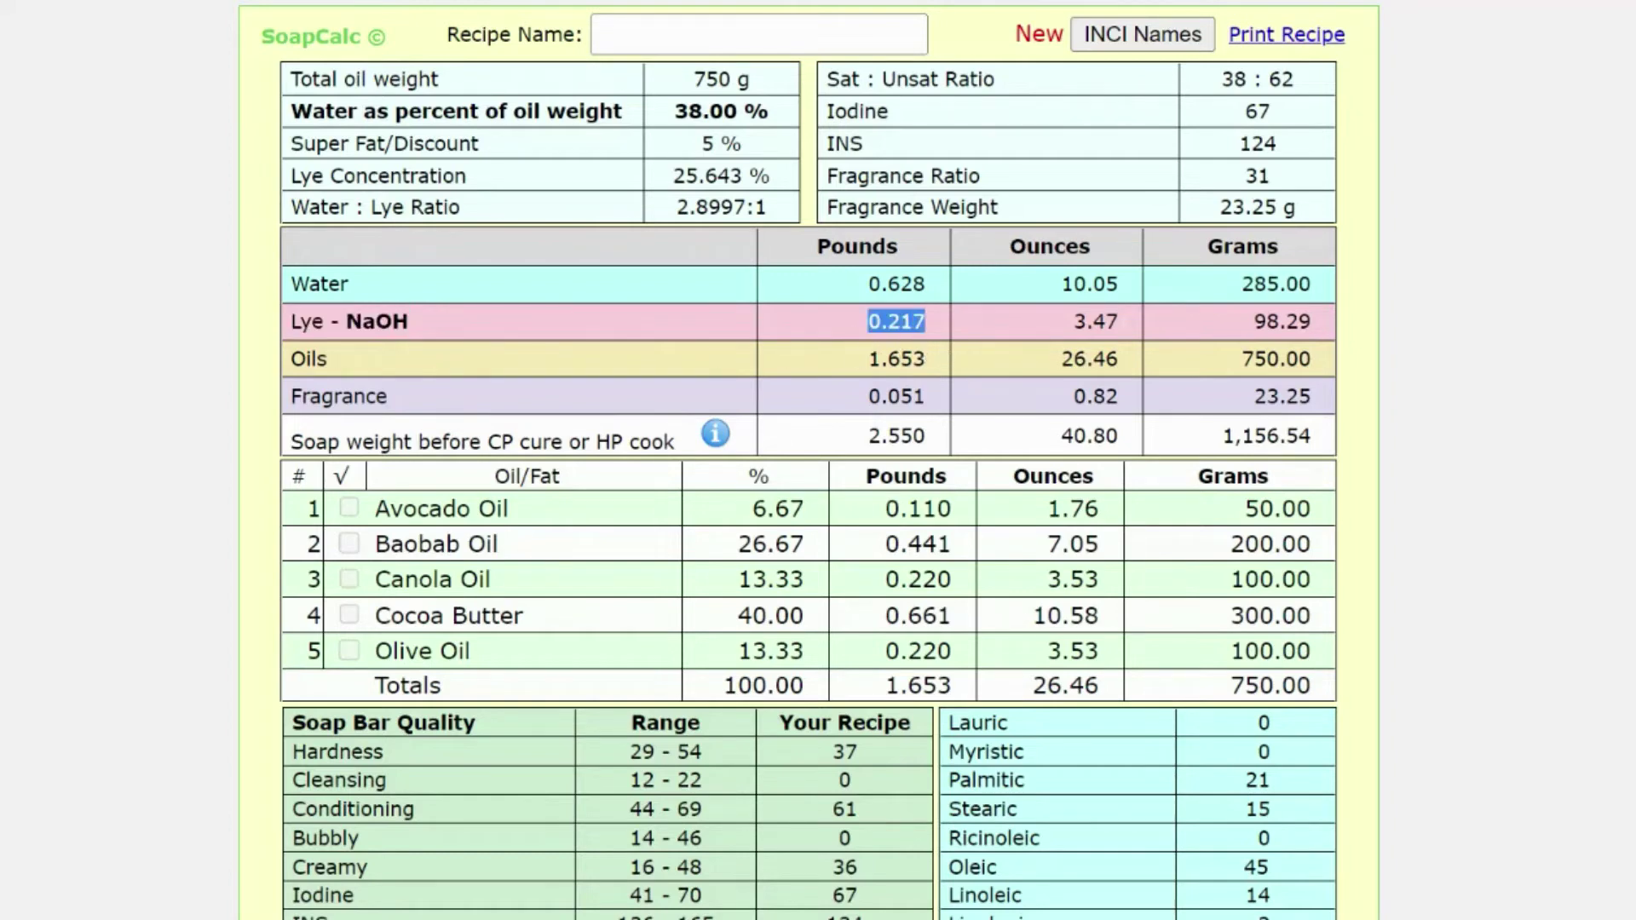
left_click_drag(1055, 335, 1152, 332)
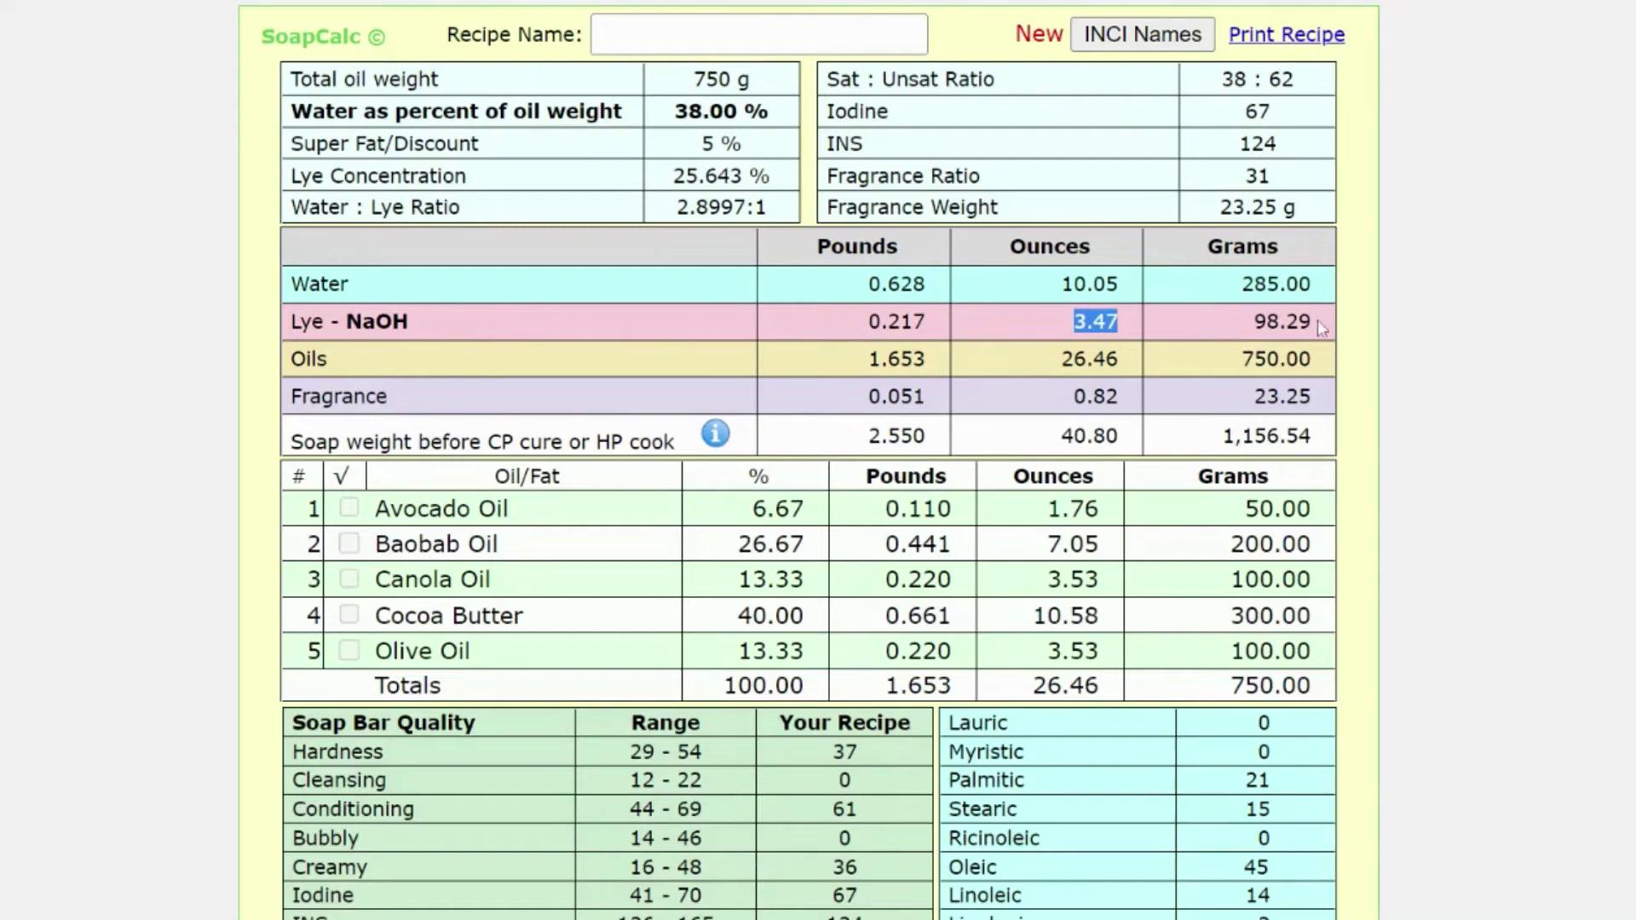
left_click_drag(1320, 328, 1253, 328)
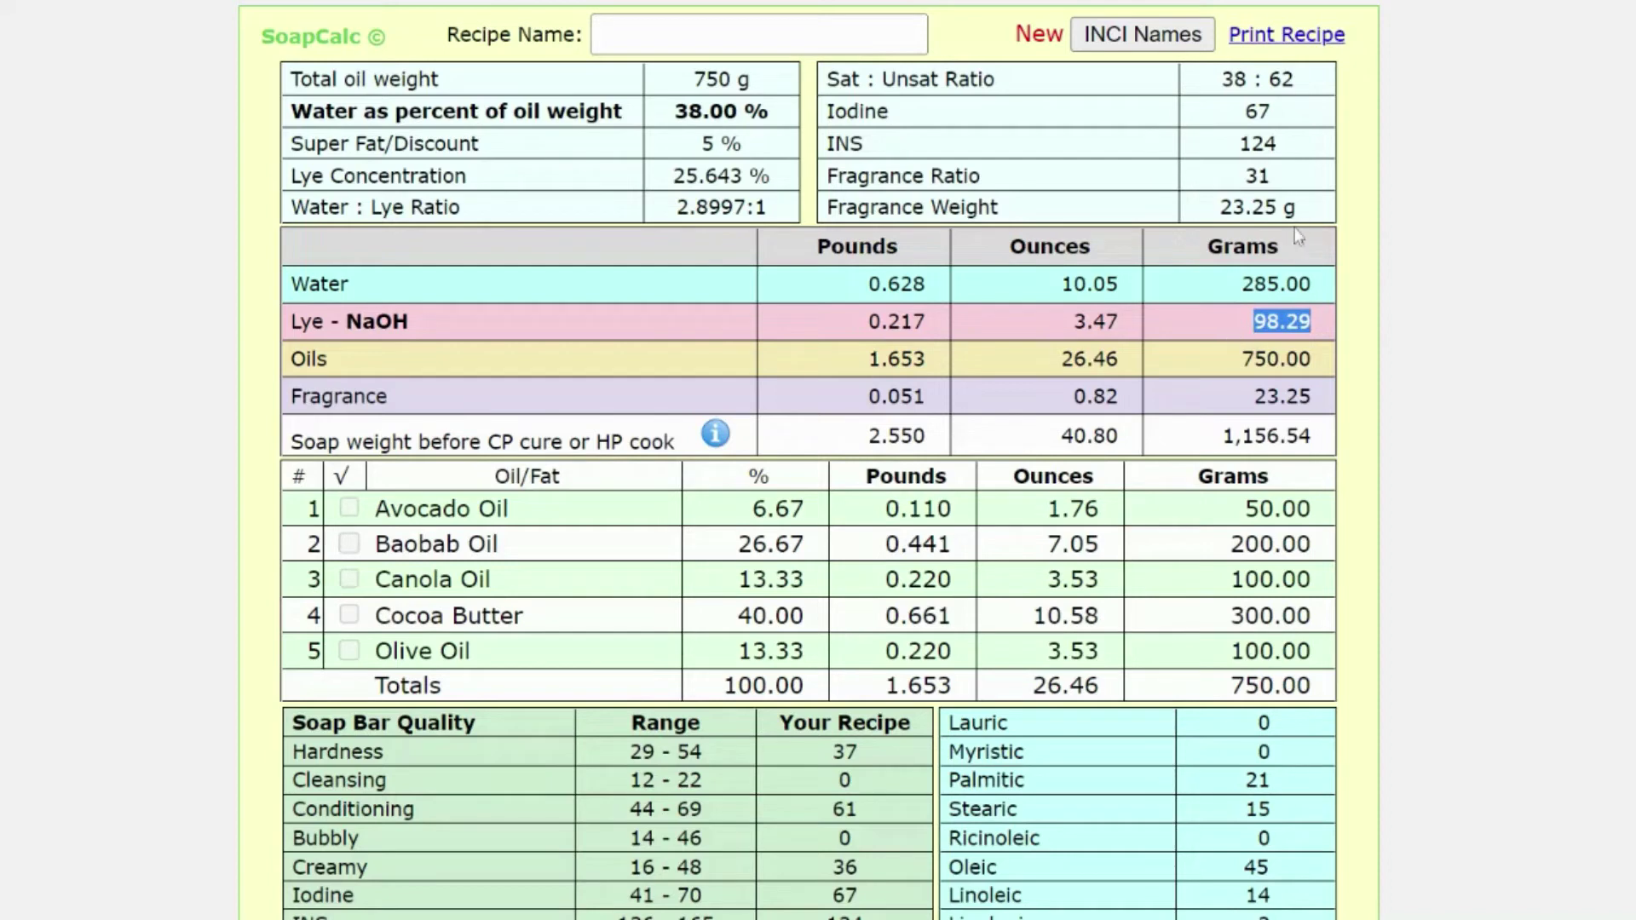
Examine the oils and fragrance amounts and the total soap weight before CP cure or HP cook
left_click(556, 369)
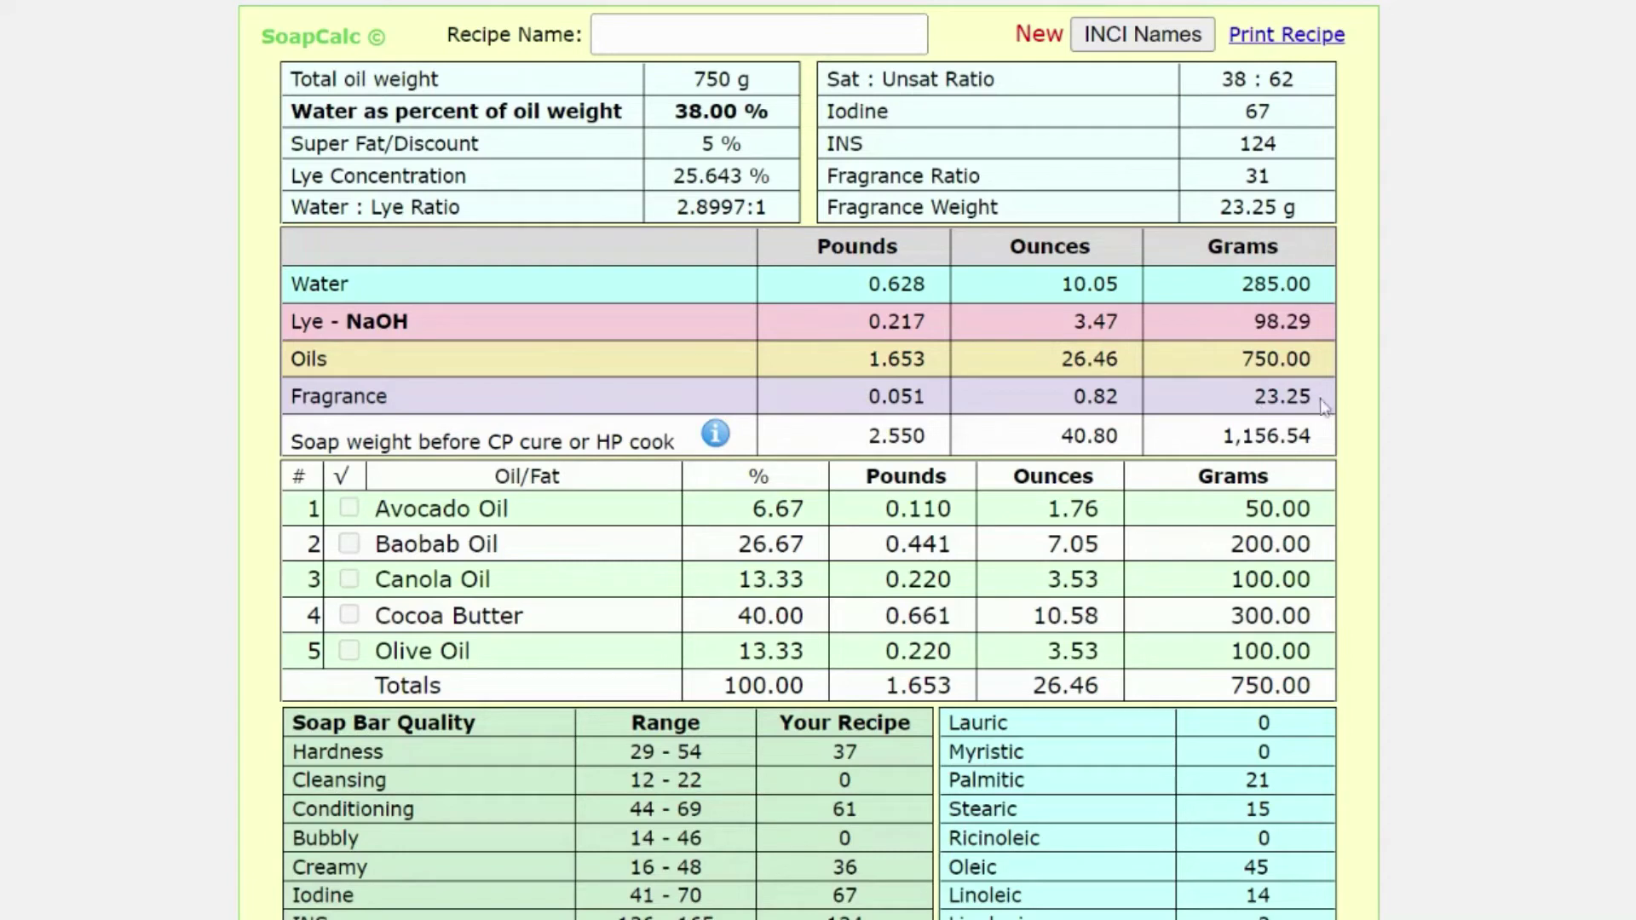
left_click_drag(1327, 407, 1235, 408)
left_click_drag(1304, 220, 1220, 220)
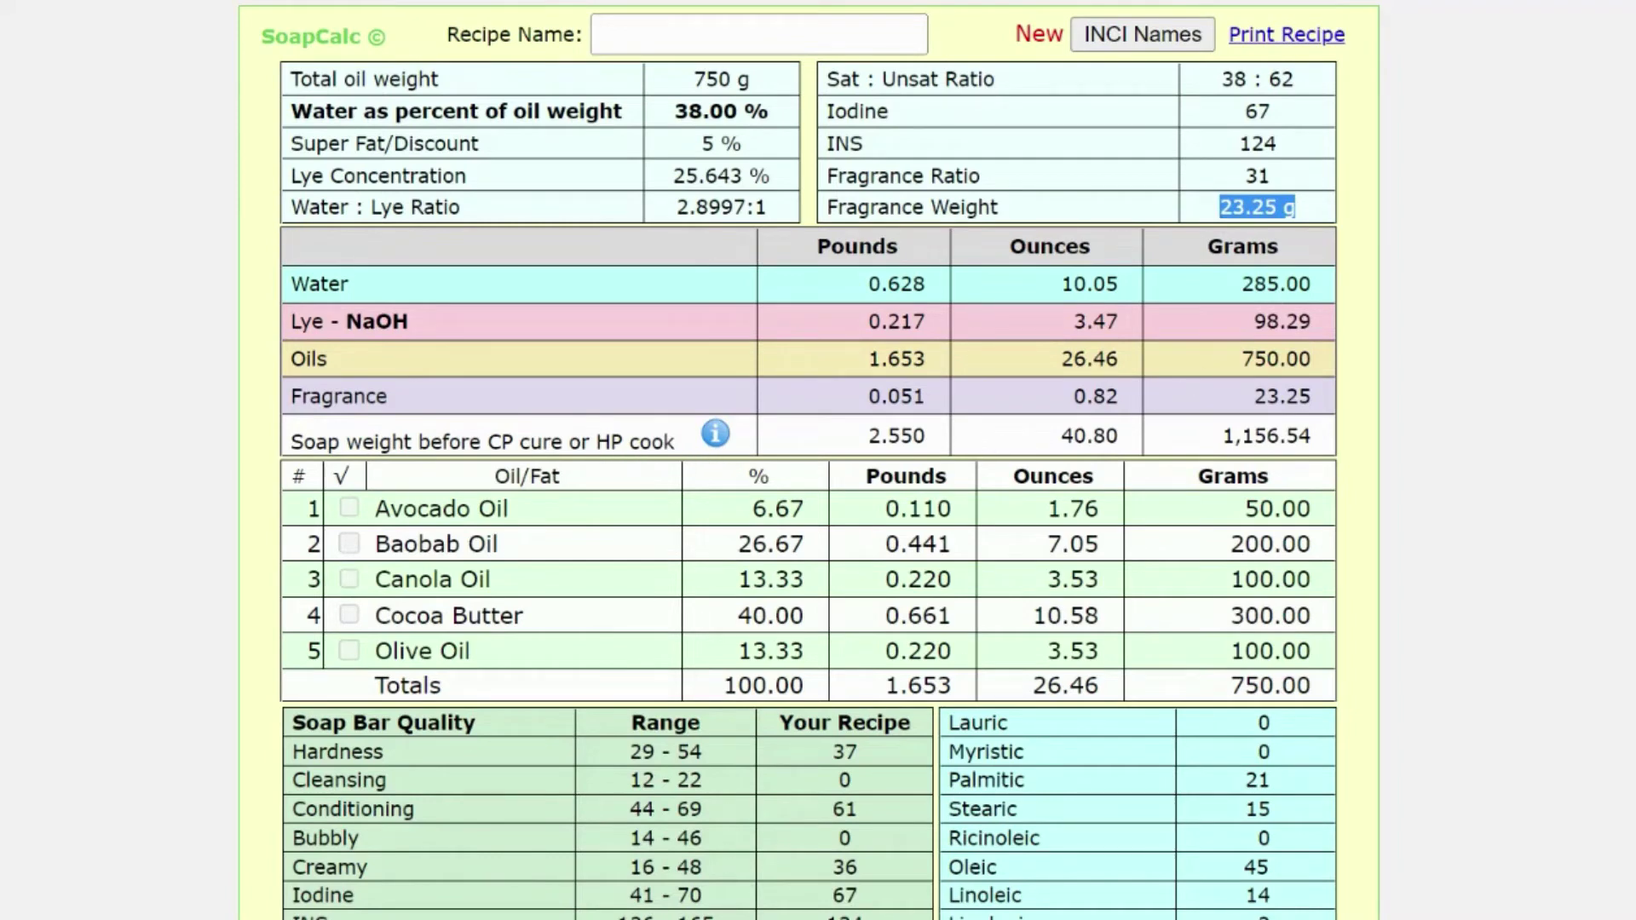
left_click_drag(449, 441, 664, 441)
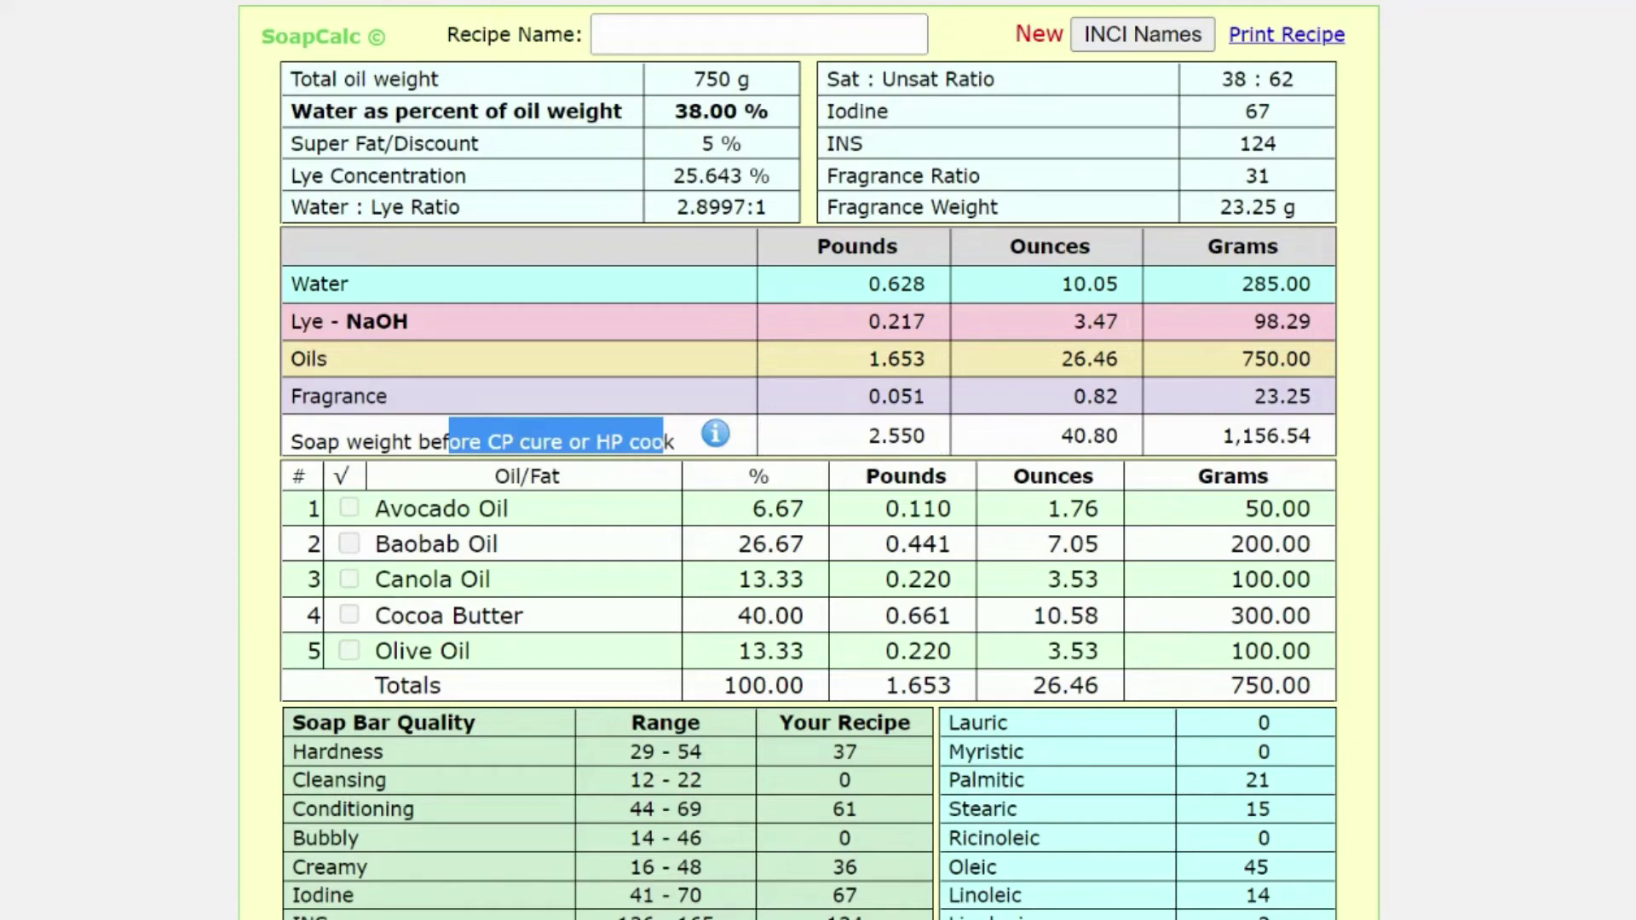
left_click_drag(852, 442, 955, 445)
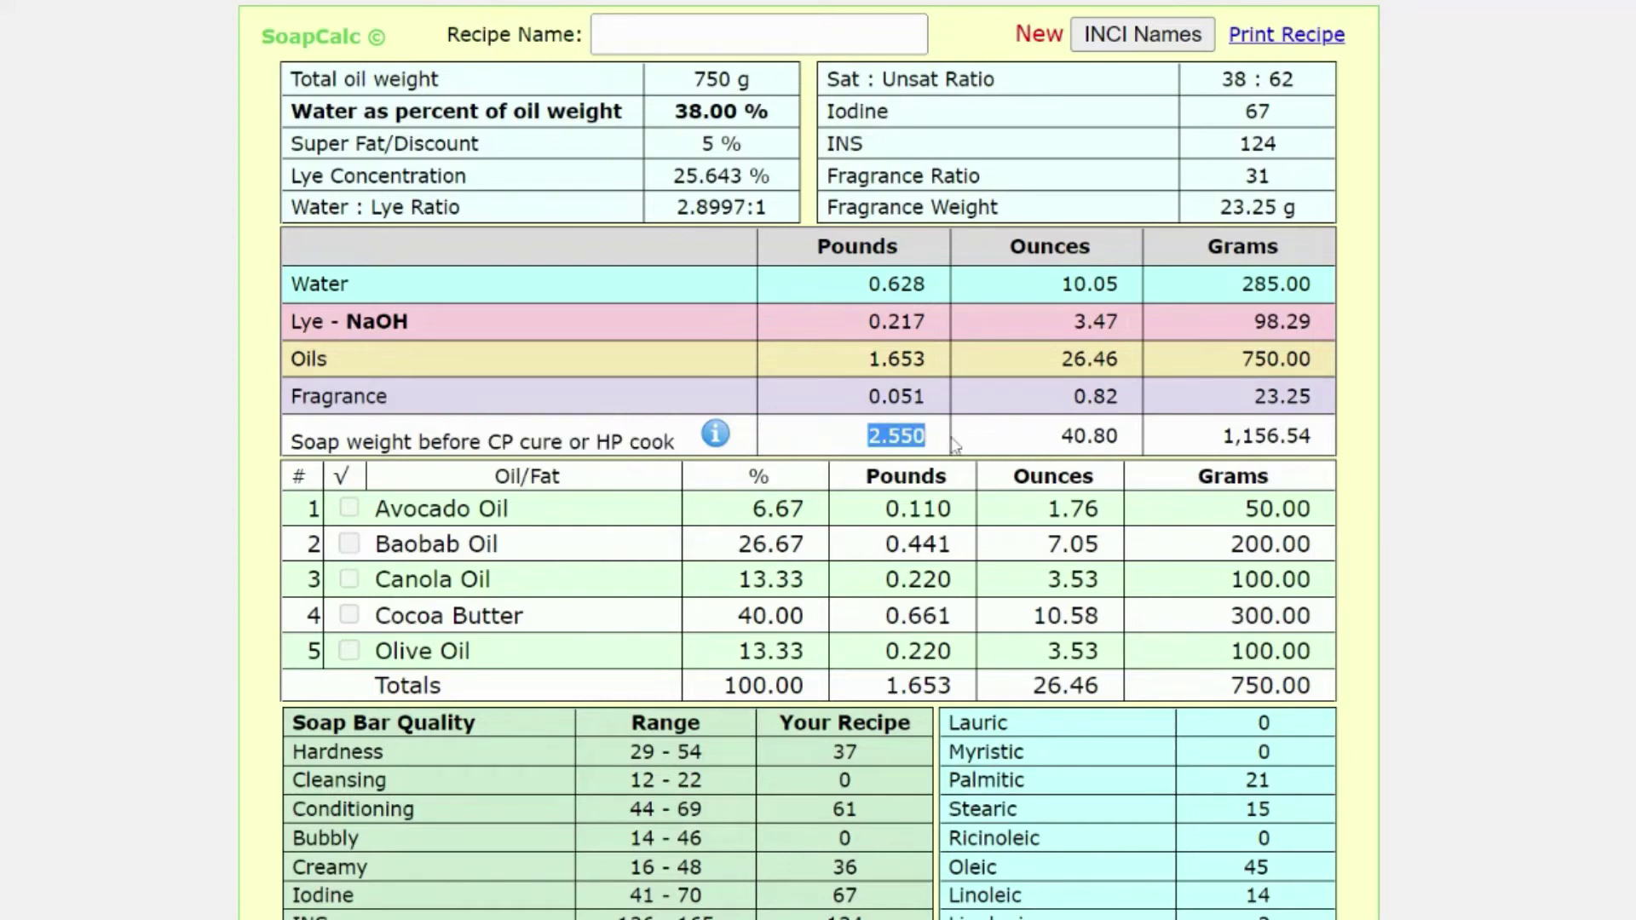
left_click(1227, 439)
left_click_drag(1229, 440, 1322, 443)
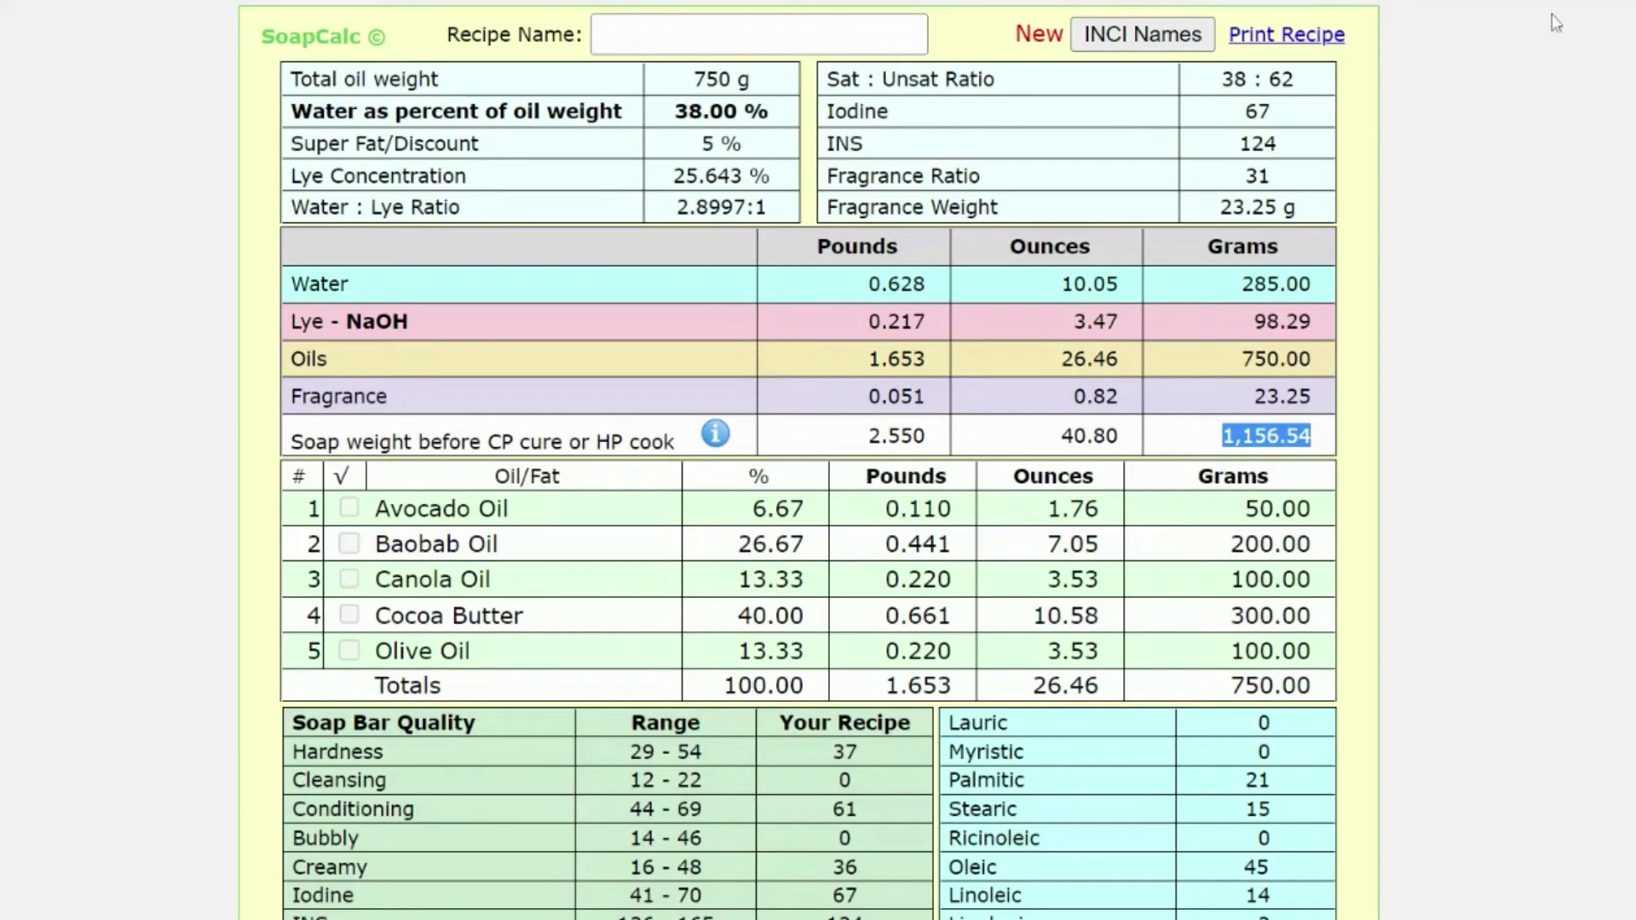
Compare the recipe's soap bar quality values with their recommended ranges, from Hardness, Cleansing and Conditioning through Bubbly, Creamy, Iodine and INS
scroll(809, 461, "down", 2)
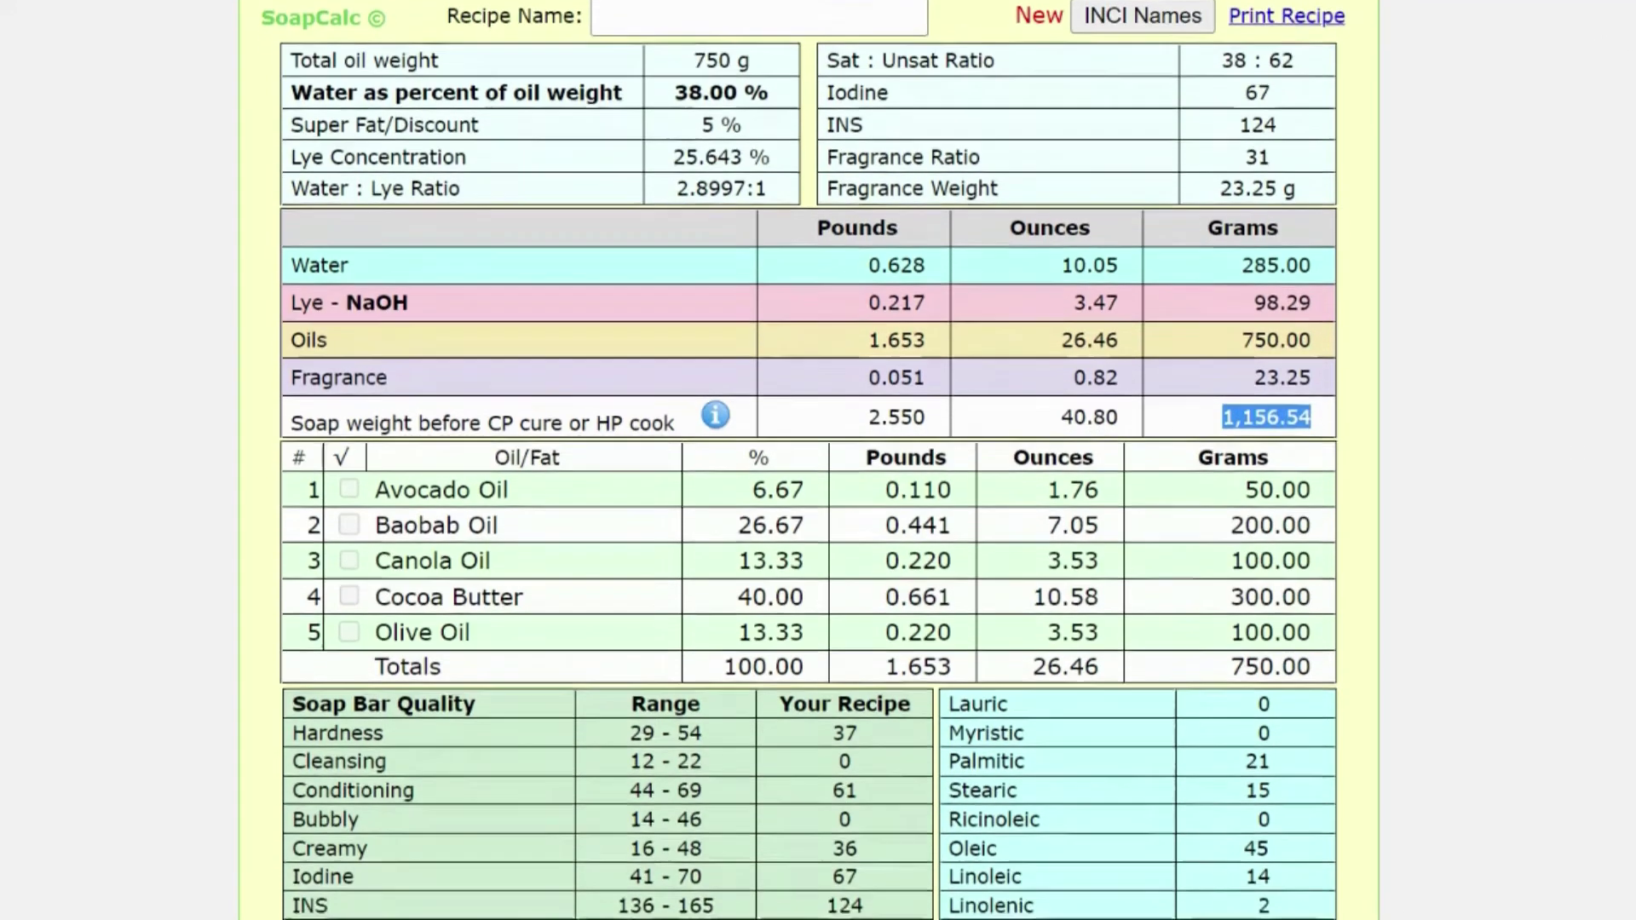
scroll(810, 460, "down", 2)
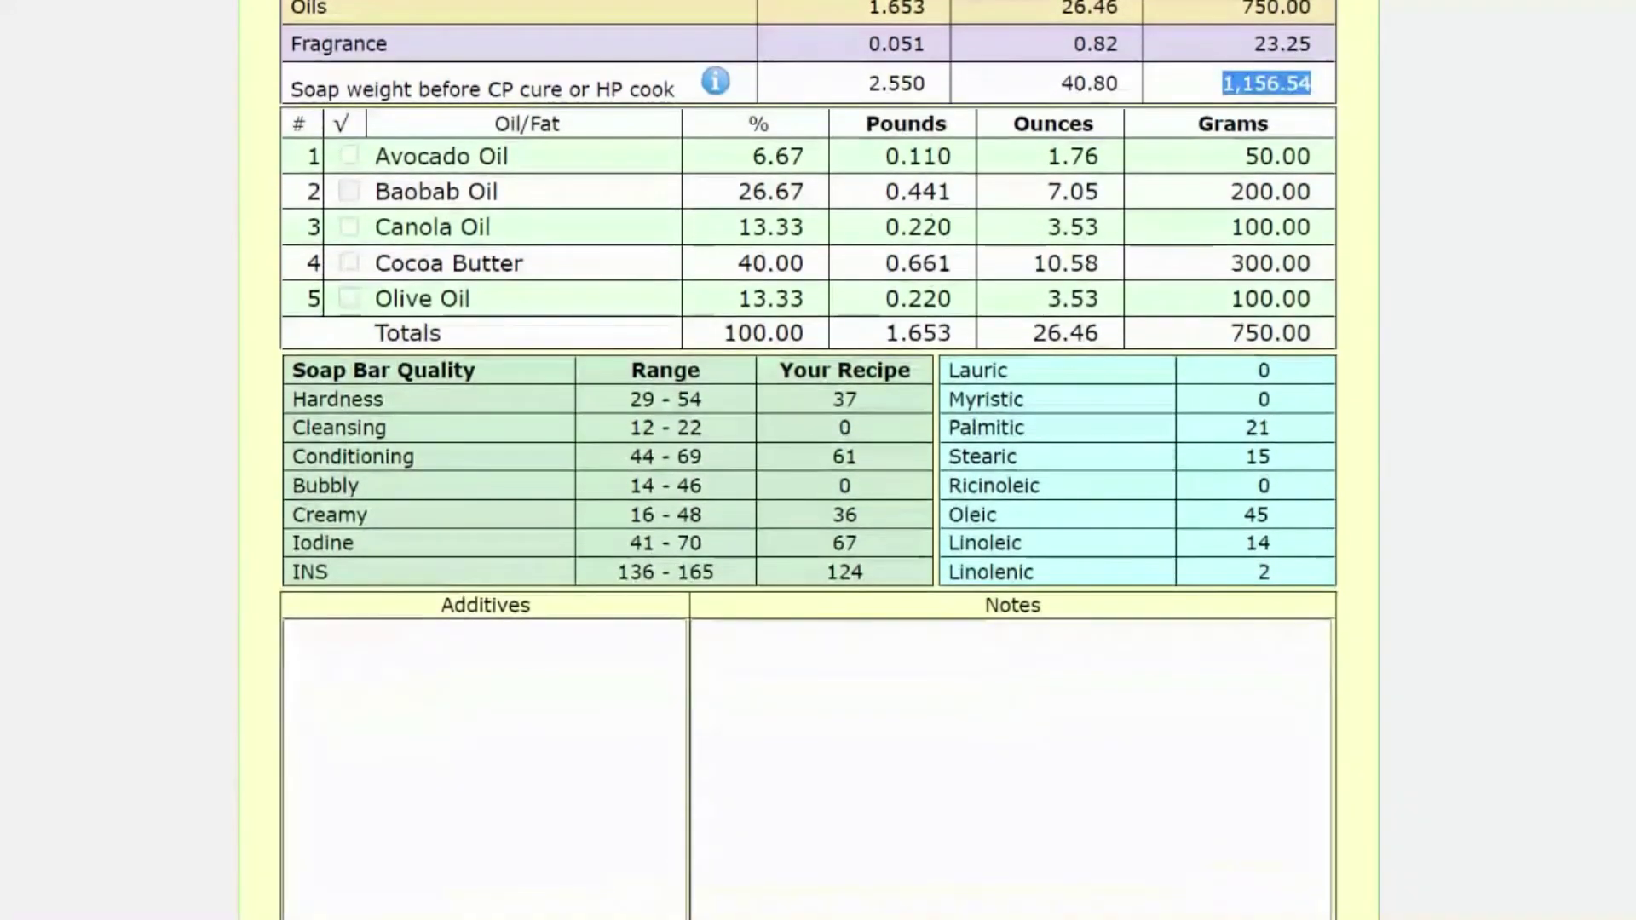
left_click(1433, 1)
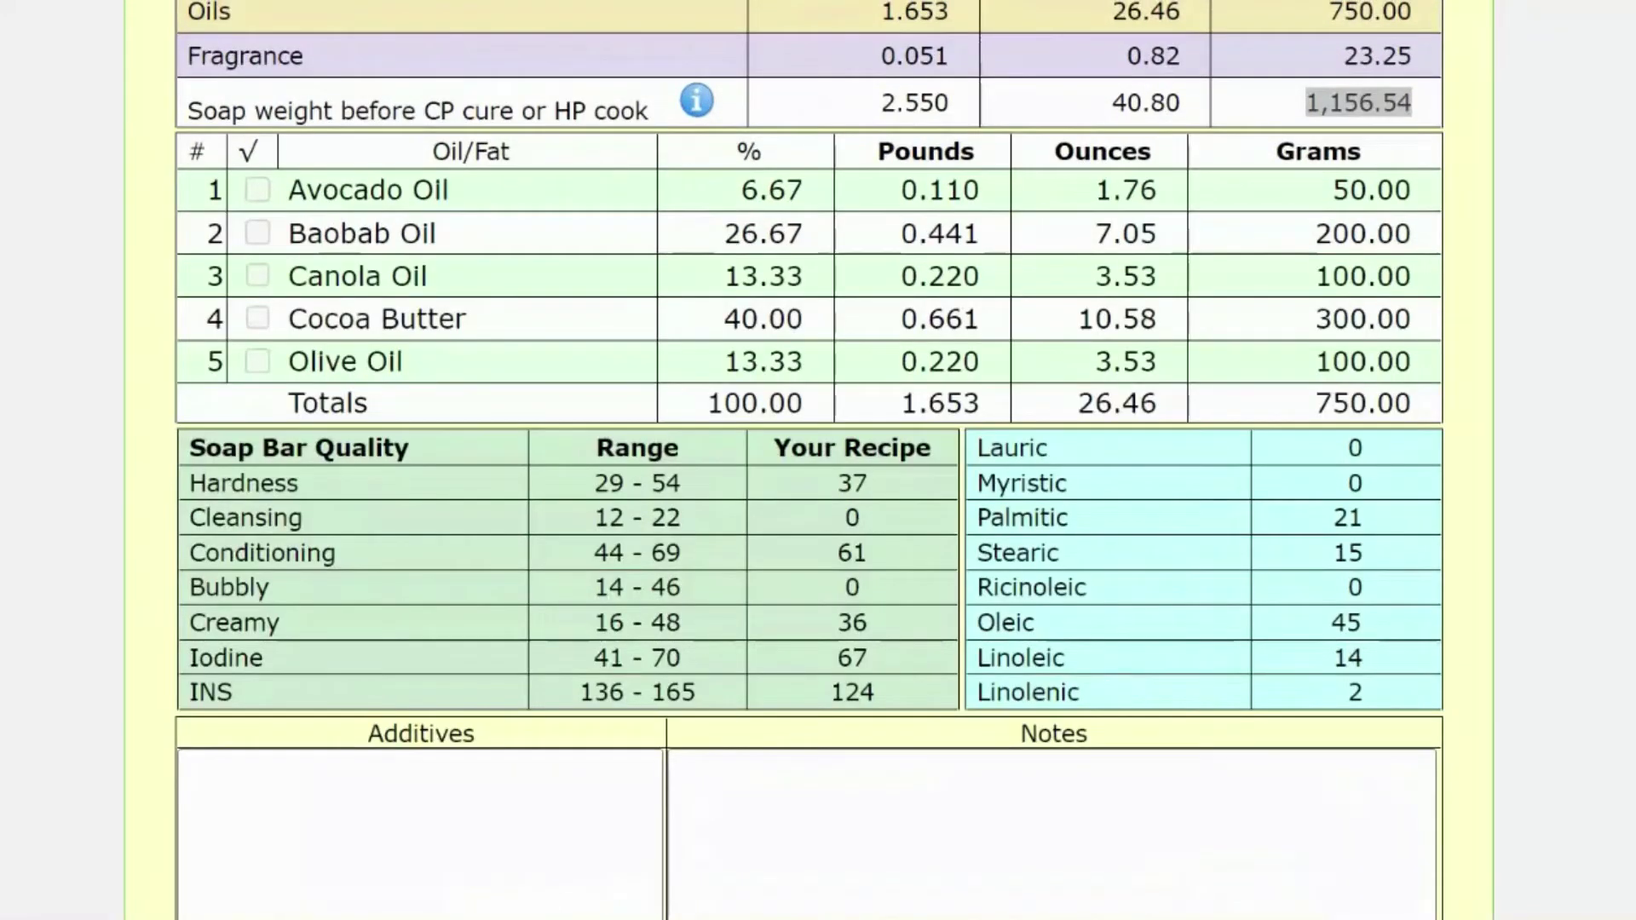
scroll(809, 460, "down", 3)
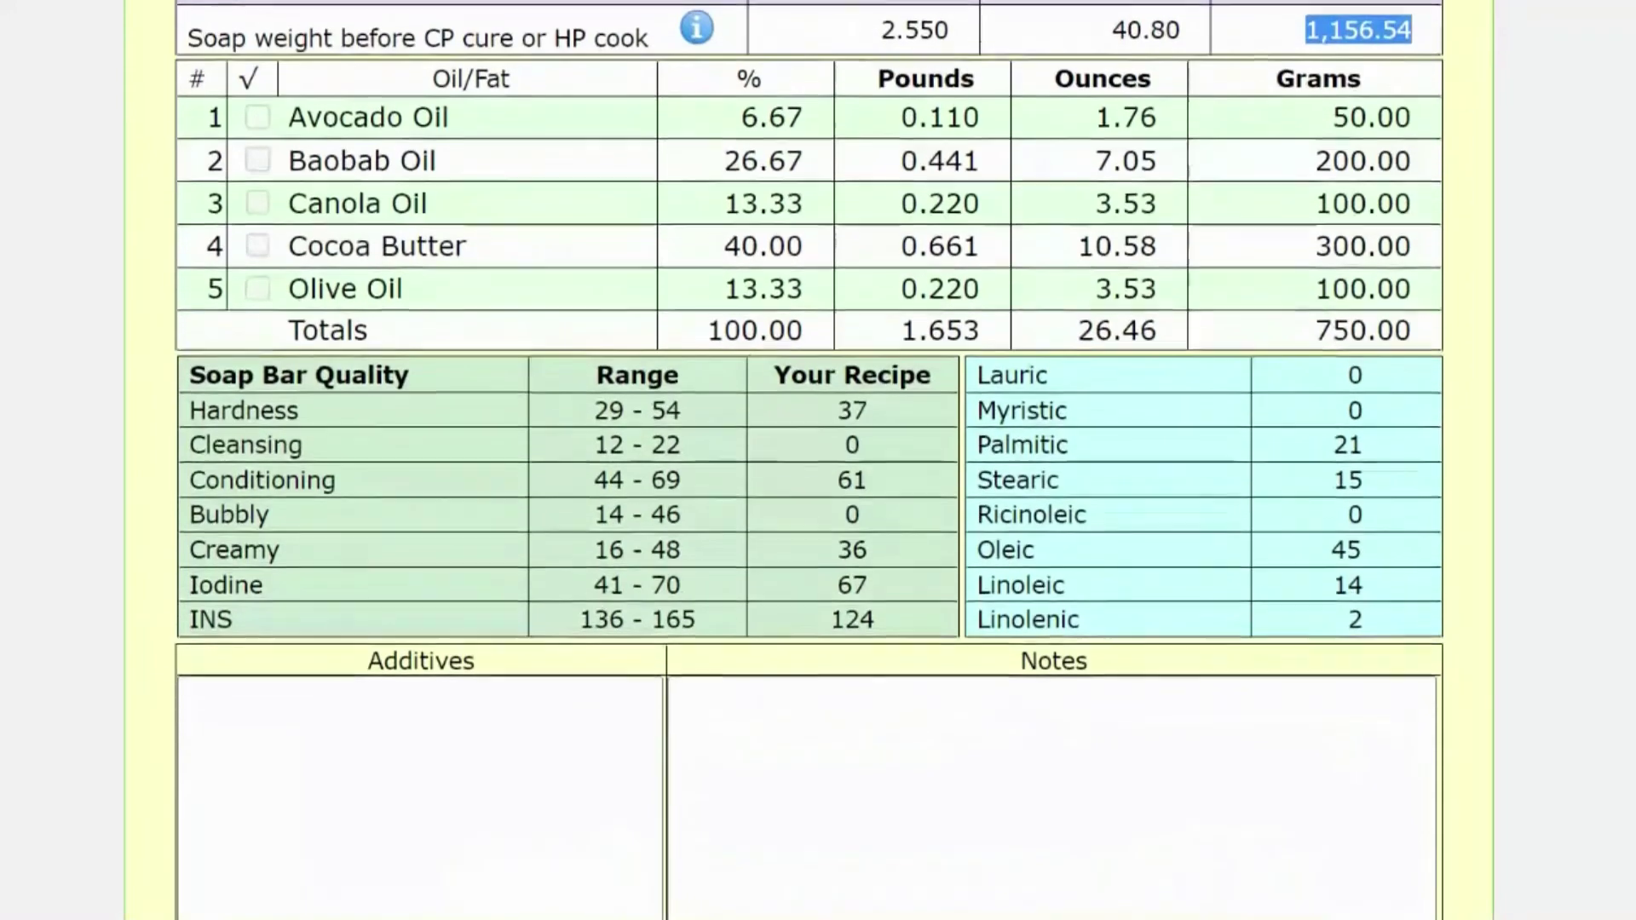
scroll(810, 460, "down", 1)
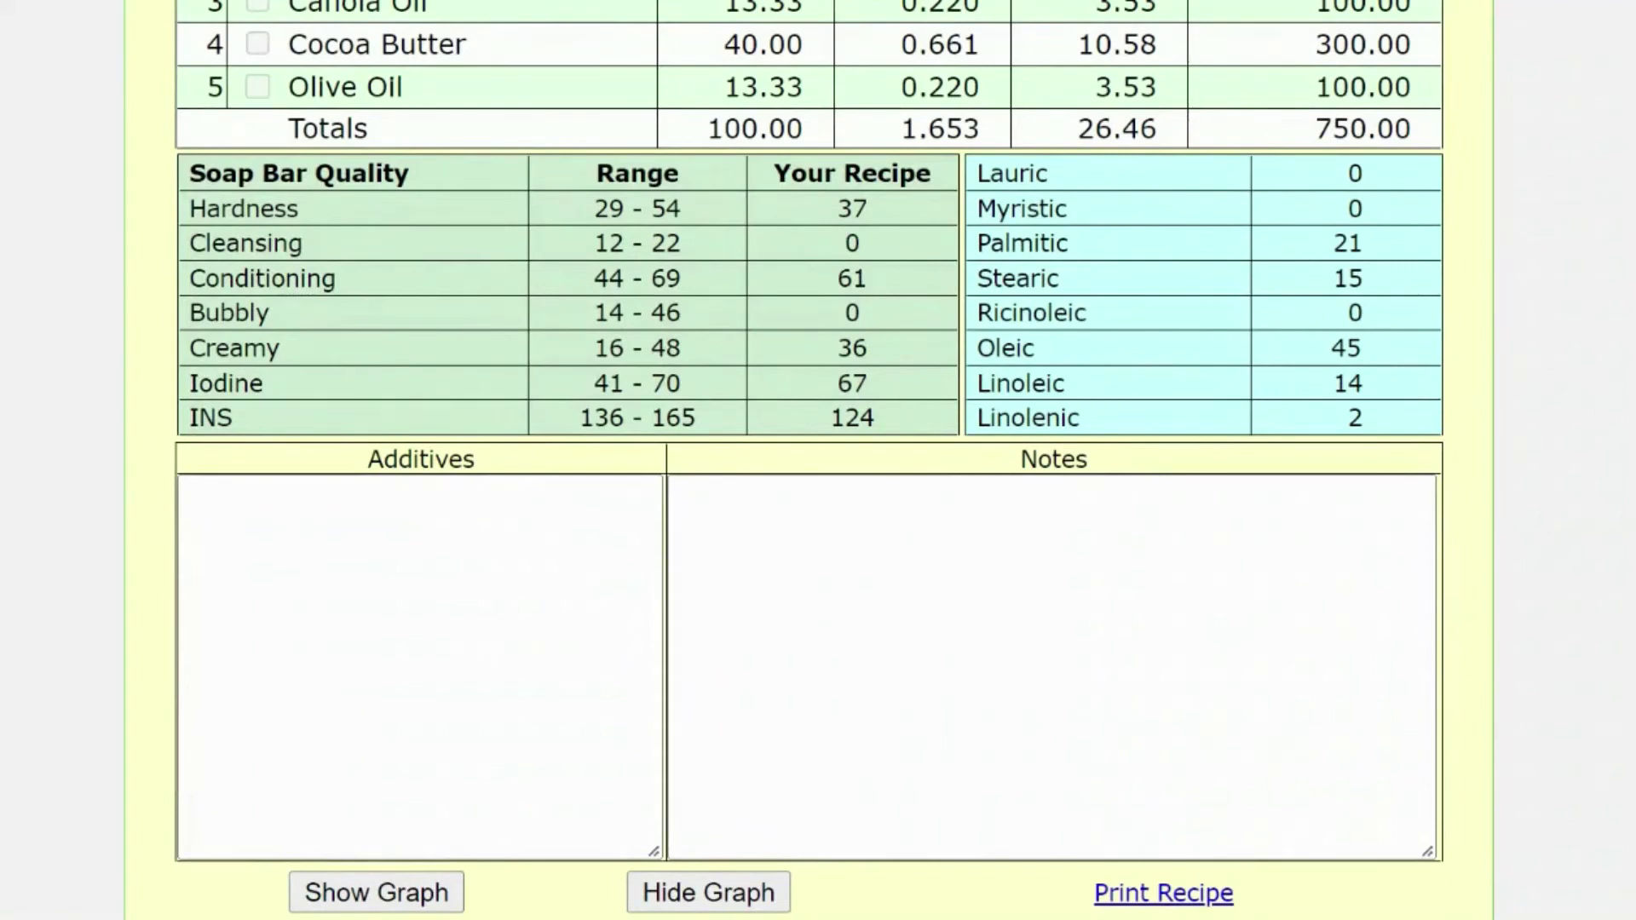
left_click_drag(206, 209, 300, 210)
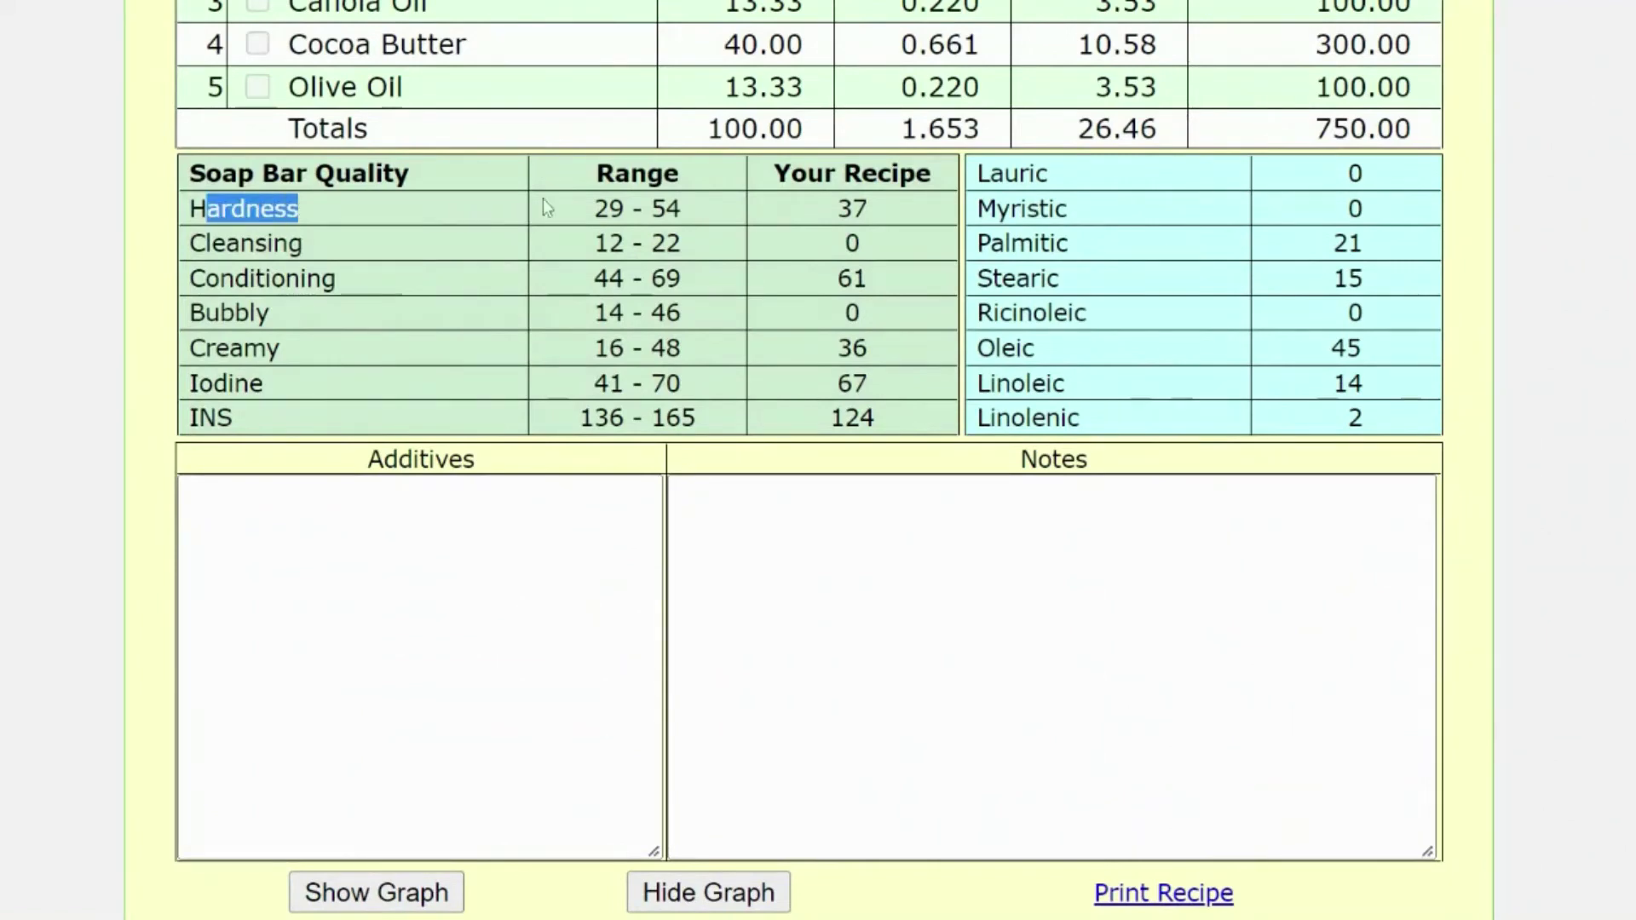
left_click_drag(827, 211, 868, 209)
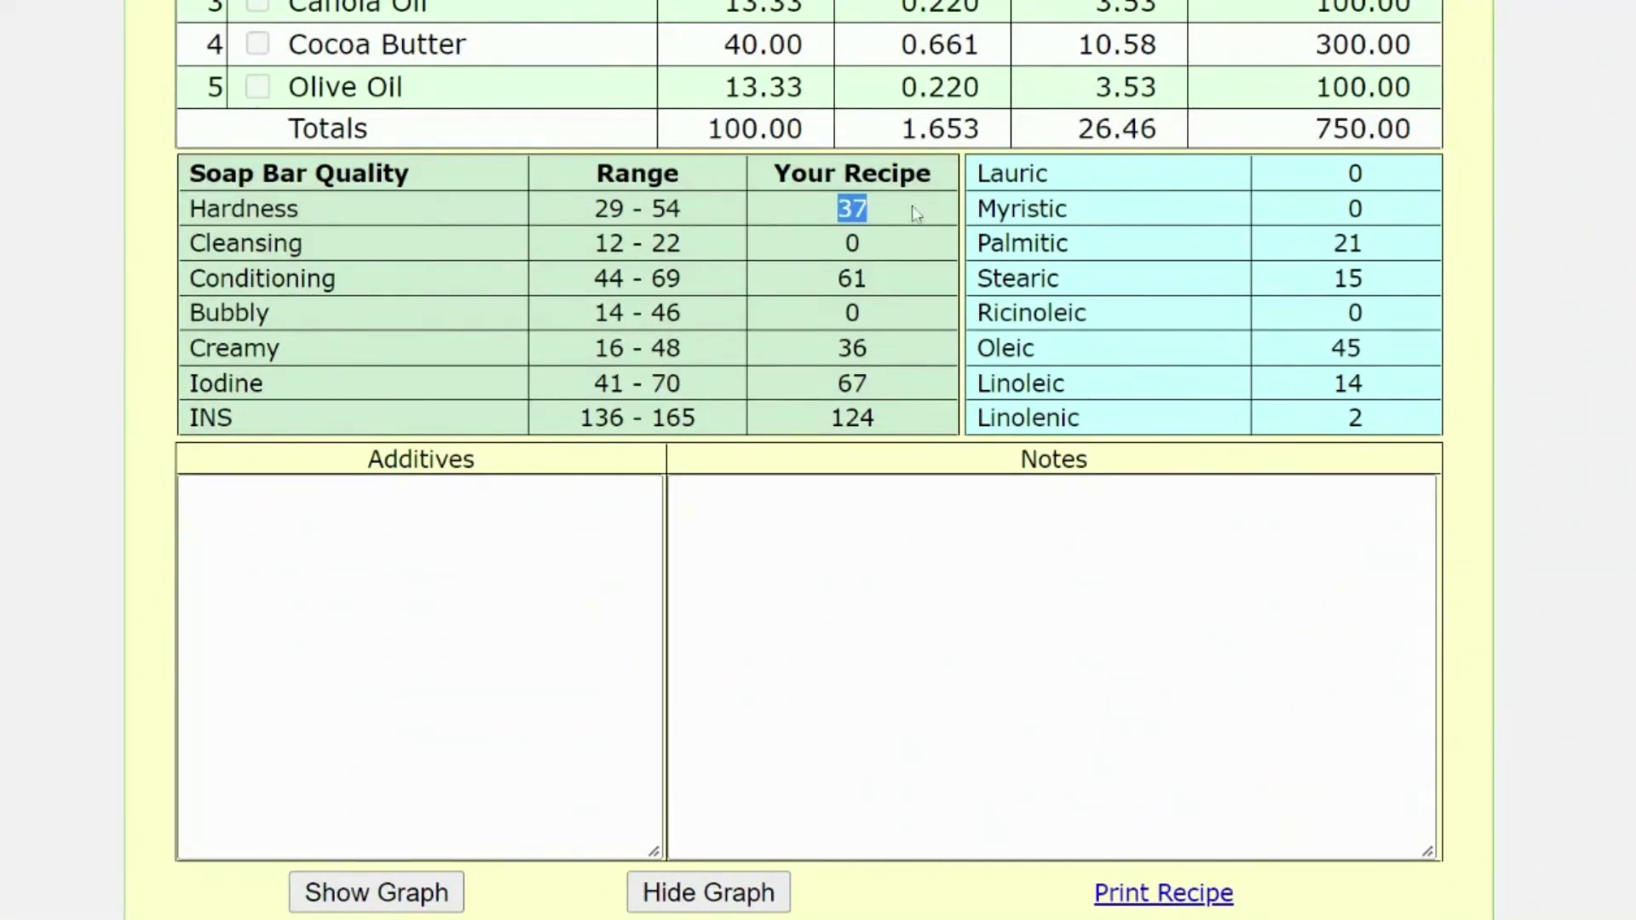
left_click(837, 245)
left_click_drag(837, 245, 890, 246)
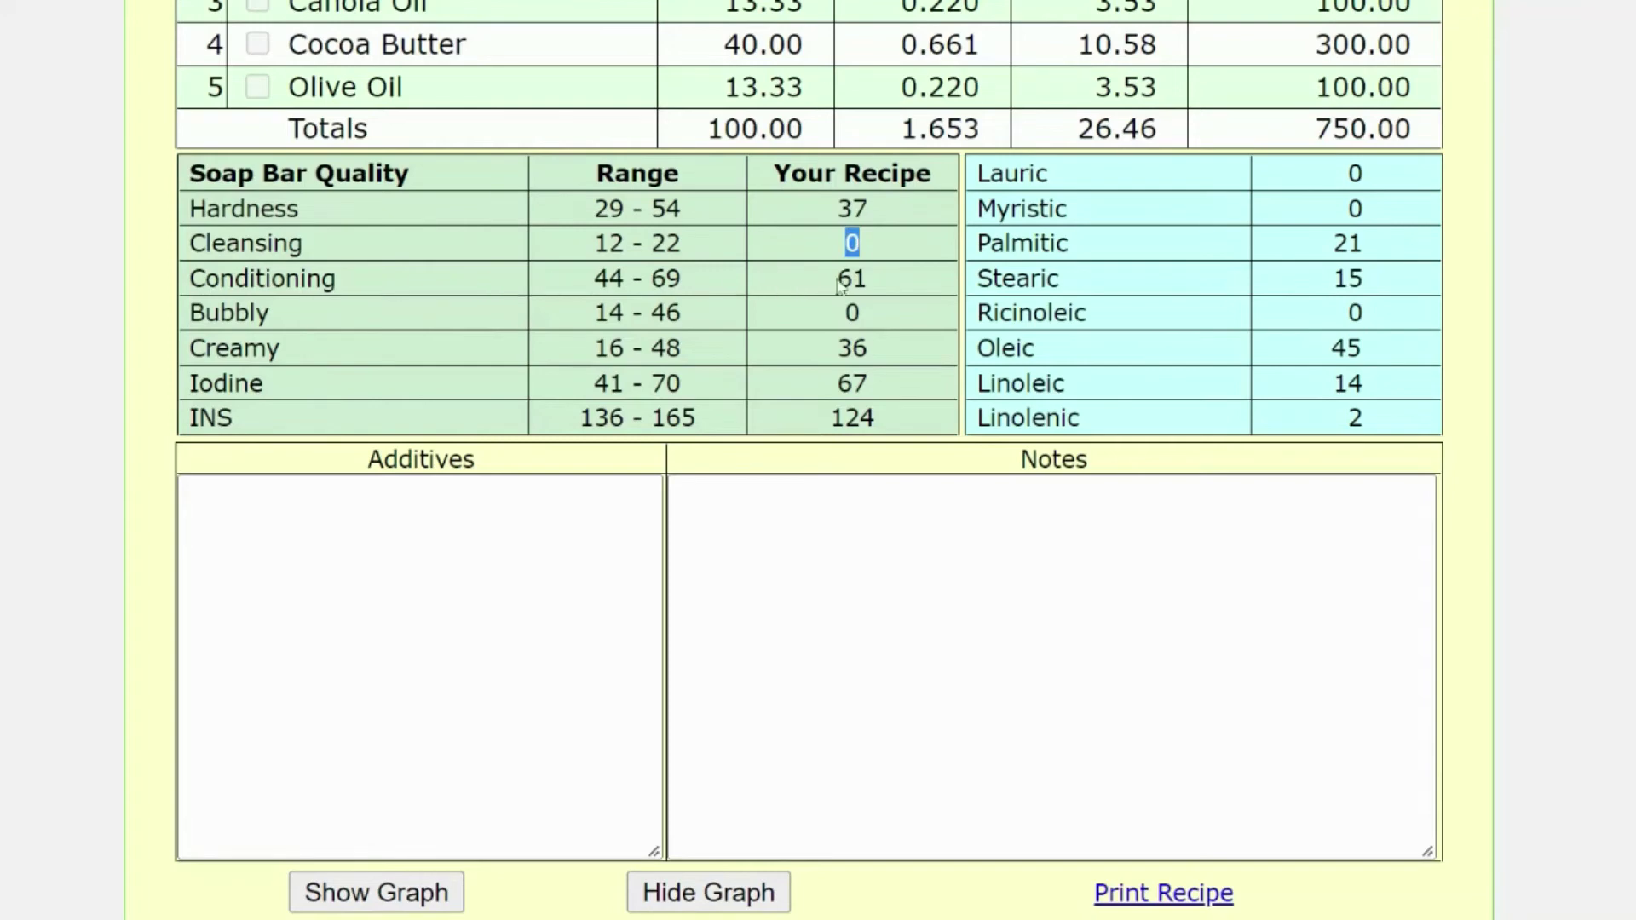
left_click_drag(840, 286, 910, 294)
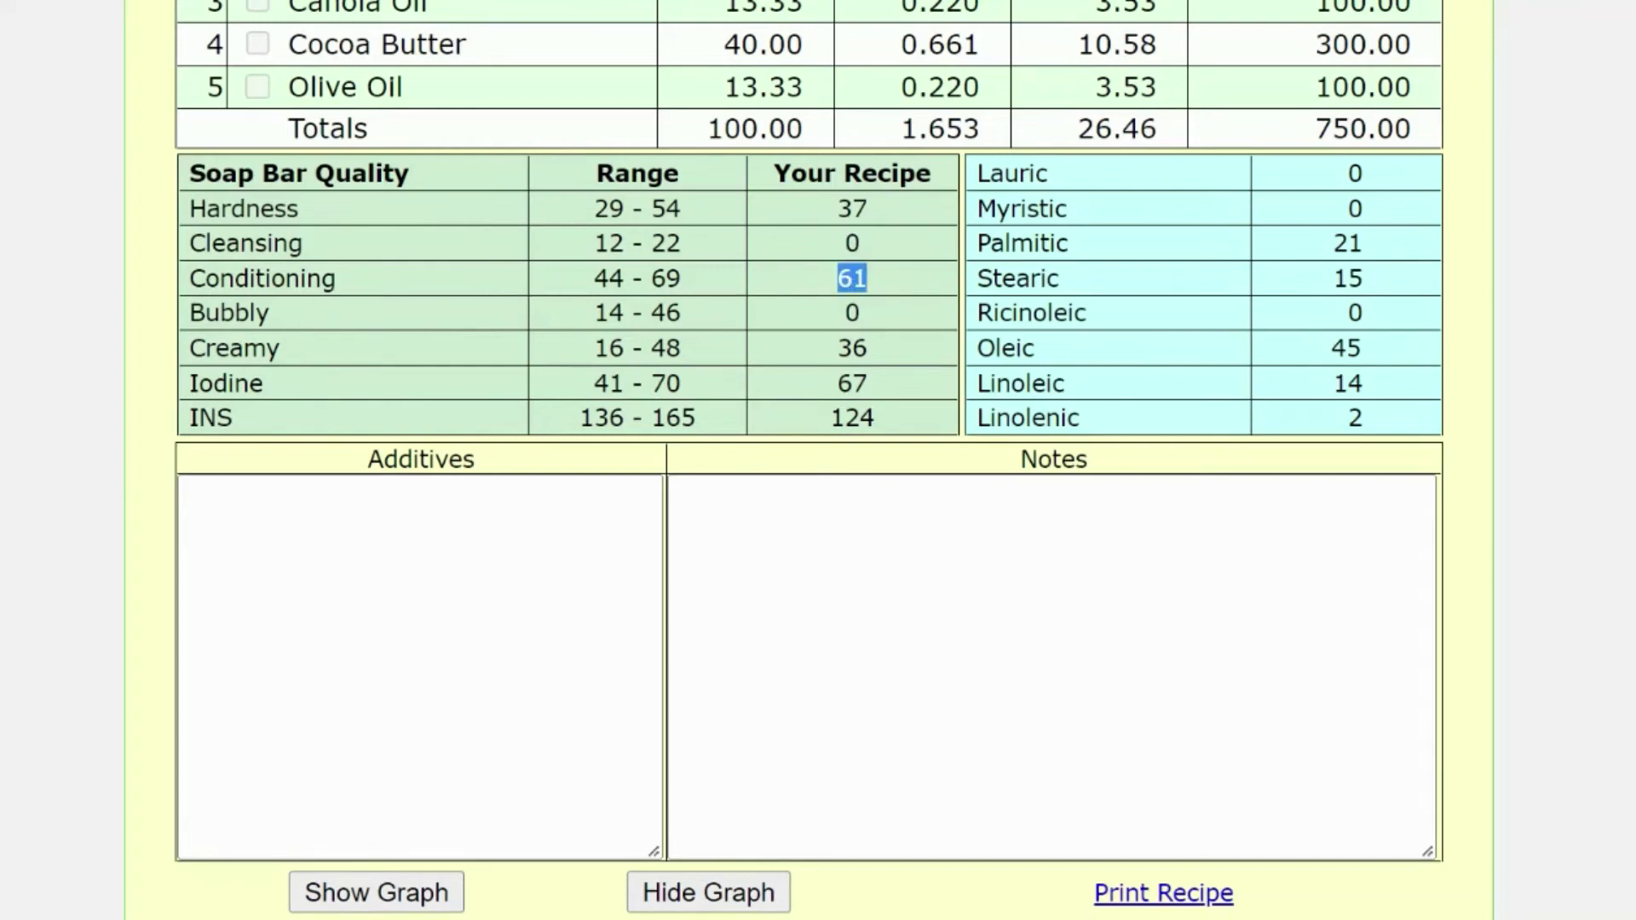
left_click_drag(608, 317, 884, 325)
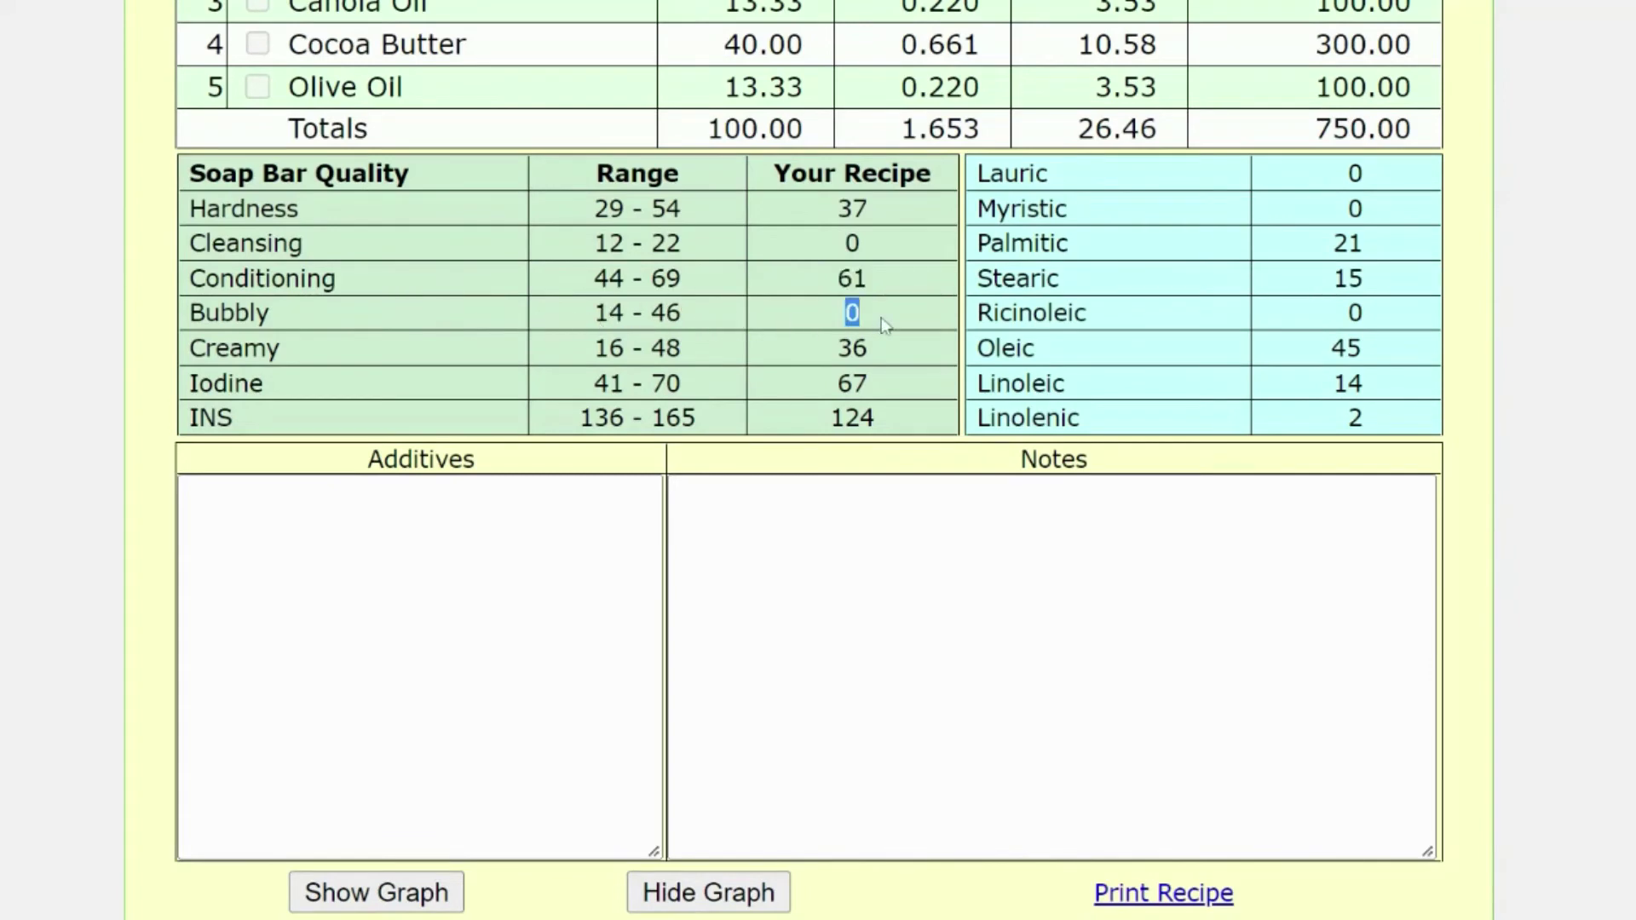
left_click(458, 356)
left_click_drag(837, 351, 891, 391)
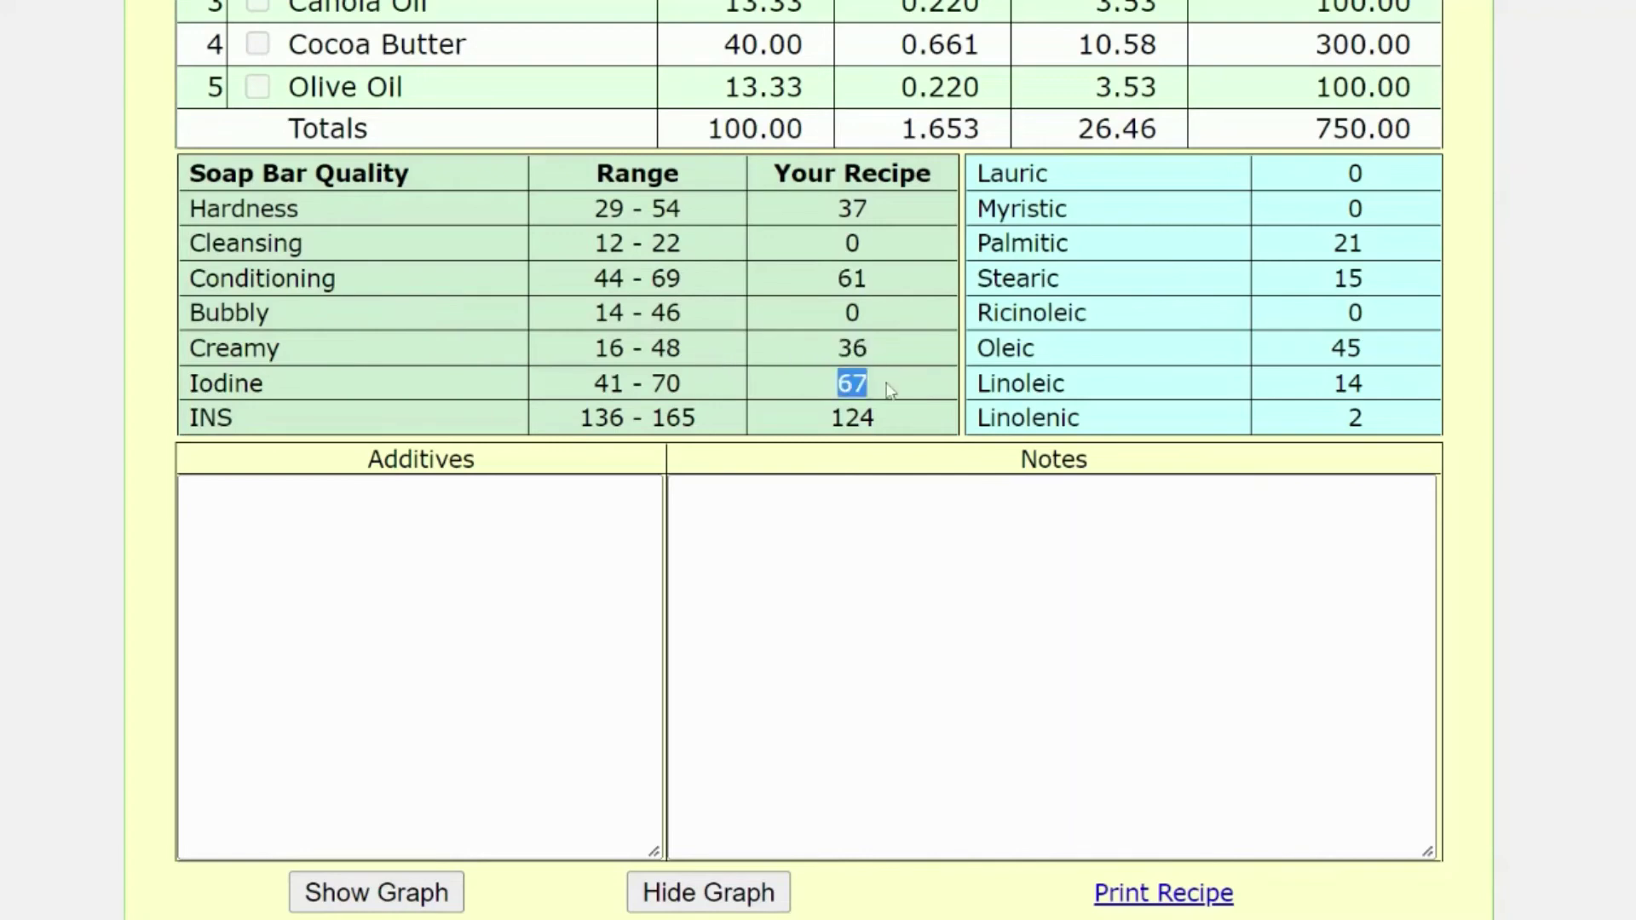
left_click_drag(814, 426, 882, 426)
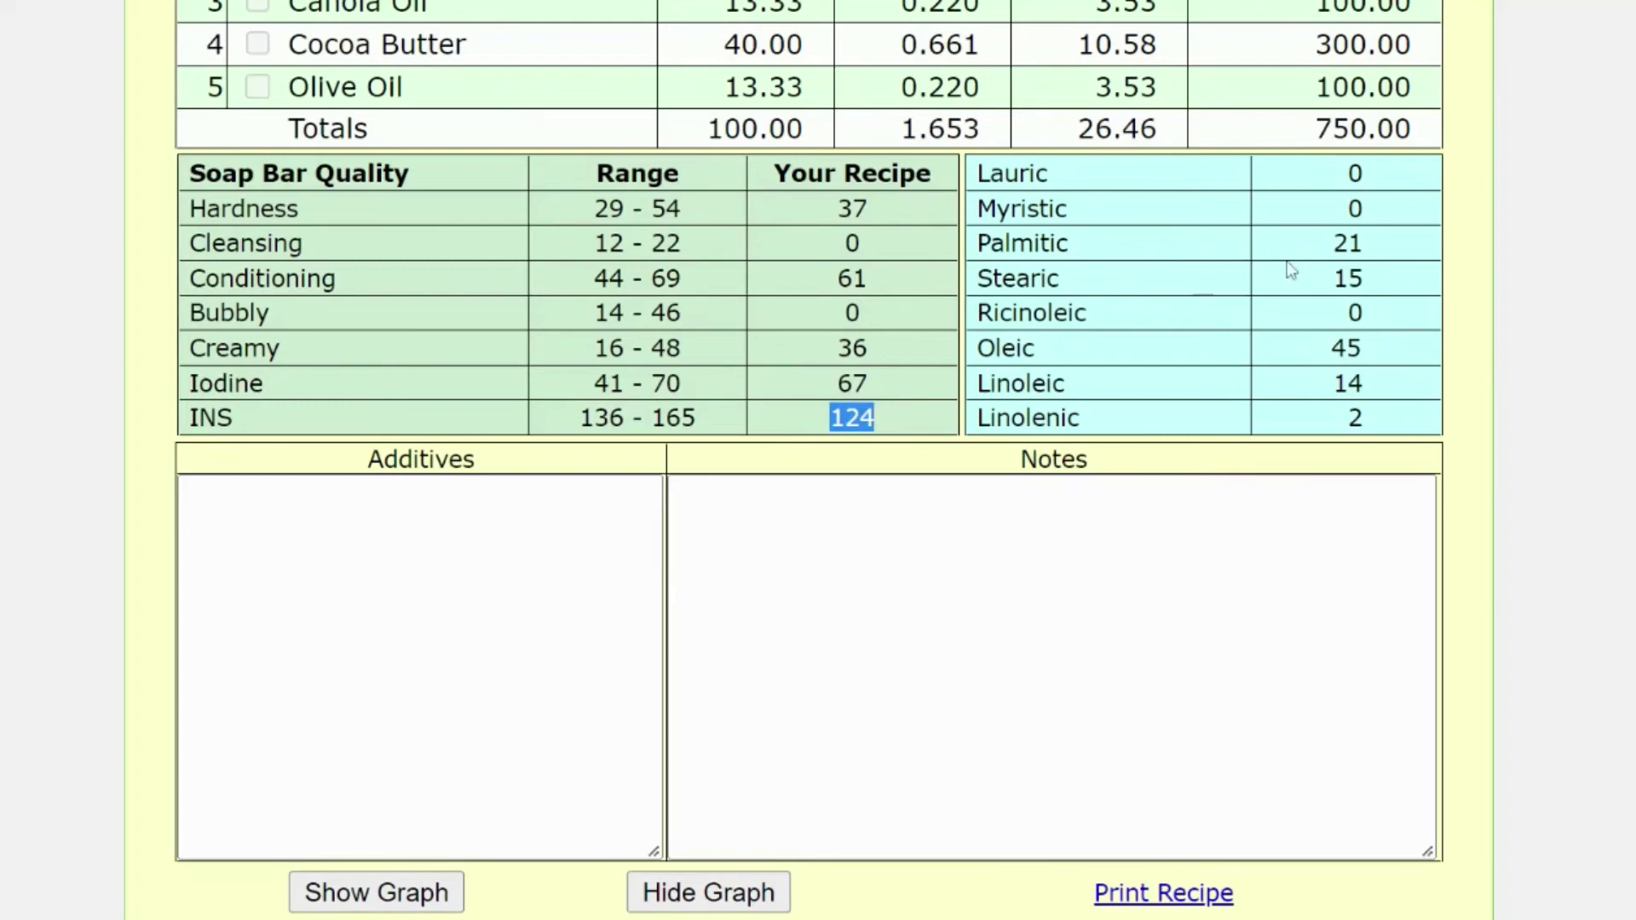
Examine the recipe's fatty acid values, from Palmitic and Stearic through Oleic, Linoleic and Linolenic
left_click_drag(1323, 254, 1389, 417)
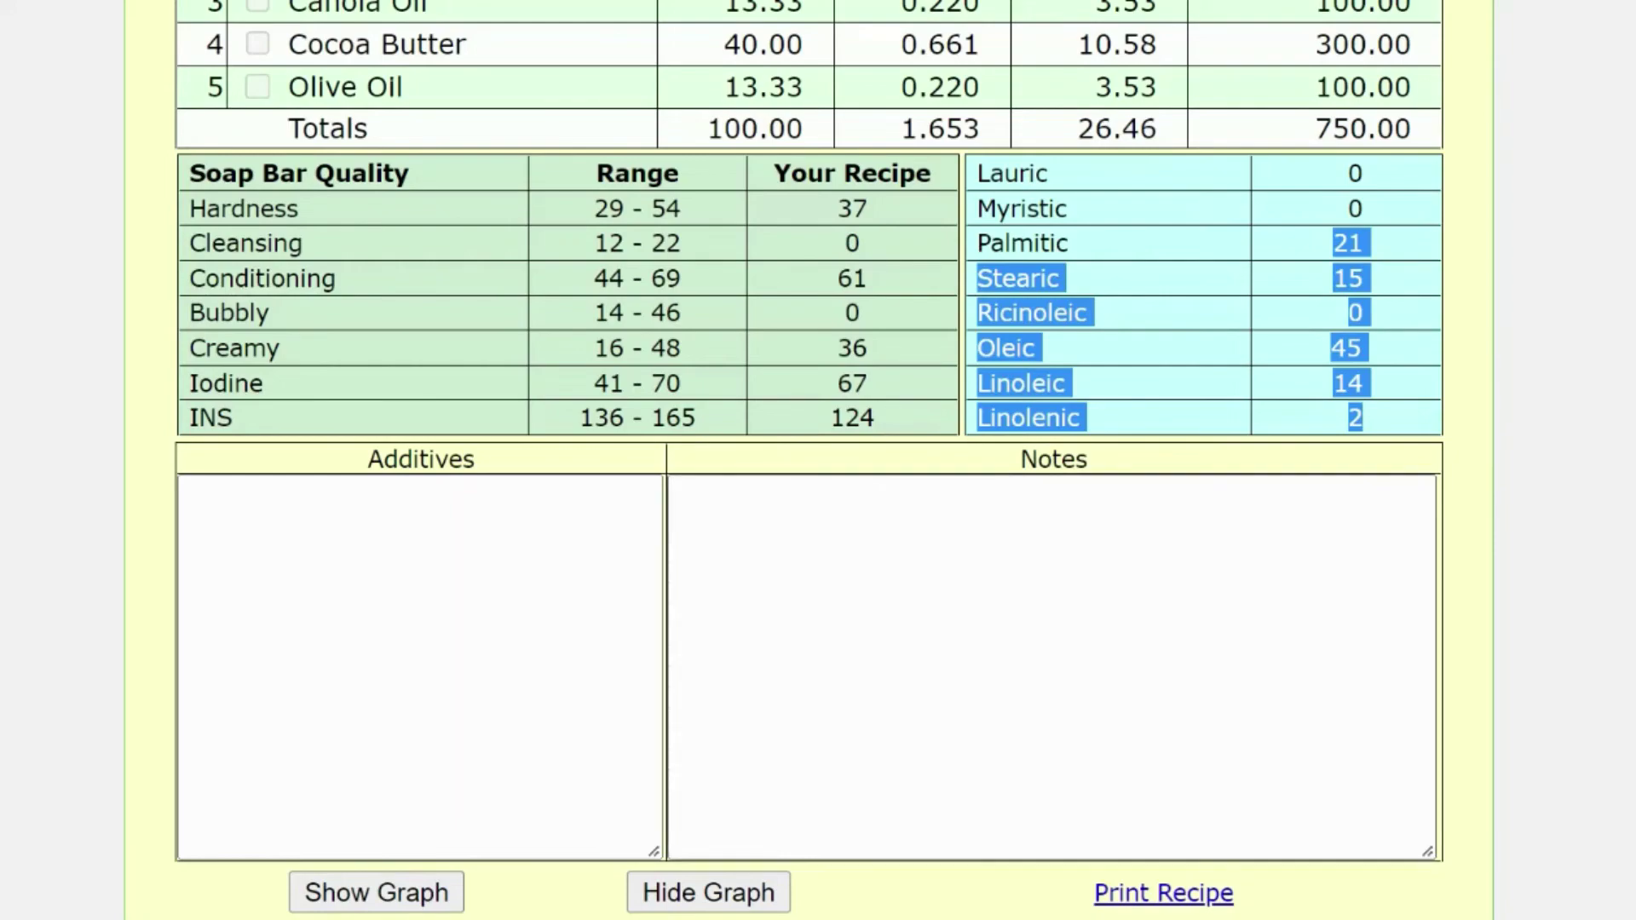
scroll(809, 460, "up", 5)
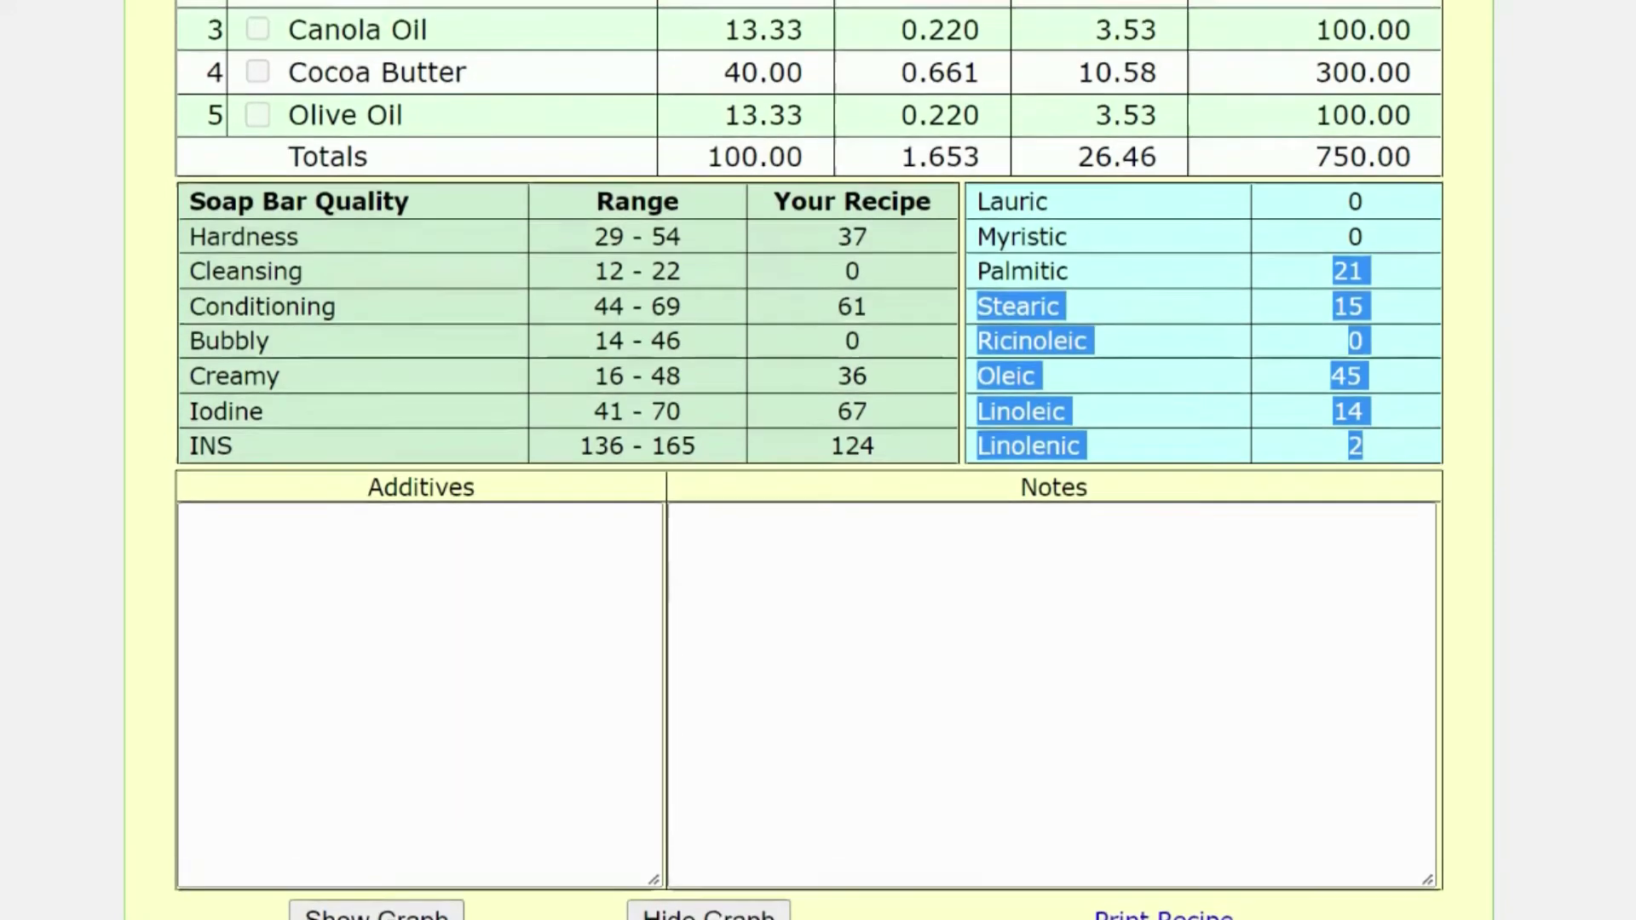
scroll(809, 460, "up", 5)
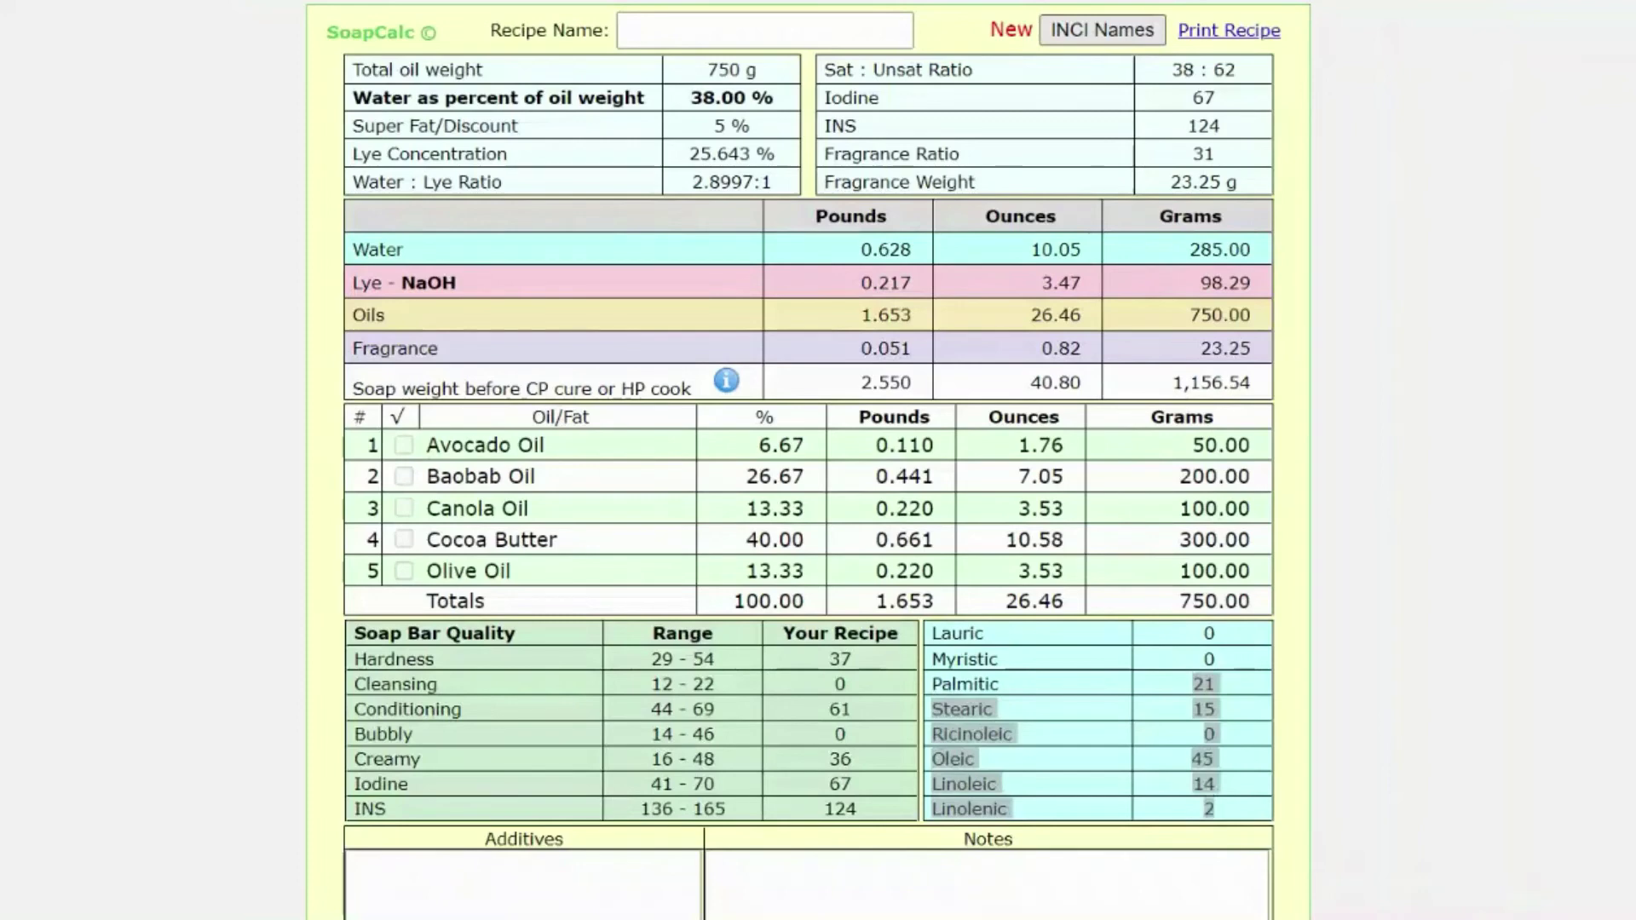
Switch the oil list to INCI names and back to common names, and clear the highlighting from the fatty acid values
left_click(1101, 35)
left_click(1101, 34)
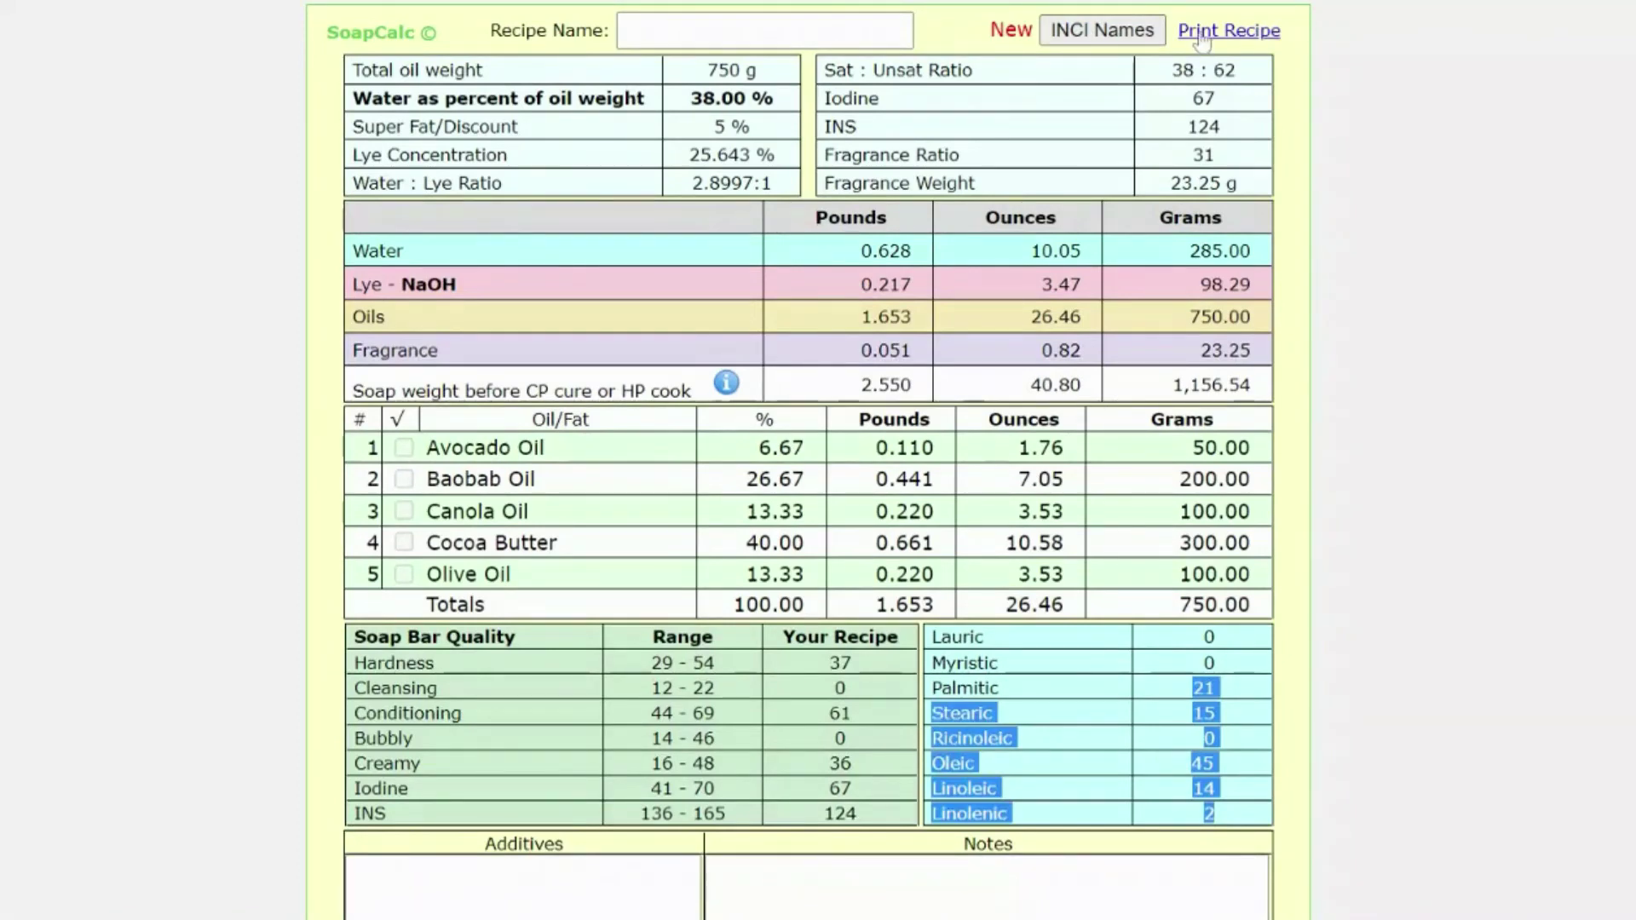
left_click(1107, 657)
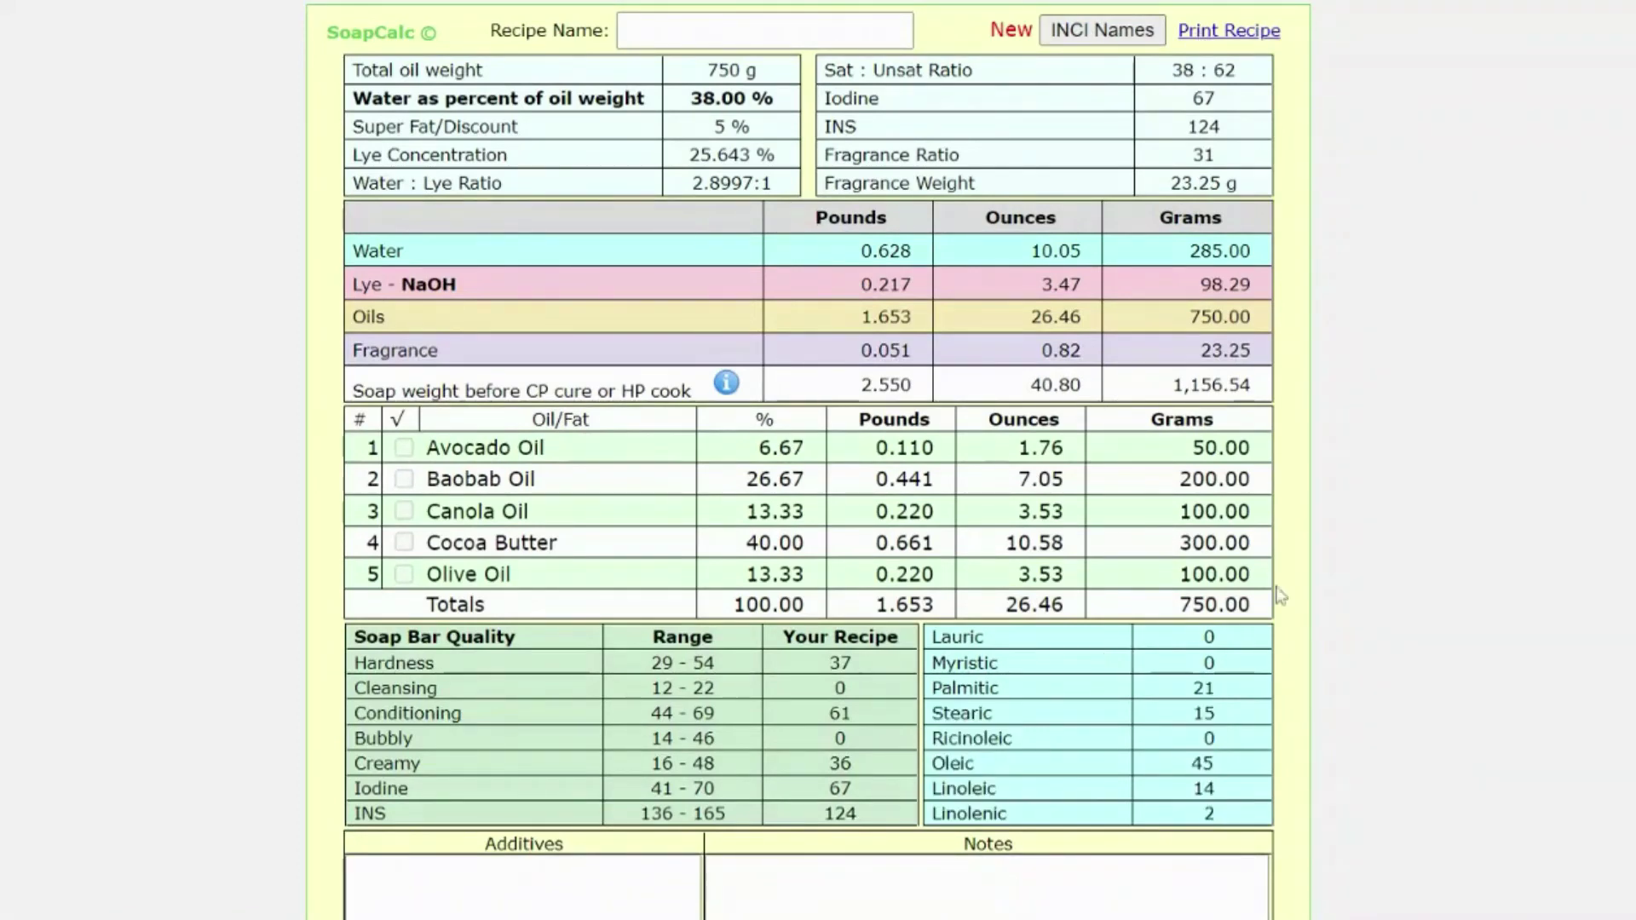
List "Curcuma" and "Huile essentielle" on separate lines in the recipe's Additives
scroll(807, 460, "down", 2)
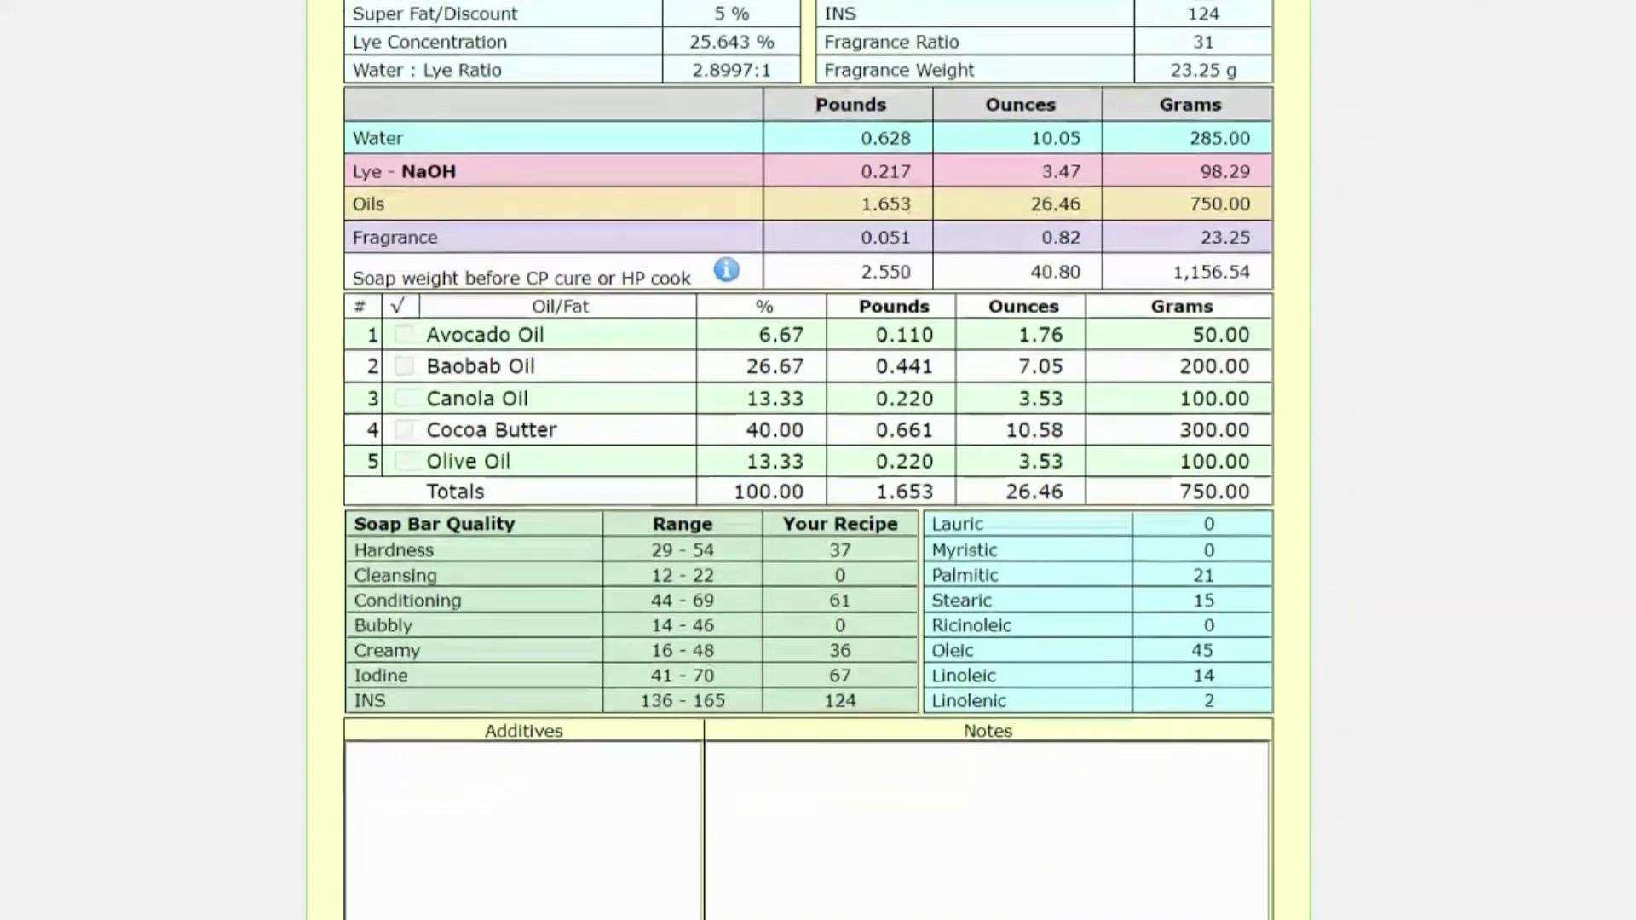
left_click(356, 692)
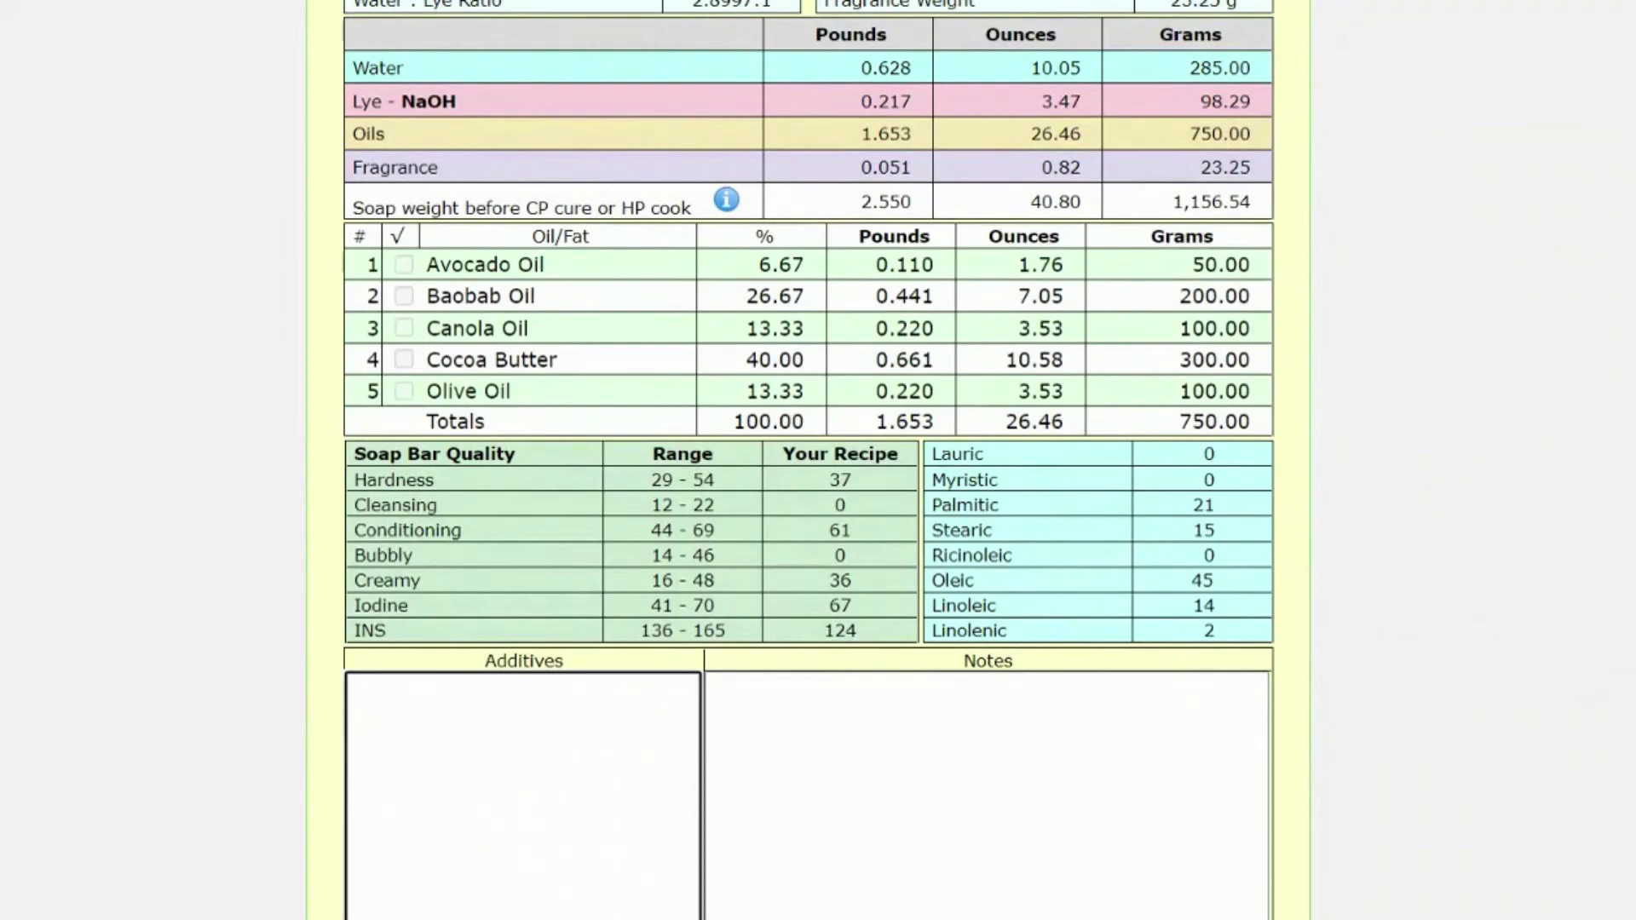
type("Curcuma")
key("Return")
type("Huile e")
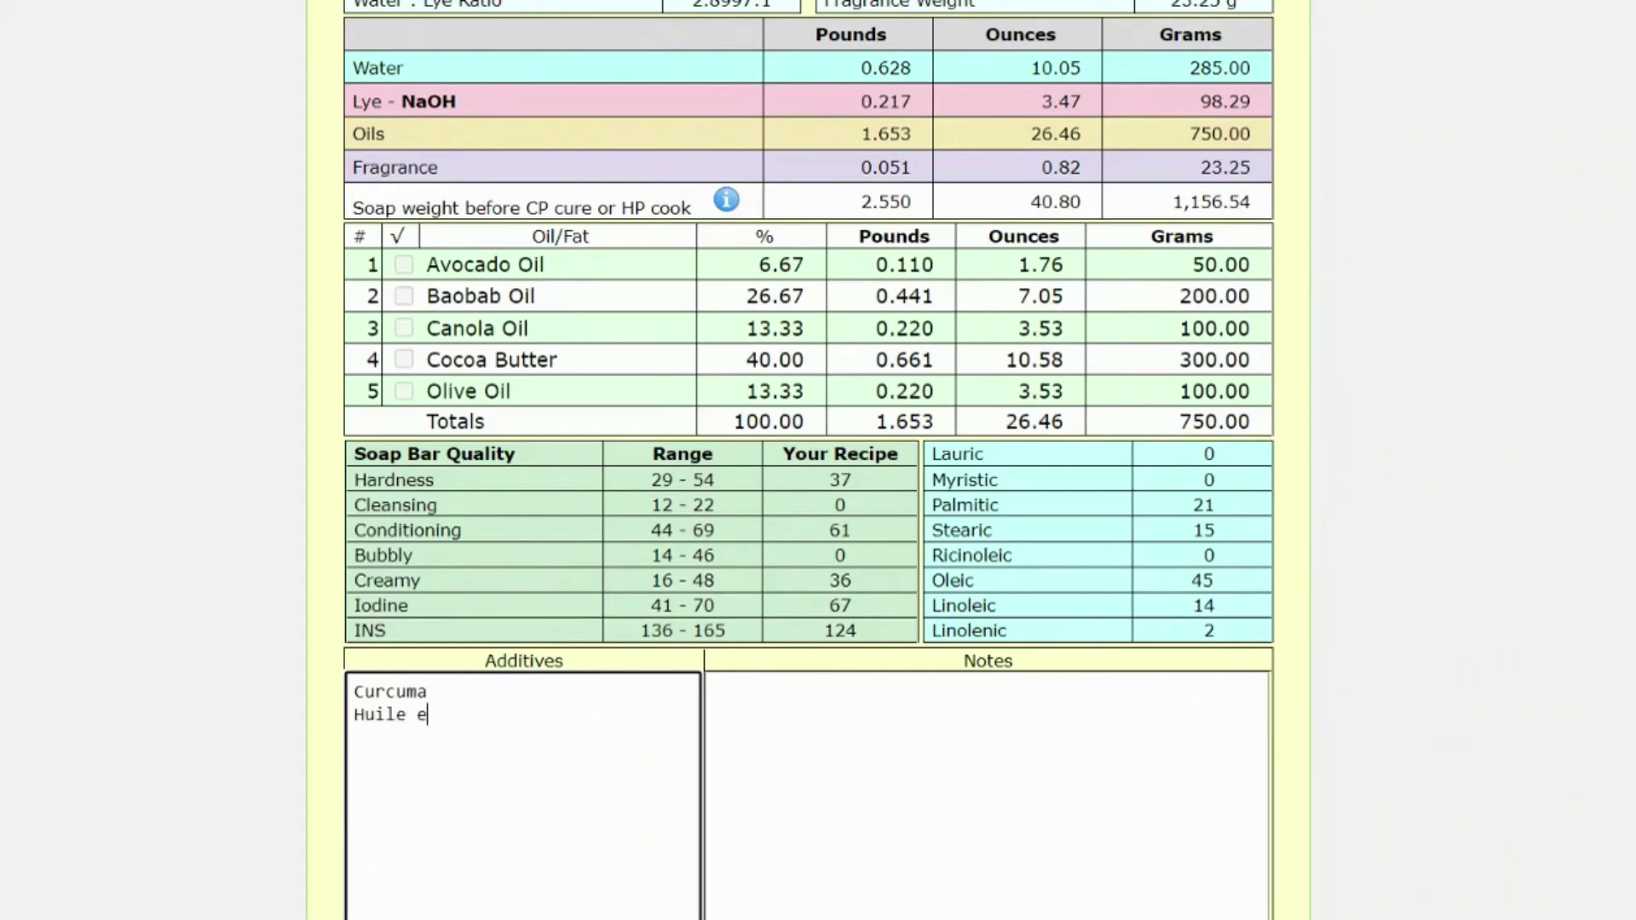
type("ssentielle")
Write "recette pour peaux sensibles..." in the recipe's Notes
left_click(716, 692)
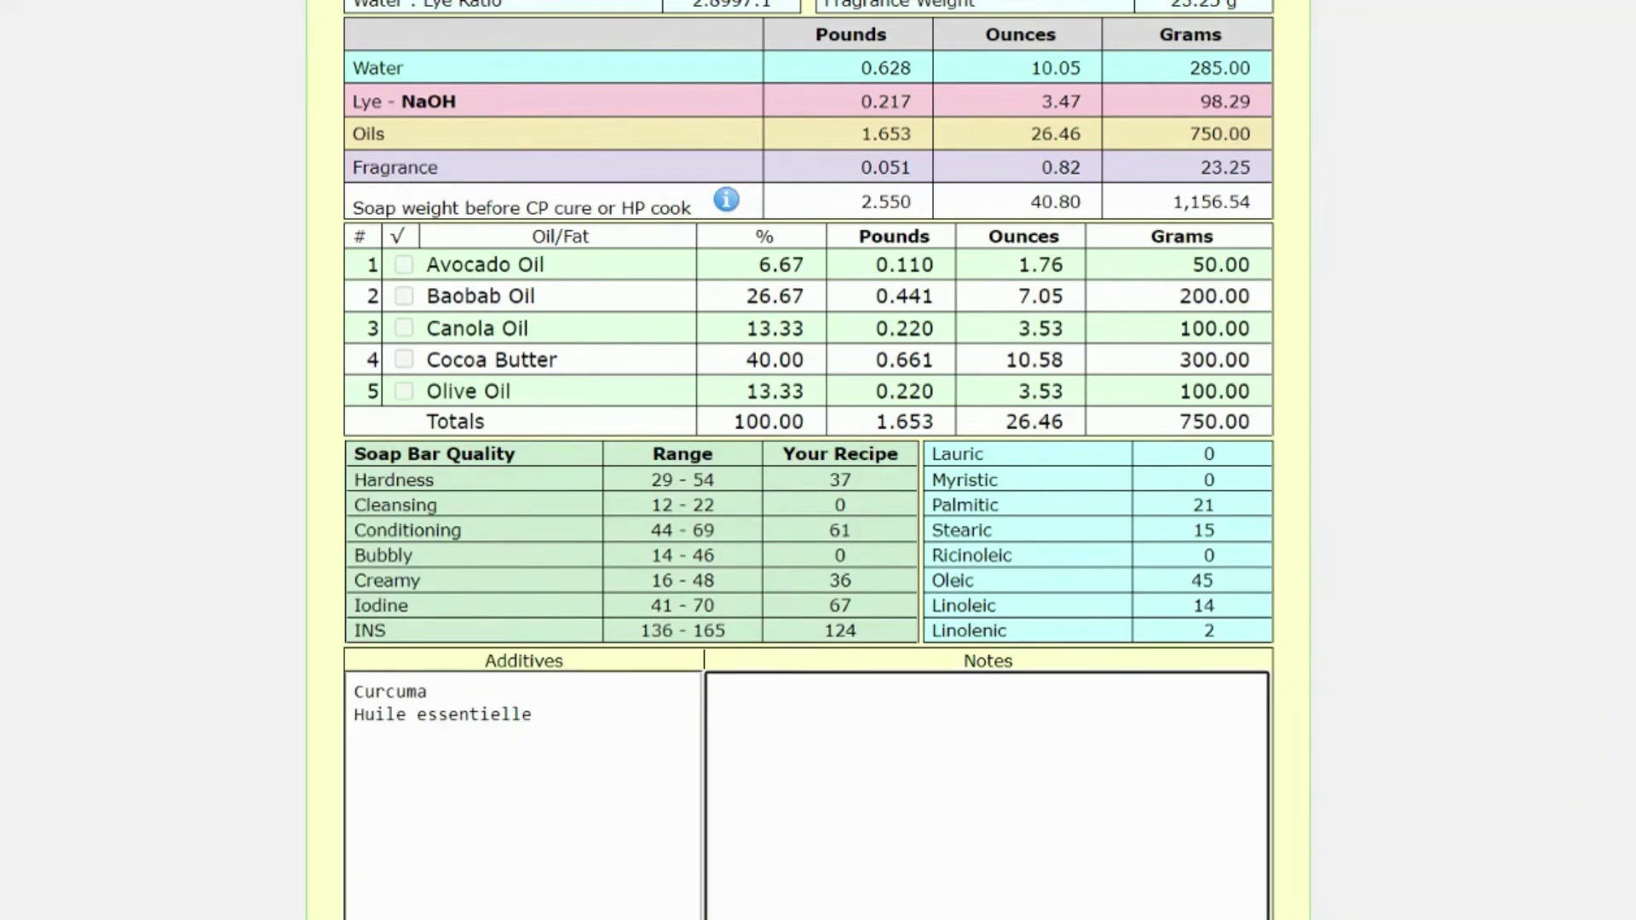
type("recette")
type("pour peau")
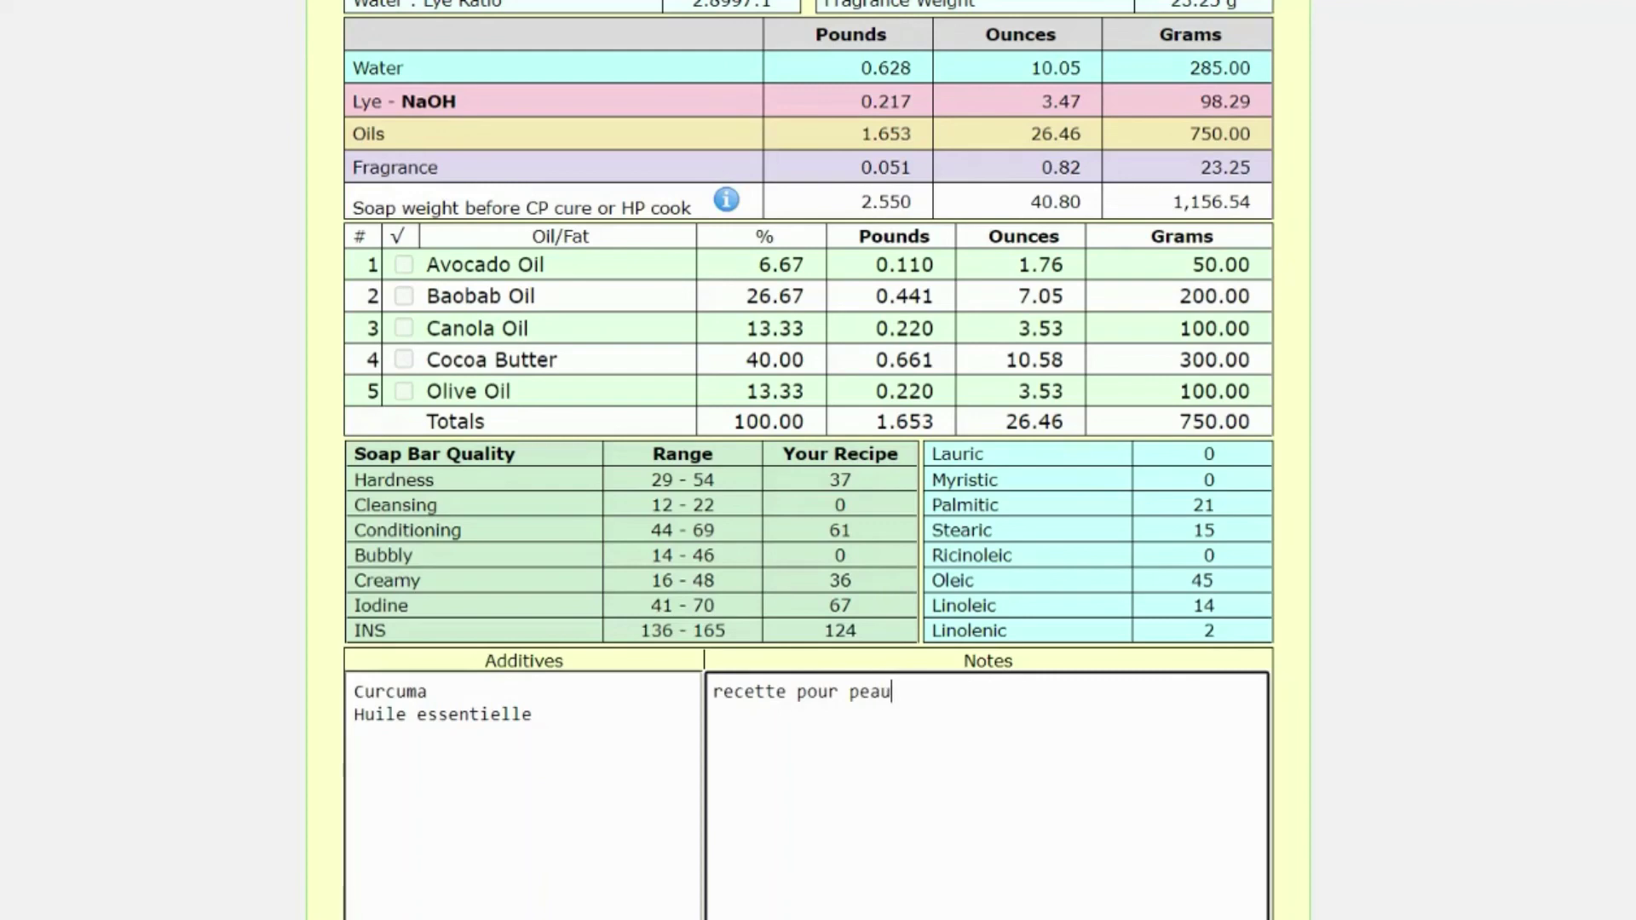
type("x sensibles...")
Delete all the text from the recipe's Notes and return to the beginning of the recipe sheet
key("shift+Left")
key("shift+Left")
key("shift+Left")
key("shift+Left")
key("shift+Left")
key("shift+Left")
key("shift+Left")
key("shift+Left")
key("shift+Left")
key("shift+Left")
key("shift+Left")
key("shift+Left")
key("shift+Left")
key("shift+Left")
key("shift+Left")
key("shift+Left")
key("shift+Left")
key("shift+Left")
key("shift+Left")
key("shift+Left")
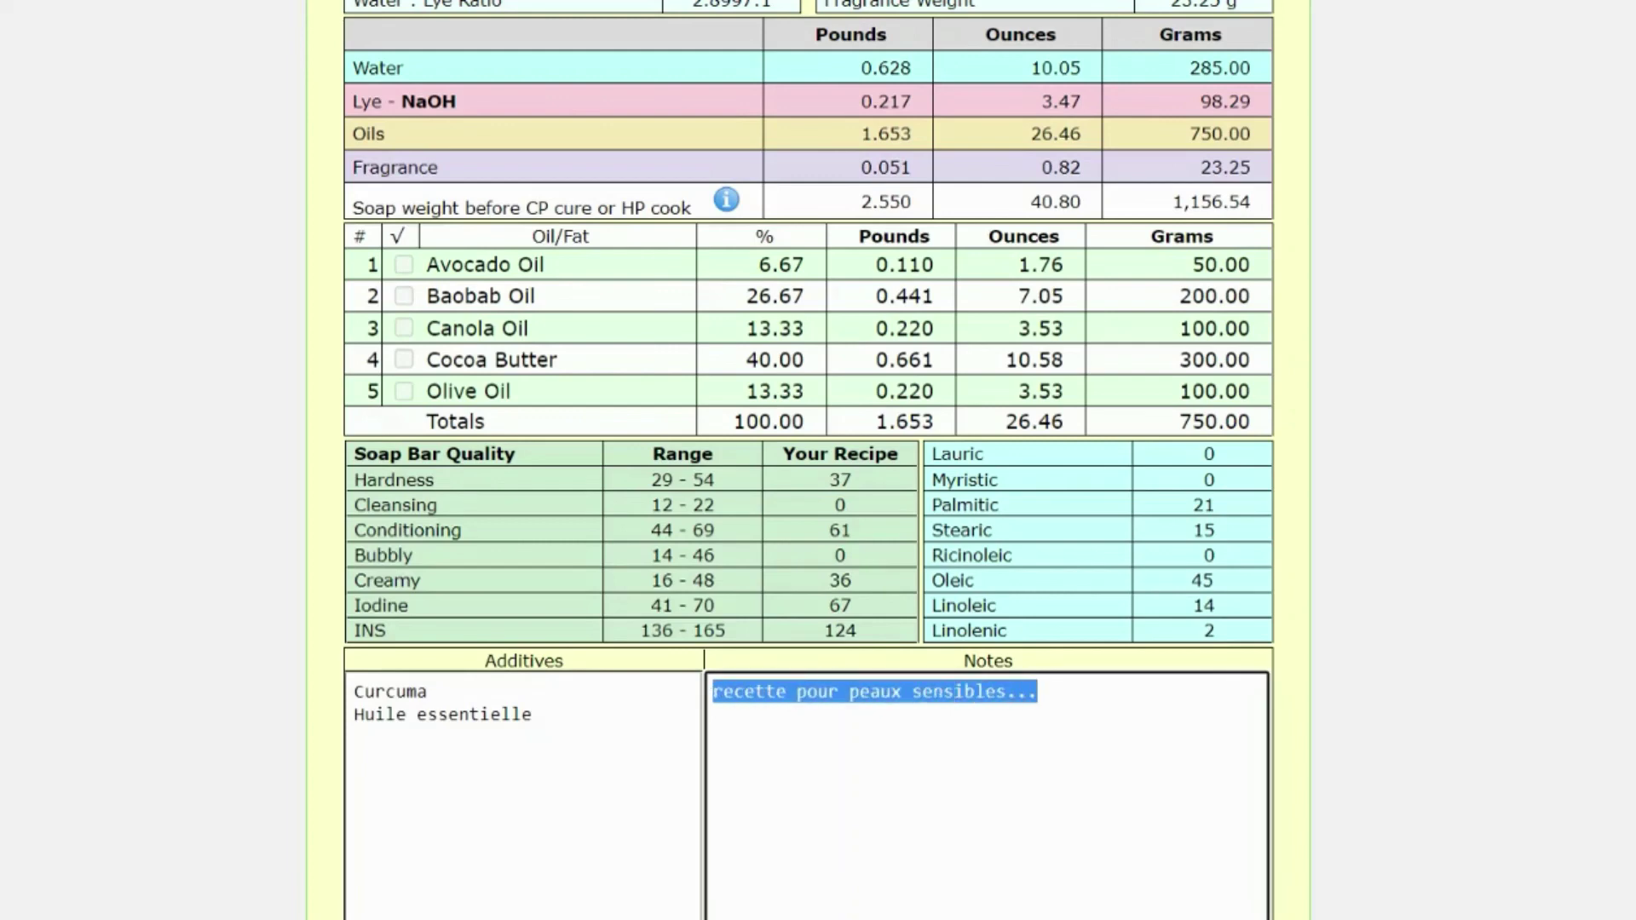
key("BackSpace")
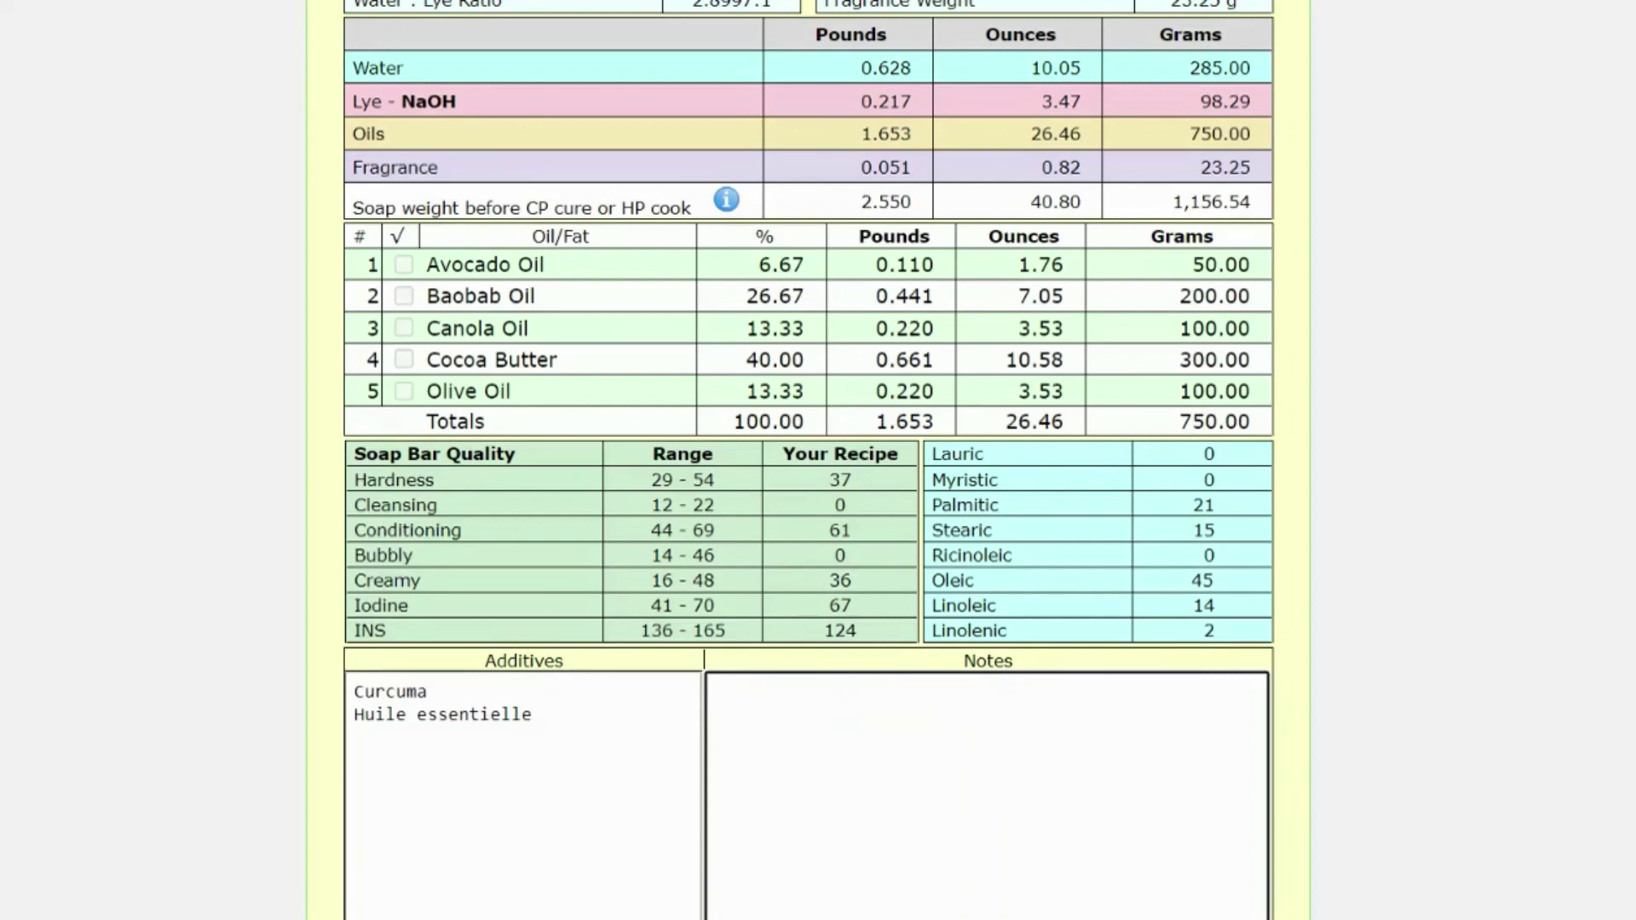
scroll(808, 461, "up", 3)
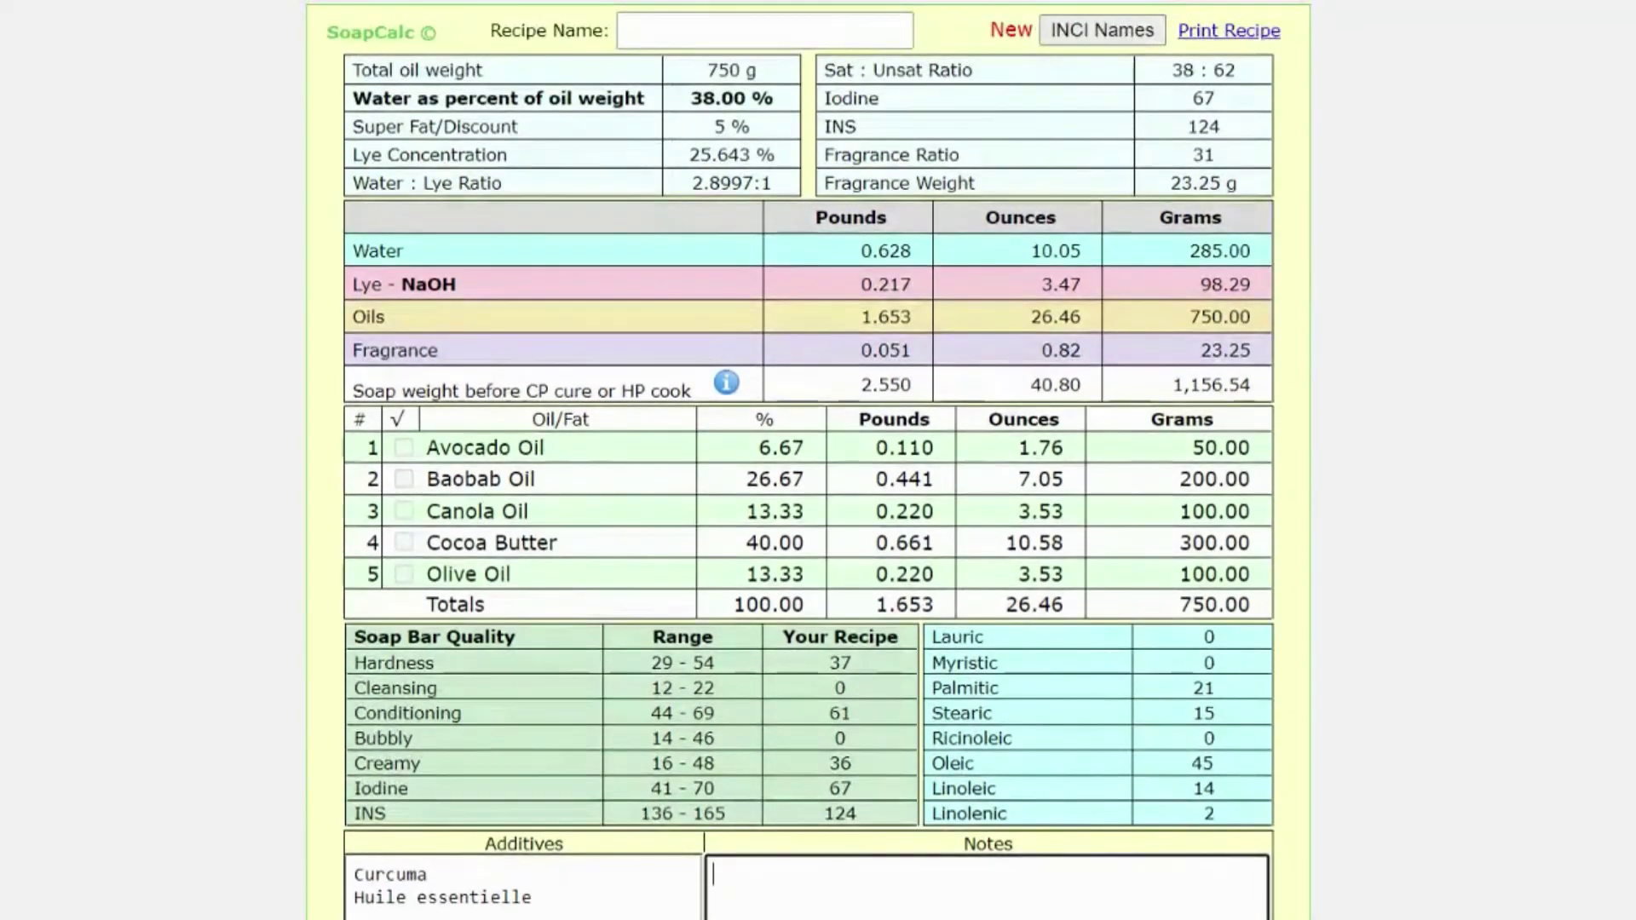